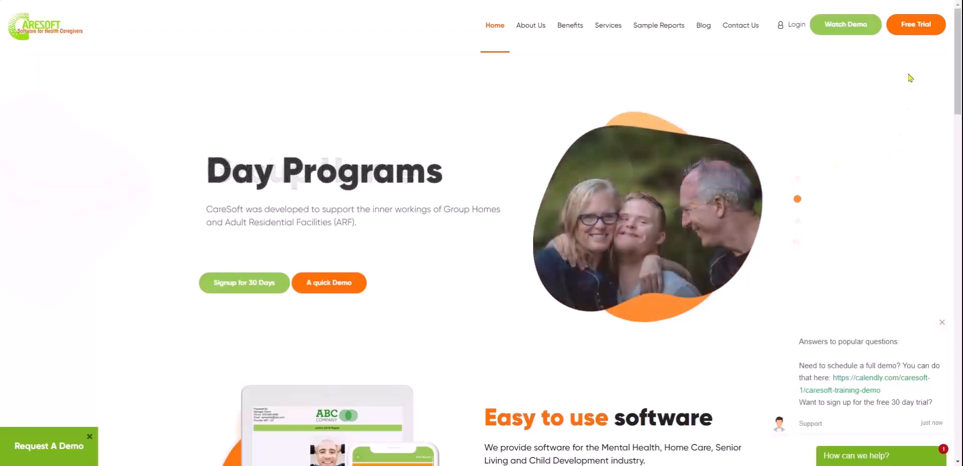
Open the Free Trial page, scroll through the signup form, and return to the $995-per-staff pricing
left_click(922, 29)
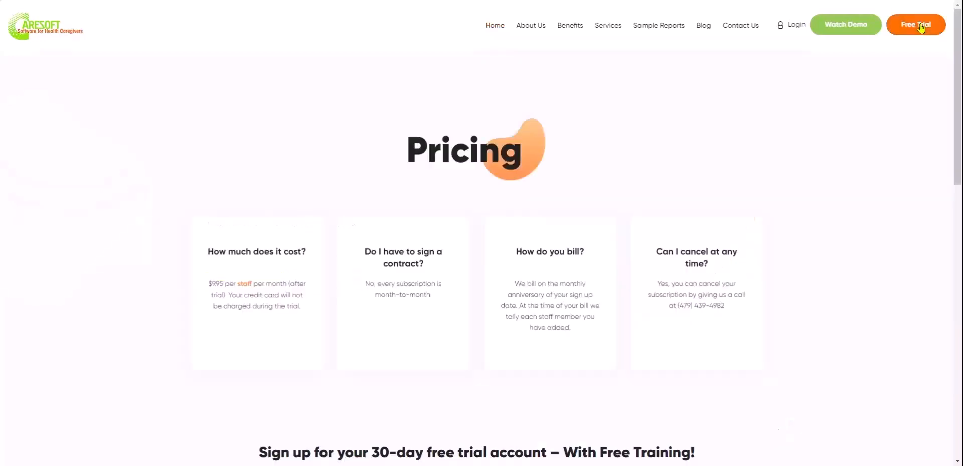
scroll(849, 356, "down", 8)
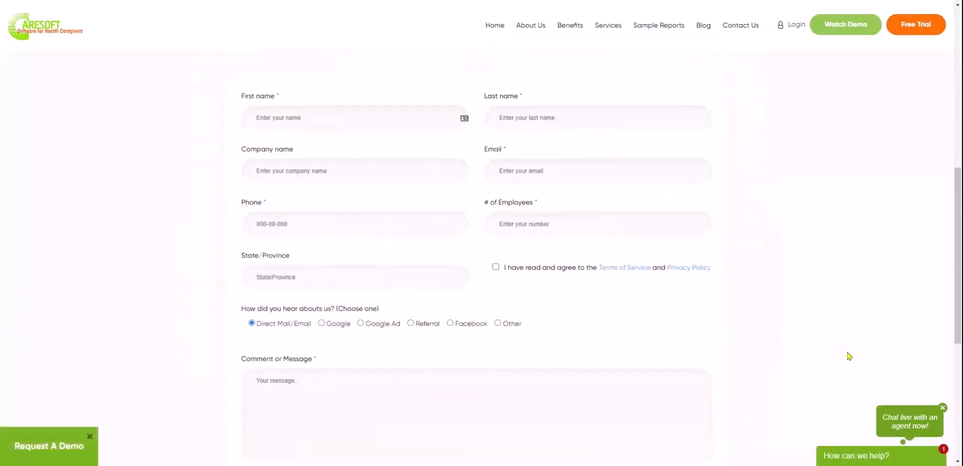
scroll(849, 356, "down", 2)
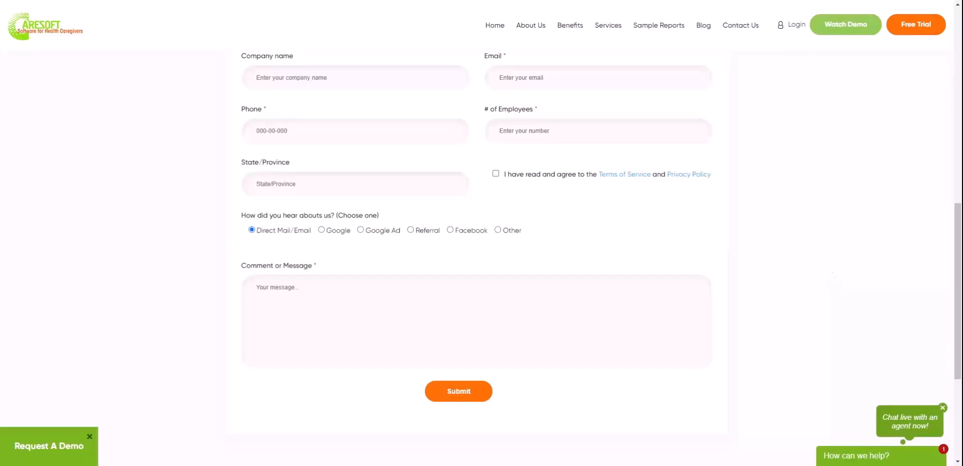
scroll(781, 267, "up", 10)
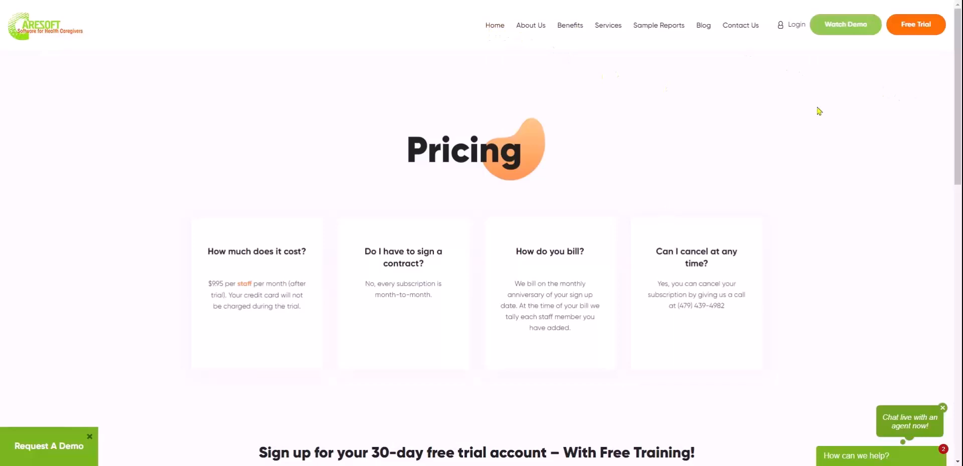
Log in to the client portal, filling the agency code field and the captcha letters
left_click(795, 31)
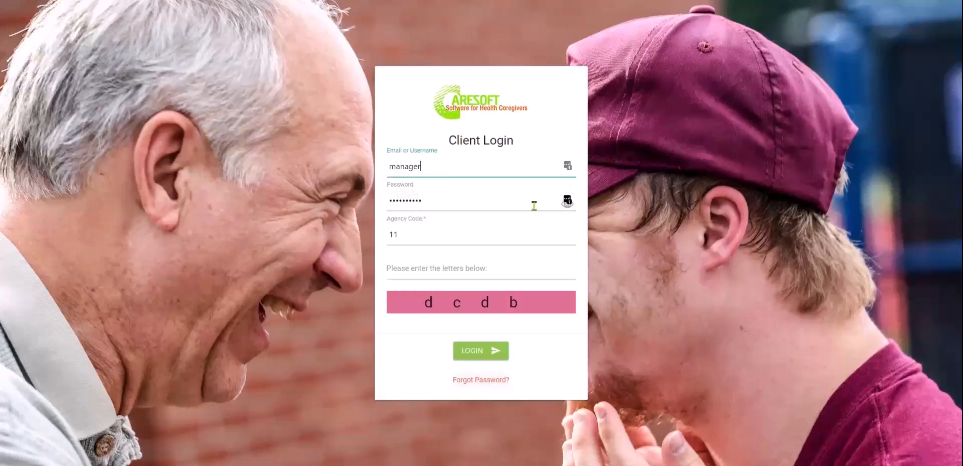
left_click(486, 236)
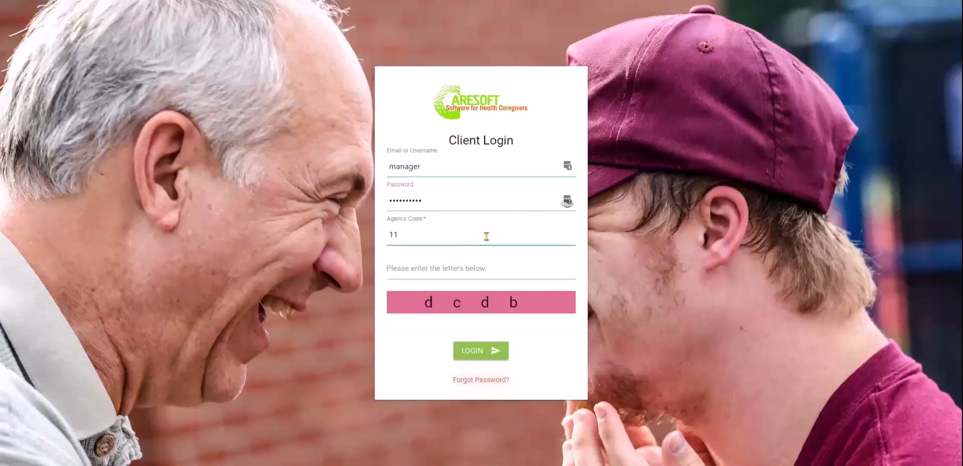
key("Tab")
type("dcdb")
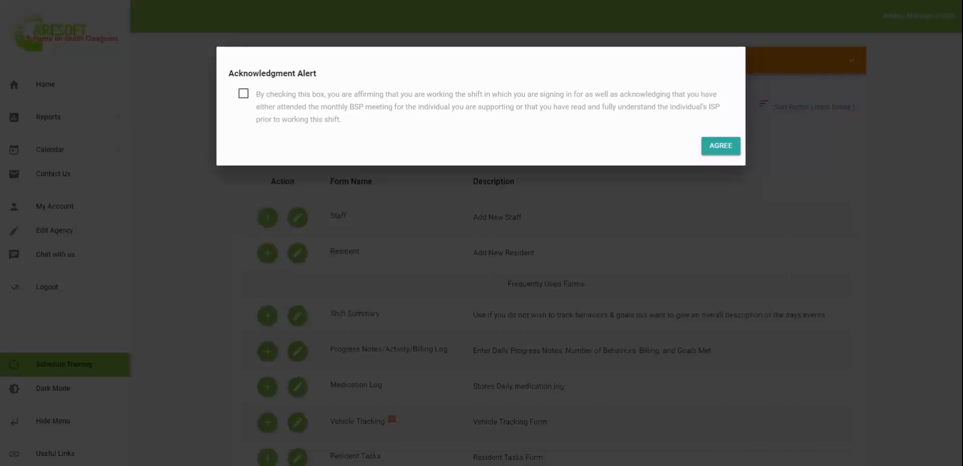
Tick the shift Acknowledgment Alert checkbox and agree to dismiss it
left_click(303, 106)
left_click(720, 146)
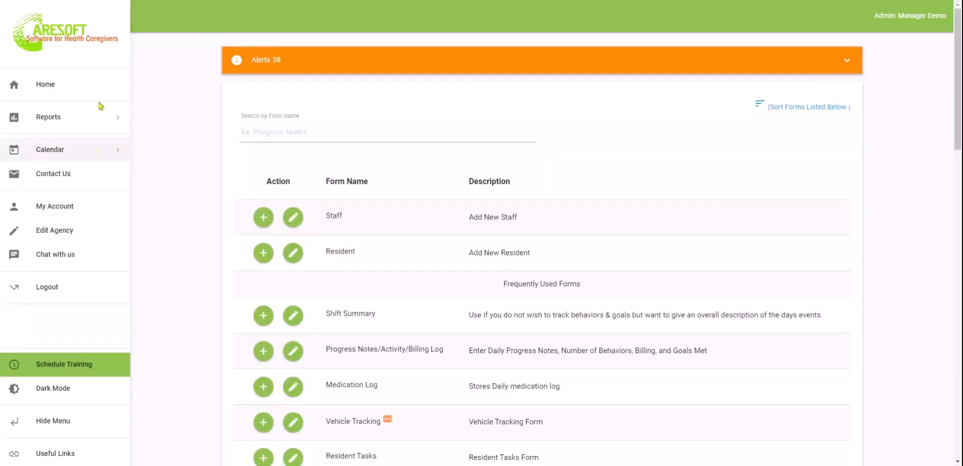
Browse the Reports list in the sidebar, then expand Calendar to show Staff and Resident Calendar
left_click(83, 117)
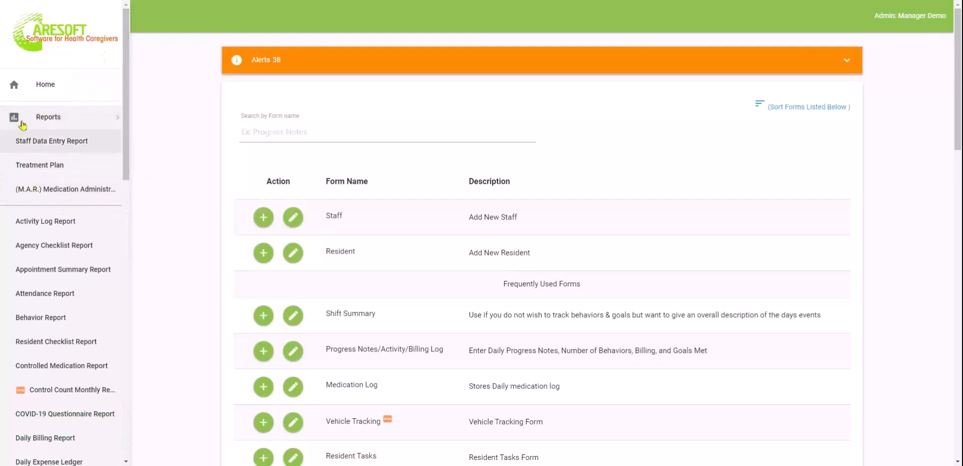
scroll(78, 317, "down", 10)
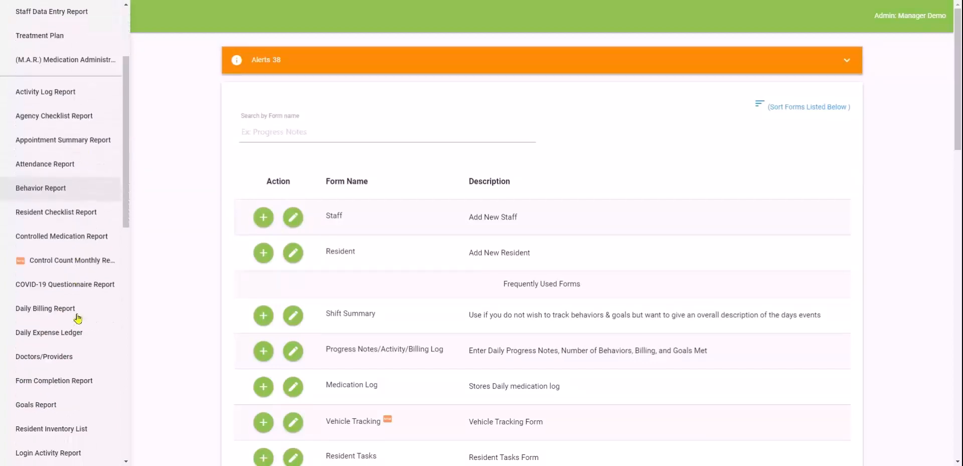
scroll(77, 312, "down", 5)
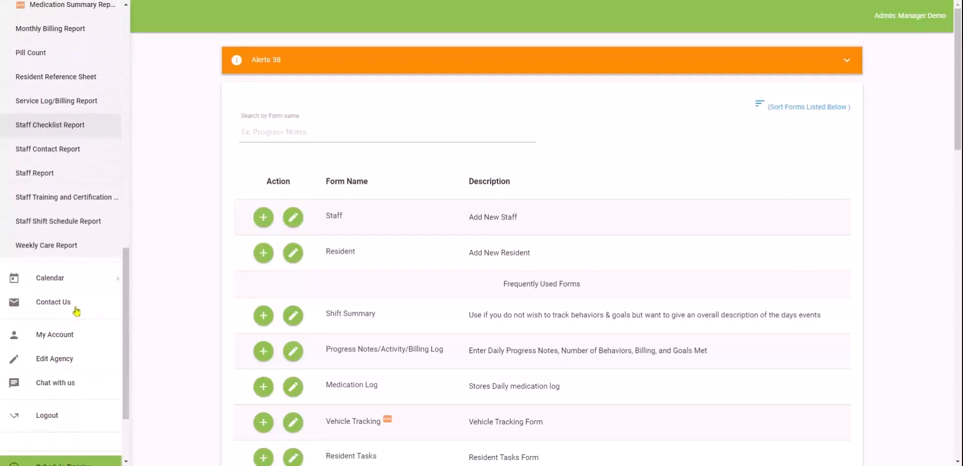
left_click(65, 271)
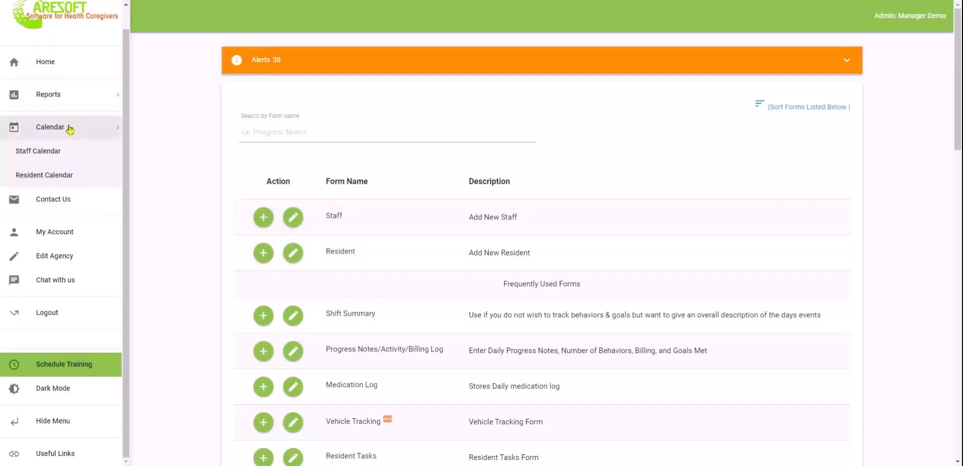
Collapse the Calendar section in the side menu
scroll(71, 129, "up", 1)
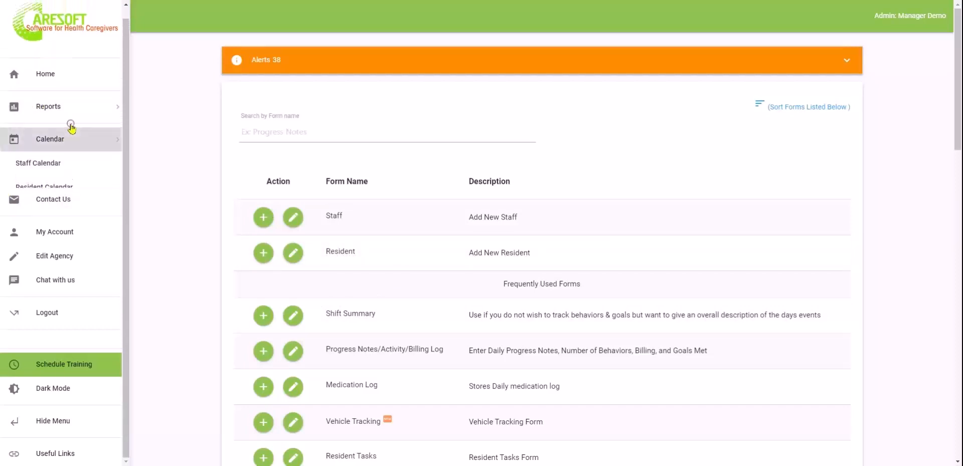
left_click(71, 129)
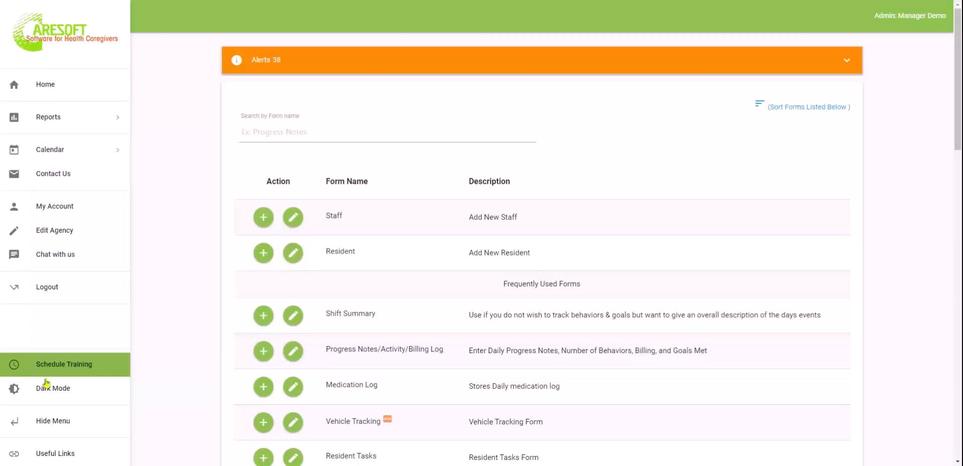
Switch to Dark Mode and back to Light Mode, hide the side menu, and narrow the window
left_click(46, 394)
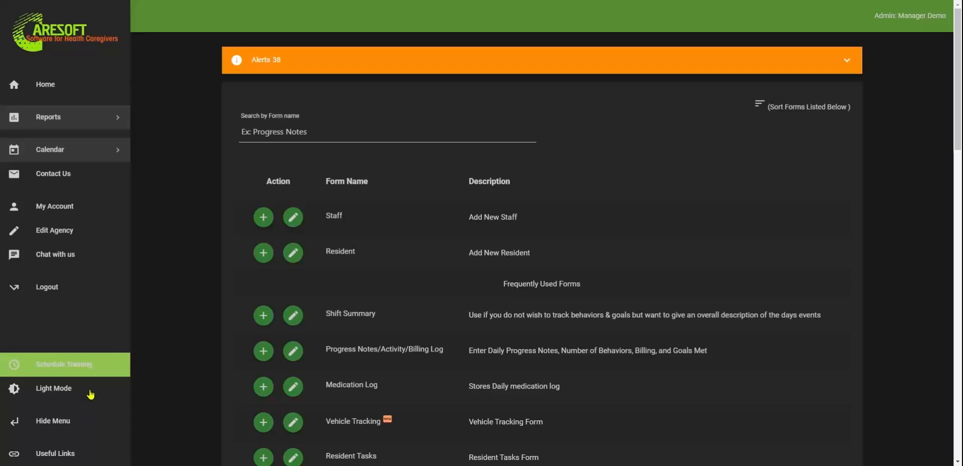
left_click(65, 393)
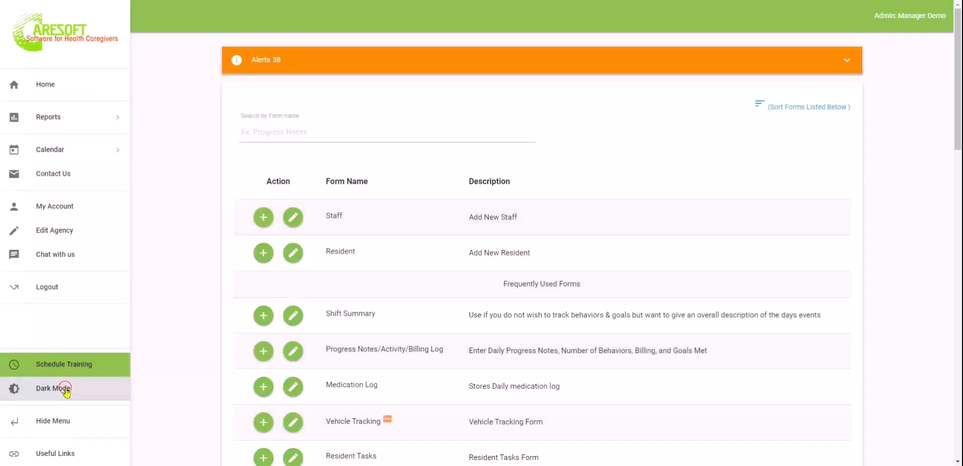
left_click(70, 419)
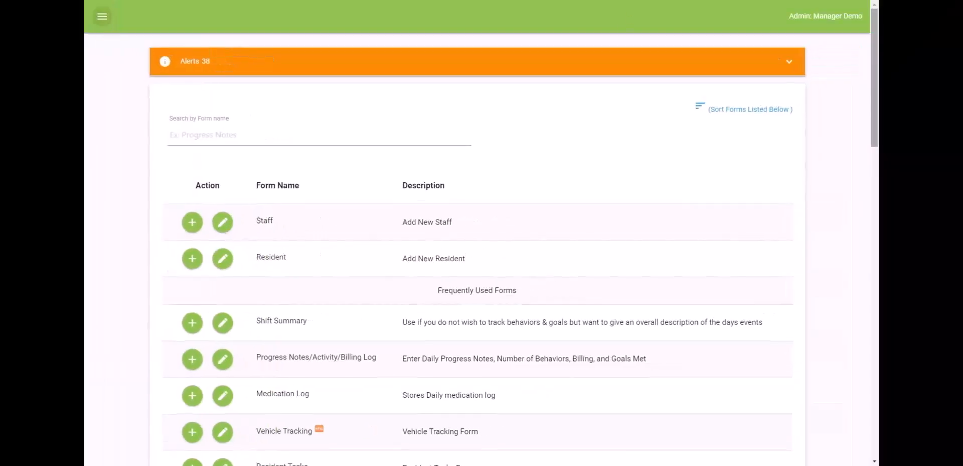
left_click_drag(879, 151, 837, 150)
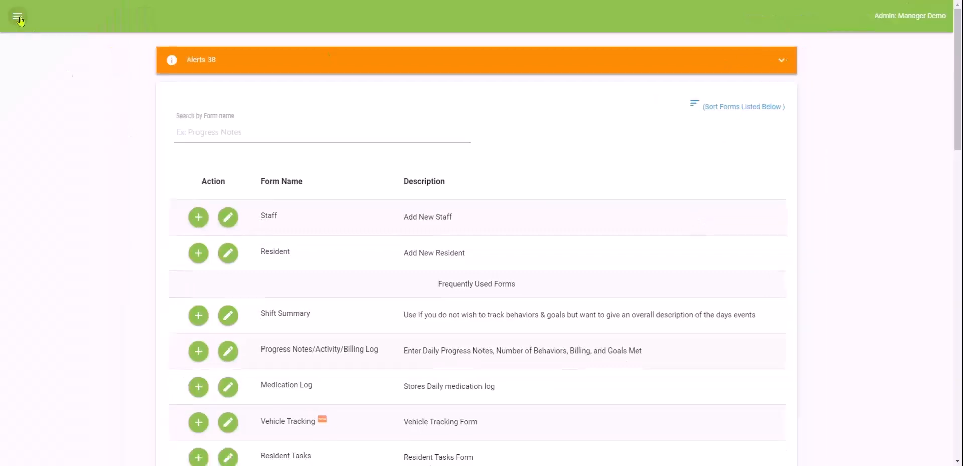
Reopen the side menu with the top-left hamburger icon
left_click(16, 17)
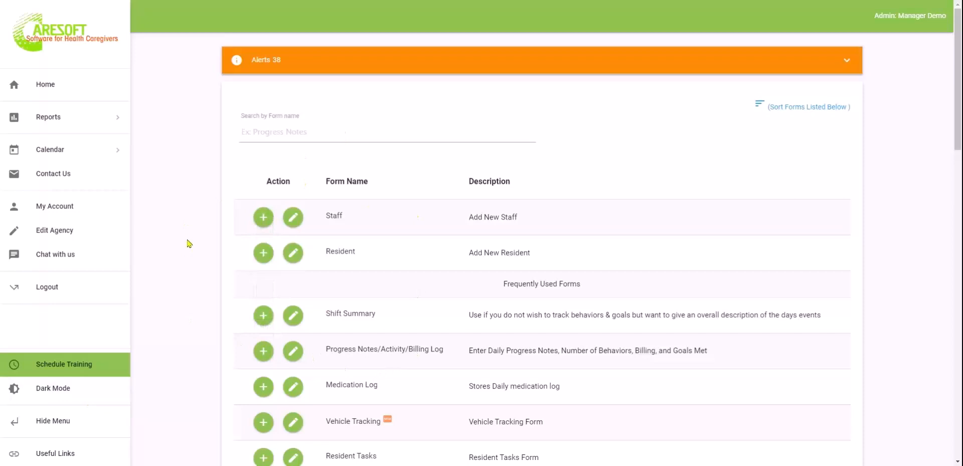
left_click(573, 62)
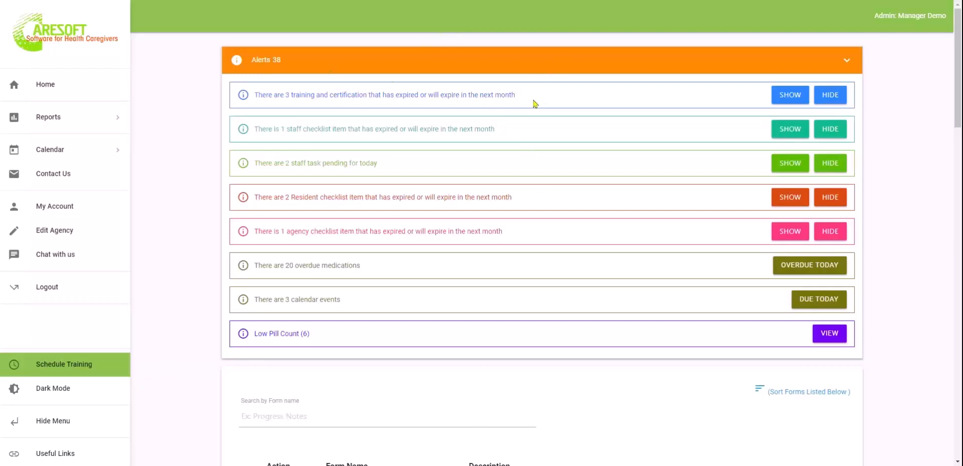
left_click(786, 100)
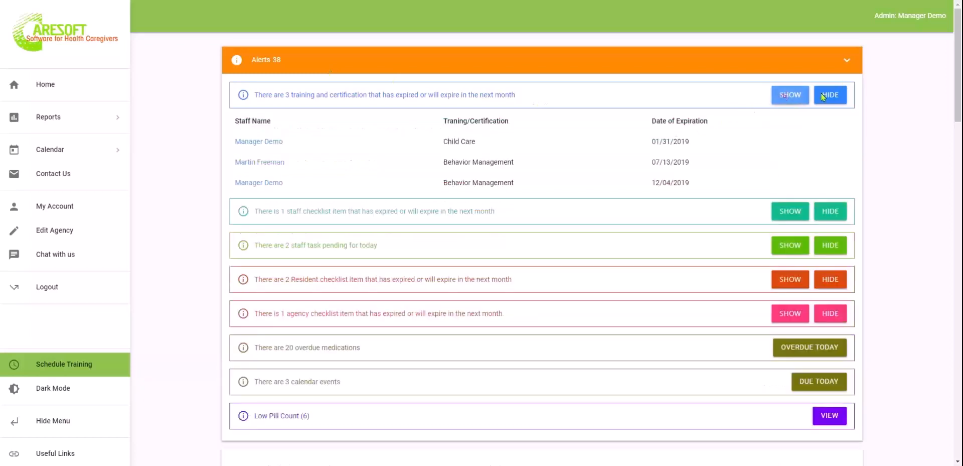
left_click(838, 98)
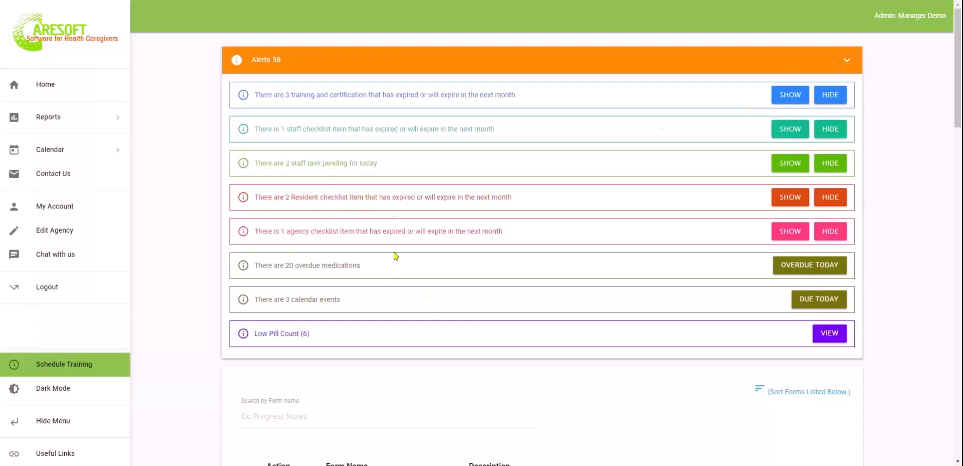
scroll(514, 258, "down", 3)
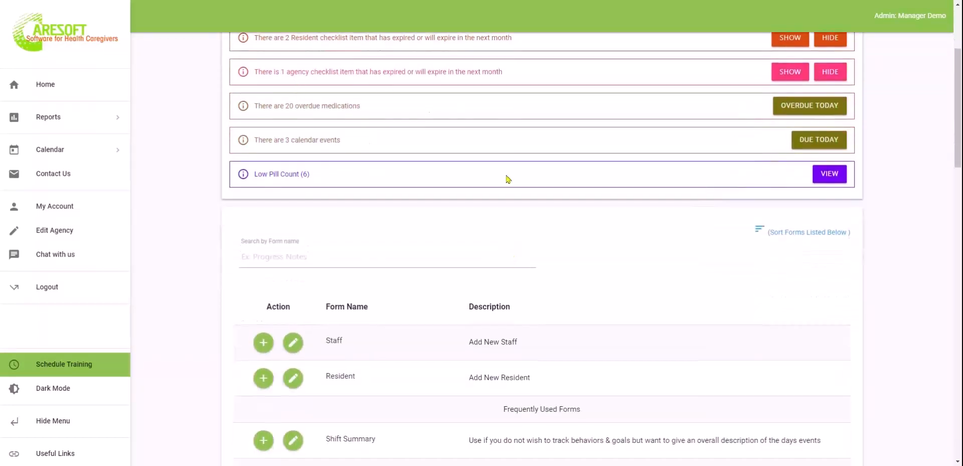
scroll(508, 179, "up", 1)
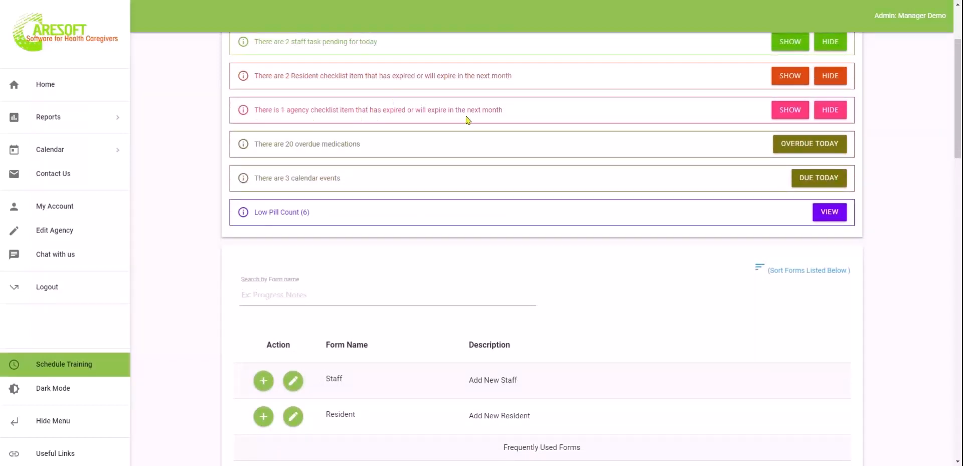
scroll(448, 207, "up", 2)
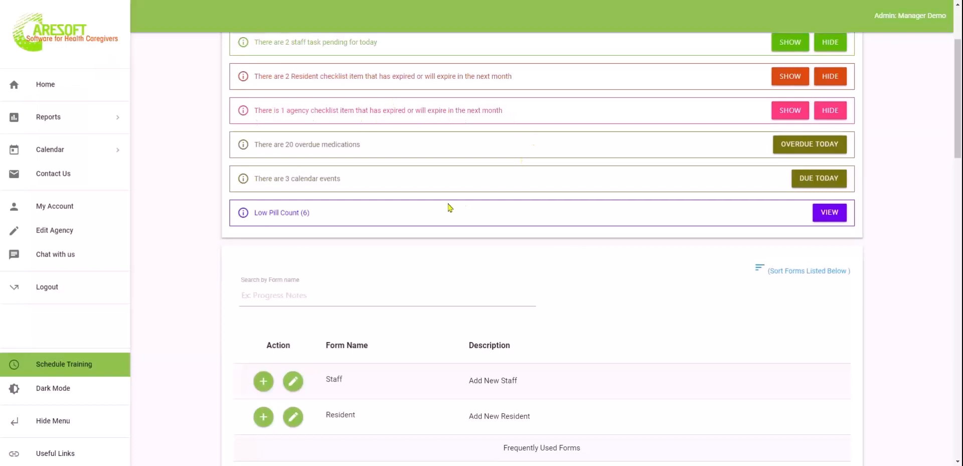
scroll(448, 206, "up", 1)
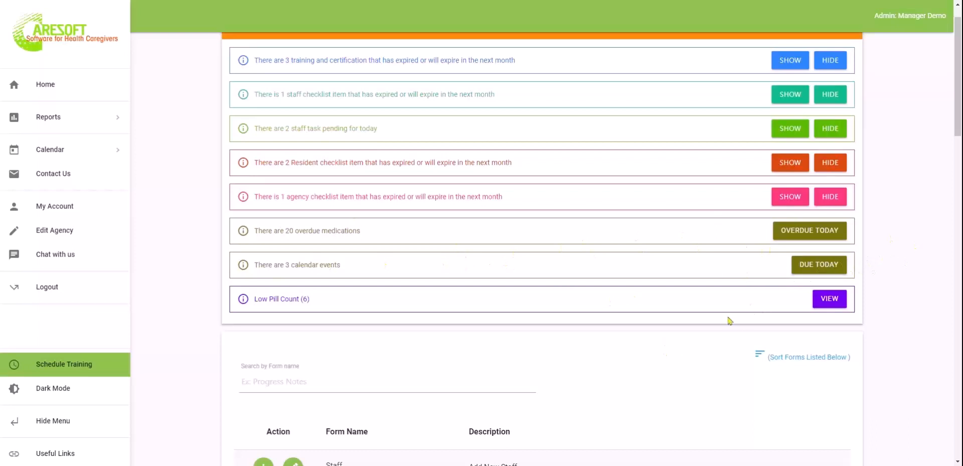
scroll(705, 371, "up", 1)
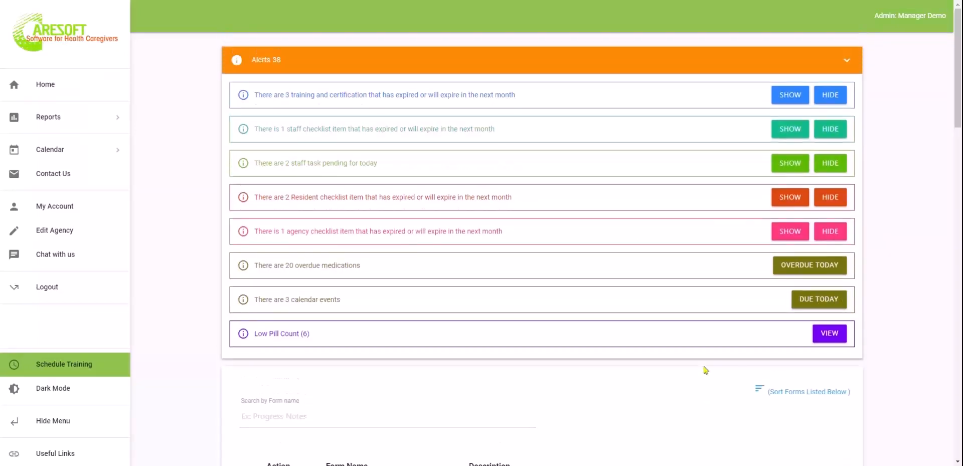
left_click(848, 62)
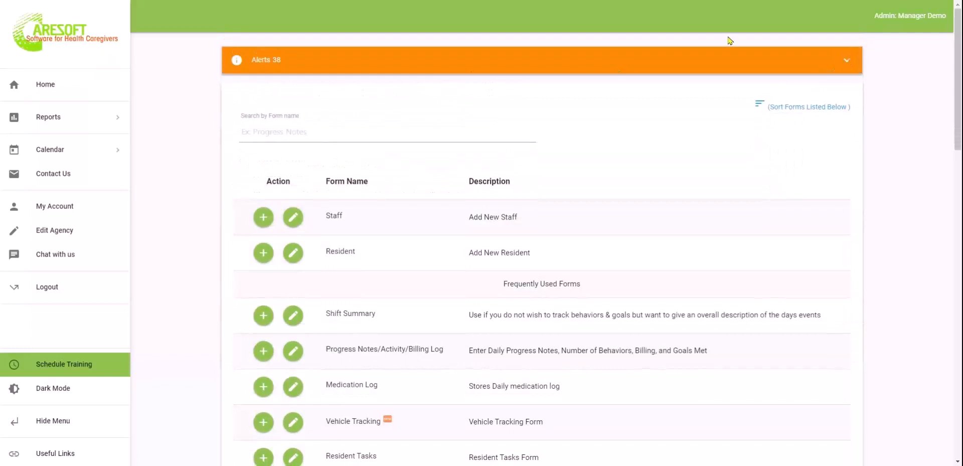
left_click(378, 135)
scroll(656, 258, "down", 2)
scroll(658, 258, "down", 3)
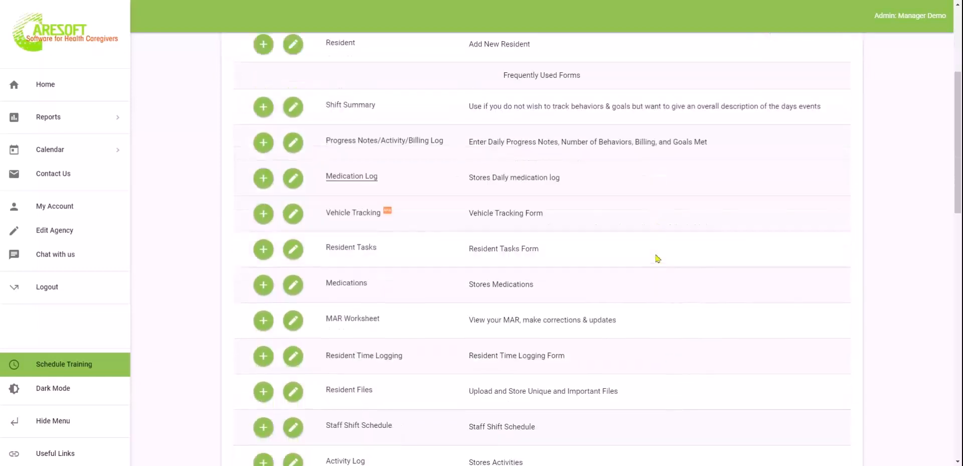
scroll(658, 258, "up", 2)
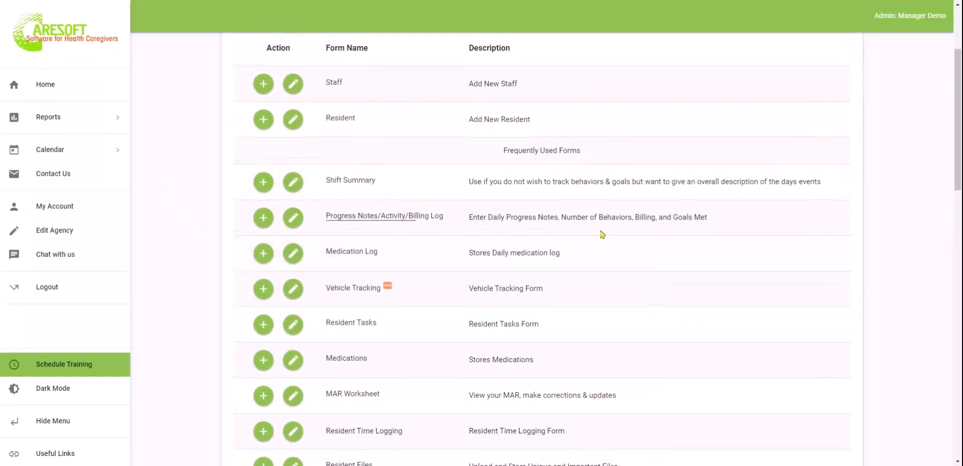
scroll(603, 233, "up", 2)
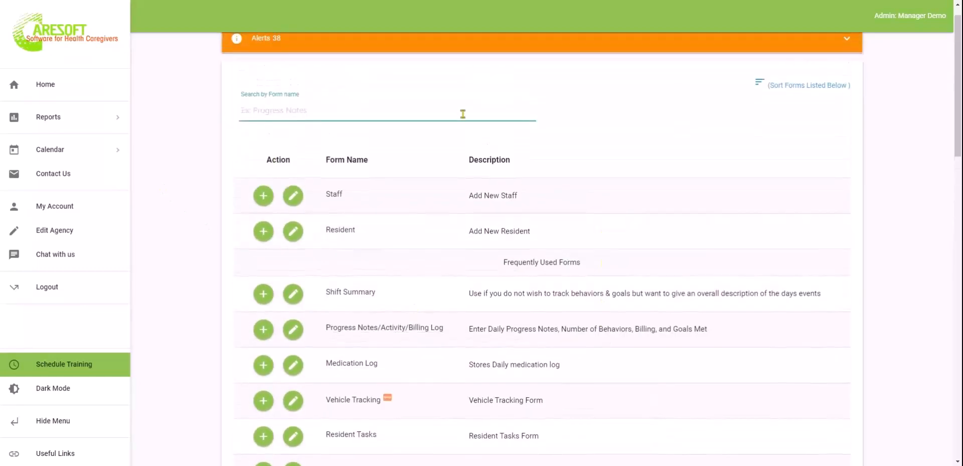
type("prog")
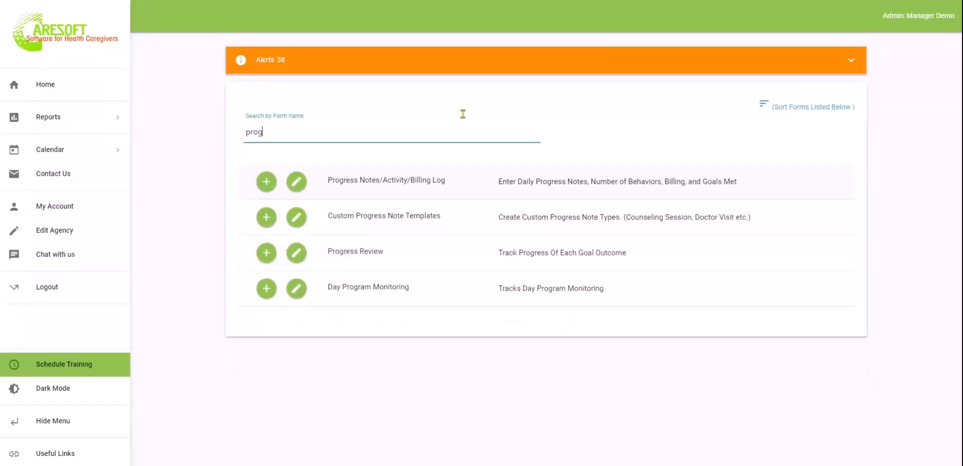
key("BackSpace")
key("BackSpace")
key("BackSpace")
key("BackSpace")
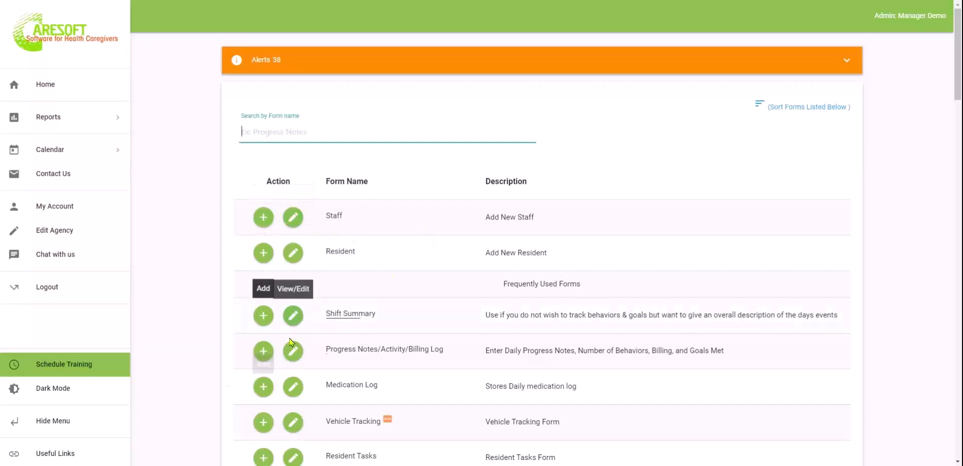
scroll(590, 216, "down", 2)
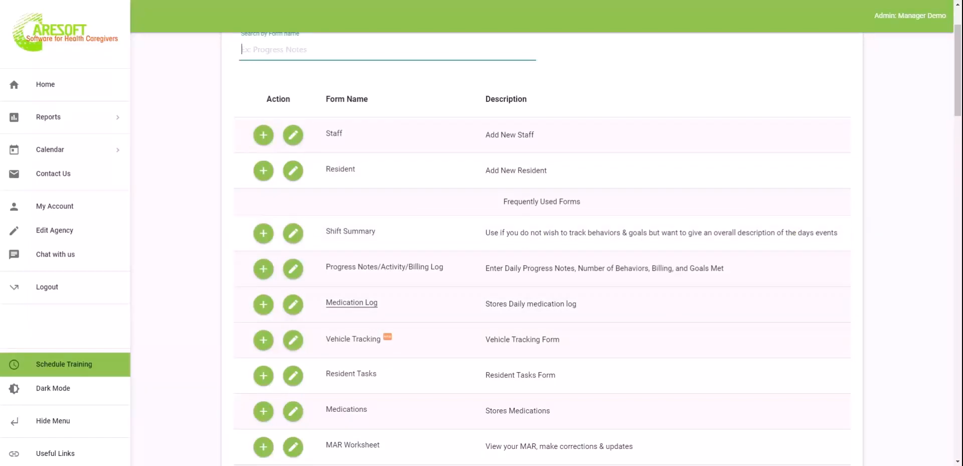
scroll(544, 303, "up", 2)
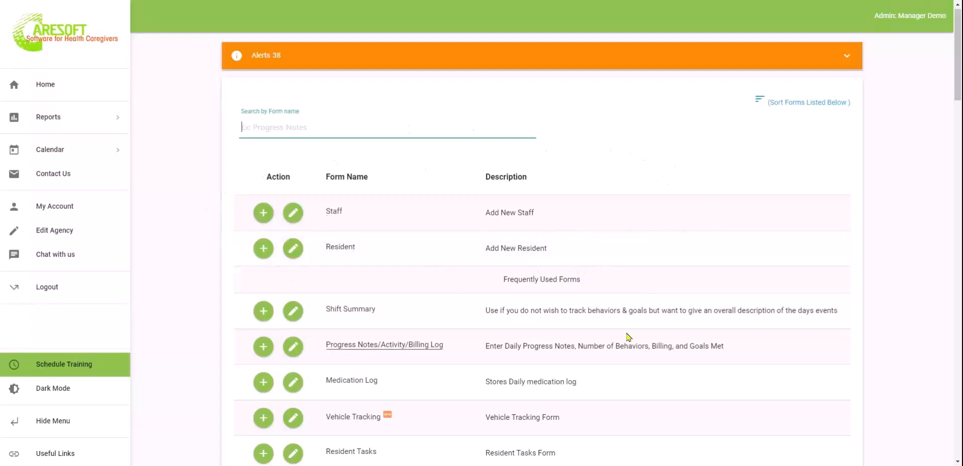
scroll(628, 337, "down", 5)
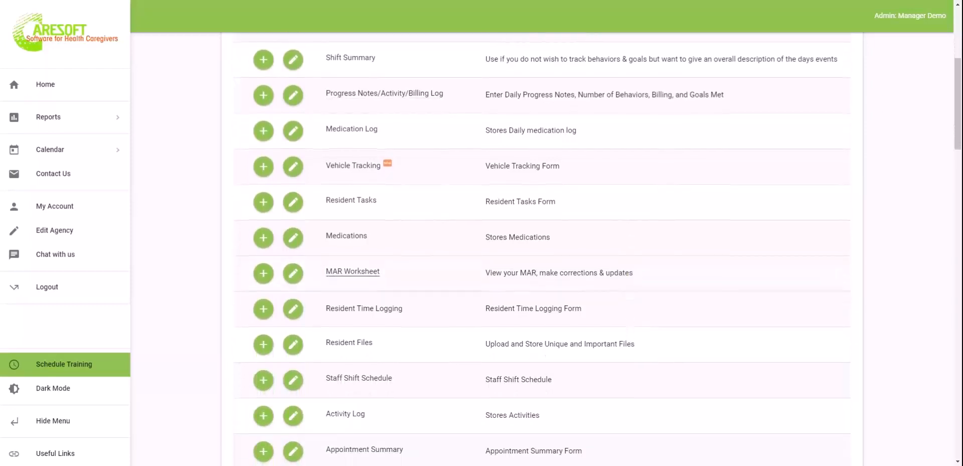
scroll(304, 168, "up", 5)
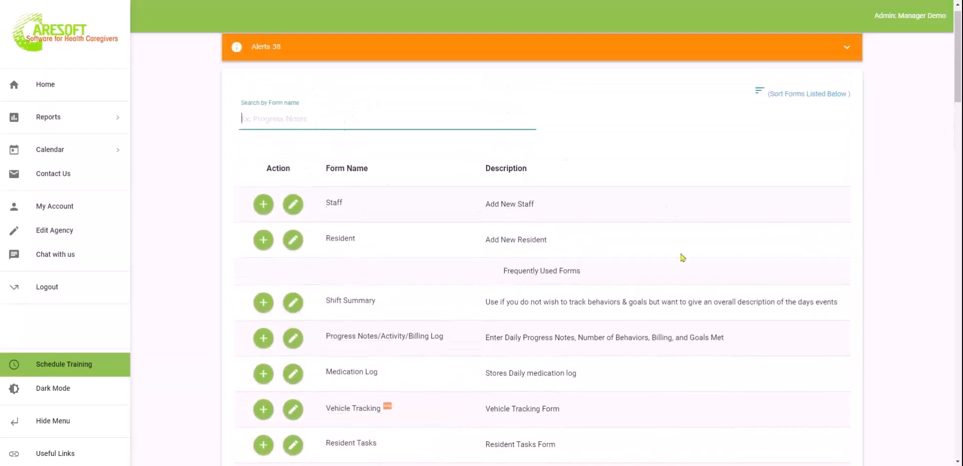
scroll(656, 322, "down", 1)
scroll(602, 231, "up", 1)
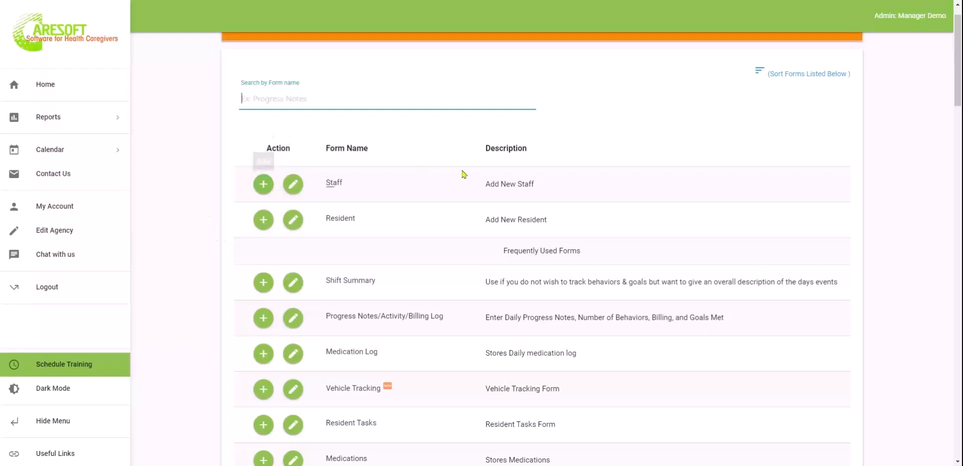
left_click(794, 76)
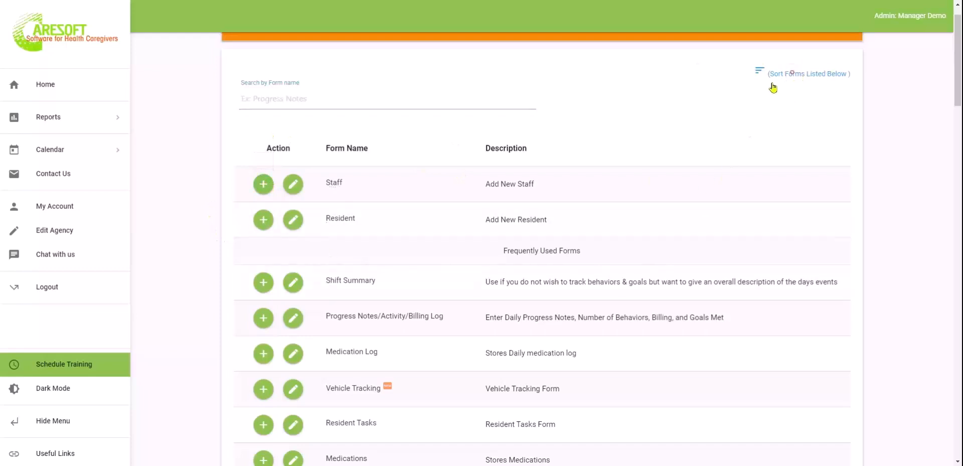
Open Sort Forms and drag Medication Log to the top of Frequently Used Forms
left_click(799, 78)
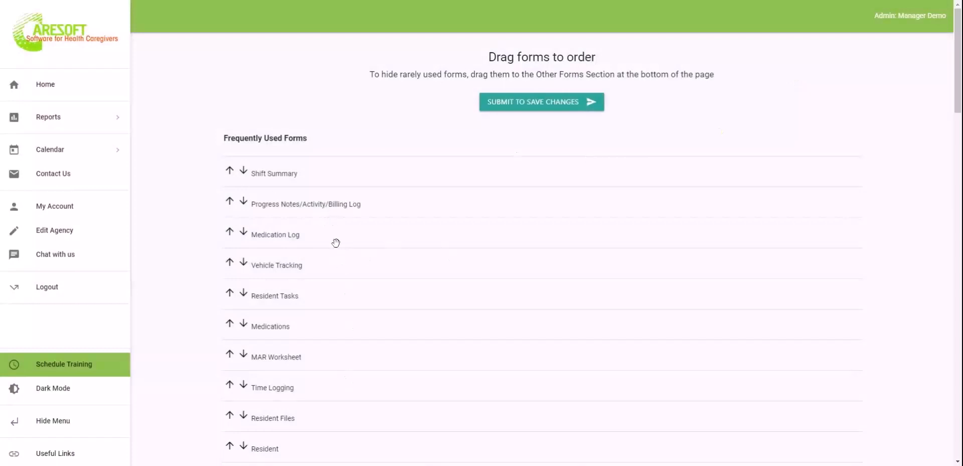
left_click_drag(336, 238, 349, 173)
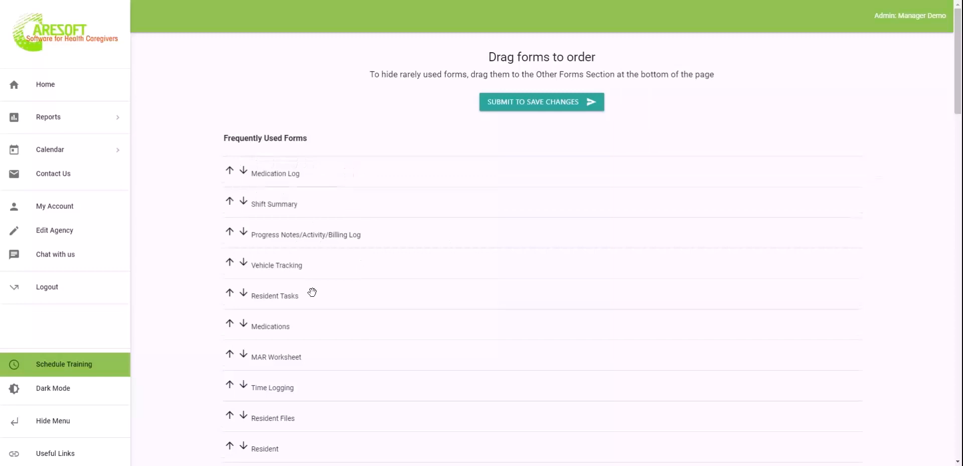
mouse_move(275, 205)
left_mouse_down()
mouse_move(271, 398)
mouse_move(274, 191)
mouse_move(273, 204)
left_mouse_up()
scroll(334, 312, "down", 1)
scroll(333, 312, "down", 2)
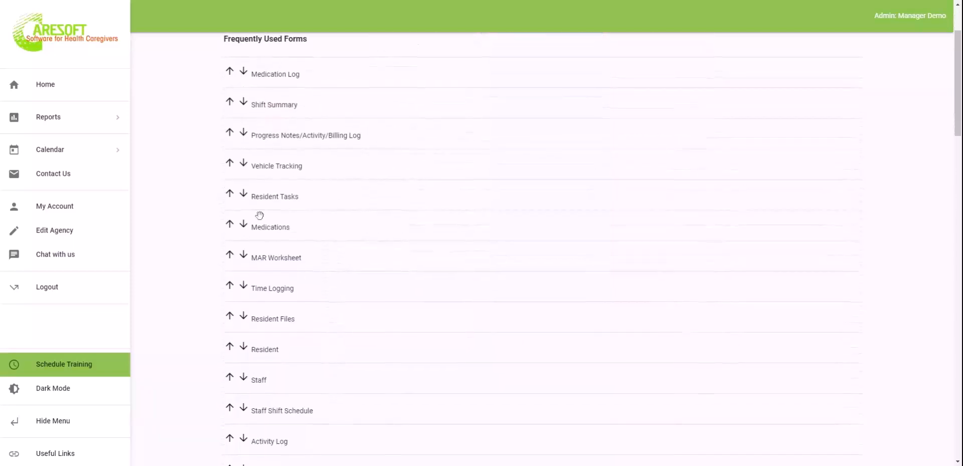
Move Vehicle Tracking down out of Frequently Used Forms and save the new order
left_click(244, 163)
scroll(414, 284, "down", 15)
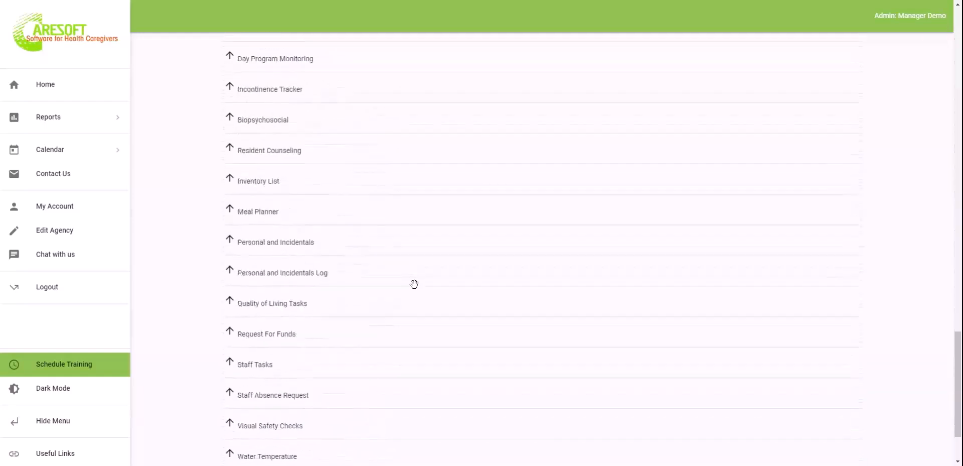
scroll(414, 284, "down", 2)
scroll(462, 279, "up", 15)
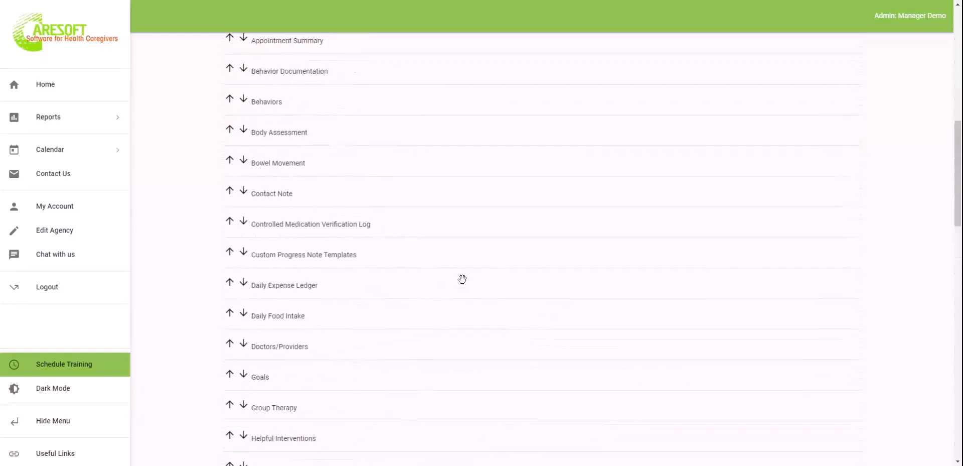
scroll(462, 280, "up", 10)
left_click(528, 109)
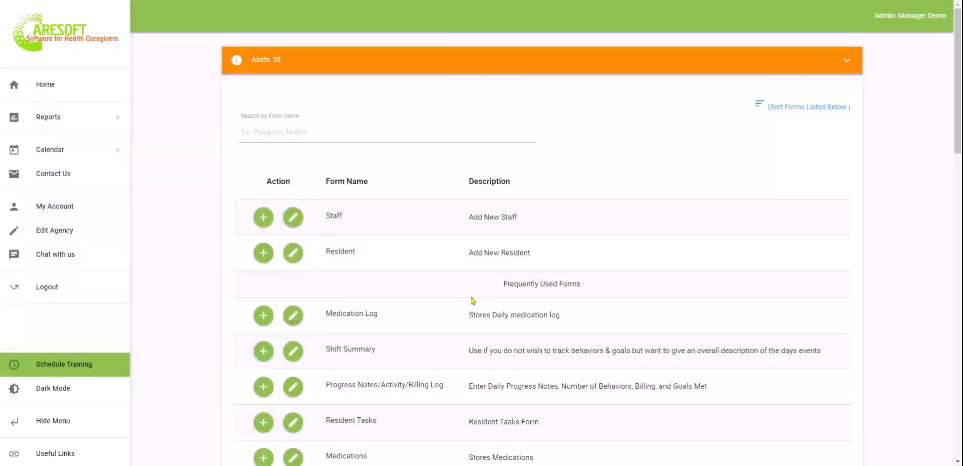
Expand Other Forms below Safety Drills and scroll through its forms starting with Activities
scroll(472, 300, "down", 15)
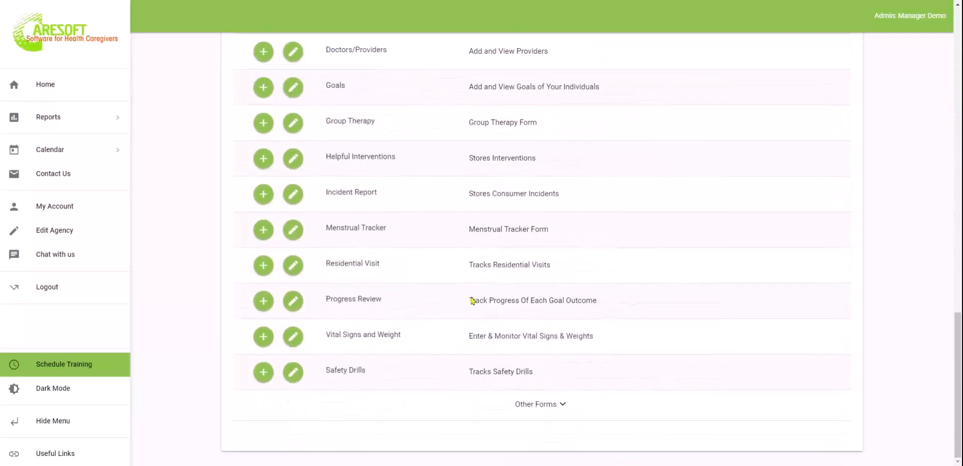
left_click(528, 405)
scroll(532, 406, "down", 7)
scroll(533, 405, "down", 10)
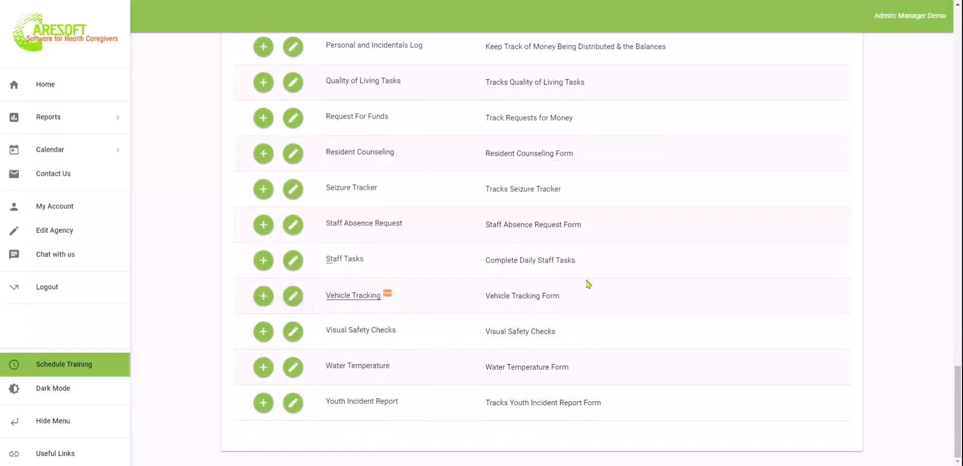
scroll(586, 287, "up", 15)
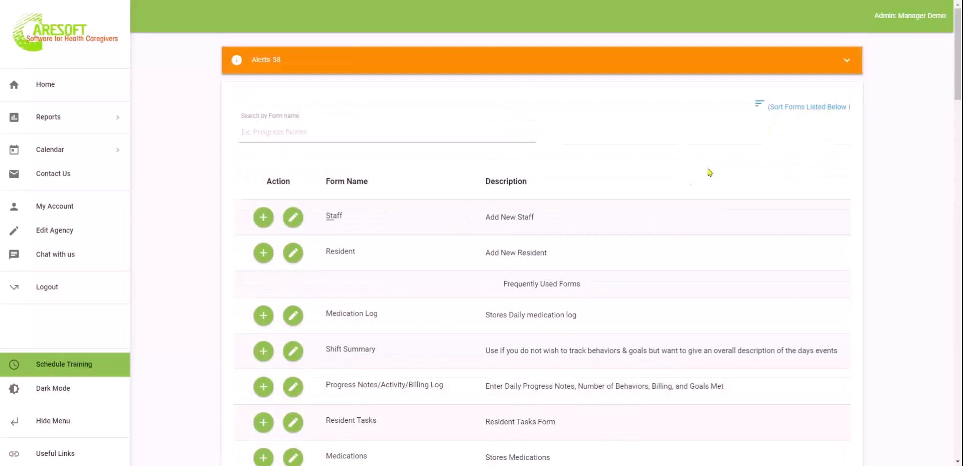
scroll(591, 258, "down", 2)
scroll(591, 258, "up", 3)
scroll(513, 350, "down", 20)
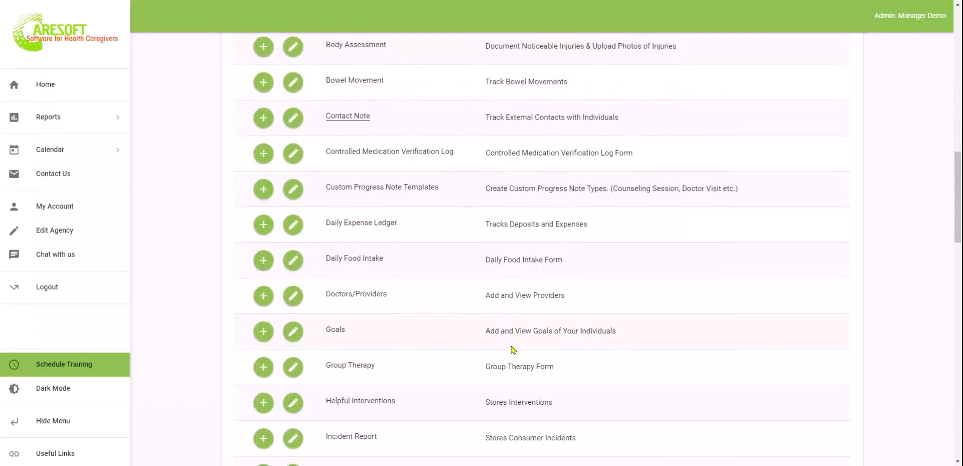
scroll(339, 281, "down", 4)
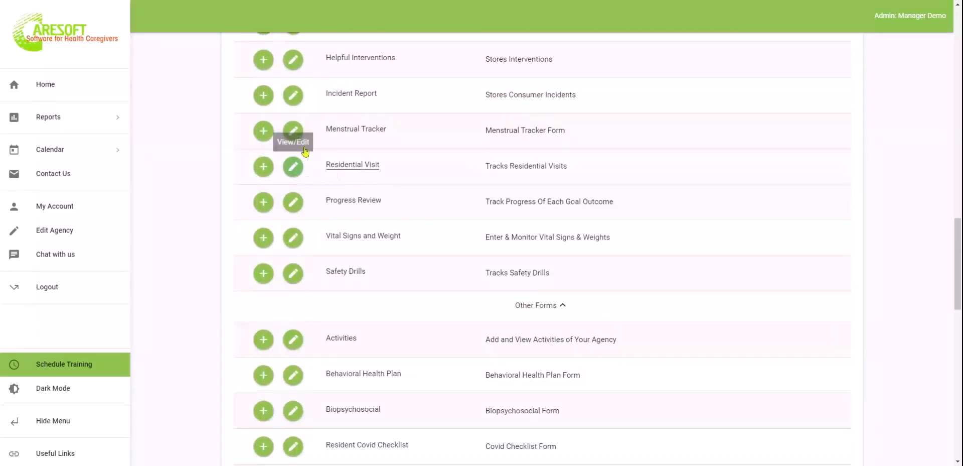
scroll(414, 275, "down", 3)
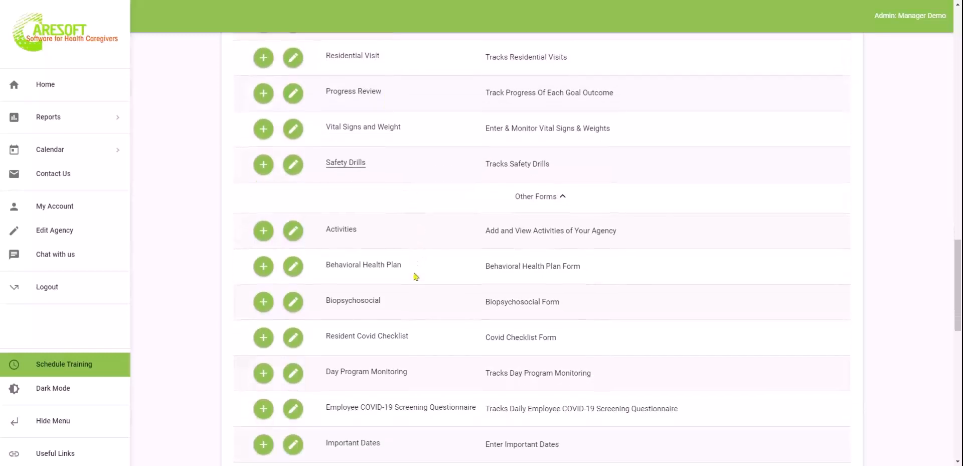
scroll(414, 275, "down", 8)
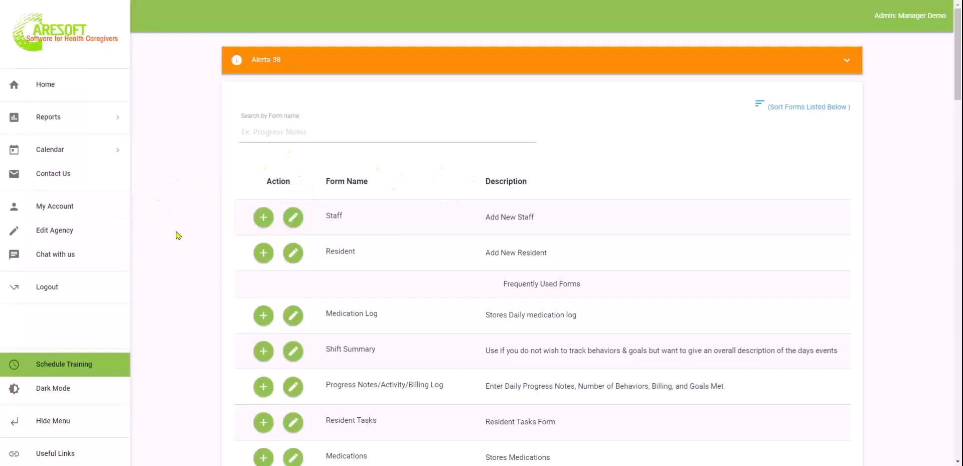
In Edit Agency, review the Client Label and Resident Report Label fields, then expand Reports
left_click(61, 223)
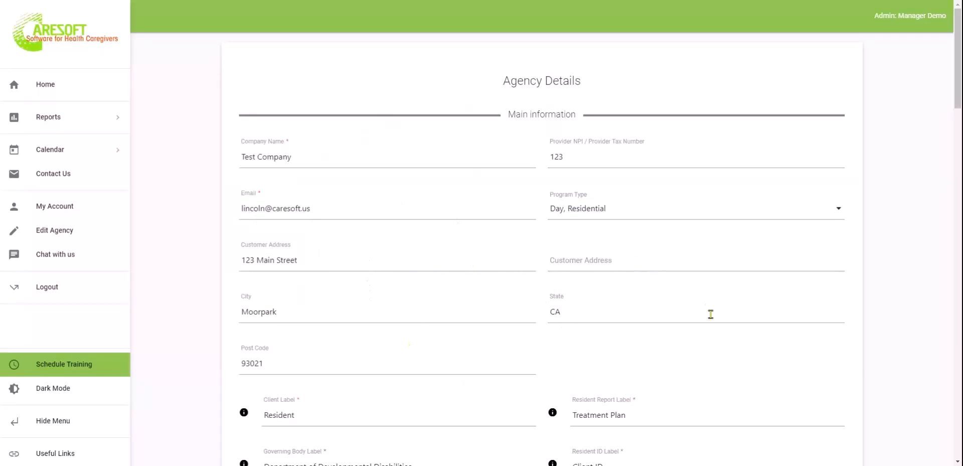
scroll(710, 314, "down", 3)
scroll(711, 315, "down", 4)
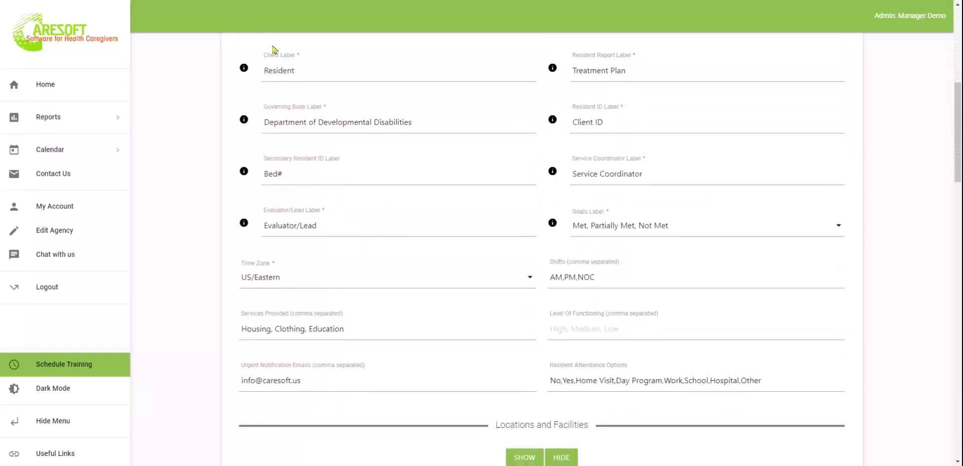
left_click_drag(318, 72, 264, 69)
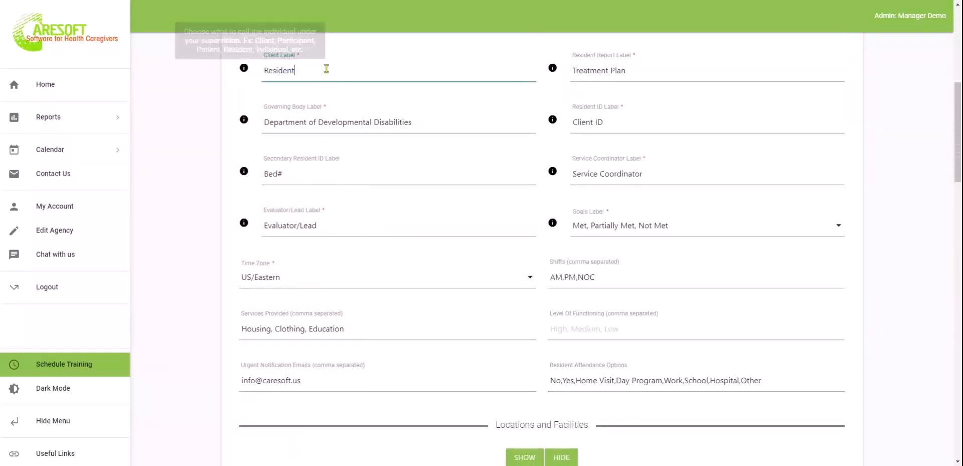
left_click(285, 75)
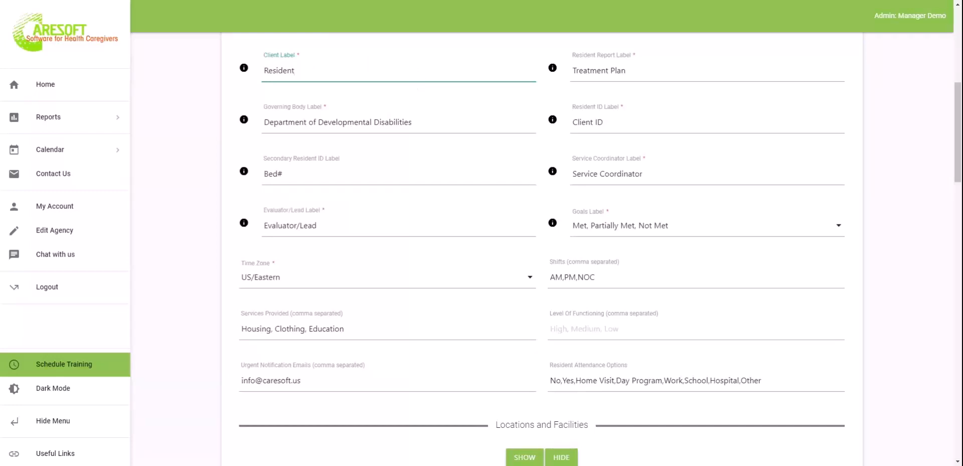
left_click(659, 73)
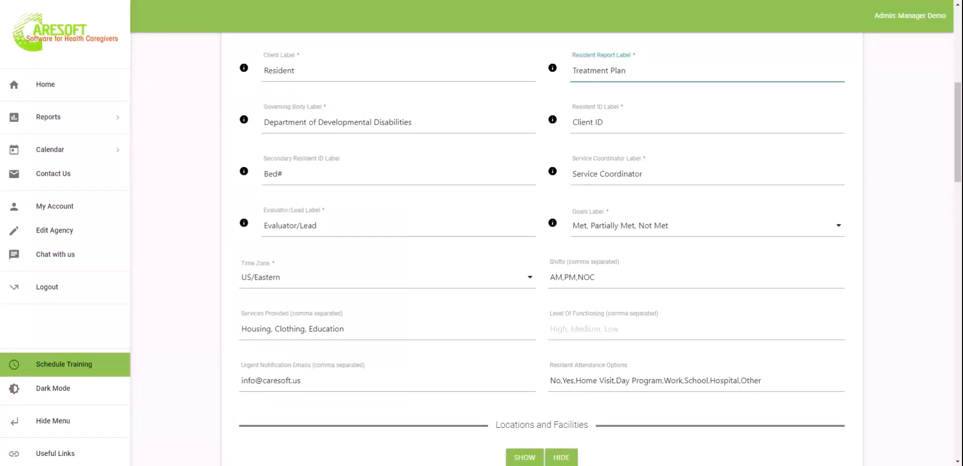
left_click(95, 126)
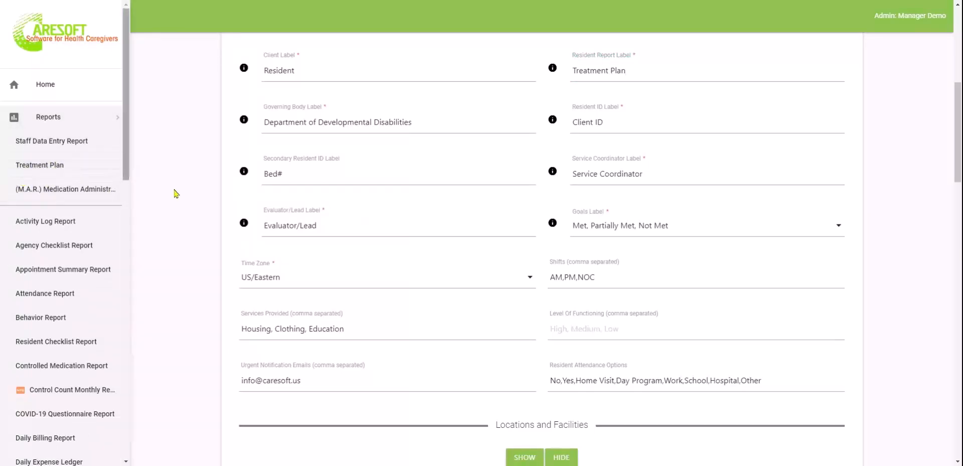
left_click(91, 119)
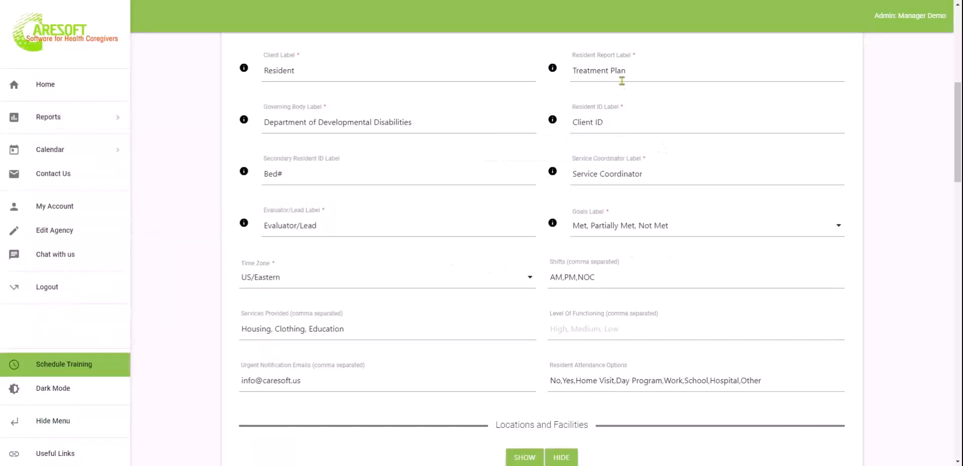
left_click(638, 124)
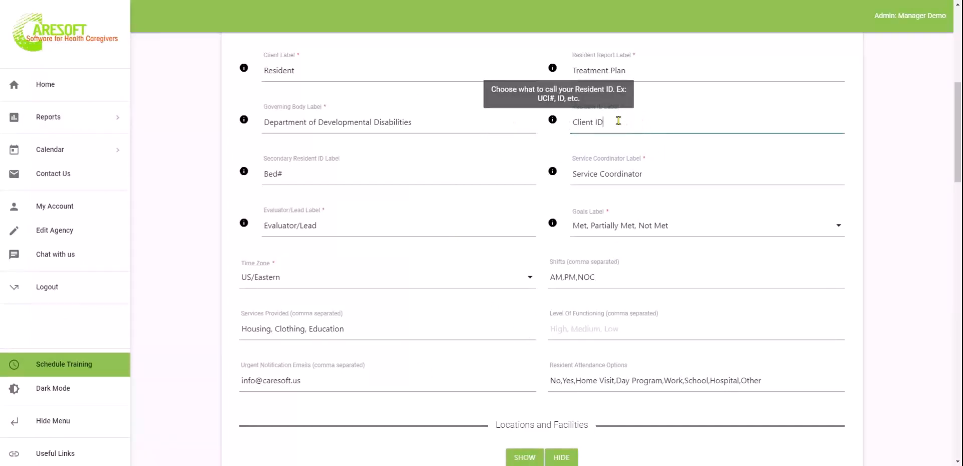
left_click(317, 176)
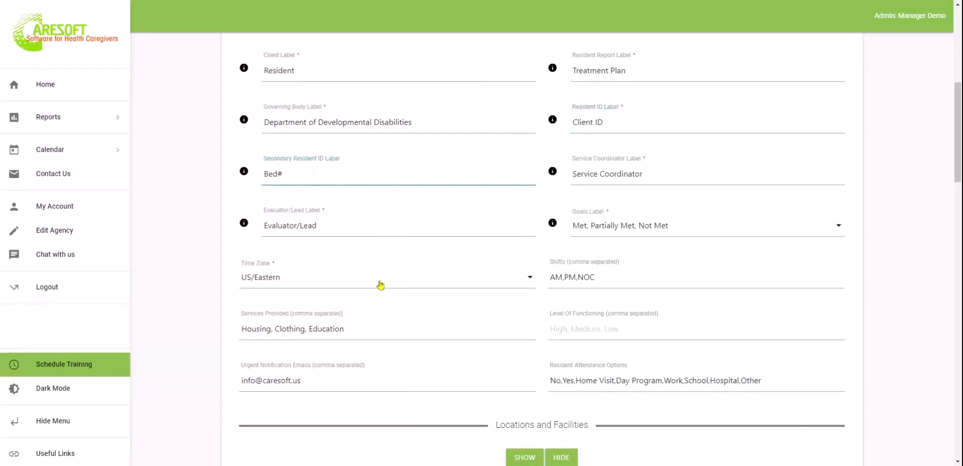
scroll(381, 285, "down", 1)
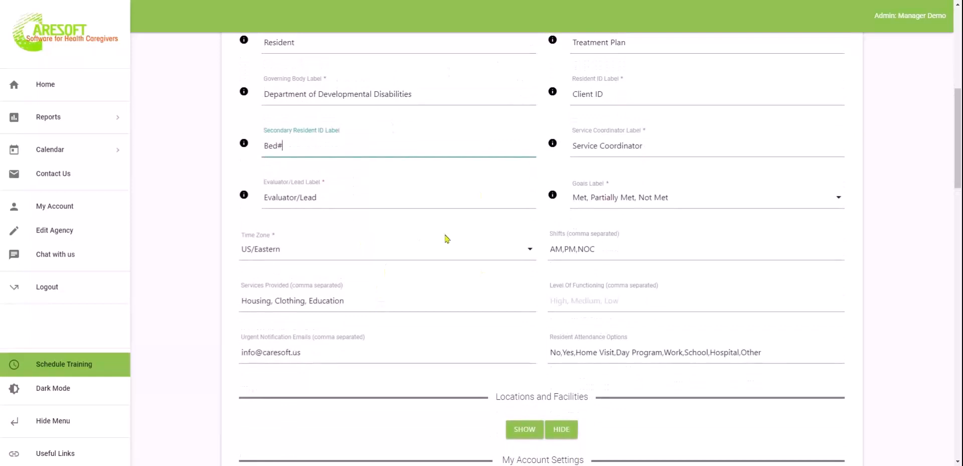
scroll(445, 238, "down", 3)
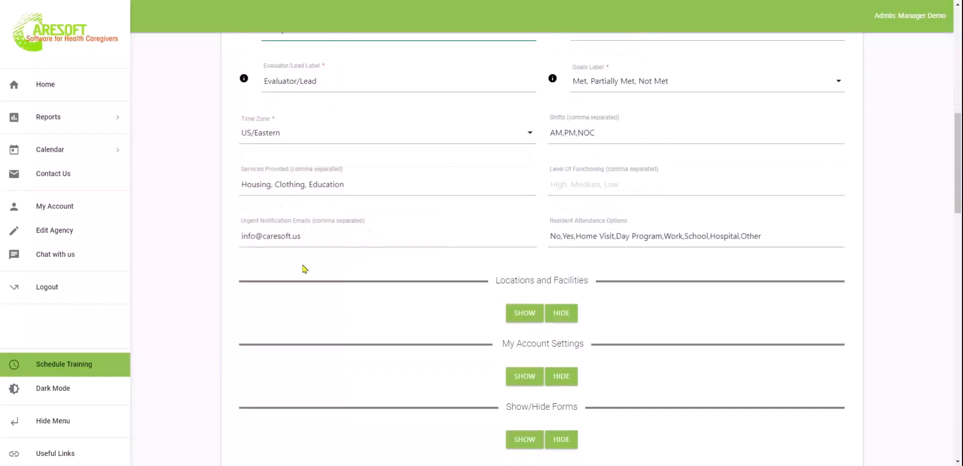
left_click_drag(335, 242, 230, 234)
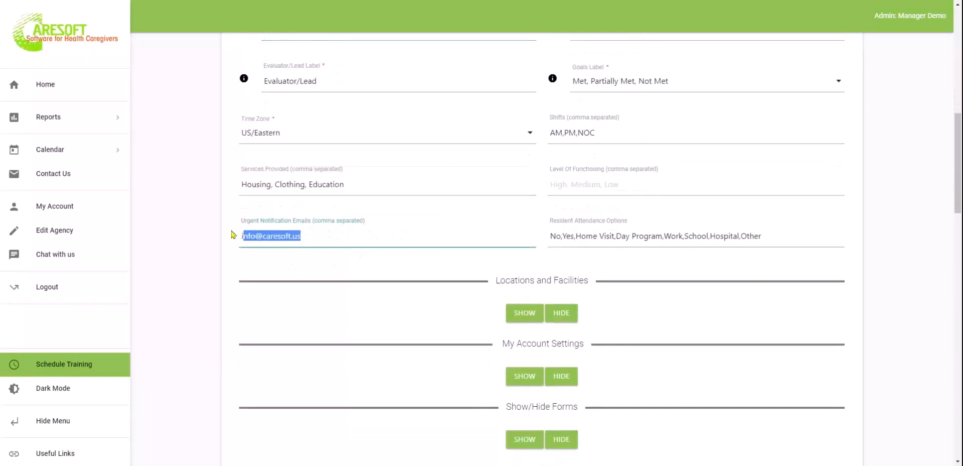
left_click(328, 236)
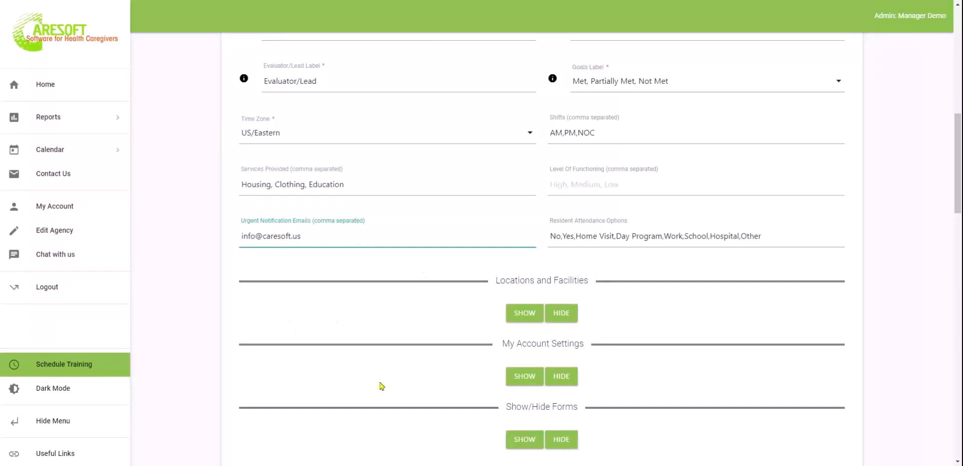
scroll(381, 385, "down", 2)
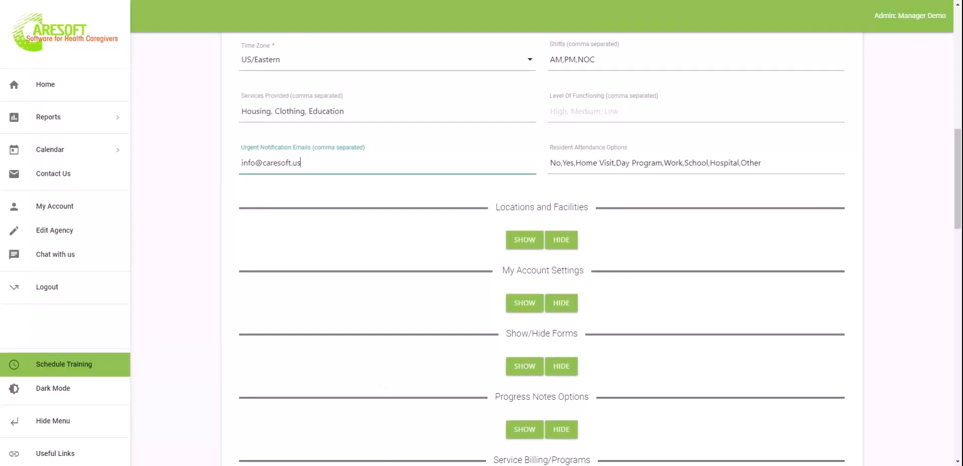
Expand Locations and Facilities (North Side, South Side) and the My Account Settings access table
left_click(527, 240)
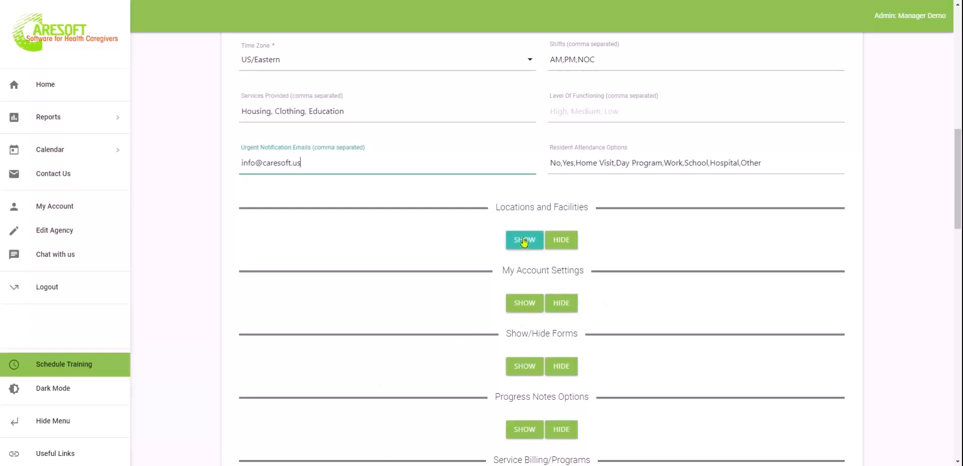
scroll(704, 274, "down", 2)
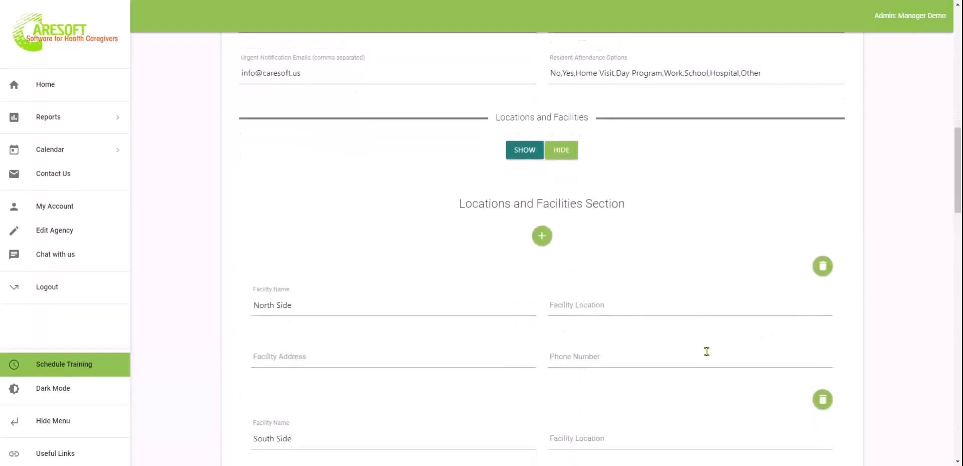
scroll(706, 350, "down", 7)
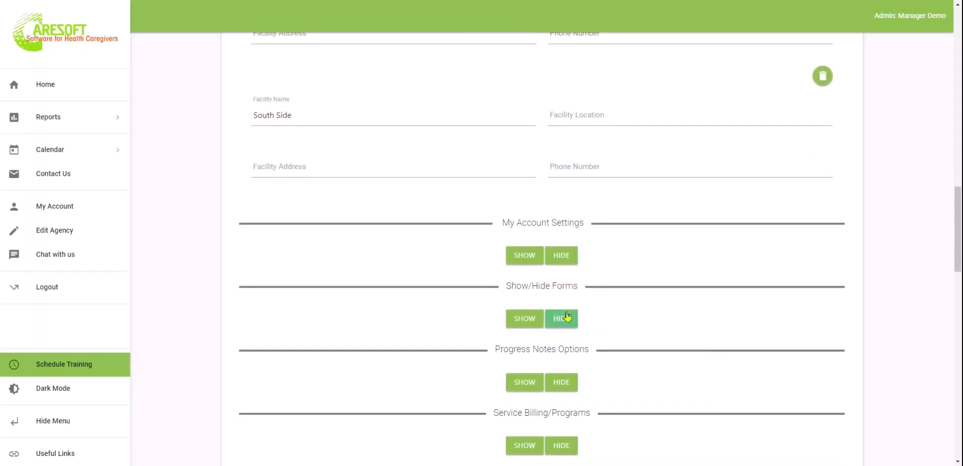
left_click(526, 257)
scroll(753, 322, "down", 3)
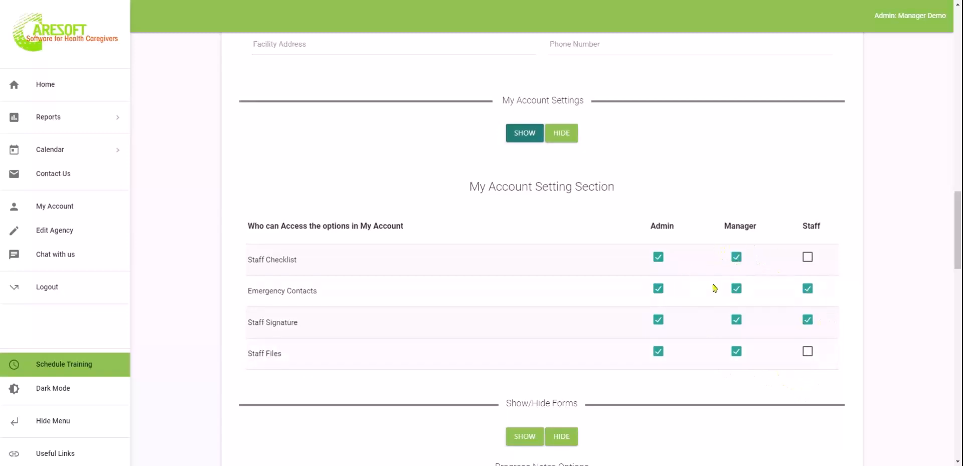
Hide the My Account Settings table and expand the Show/Hide Forms list, starting with Activities
left_click(571, 132)
left_click(563, 133)
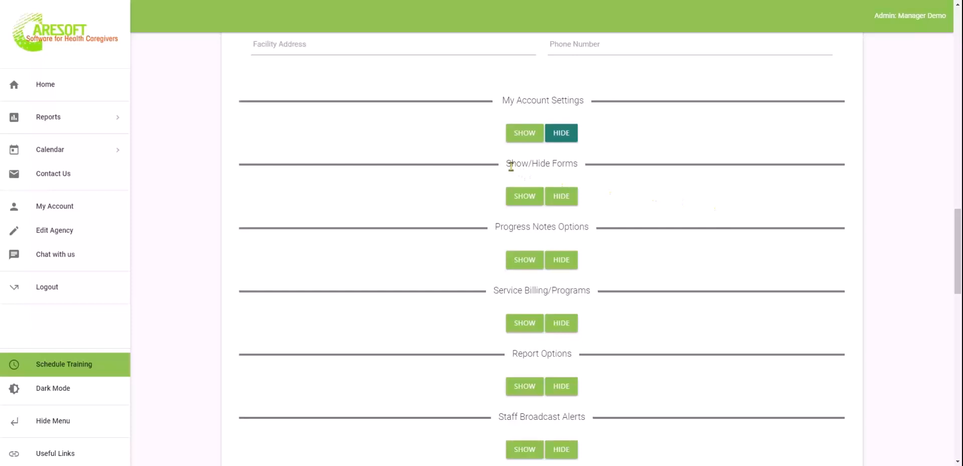
left_click_drag(507, 163, 566, 162)
left_click(566, 162)
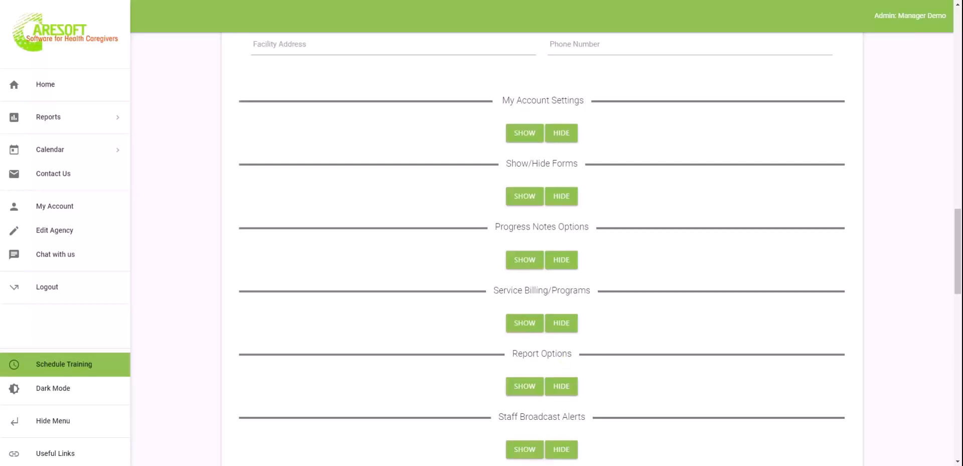
left_click(527, 197)
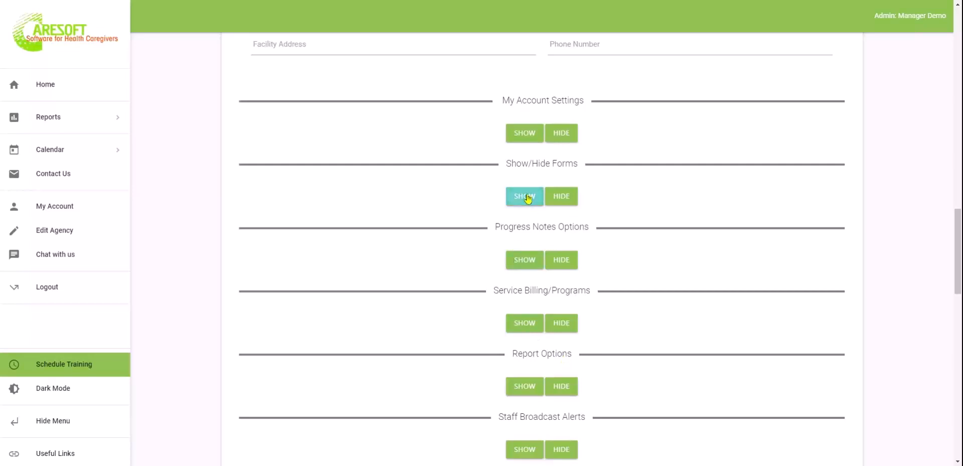
Scroll the forms table to Progress Notes/Activity/Billing Log and its optional Place Of Service select-box field
scroll(747, 202, "down", 3)
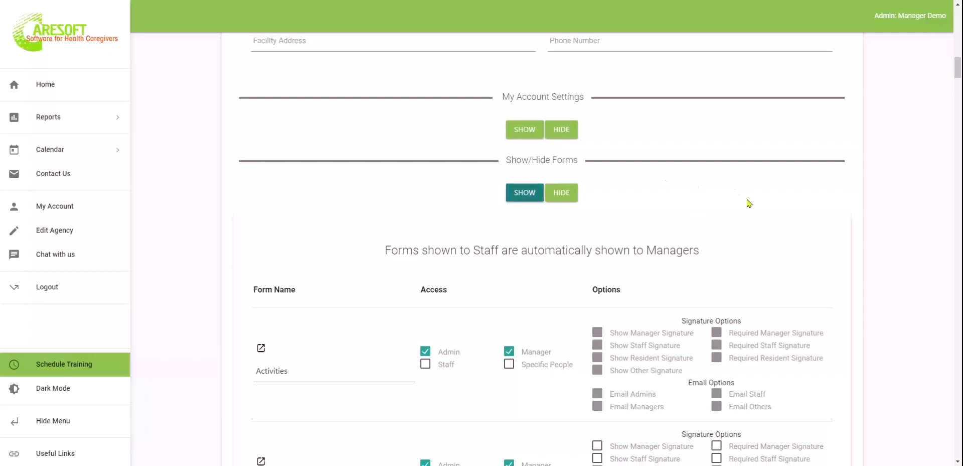
scroll(748, 202, "down", 10)
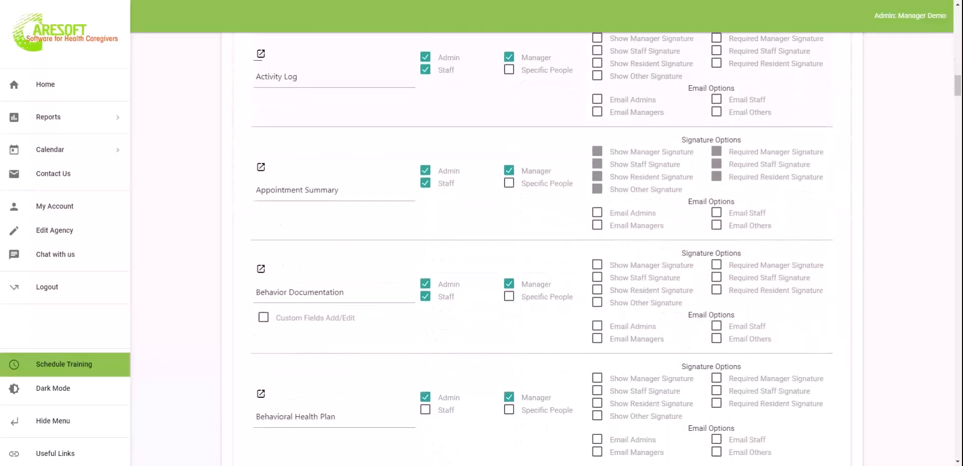
scroll(543, 250, "down", 15)
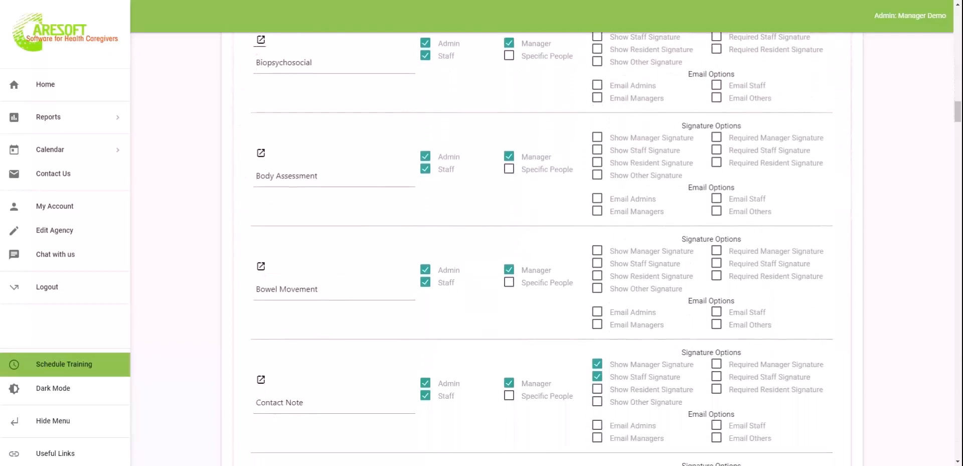
scroll(542, 250, "down", 20)
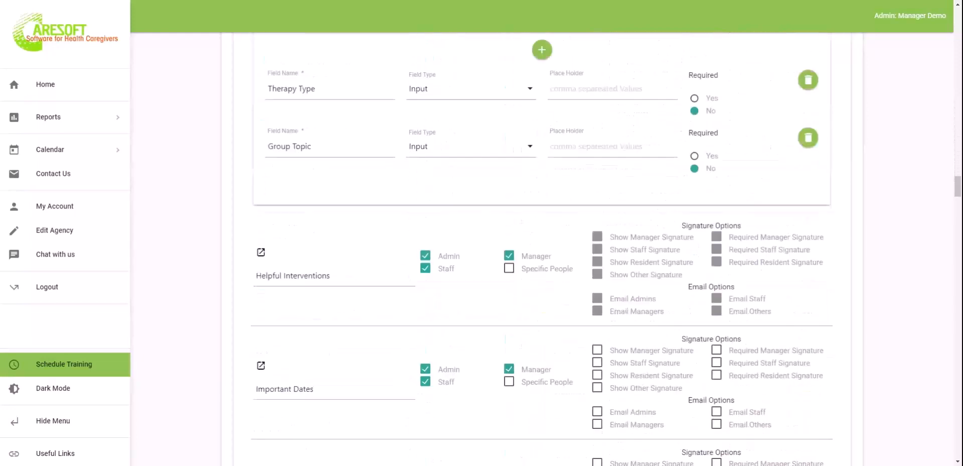
scroll(606, 248, "down", 20)
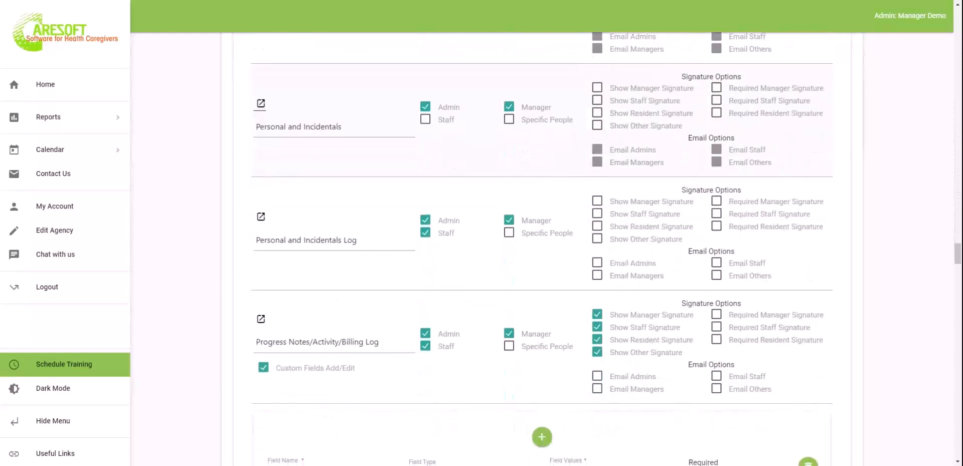
scroll(607, 248, "down", 2)
scroll(607, 248, "up", 1)
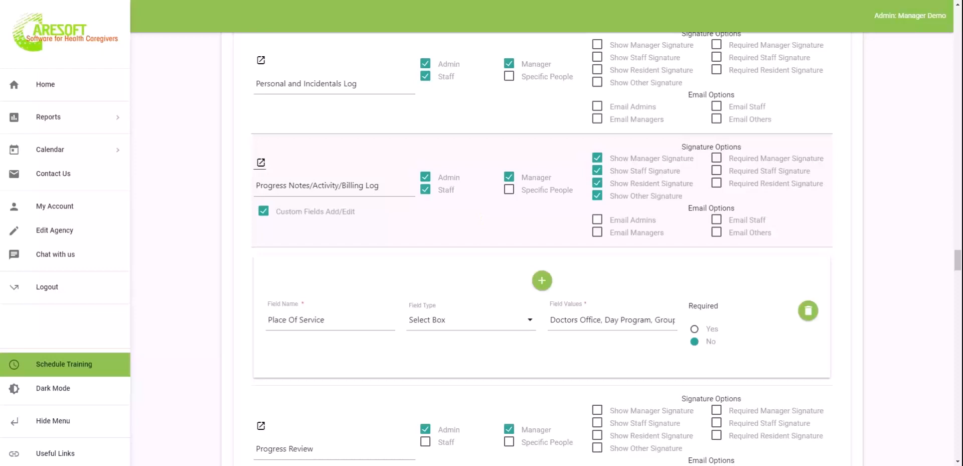
left_click(263, 212)
left_click(263, 212)
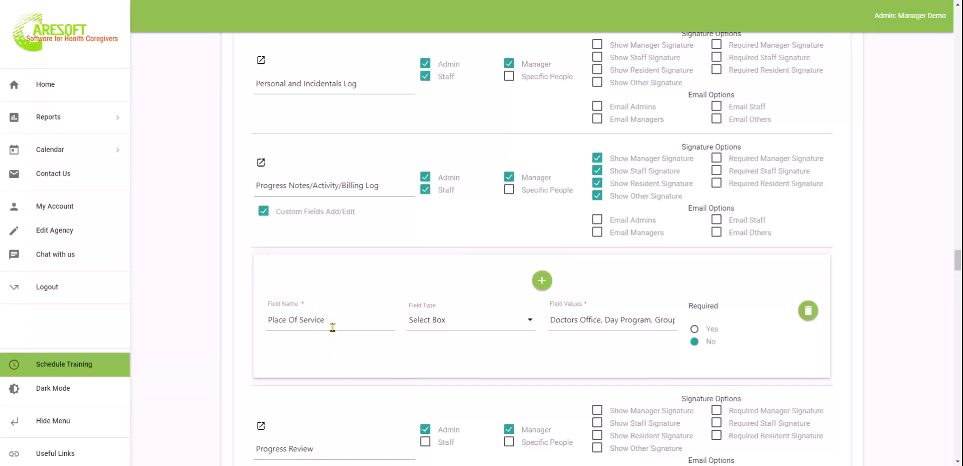
left_click_drag(336, 321, 267, 319)
left_click(450, 318)
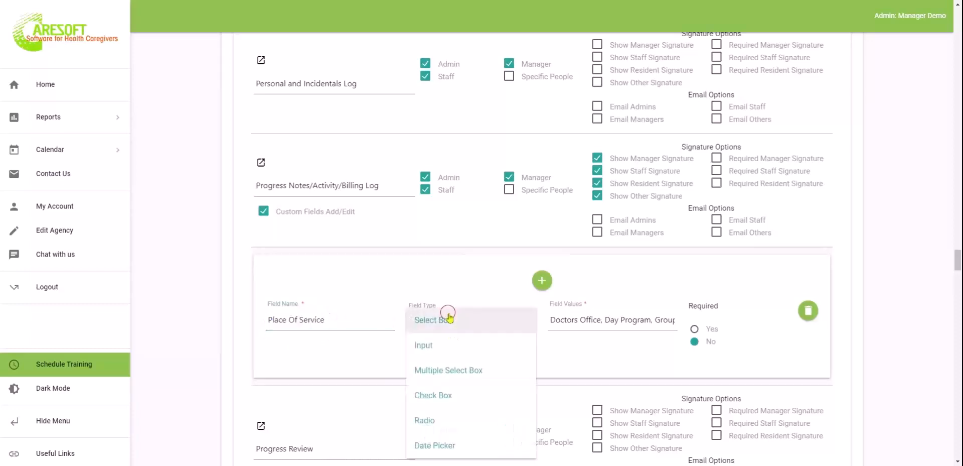
left_click(217, 319)
mouse_move(568, 320)
left_mouse_down()
mouse_move(673, 319)
mouse_move(558, 316)
left_mouse_up()
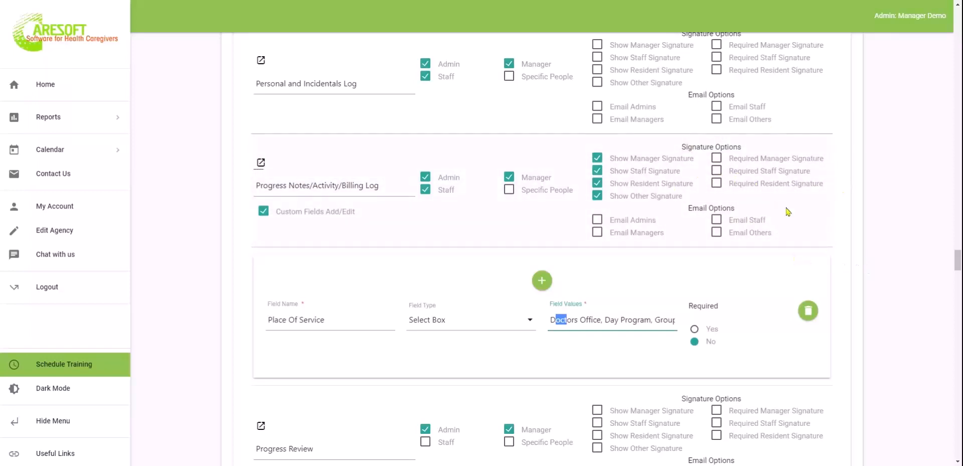
left_click(234, 346)
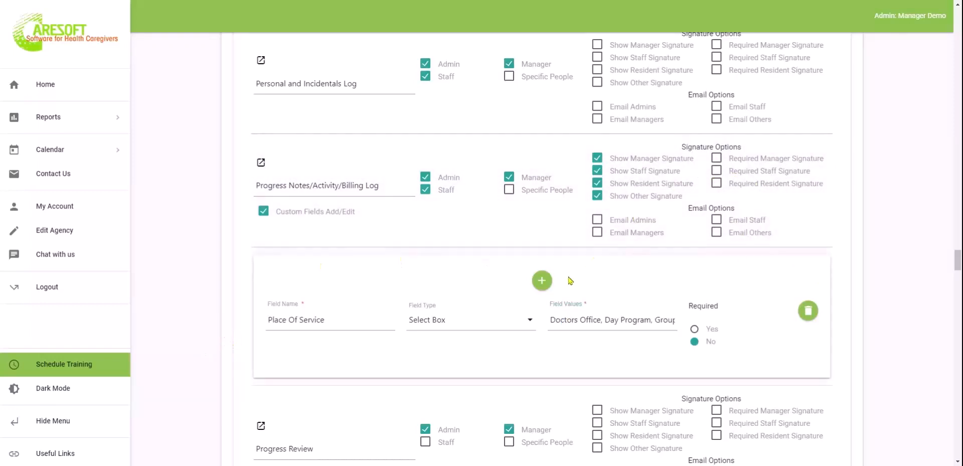
Scroll the agency settings page down to the collapsed sections beginning at Progress Notes Options
scroll(571, 280, "up", 9)
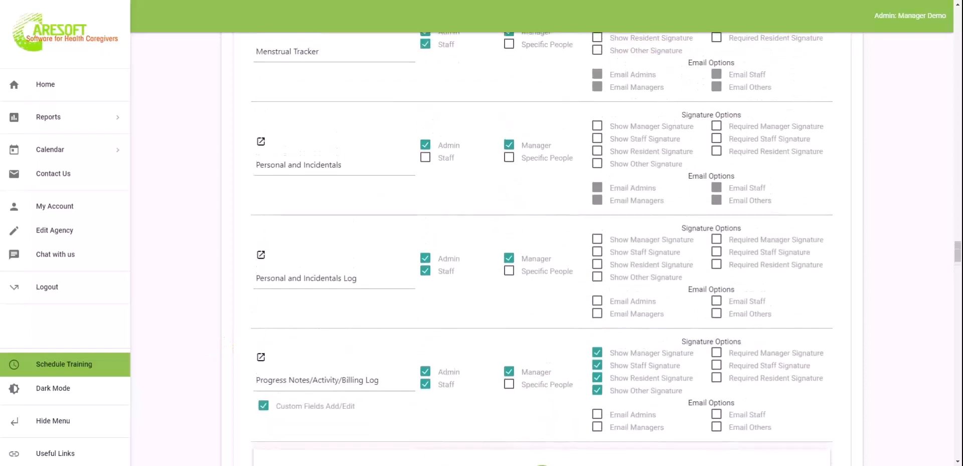
scroll(421, 337, "up", 3)
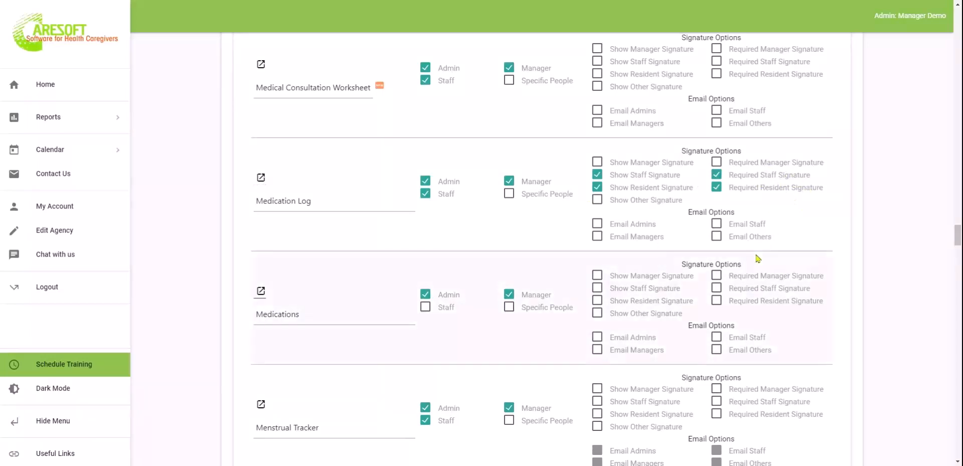
scroll(758, 258, "down", 2)
scroll(757, 258, "up", 2)
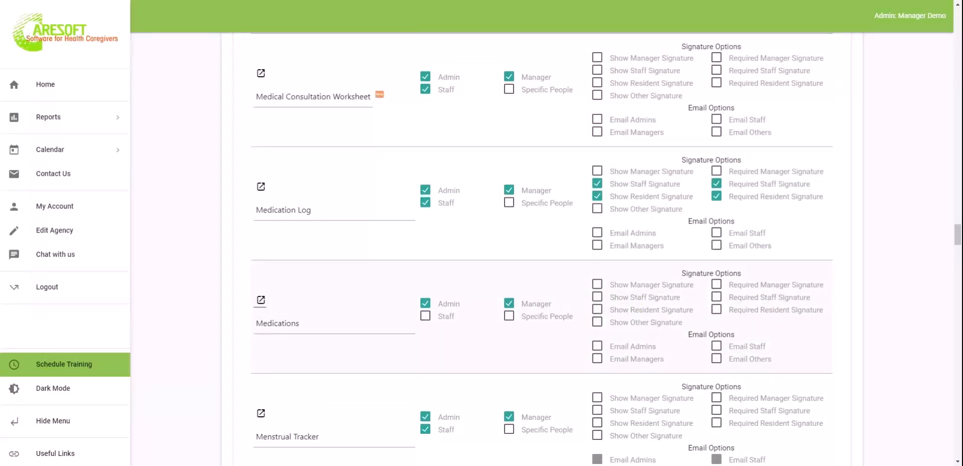
scroll(607, 249, "down", 15)
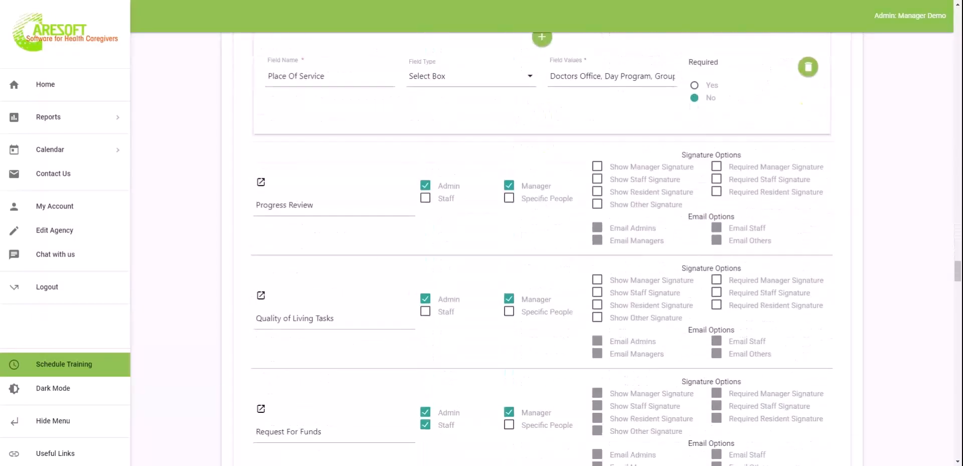
scroll(542, 246, "down", 2)
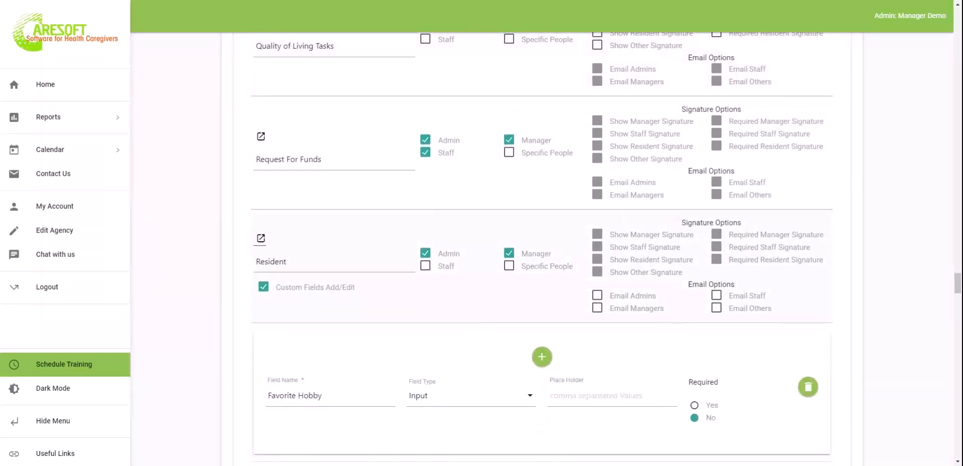
scroll(542, 249, "down", 20)
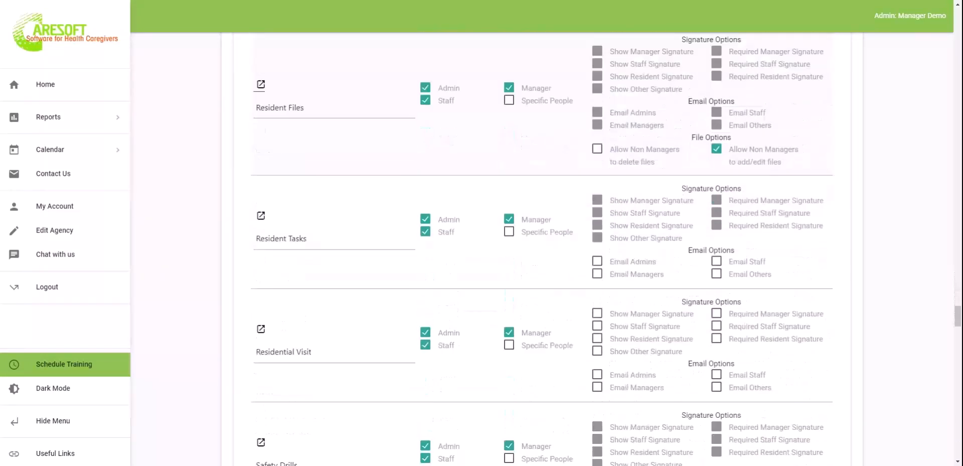
scroll(542, 249, "down", 18)
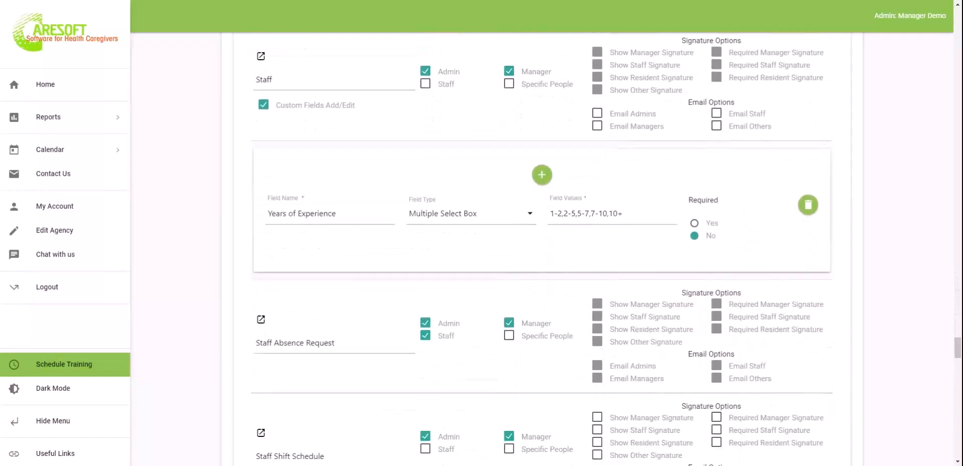
scroll(542, 248, "down", 20)
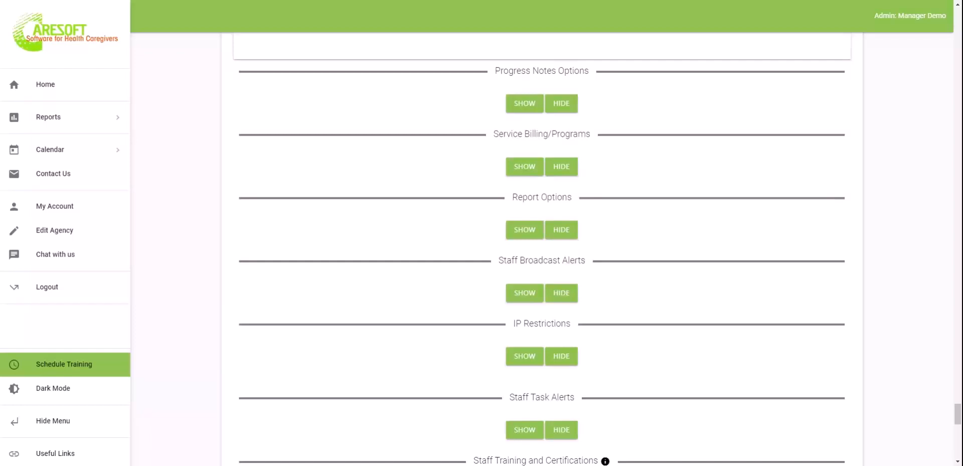
Expand Progress Notes Options and review Goals through Group Therapy, all enabled and none required
left_click(522, 108)
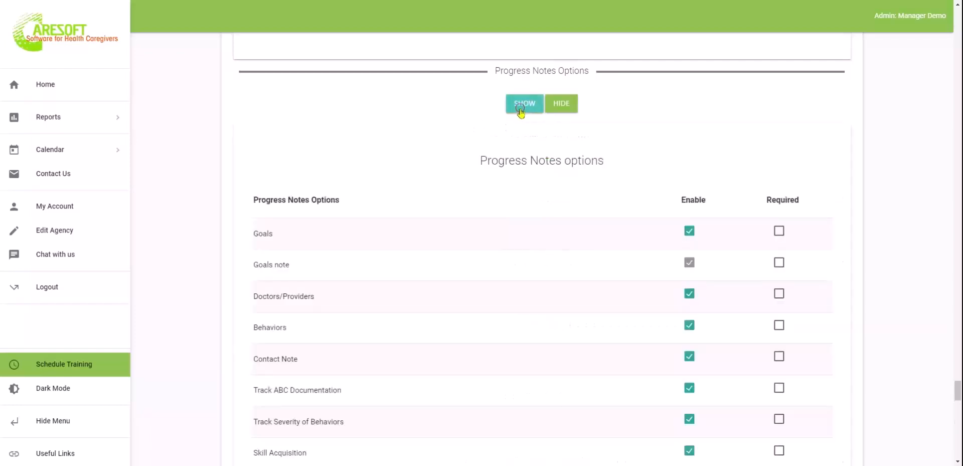
scroll(557, 307, "down", 2)
scroll(560, 307, "down", 5)
scroll(542, 251, "up", 6)
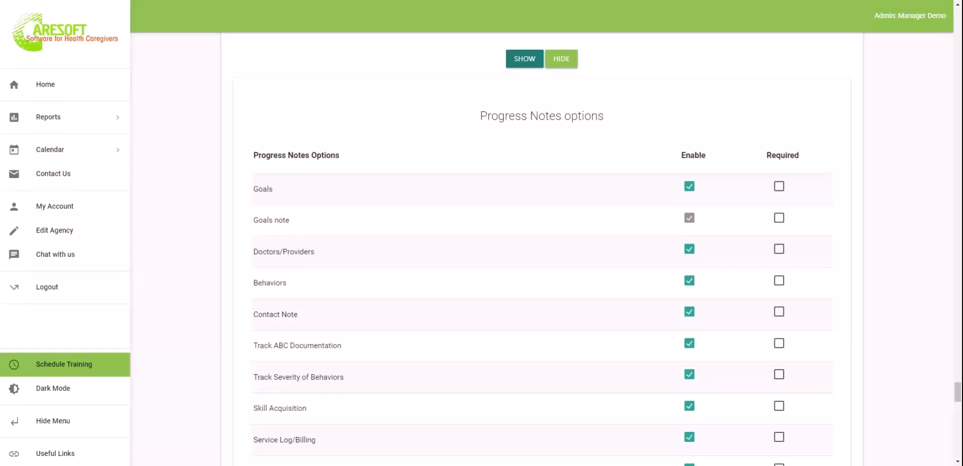
scroll(408, 343, "down", 2)
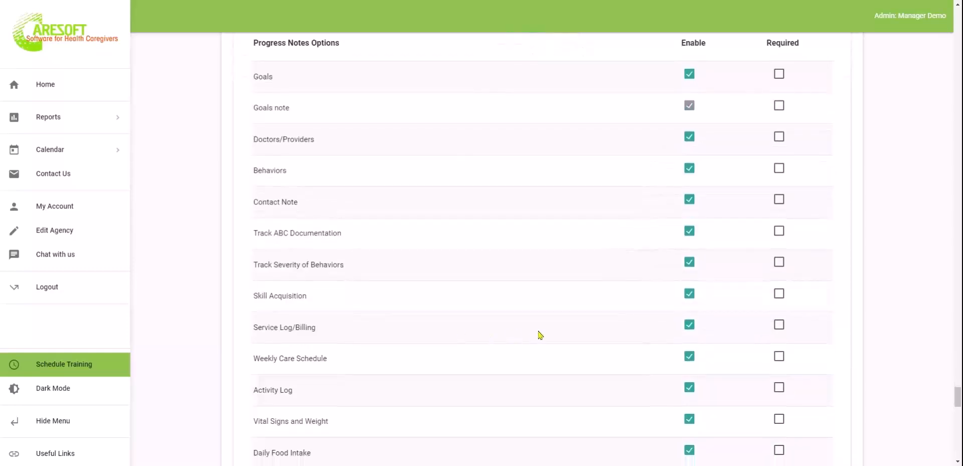
scroll(538, 333, "down", 2)
scroll(511, 314, "down", 2)
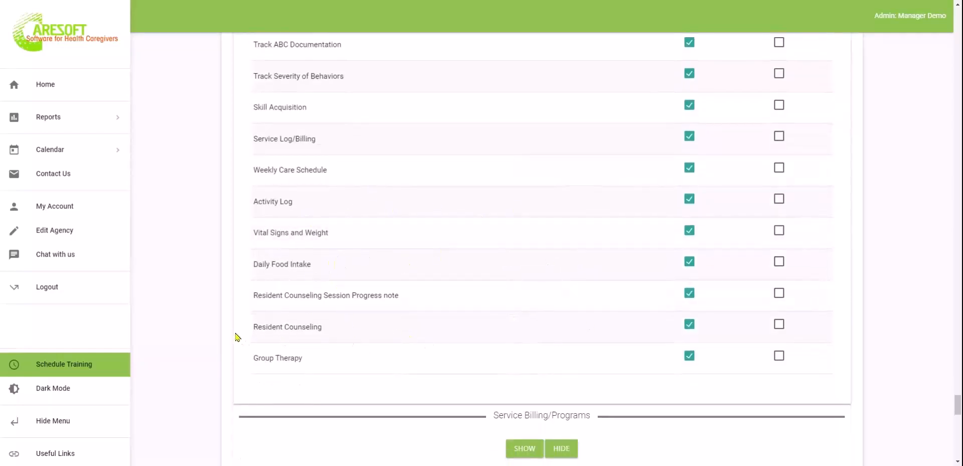
scroll(522, 296, "up", 5)
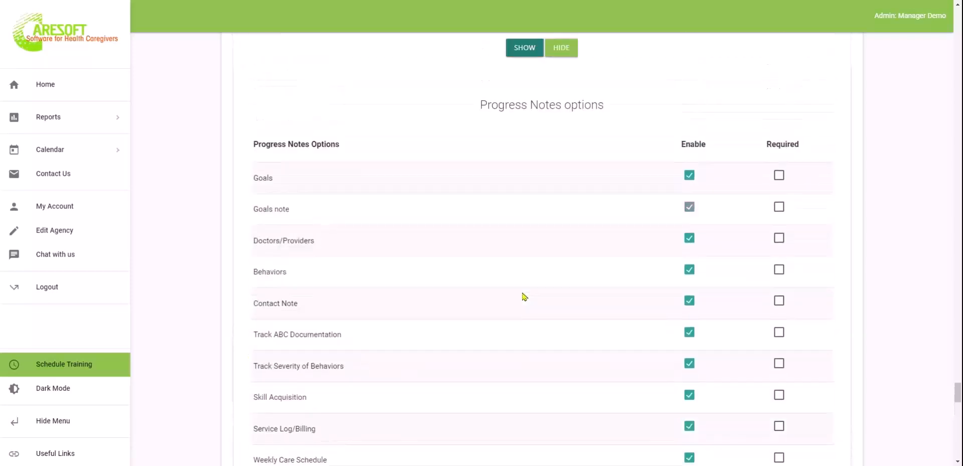
scroll(524, 296, "down", 5)
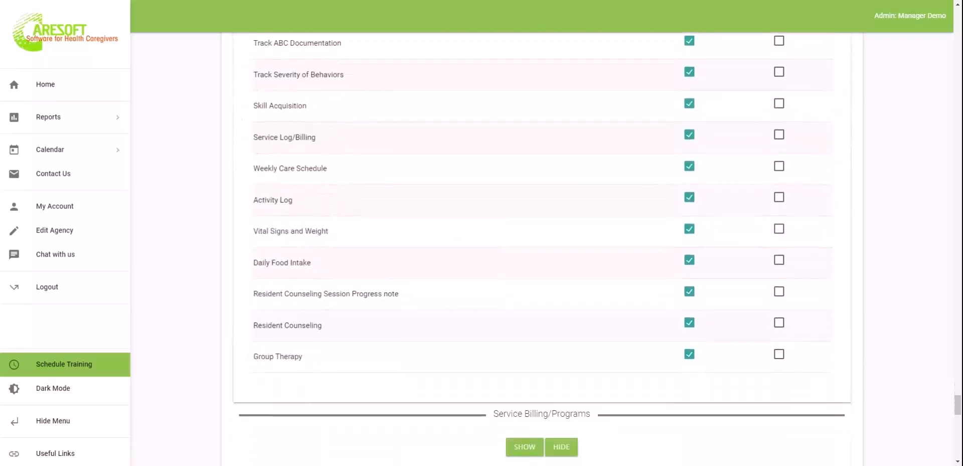
scroll(524, 297, "up", 3)
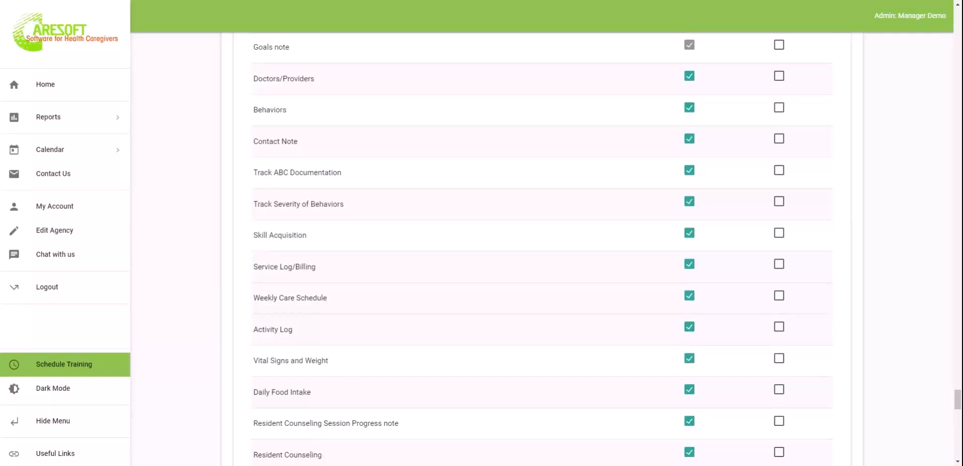
scroll(542, 251, "up", 2)
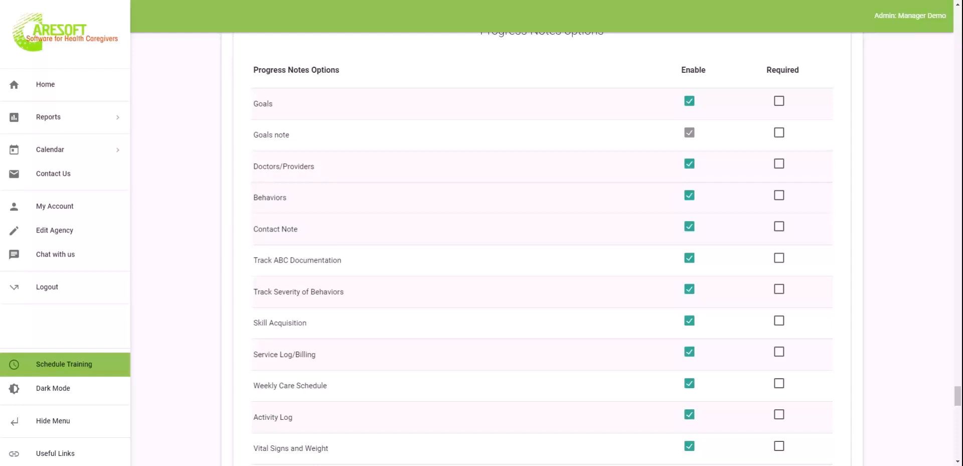
scroll(372, 354, "down", 3)
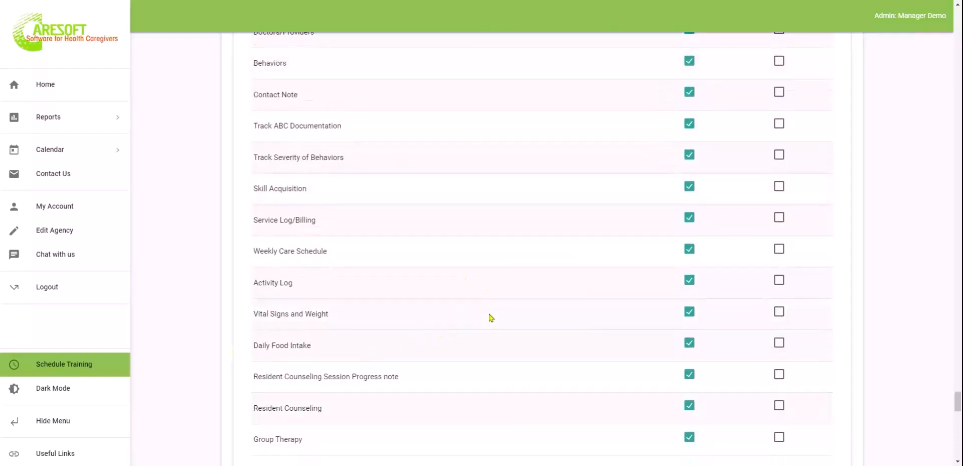
scroll(492, 317, "up", 3)
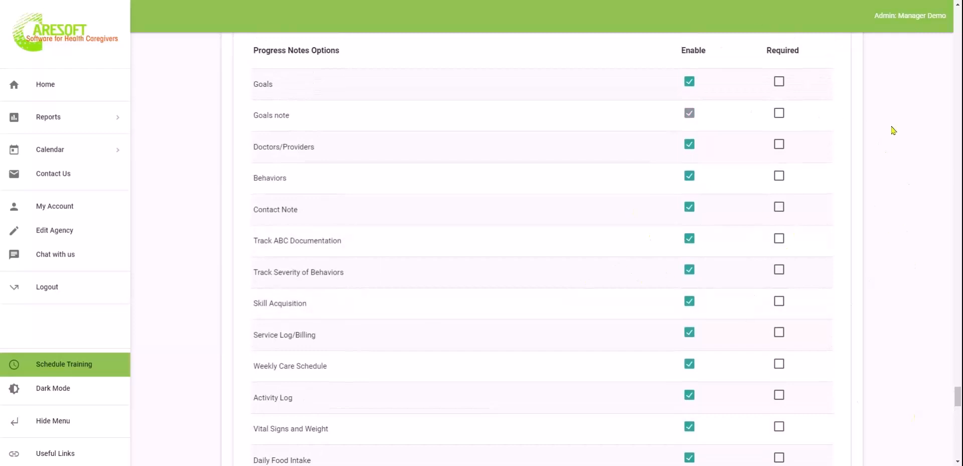
scroll(434, 364, "down", 1)
scroll(434, 363, "down", 8)
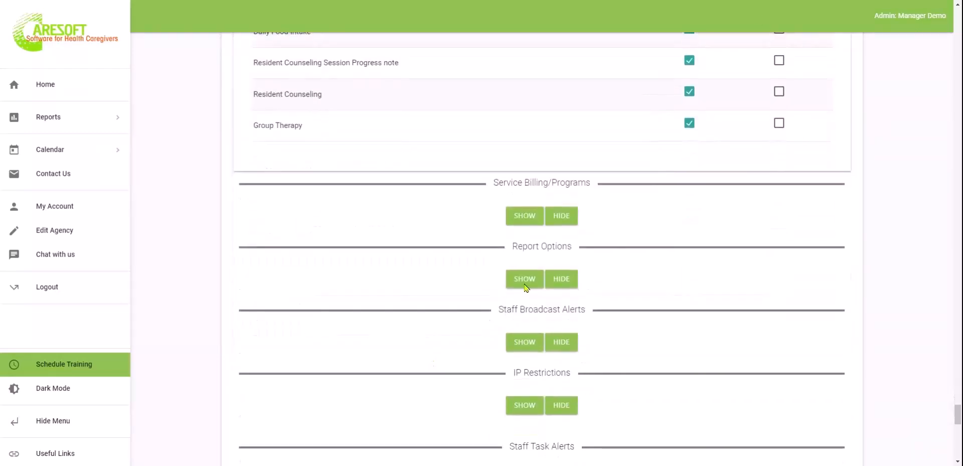
Expand Service Billing/Programs and its Service Billing Codes, adding then deleting an empty code
left_click(524, 219)
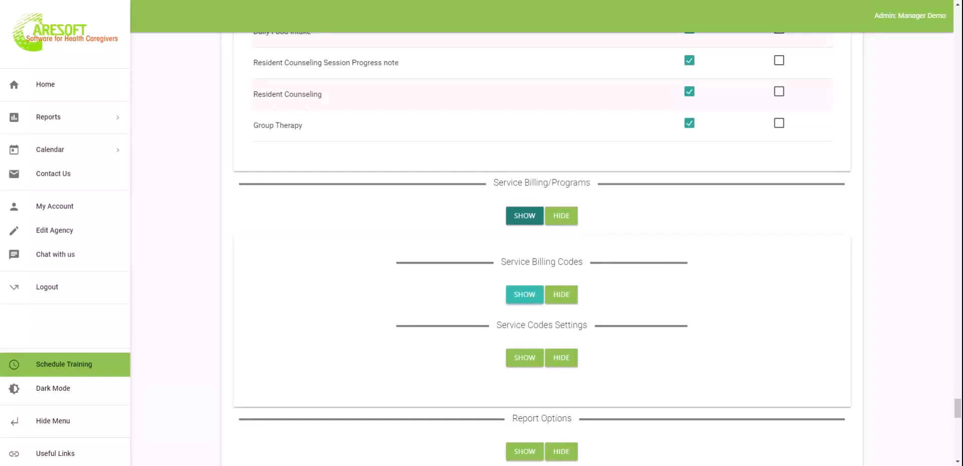
left_click(527, 295)
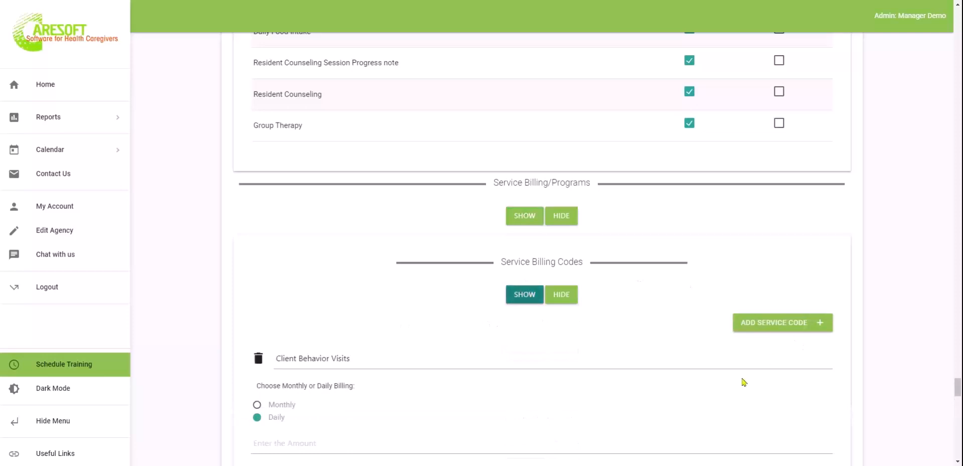
scroll(743, 383, "down", 2)
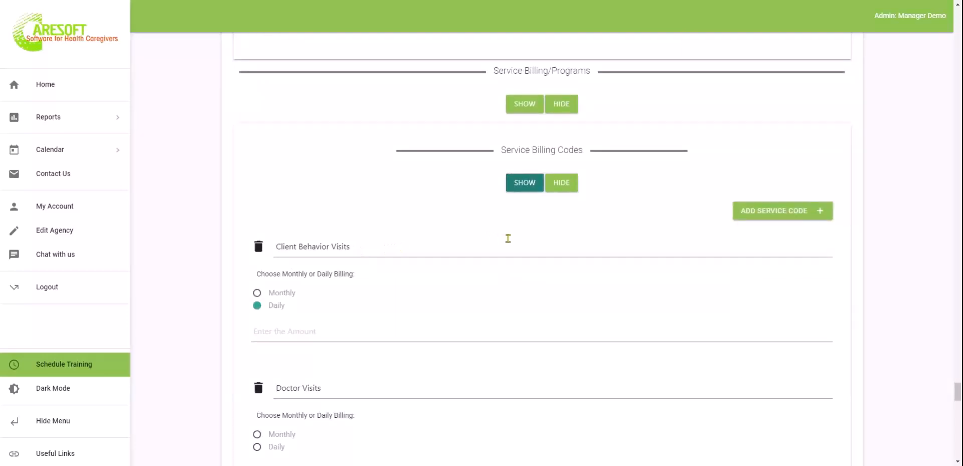
left_click(742, 216)
left_click(350, 251)
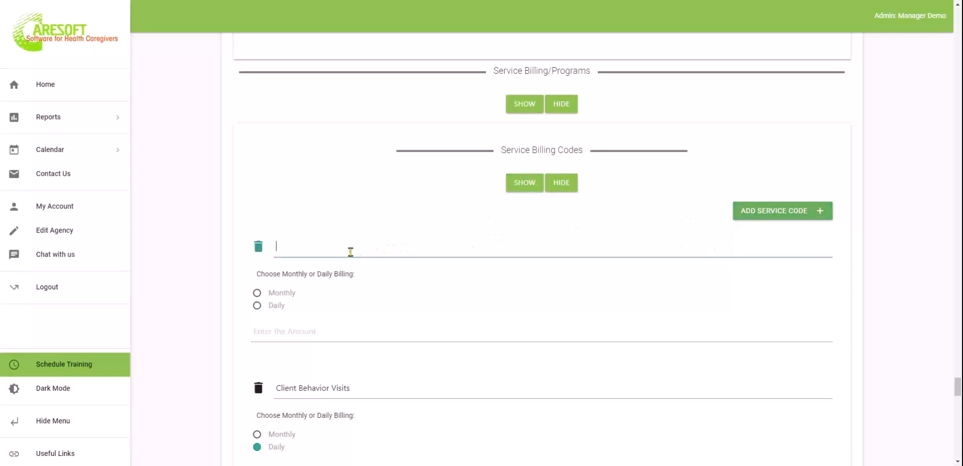
left_click(258, 246)
Append ' - xyz' to the Doctor Visits code name, then erase it to restore it
scroll(394, 314, "down", 3)
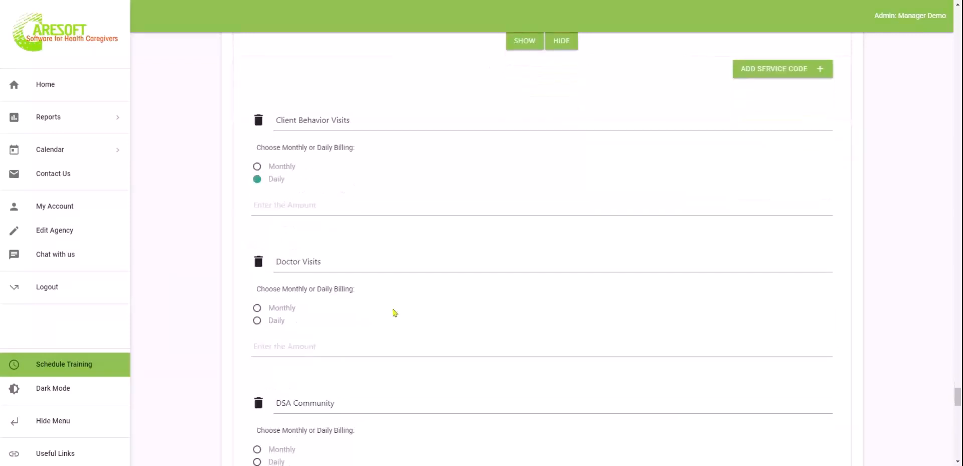
left_click(344, 262)
type("- ")
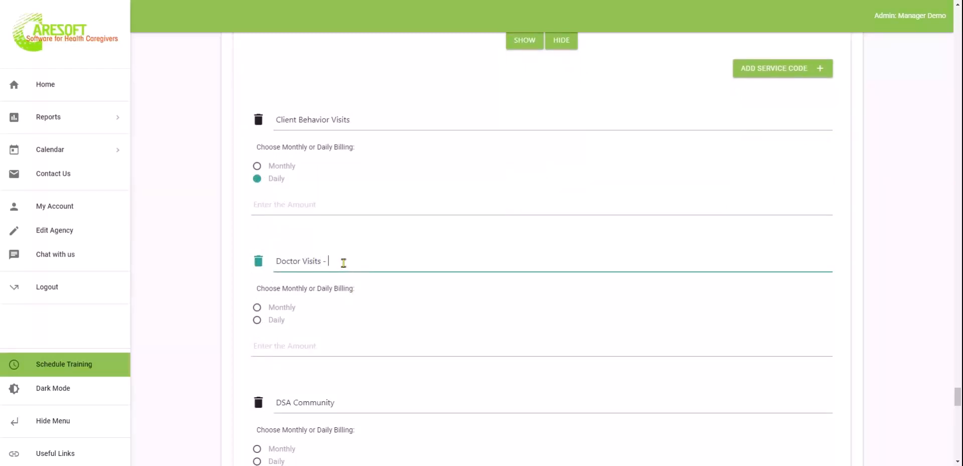
type("xyz")
key("BackSpace")
key("BackSpace")
key("BackSpace")
key("BackSpace")
key("BackSpace")
Expand Service Codes Settings: billing by service code on progress notes, 1 unit = 15 minutes
scroll(371, 298, "down", 1)
scroll(372, 298, "up", 1)
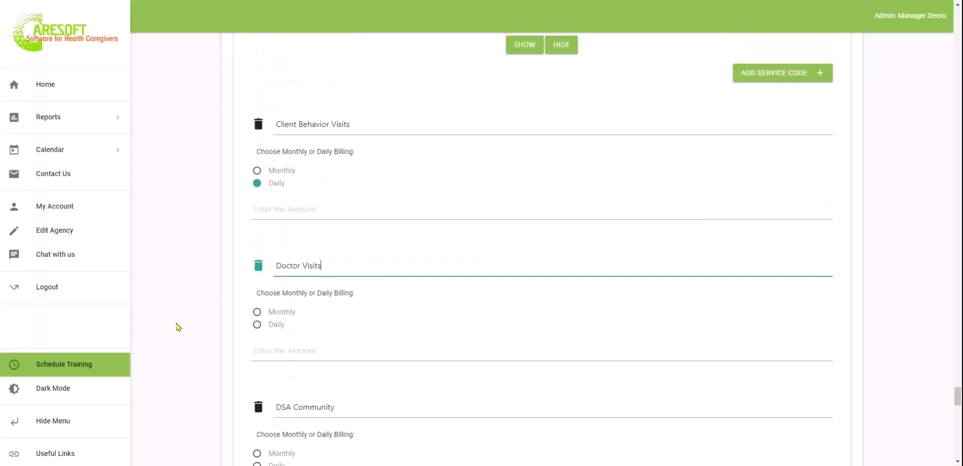
scroll(342, 343, "down", 7)
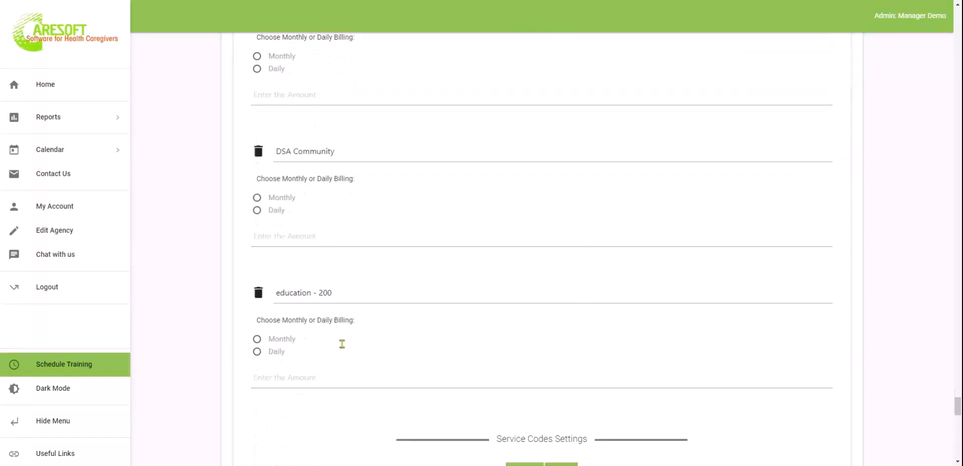
scroll(437, 304, "down", 2)
left_click(525, 266)
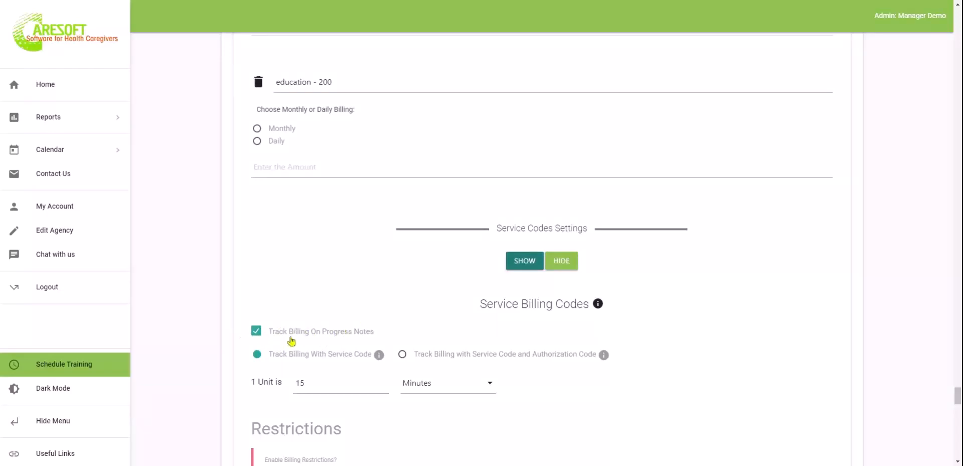
scroll(578, 427, "down", 2)
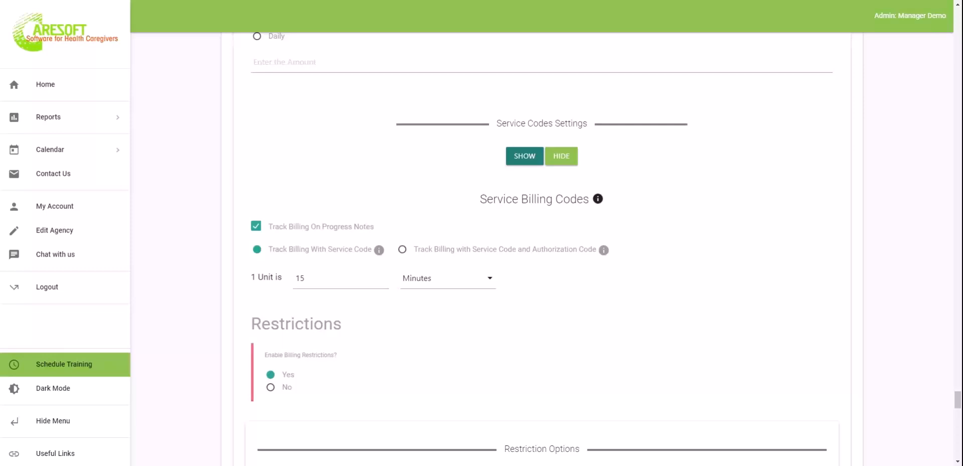
Expand Report Options to show each report's creating roles, with Agency Check list Report Admin-only
scroll(395, 126, "down", 4)
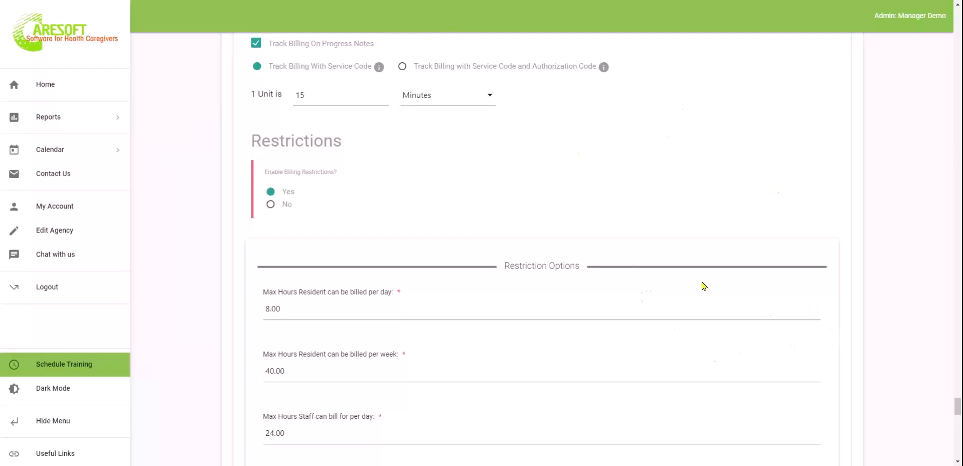
scroll(703, 284, "down", 2)
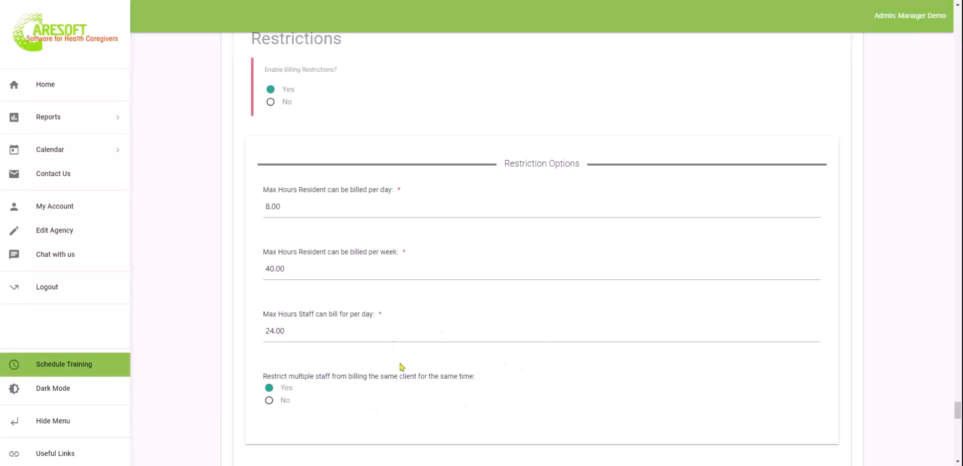
scroll(458, 400, "down", 2)
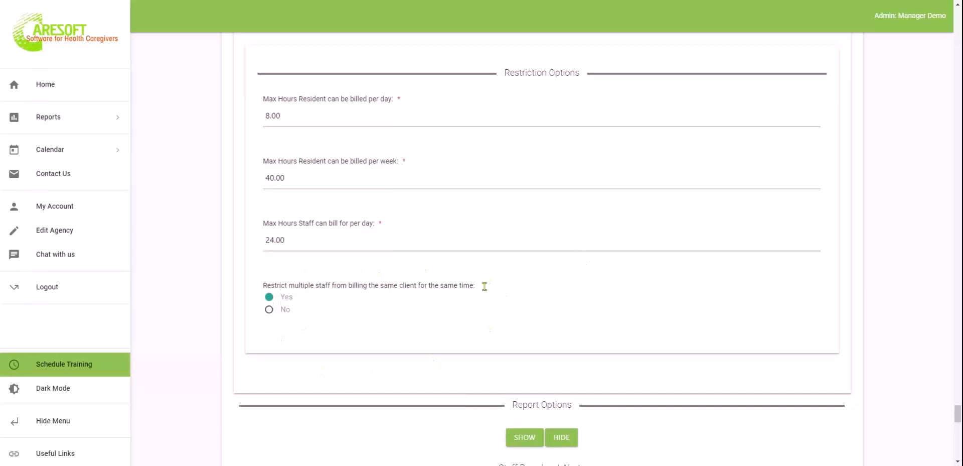
scroll(533, 292, "down", 3)
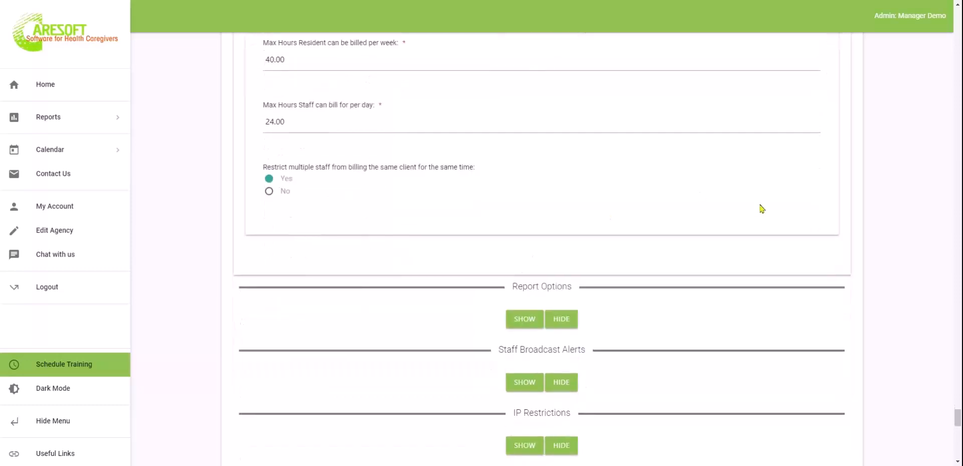
scroll(746, 287, "down", 2)
scroll(746, 286, "down", 2)
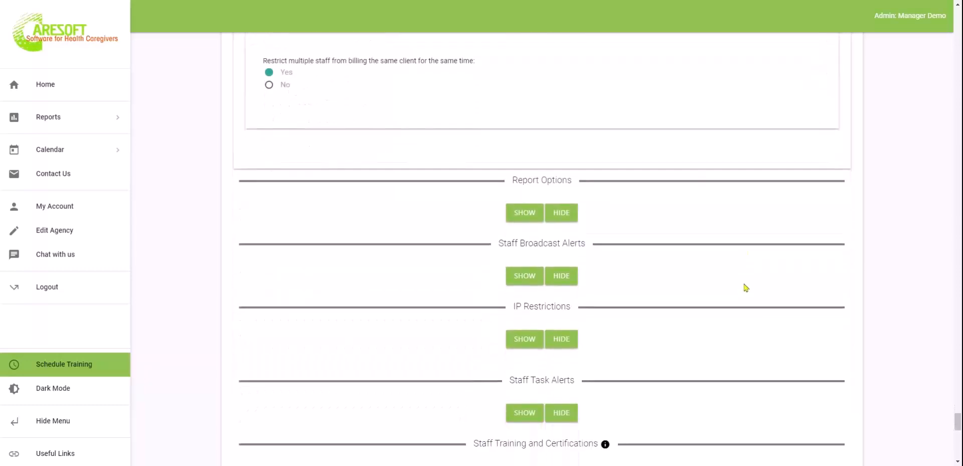
left_click(515, 168)
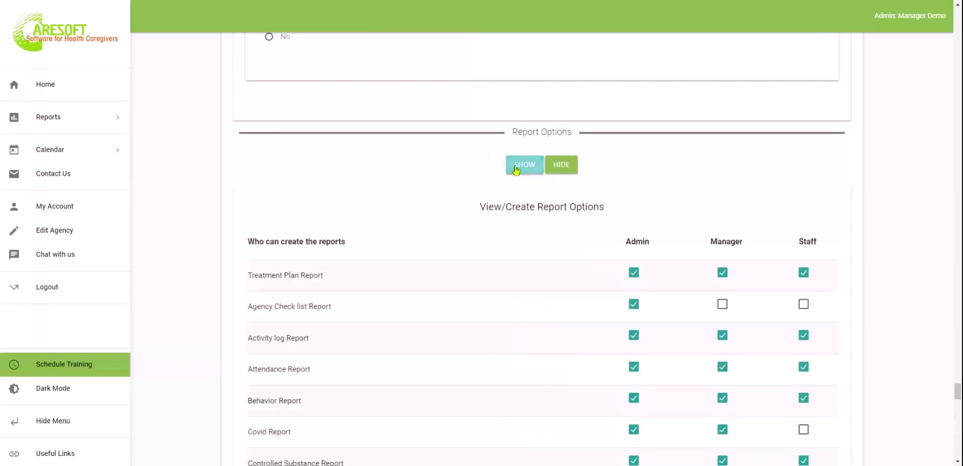
scroll(481, 346, "down", 3)
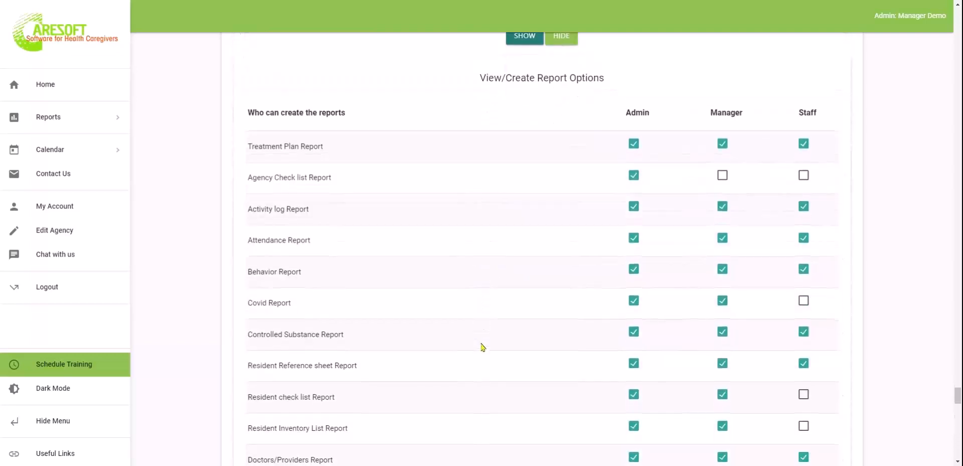
scroll(542, 251, "up", 1)
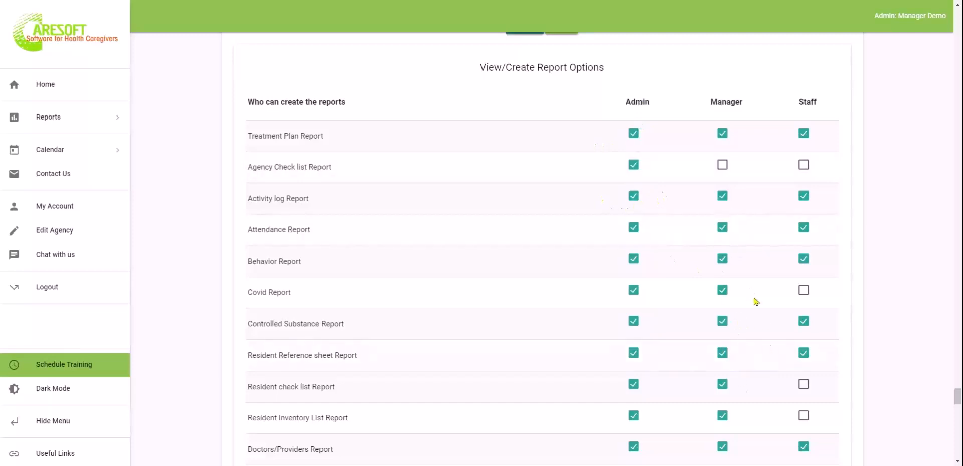
scroll(752, 258, "down", 1)
scroll(752, 258, "down", 5)
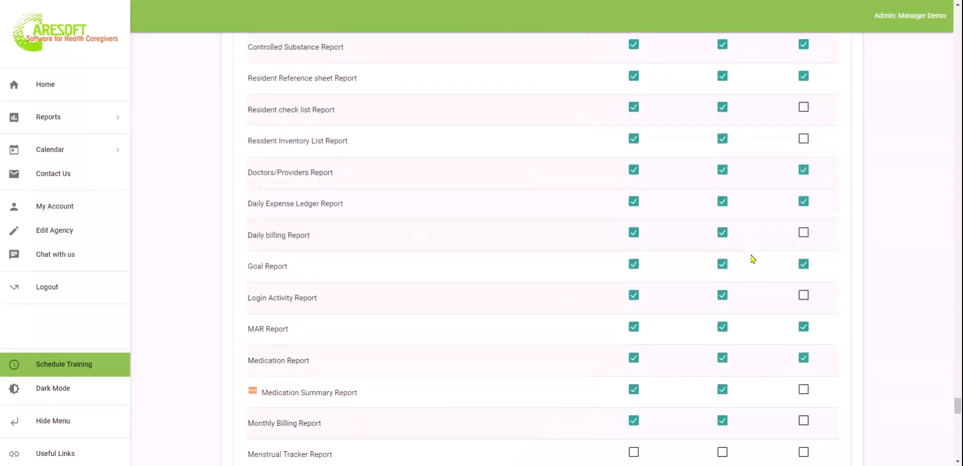
scroll(752, 258, "up", 2)
scroll(752, 258, "down", 1)
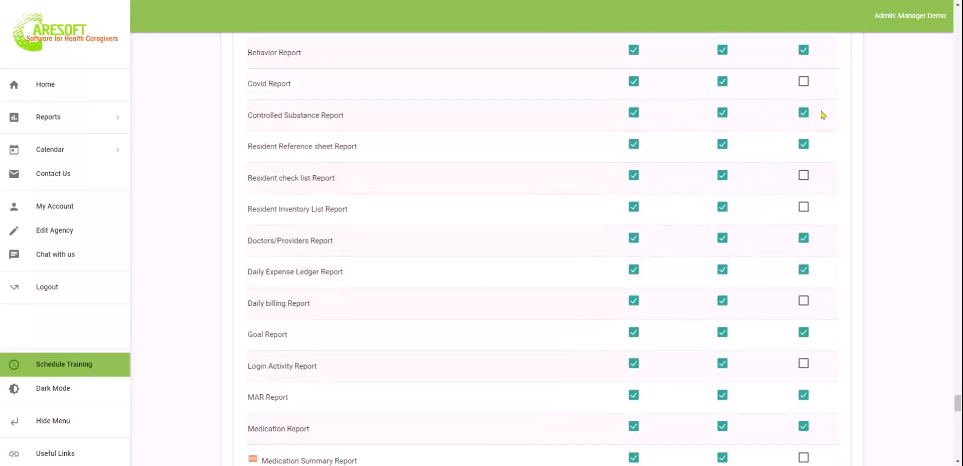
scroll(767, 235, "up", 3)
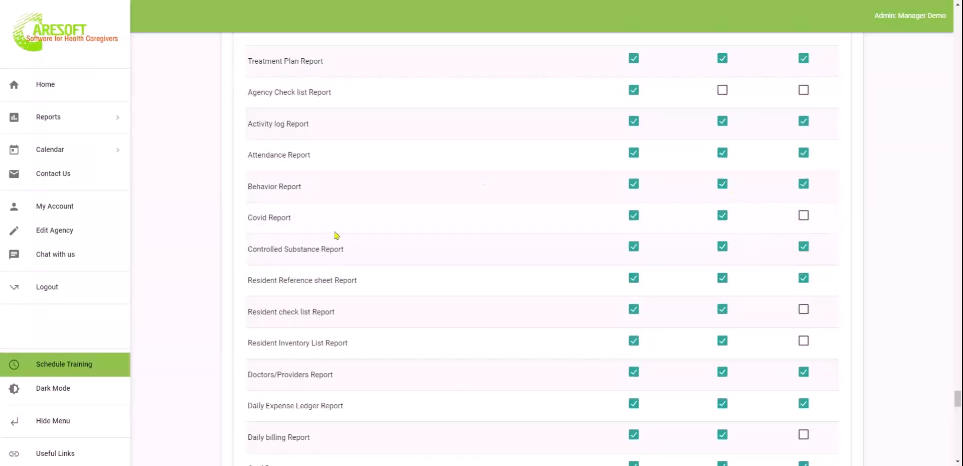
scroll(764, 348, "down", 3)
scroll(763, 348, "down", 10)
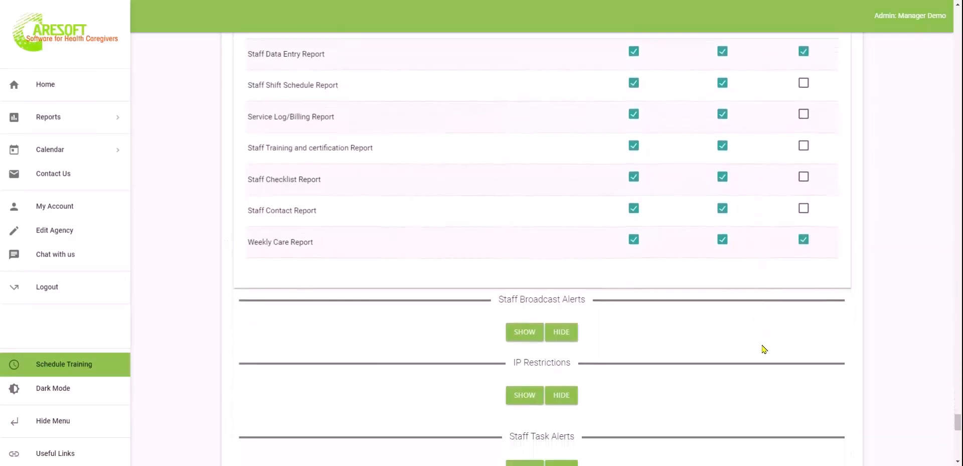
scroll(802, 366, "down", 2)
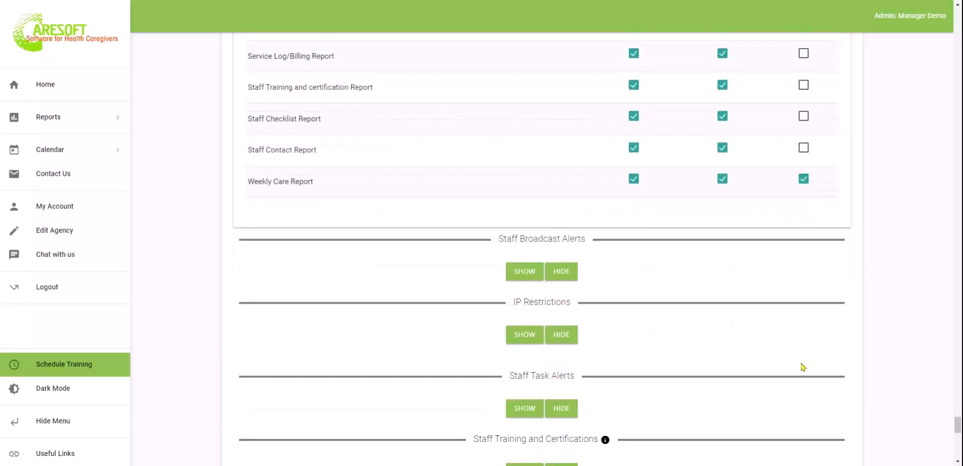
Expand Staff Broadcast Alerts and review Alert 1's message, display dates and audience
left_click(526, 217)
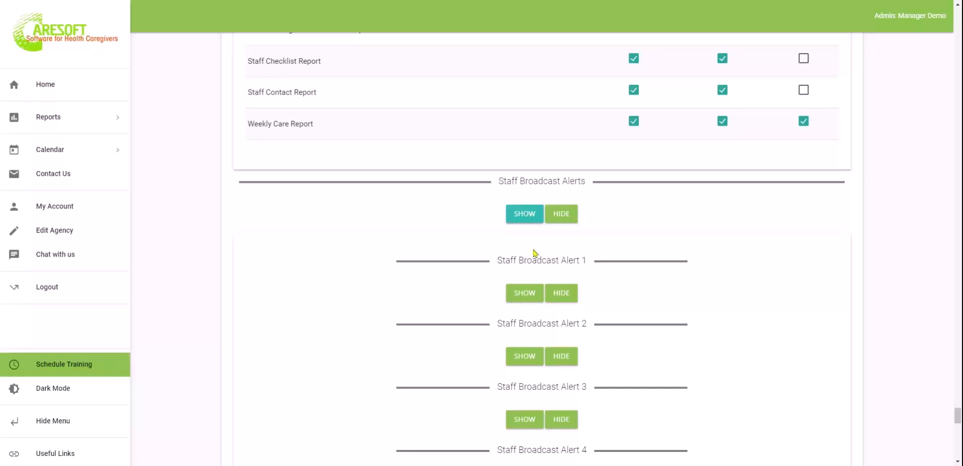
left_click(526, 296)
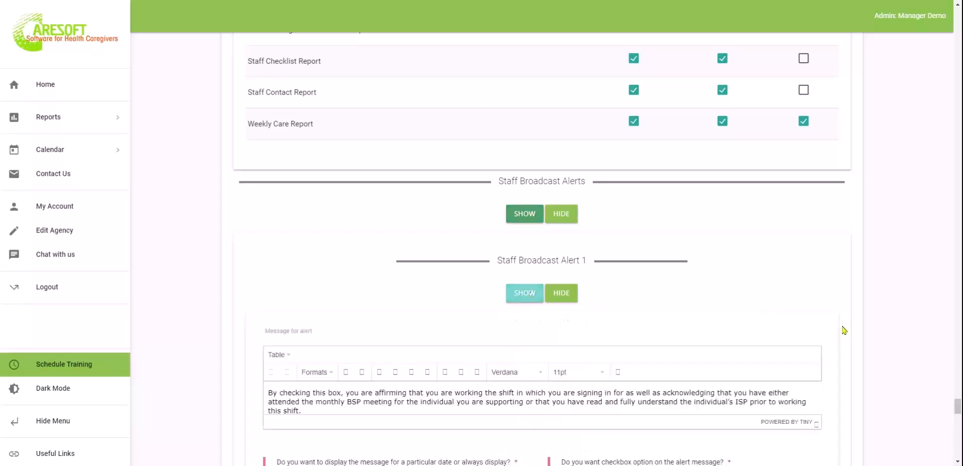
left_click(673, 389)
scroll(674, 390, "down", 3)
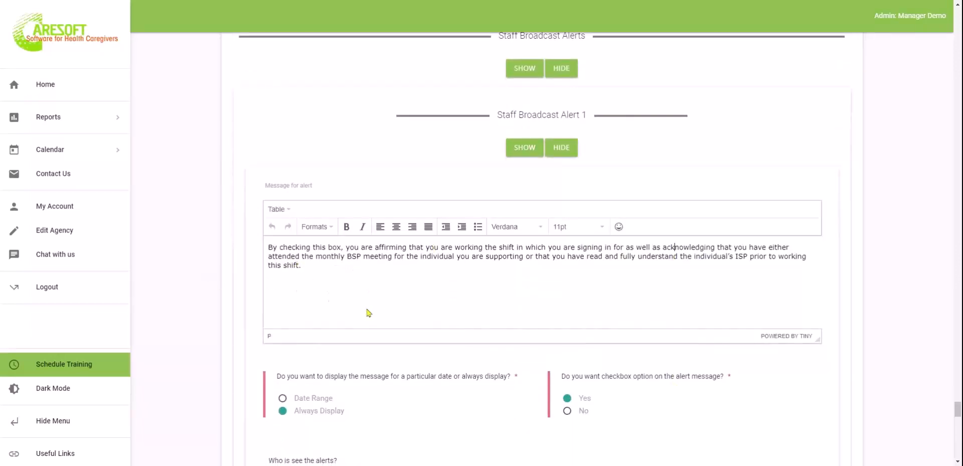
scroll(367, 314, "down", 2)
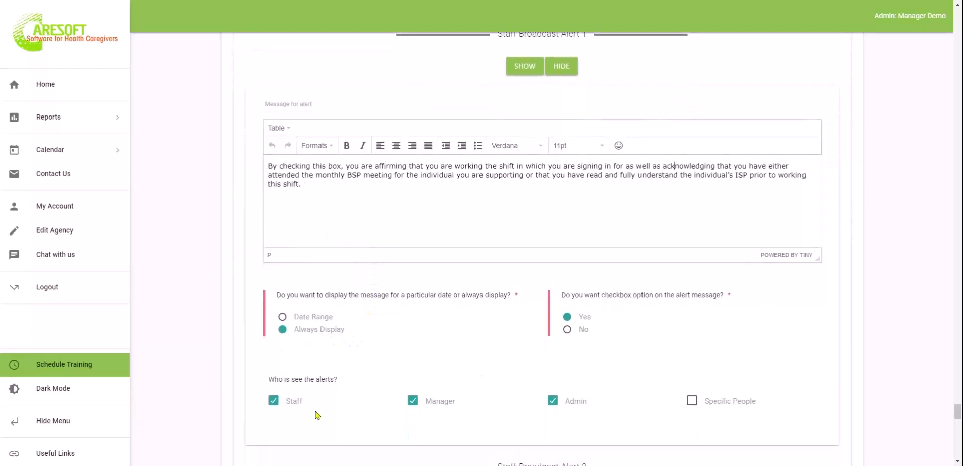
scroll(554, 419, "down", 2)
scroll(555, 419, "down", 6)
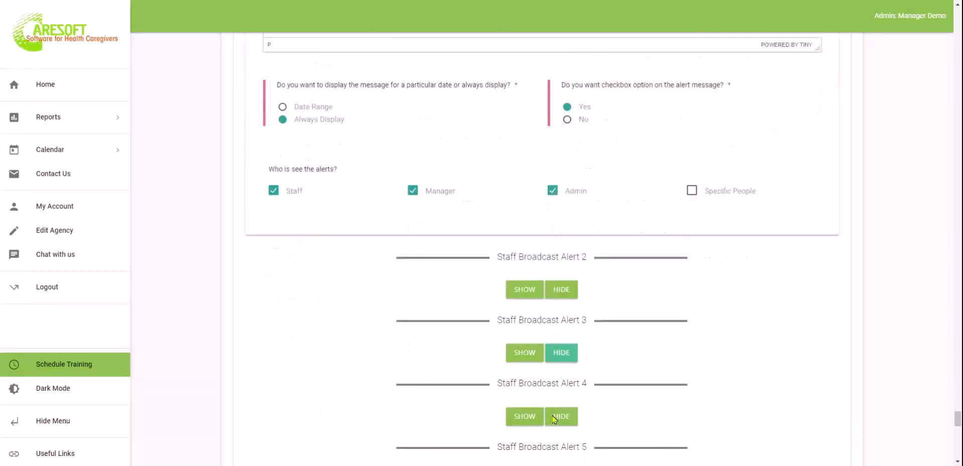
Open Alert 2 and review its message, display dates and audience
left_click(523, 122)
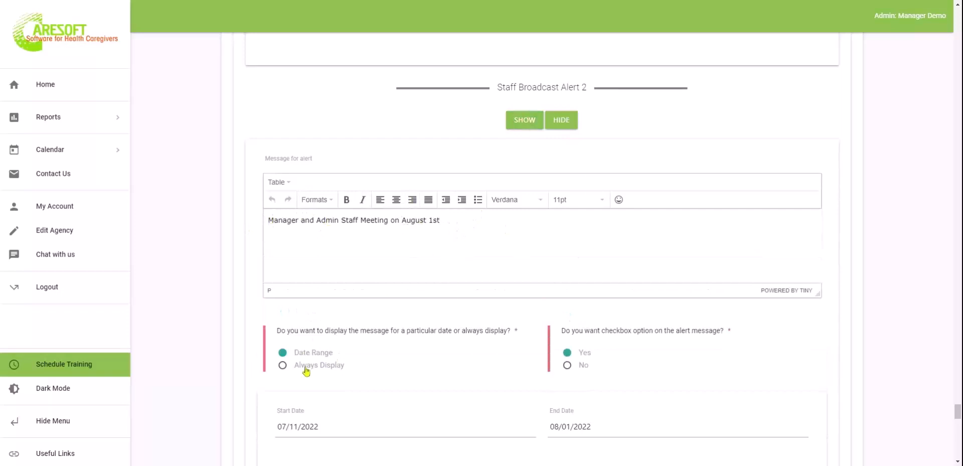
scroll(384, 342, "down", 2)
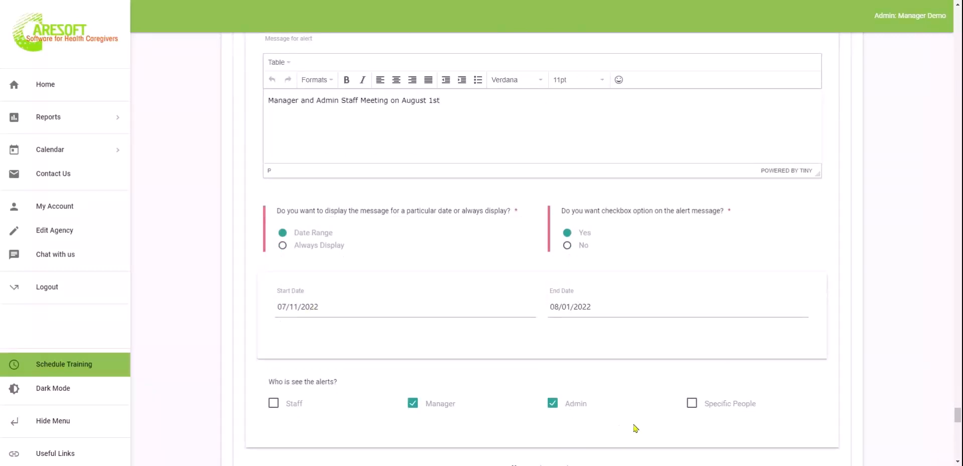
scroll(635, 428, "down", 6)
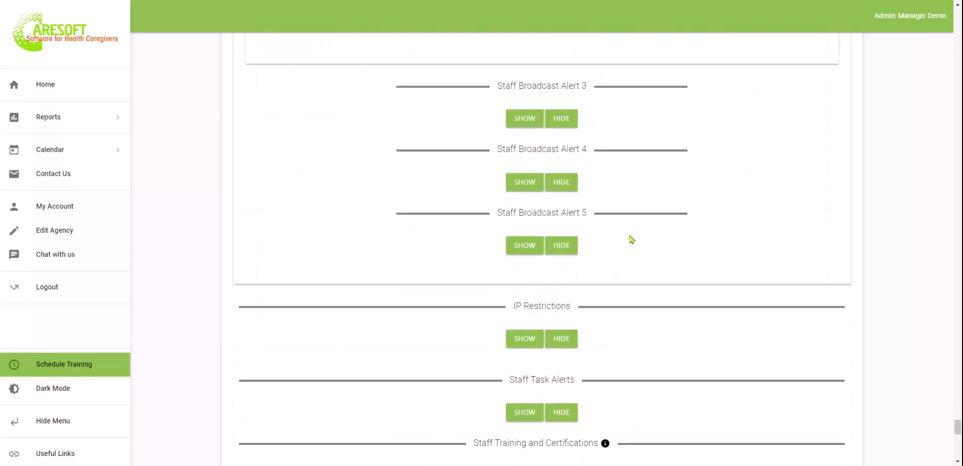
scroll(704, 319, "down", 4)
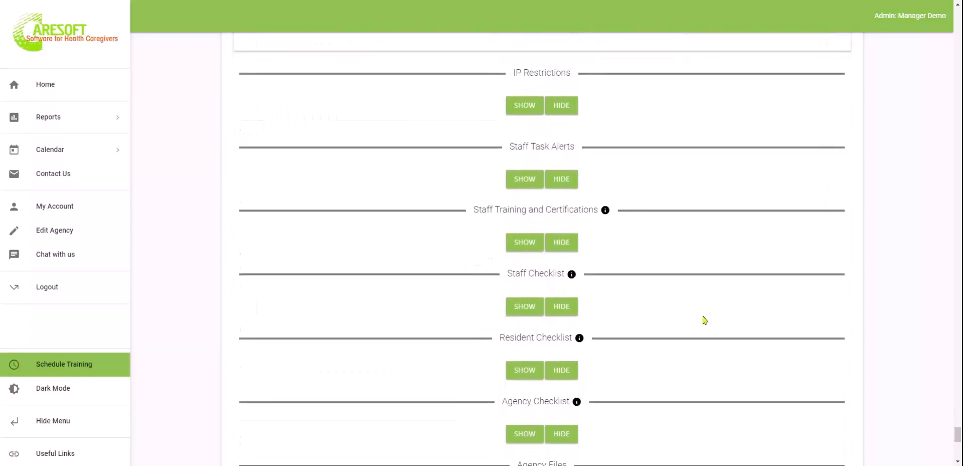
left_click(526, 106)
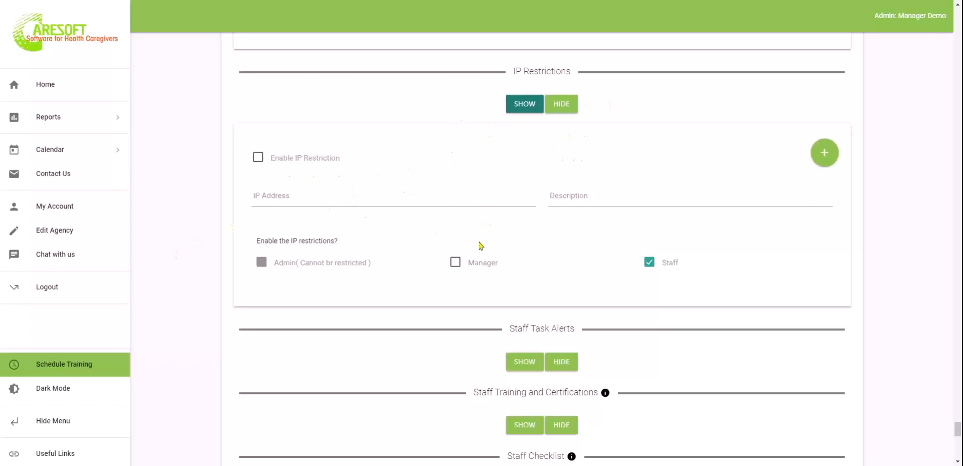
left_click(561, 107)
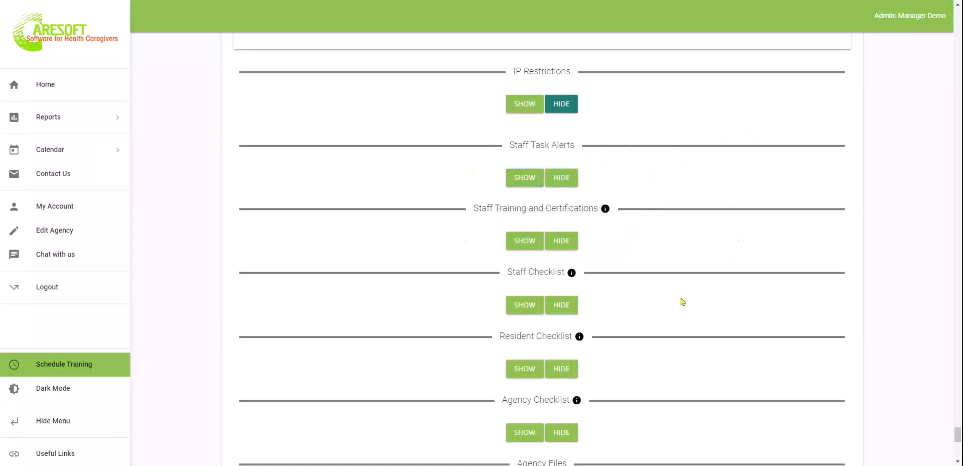
scroll(684, 302, "down", 3)
scroll(683, 301, "up", 2)
scroll(684, 301, "down", 1)
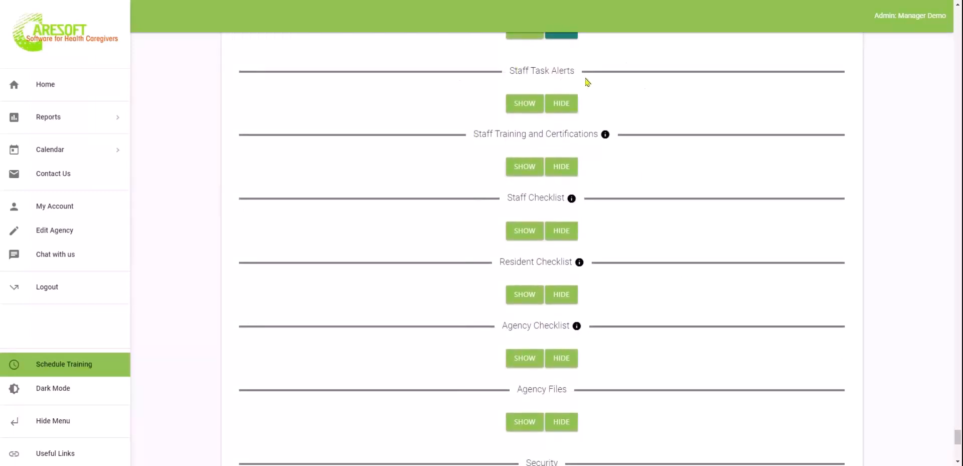
scroll(706, 301, "down", 3)
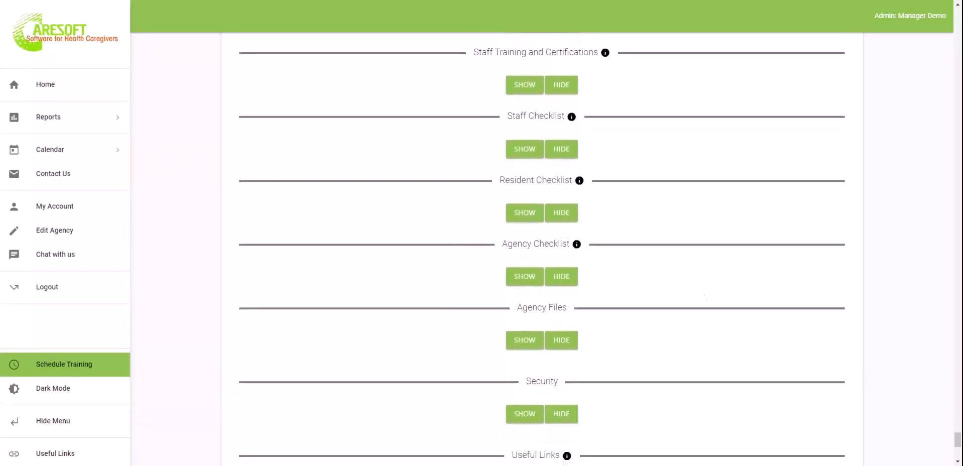
Expand Staff Training and Certifications, adding and then deleting a blank entry so Behavior Management through Infection Diseases Protocol remain
left_click(520, 85)
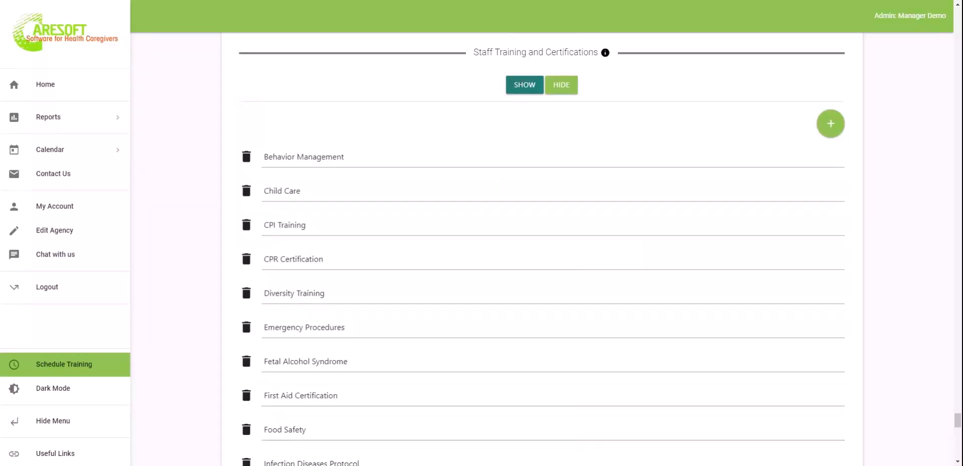
scroll(543, 249, "down", 9)
scroll(204, 141, "up", 8)
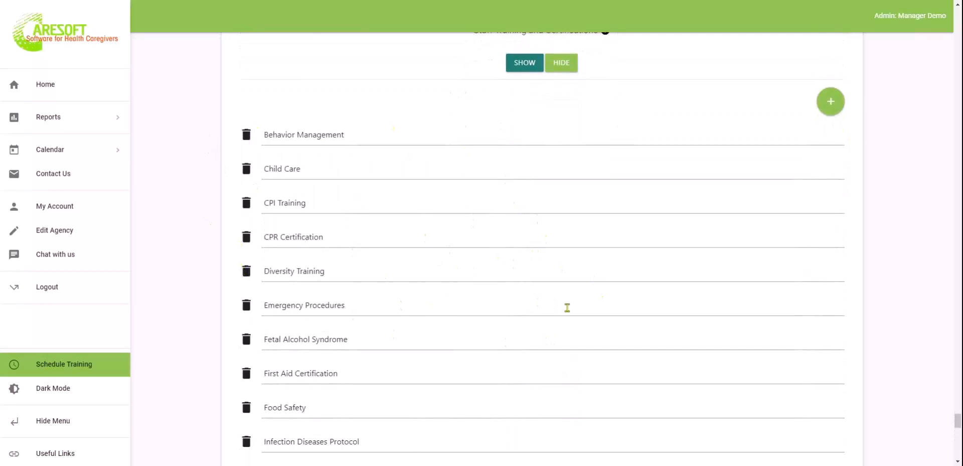
scroll(598, 337, "down", 2)
scroll(599, 338, "up", 2)
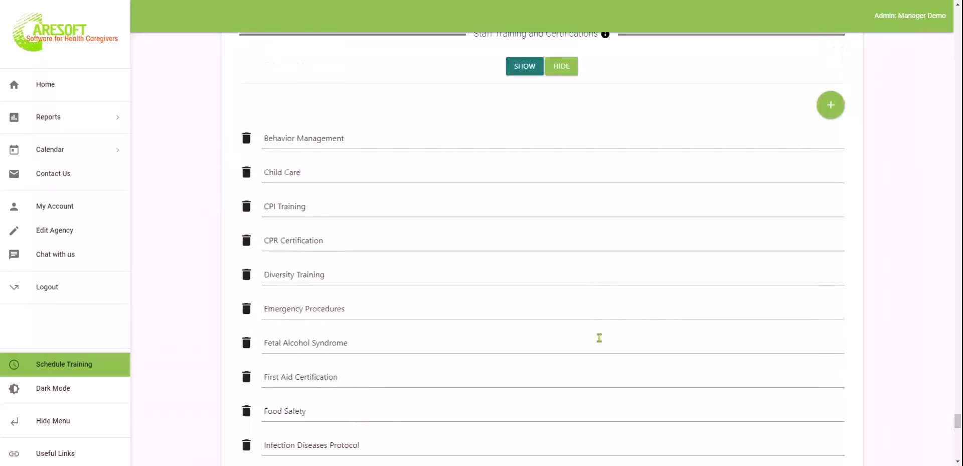
left_click(831, 111)
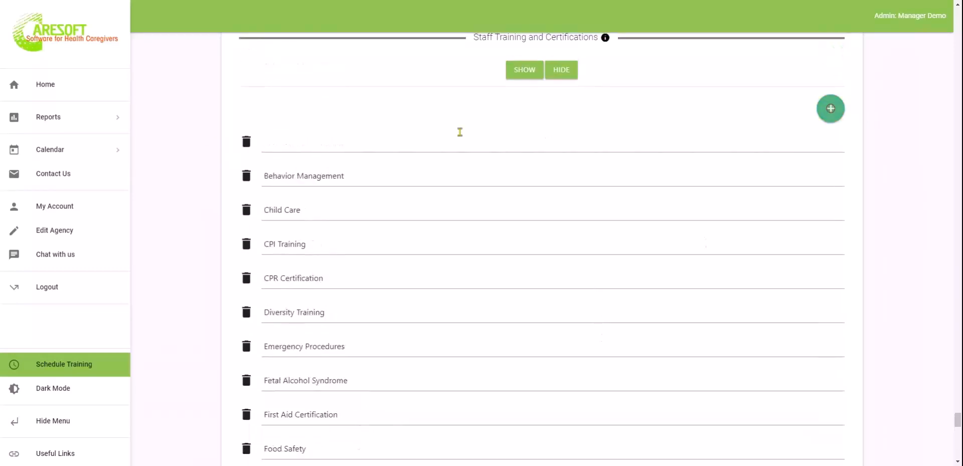
left_click(246, 146)
left_click(387, 140)
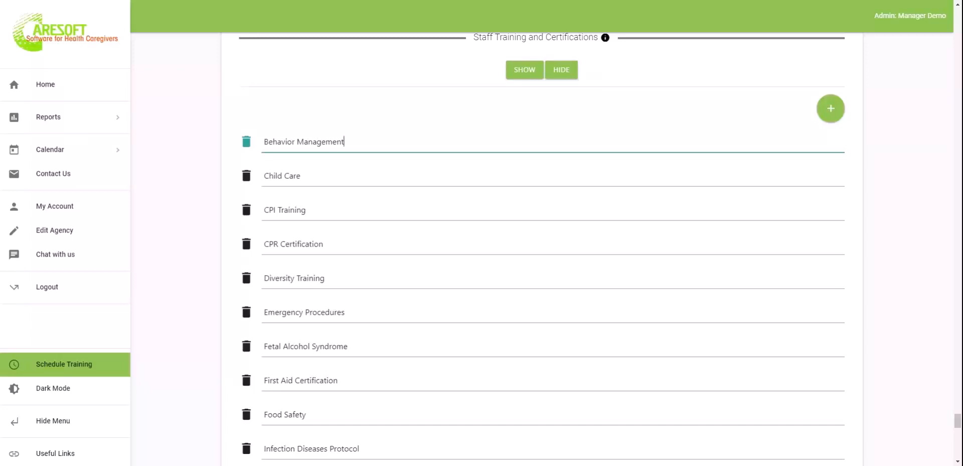
Collapse Staff Training, then show and hide the Staff Checklist and Resident Checklist items
left_click(560, 71)
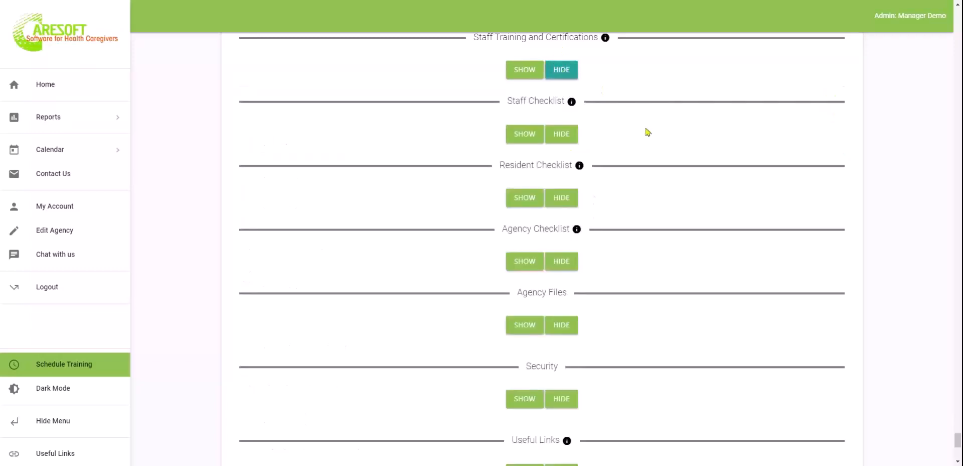
left_click(515, 130)
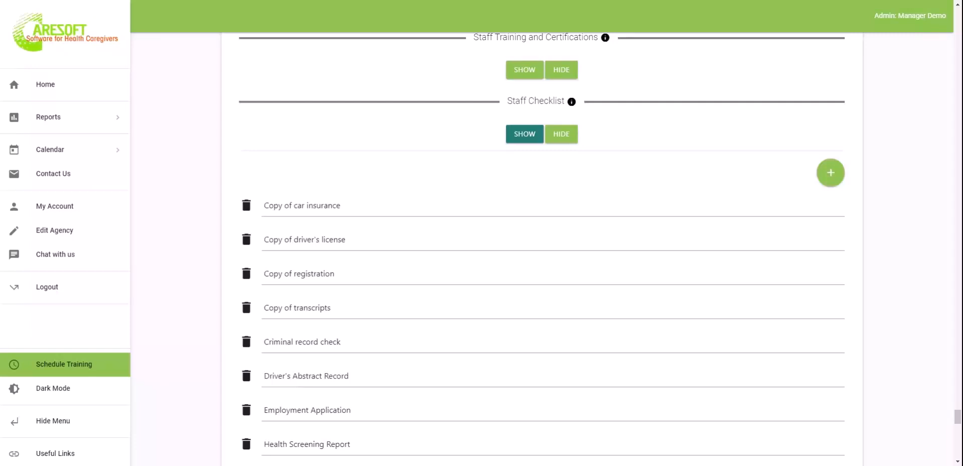
left_click(567, 139)
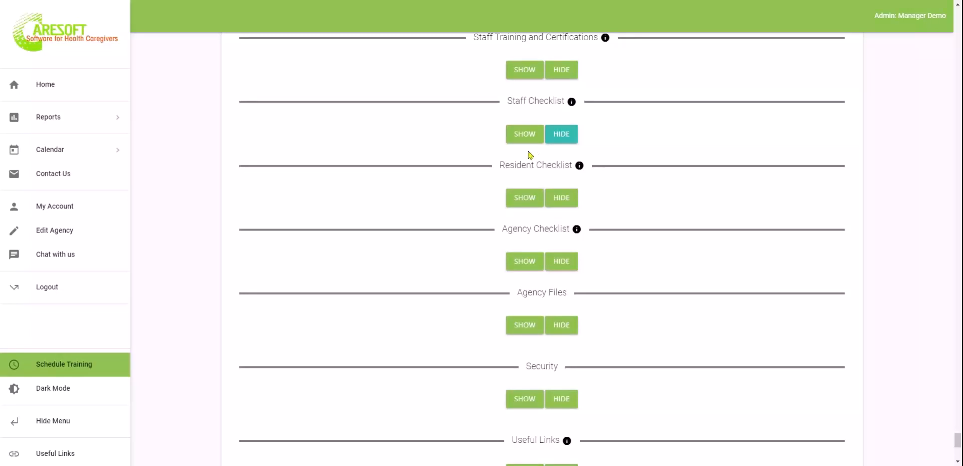
left_click(521, 203)
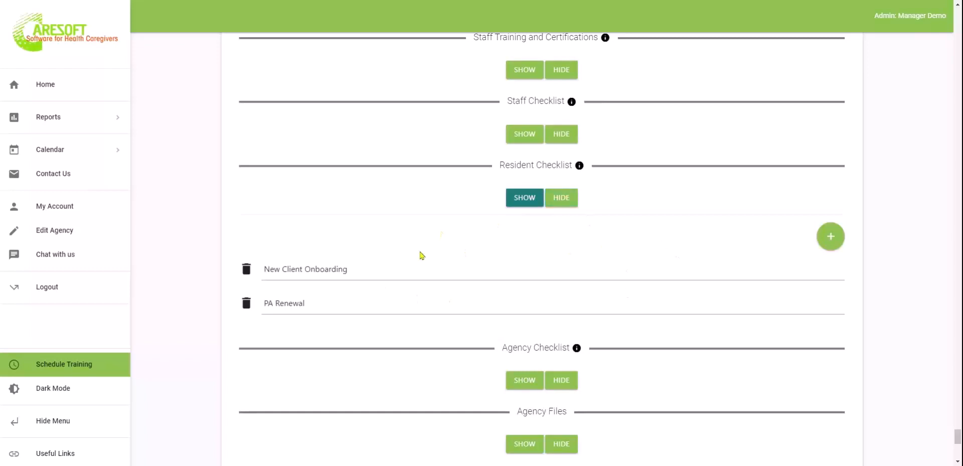
left_click(570, 202)
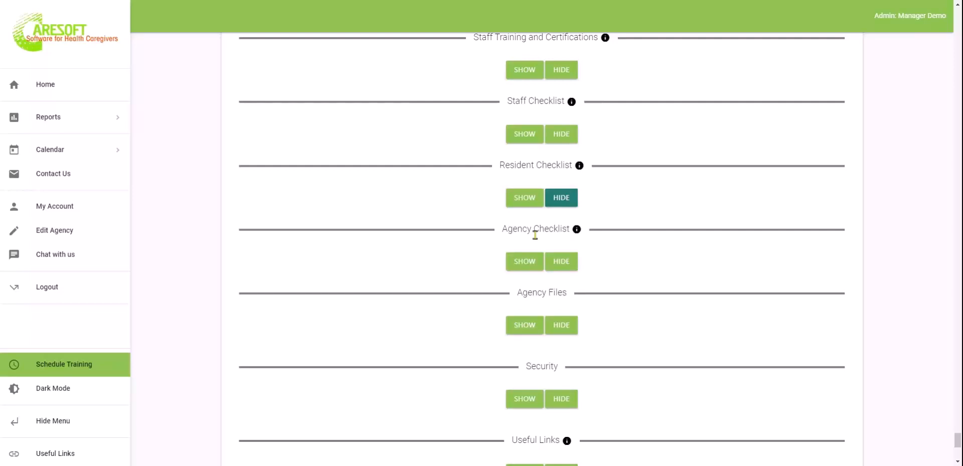
Expand the Agency Checklist and switch the Date of Renewal calendar to 2022
left_click(523, 263)
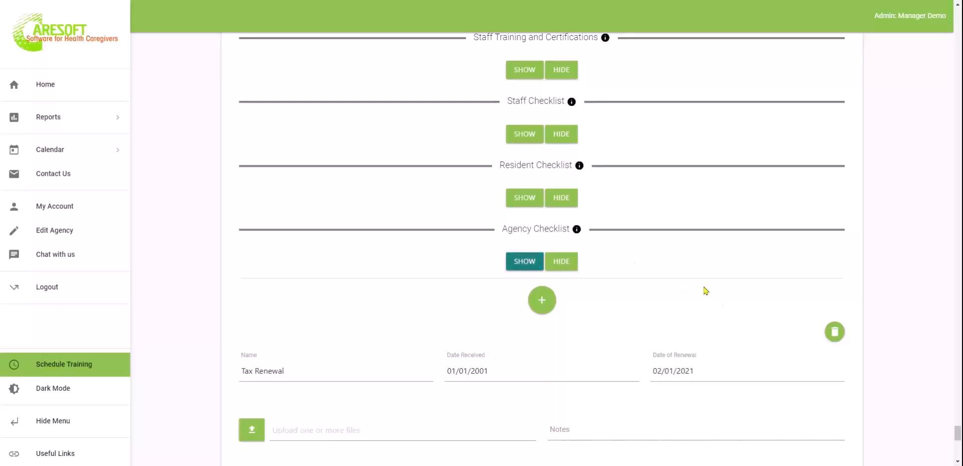
scroll(703, 288, "down", 2)
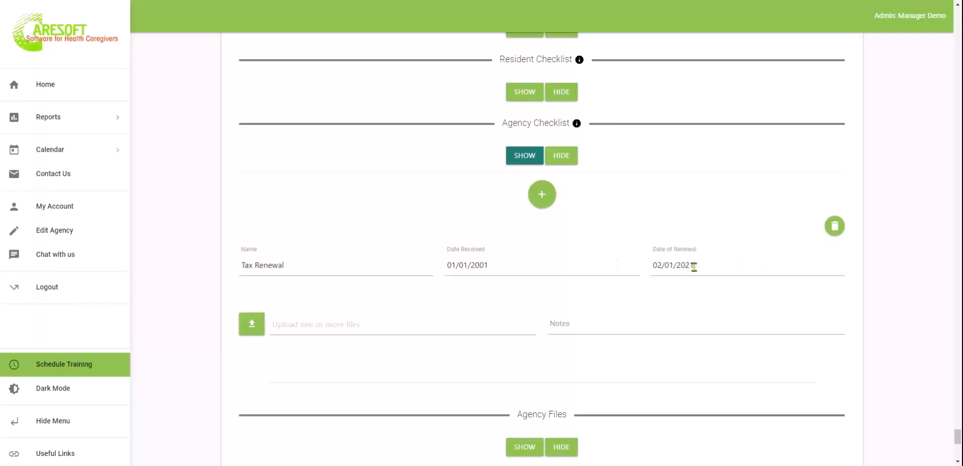
left_click(721, 267)
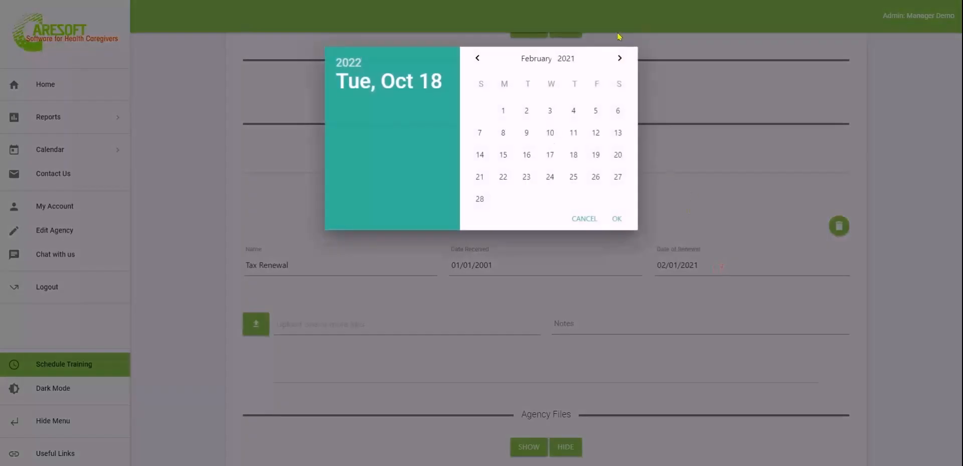
left_click(619, 59)
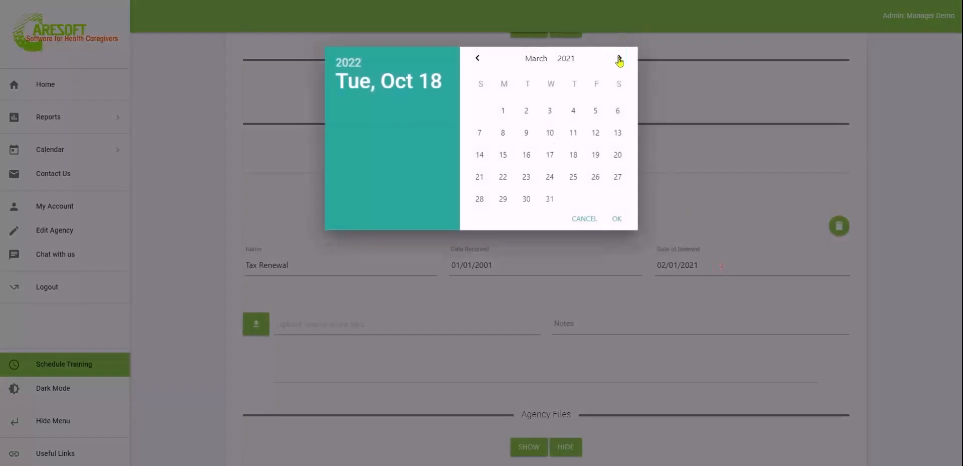
left_click(561, 59)
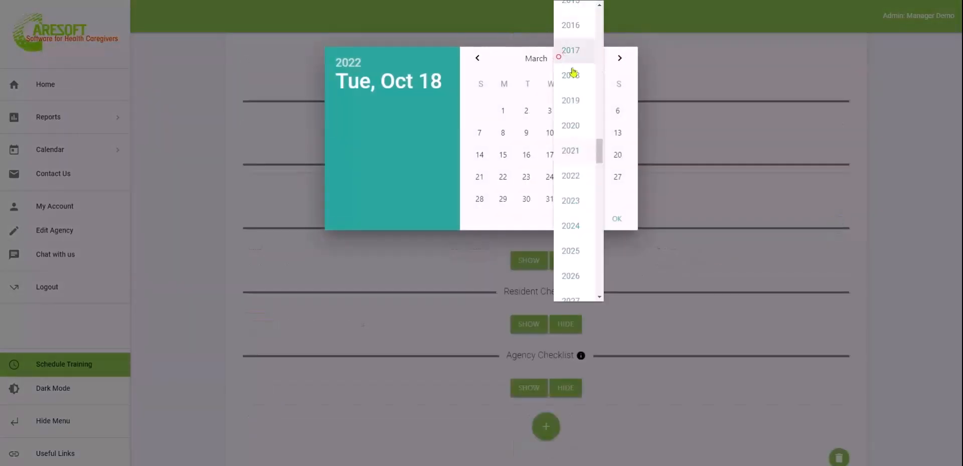
left_click(580, 181)
Advance to December and set the Tax Renewal date of renewal to 12/31/2022
left_click(620, 59)
left_click(620, 58)
left_click(620, 58)
left_click(619, 59)
left_click(620, 59)
left_click(620, 59)
left_click(620, 59)
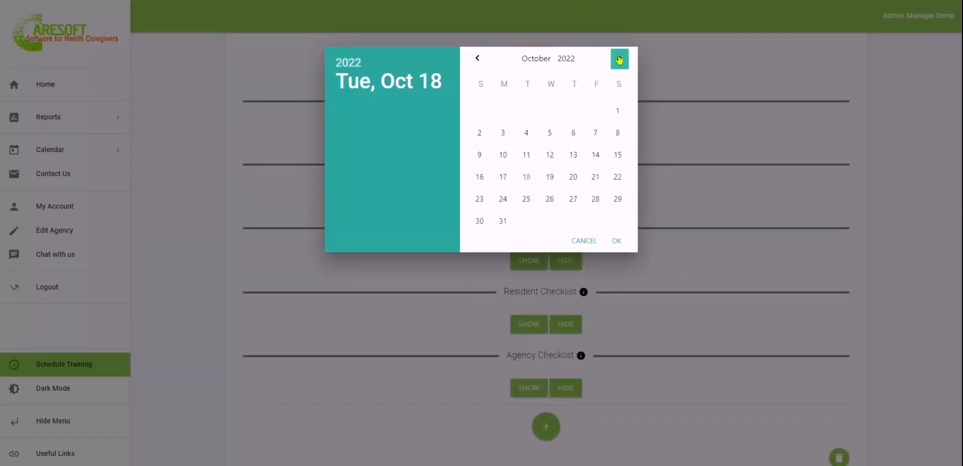
left_click(620, 59)
left_click(620, 60)
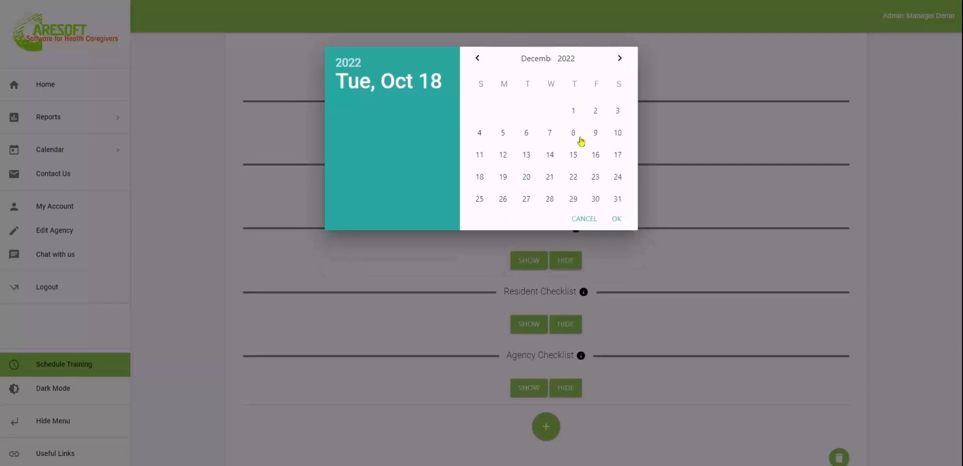
left_click(618, 199)
left_click(619, 220)
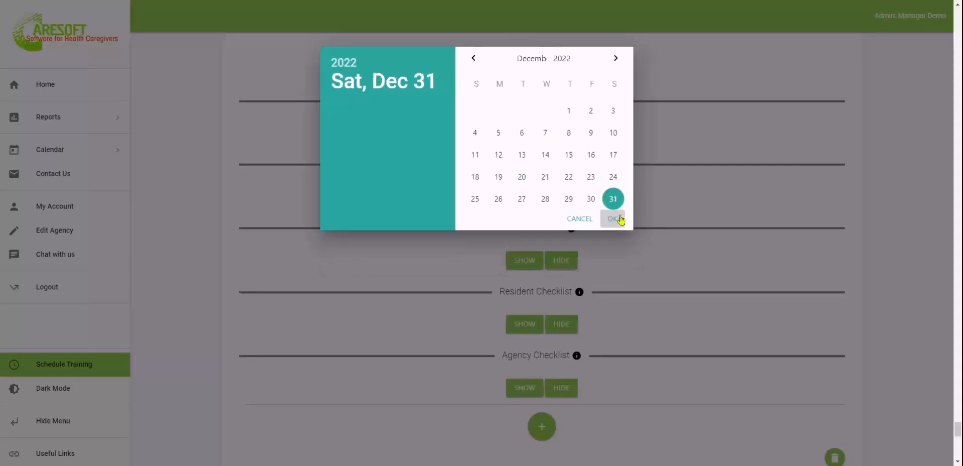
scroll(678, 284, "down", 7)
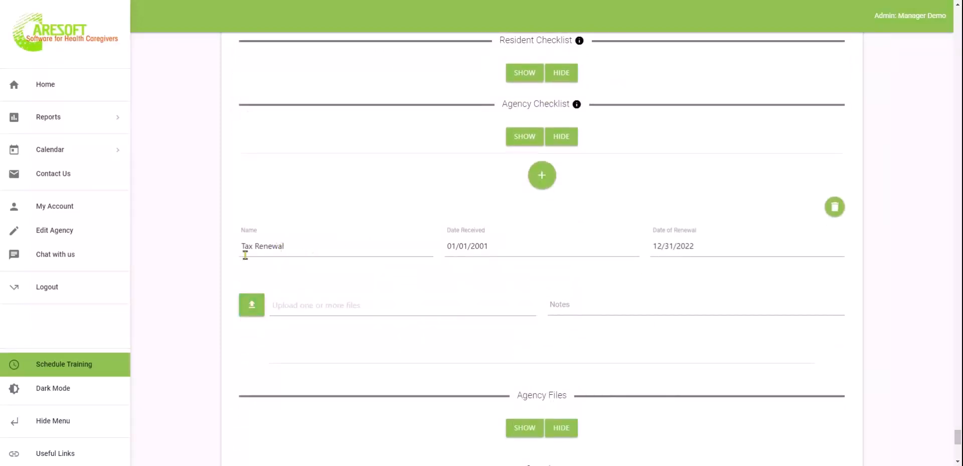
scroll(655, 376, "down", 2)
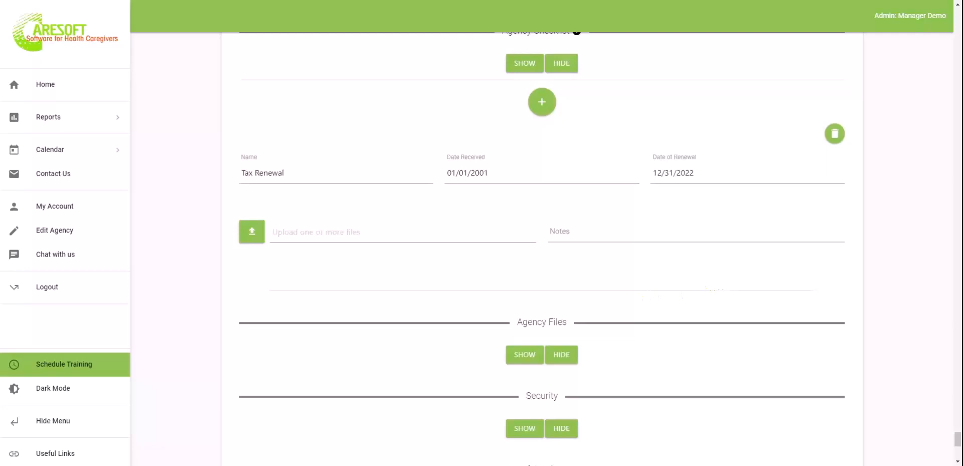
scroll(542, 242, "down", 3)
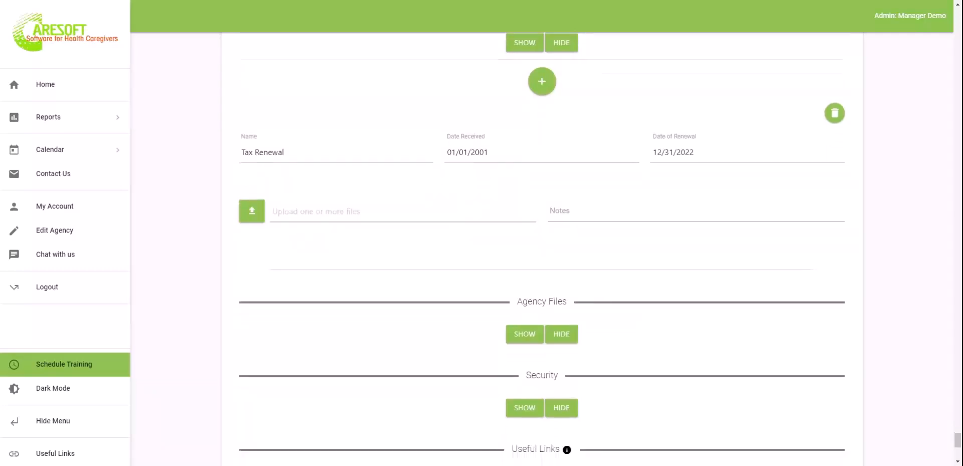
scroll(542, 242, "down", 1)
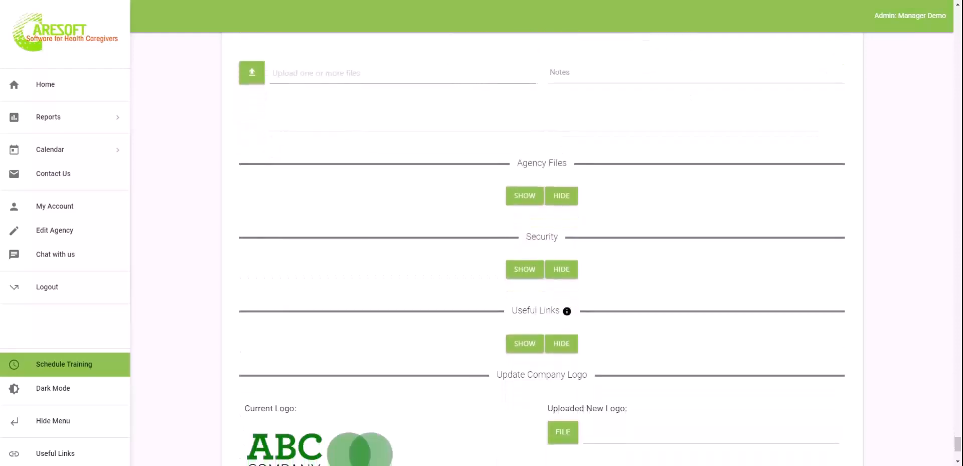
Show then hide Agency Files, and expand Security showing the 8-hour session timeout
left_click(525, 196)
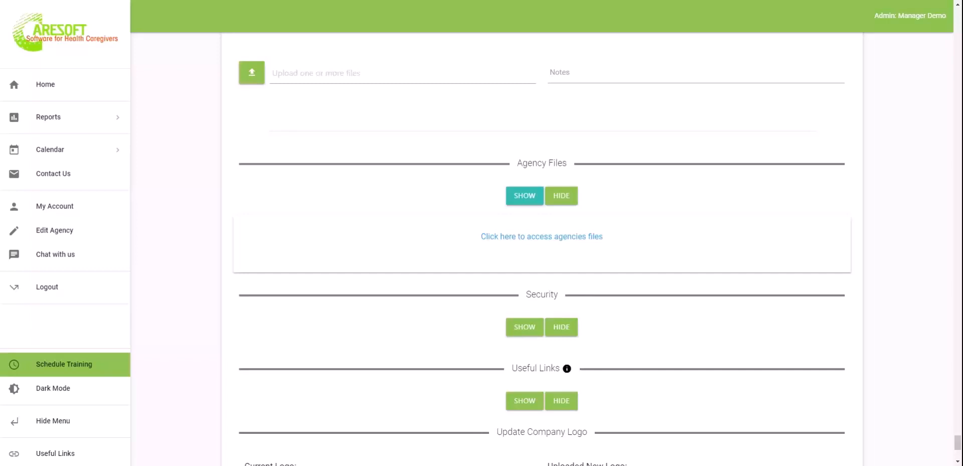
left_click(561, 195)
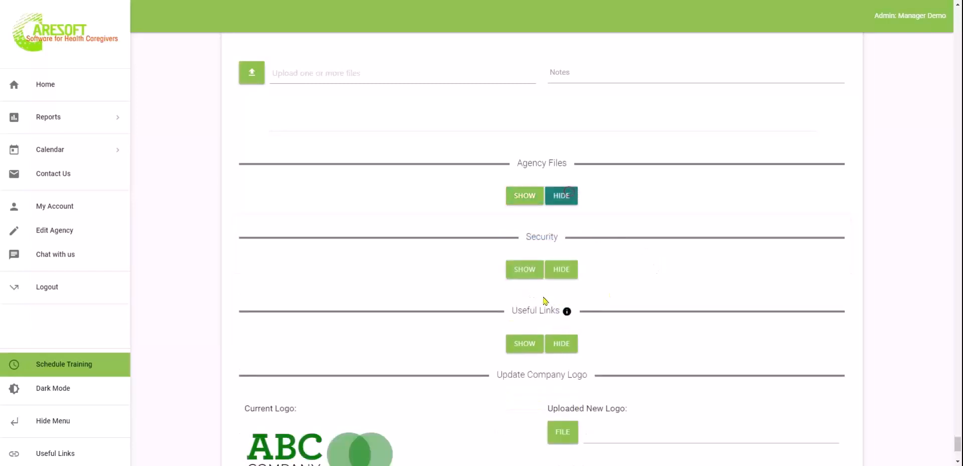
left_click(416, 276)
left_click(522, 270)
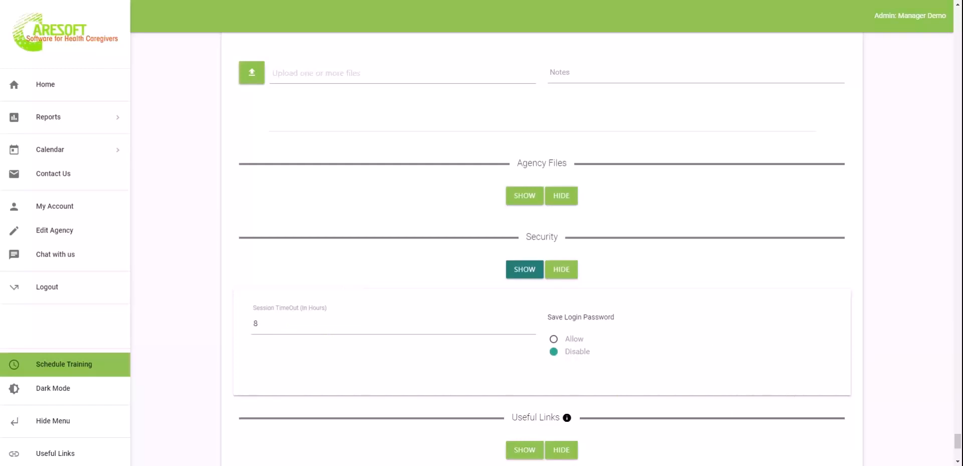
scroll(542, 251, "down", 2)
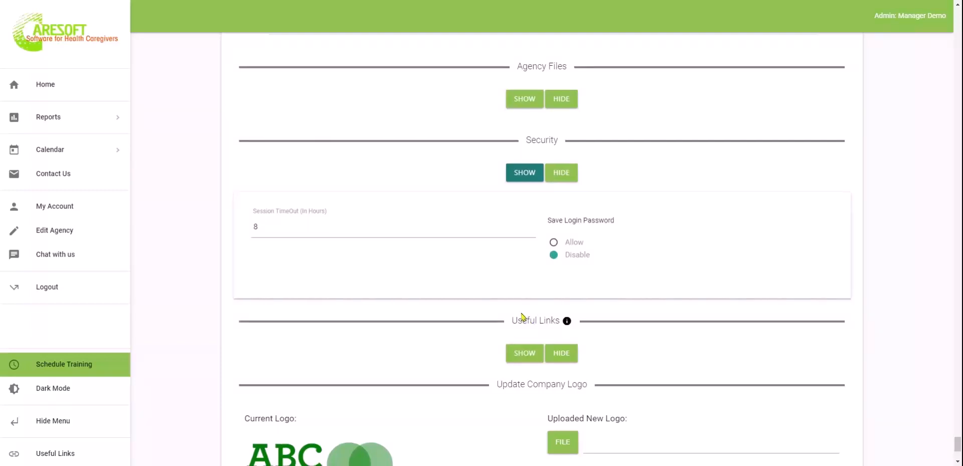
scroll(522, 315, "down", 3)
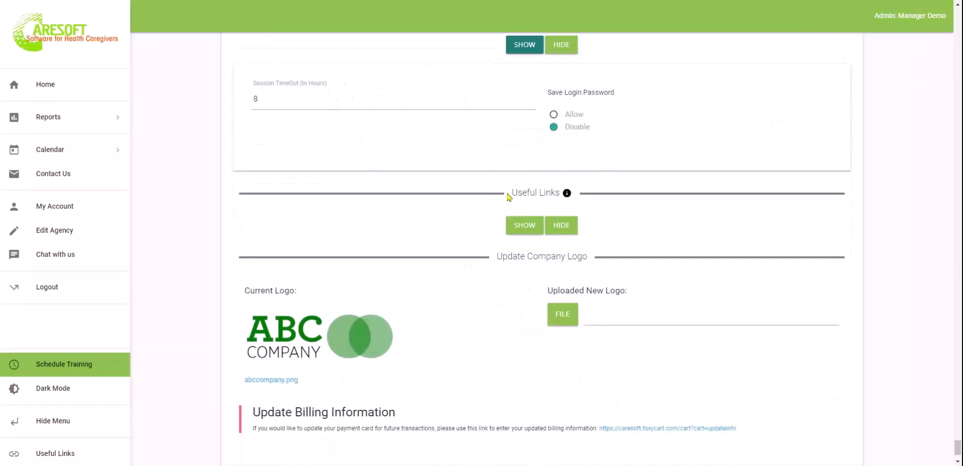
left_click(526, 227)
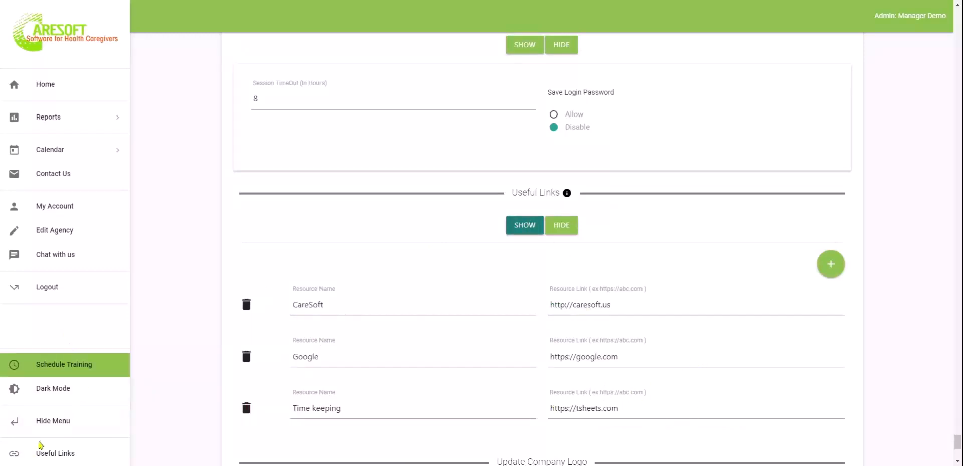
left_click(562, 230)
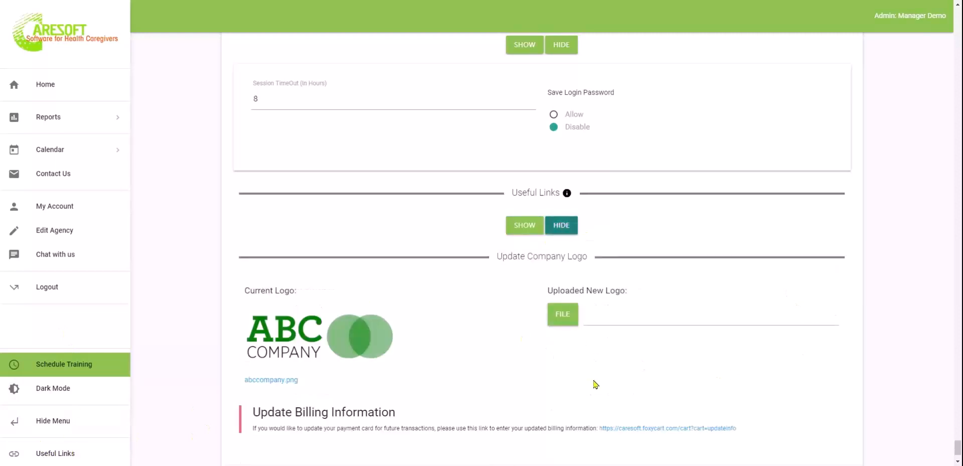
scroll(598, 383, "down", 2)
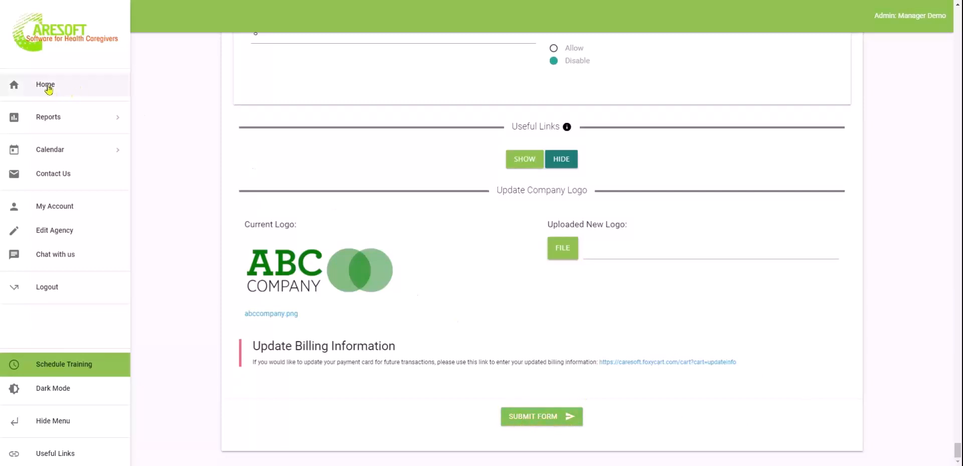
Submit the agency settings form to return to the forms dashboard
left_click(549, 420)
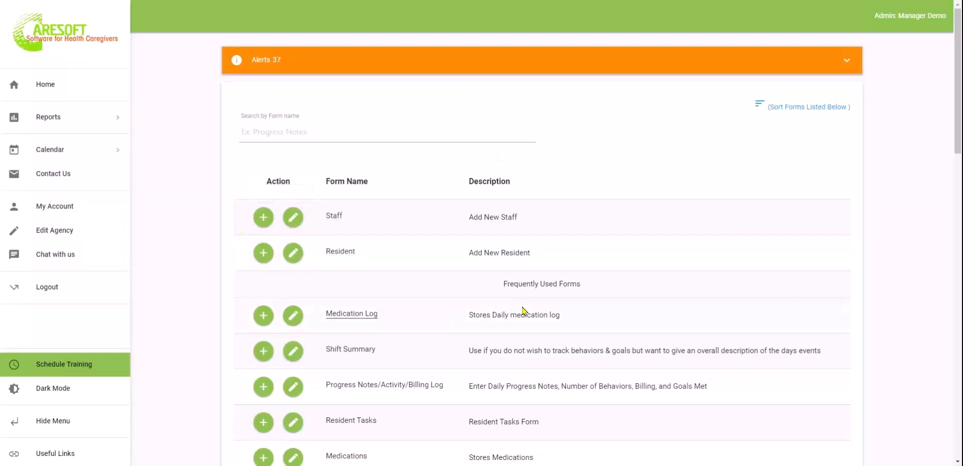
Start a new Staff entry and check First Name, Last Name, Access Level and Email fields
left_click(263, 218)
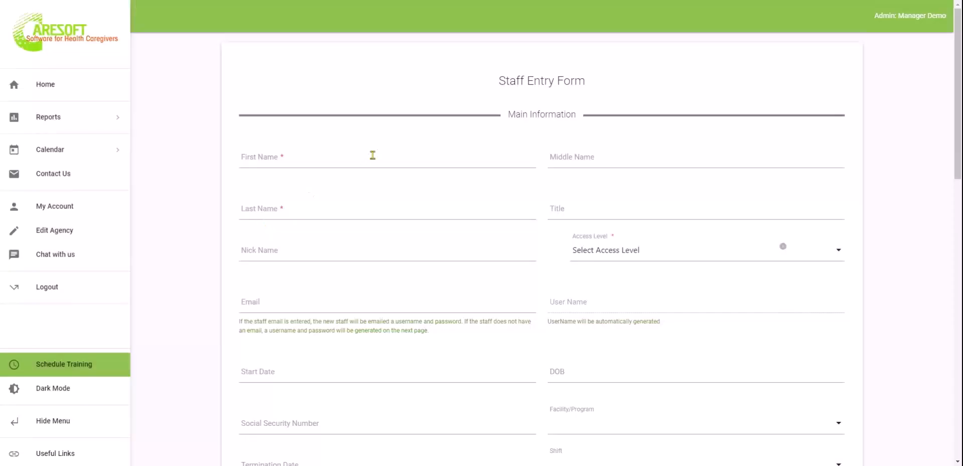
left_click(373, 155)
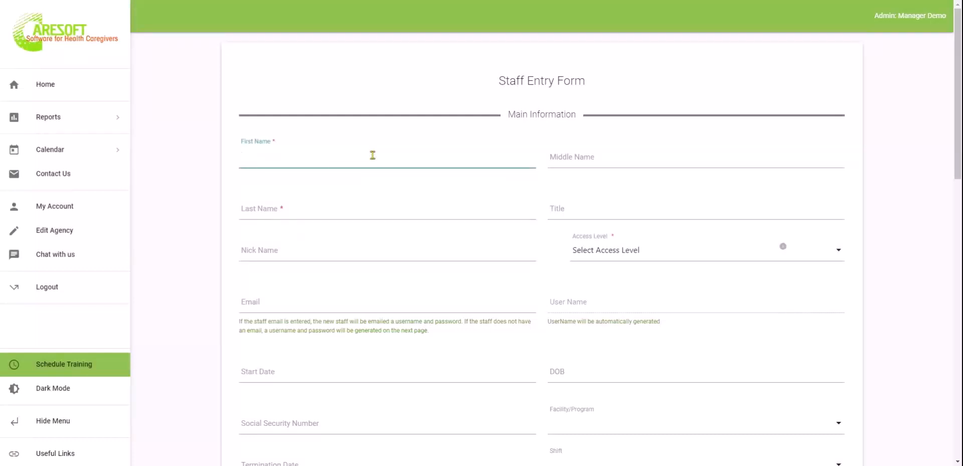
left_click(349, 215)
left_click(604, 252)
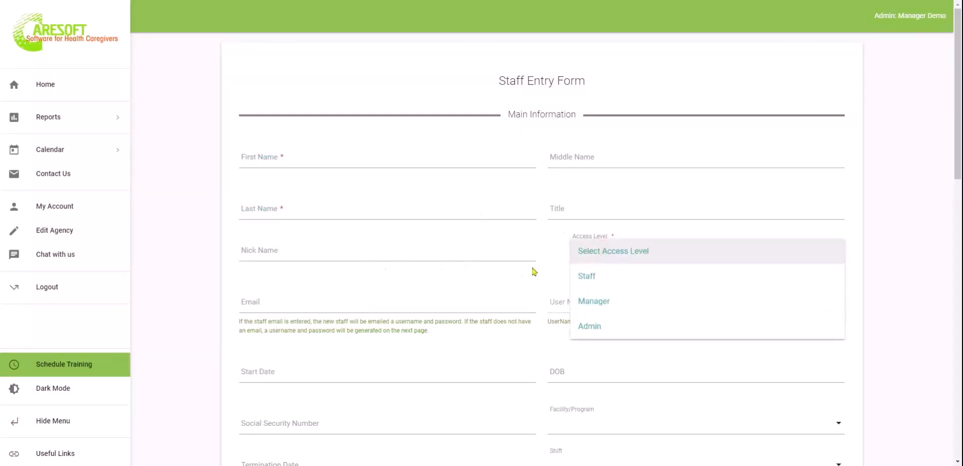
left_click(181, 255)
left_click(379, 300)
Show and hide the Address/Phone section, then reopen the Access Level choices
scroll(380, 299, "down", 3)
scroll(380, 300, "down", 3)
left_click(522, 261)
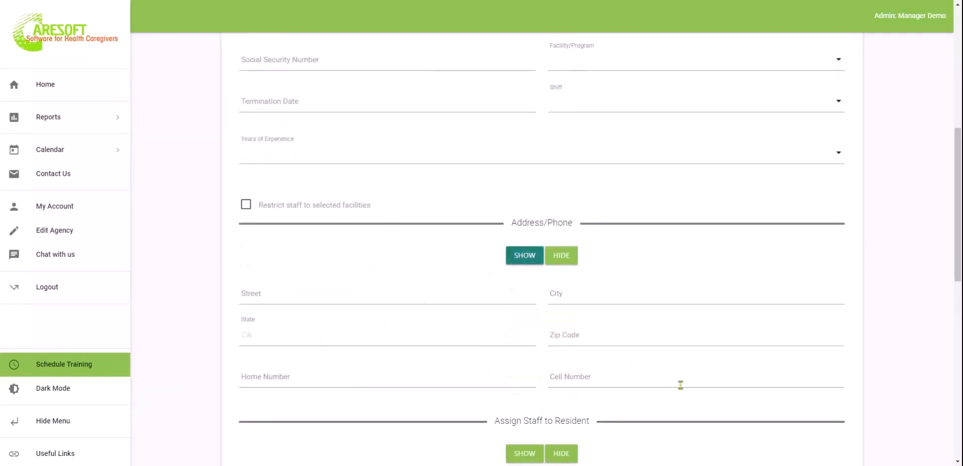
left_click(636, 377)
left_click(562, 256)
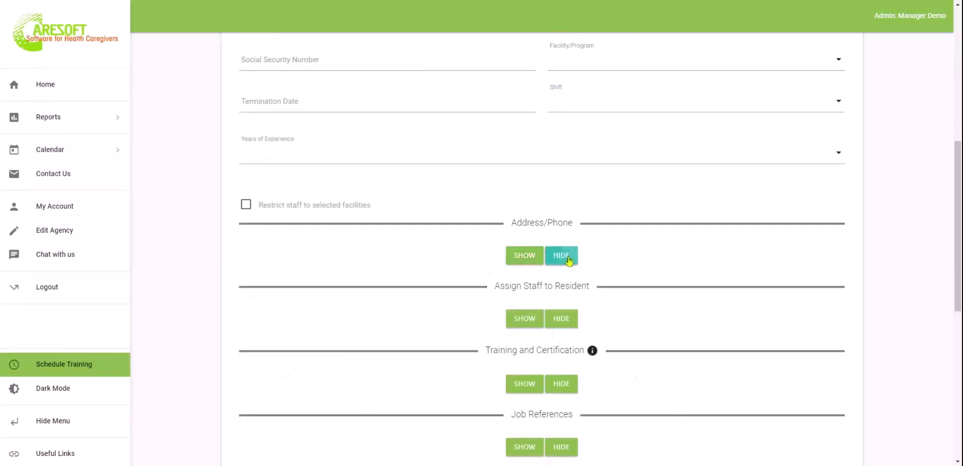
scroll(567, 259, "up", 2)
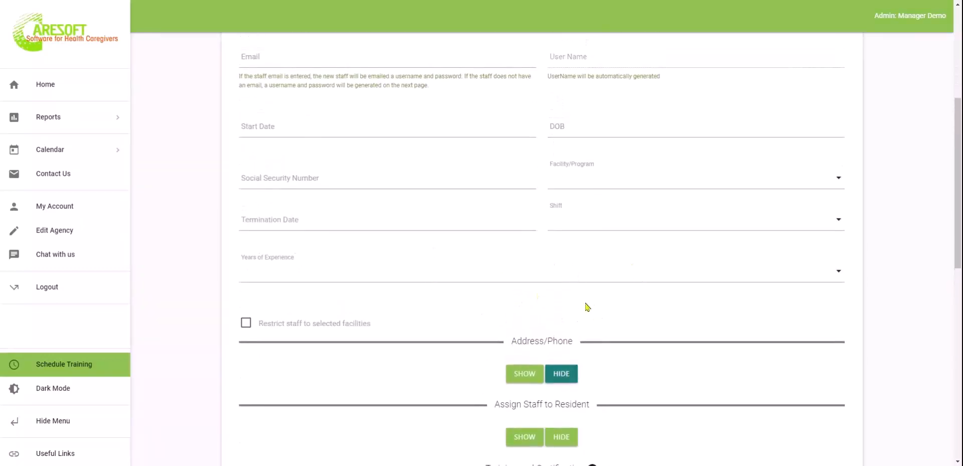
scroll(588, 307, "up", 1)
scroll(587, 307, "up", 1)
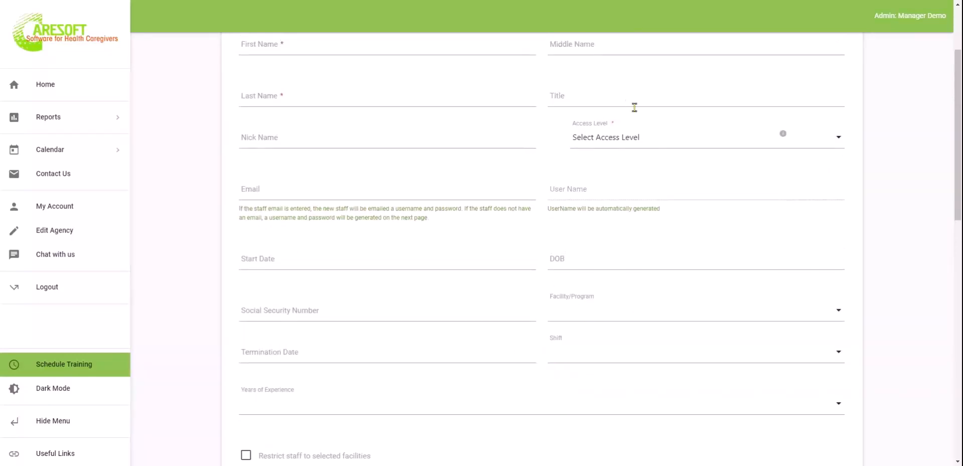
scroll(644, 186, "up", 1)
left_click(628, 193)
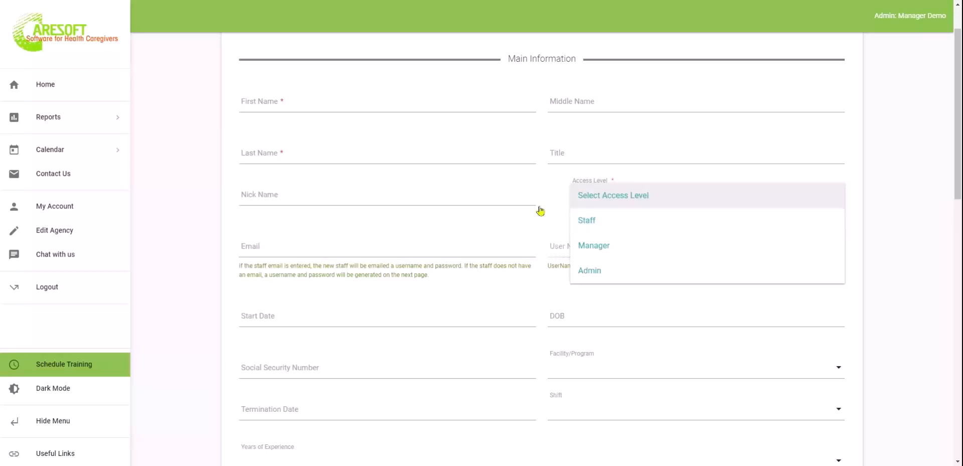
Close the Access Level list without a selection and return to Main Information
left_click(550, 190)
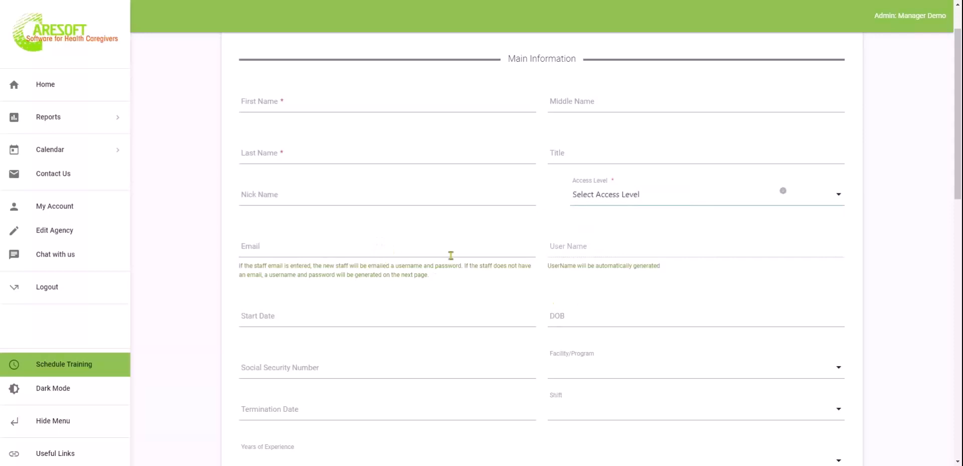
scroll(678, 377, "down", 3)
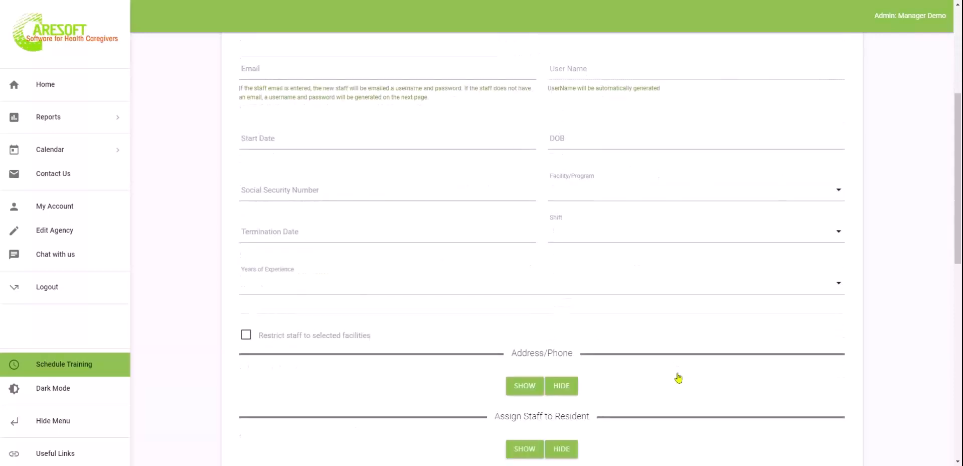
scroll(630, 343, "down", 9)
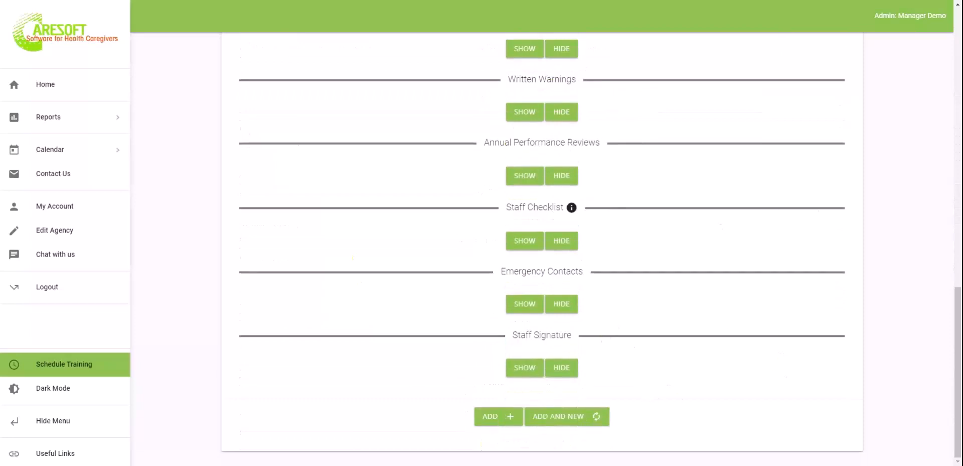
scroll(813, 317, "up", 5)
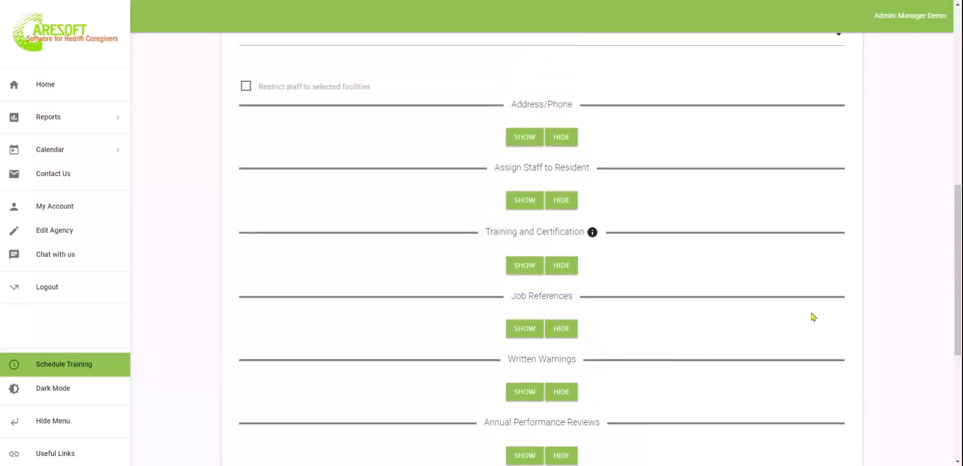
scroll(813, 317, "up", 10)
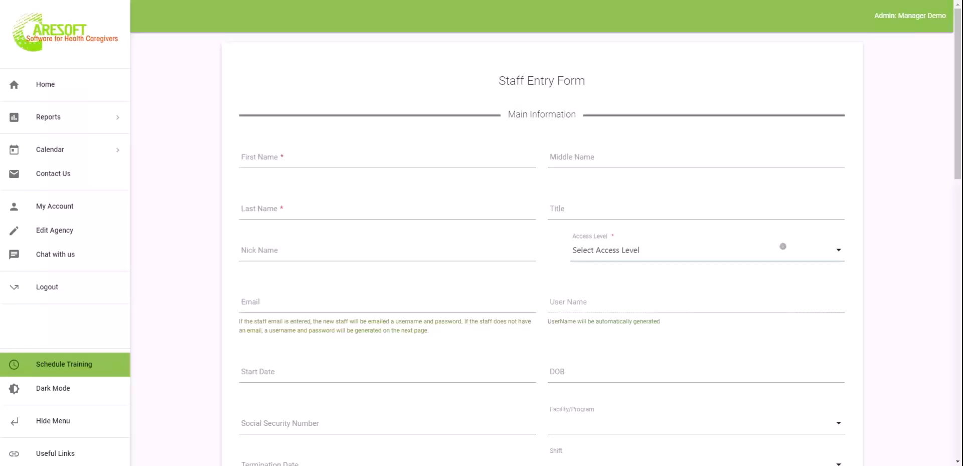
Show the Address/Phone fields and the Assign Staff to Resident list of 15 checked residents
scroll(542, 251, "down", 7)
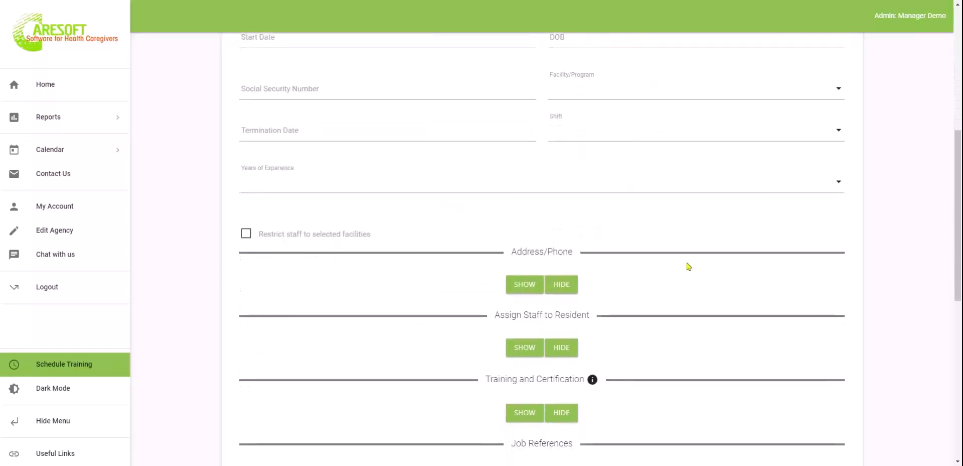
scroll(718, 241, "down", 2)
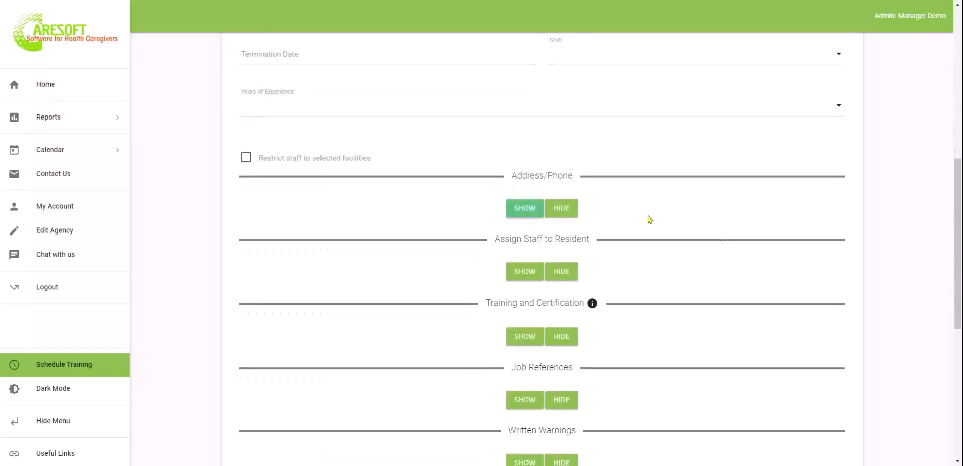
left_click(521, 213)
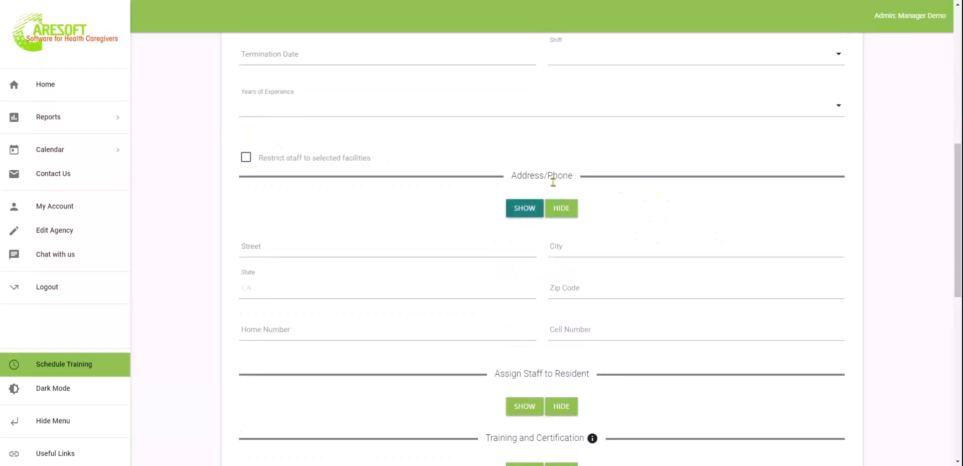
scroll(707, 280, "down", 2)
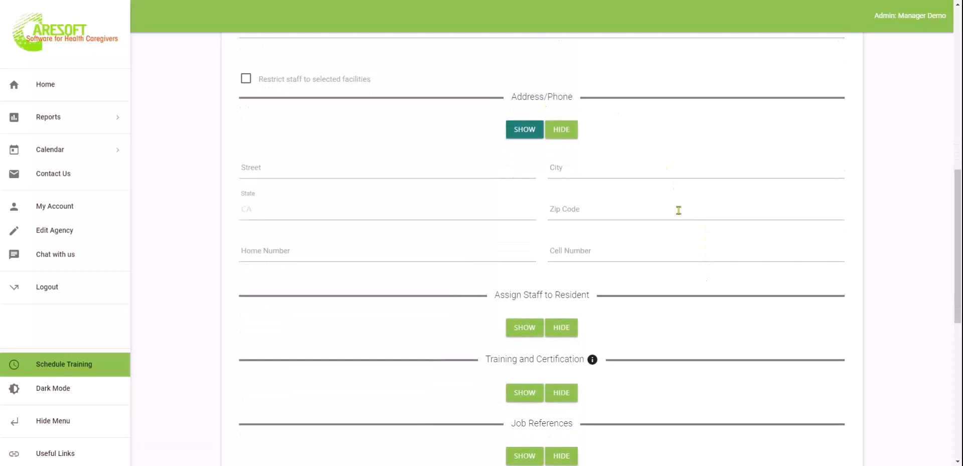
scroll(678, 221, "down", 3)
left_click(524, 199)
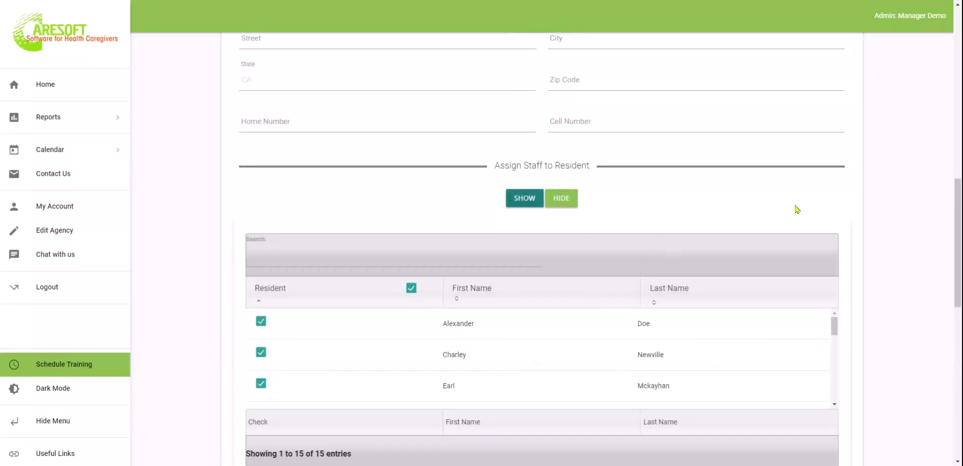
scroll(771, 193, "down", 2)
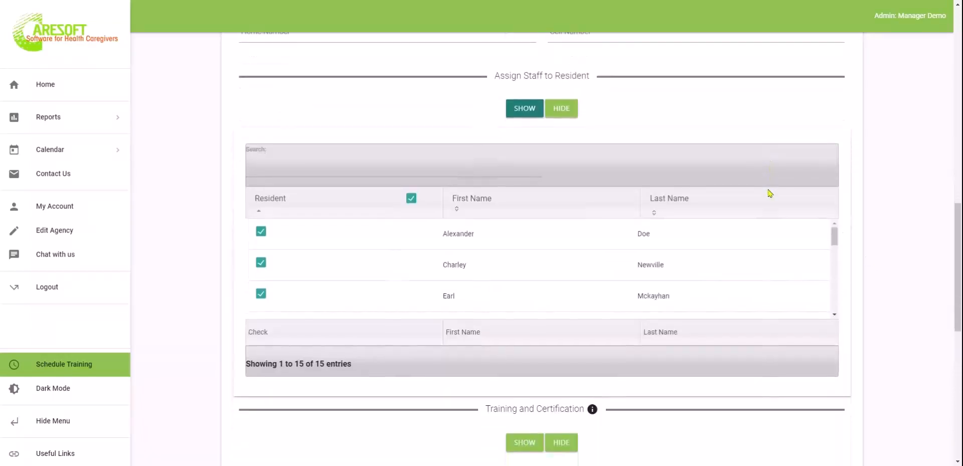
left_click(416, 194)
left_click(260, 228)
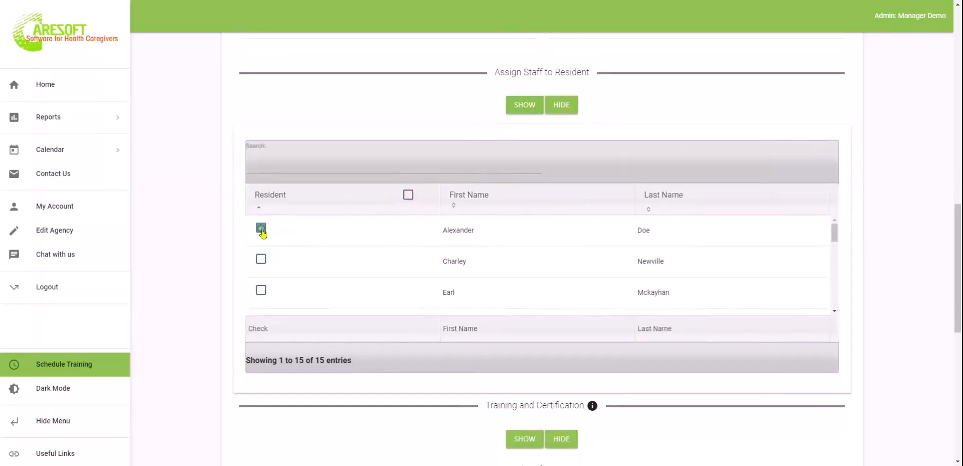
left_click(410, 197)
scroll(852, 310, "down", 5)
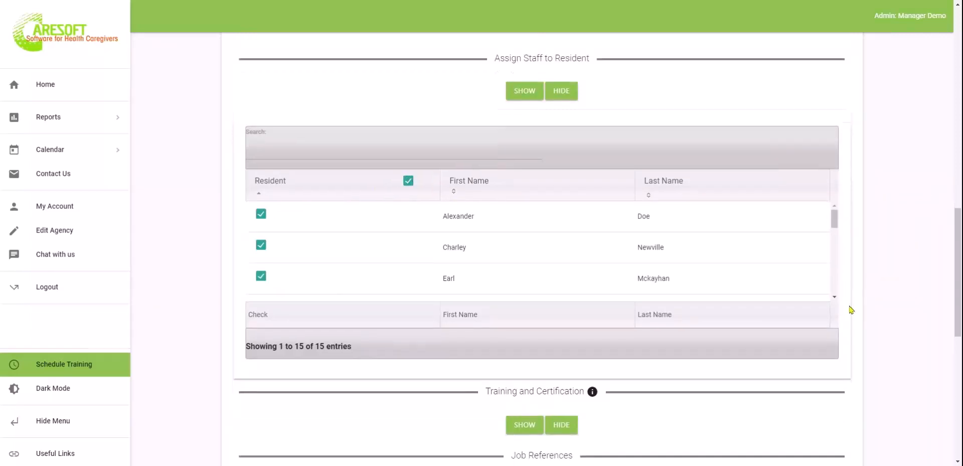
scroll(597, 248, "down", 1)
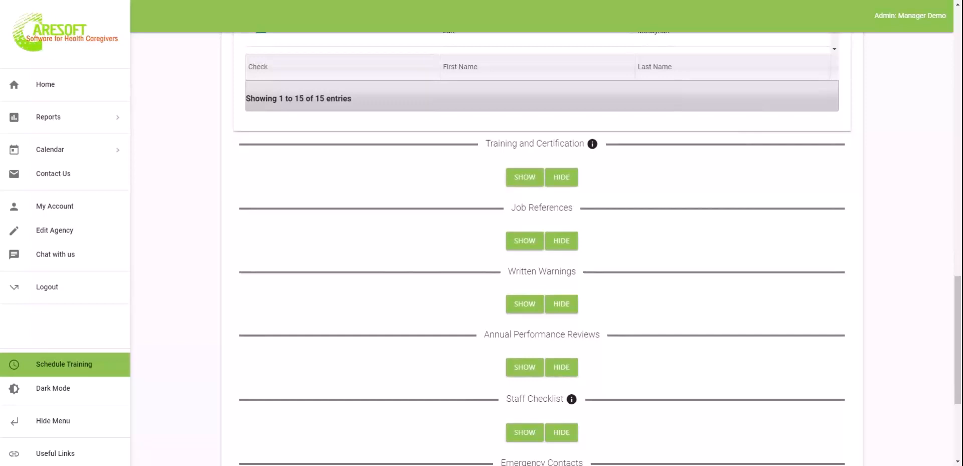
scroll(542, 248, "down", 2)
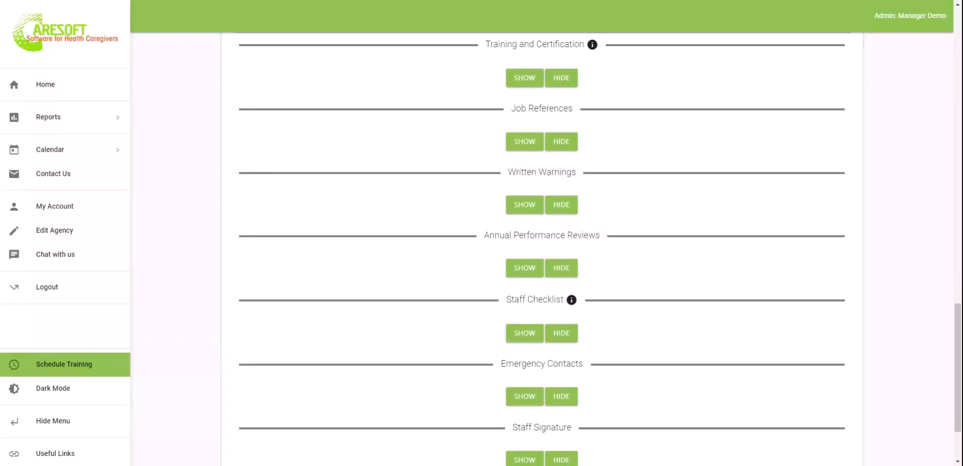
scroll(404, 195, "up", 6)
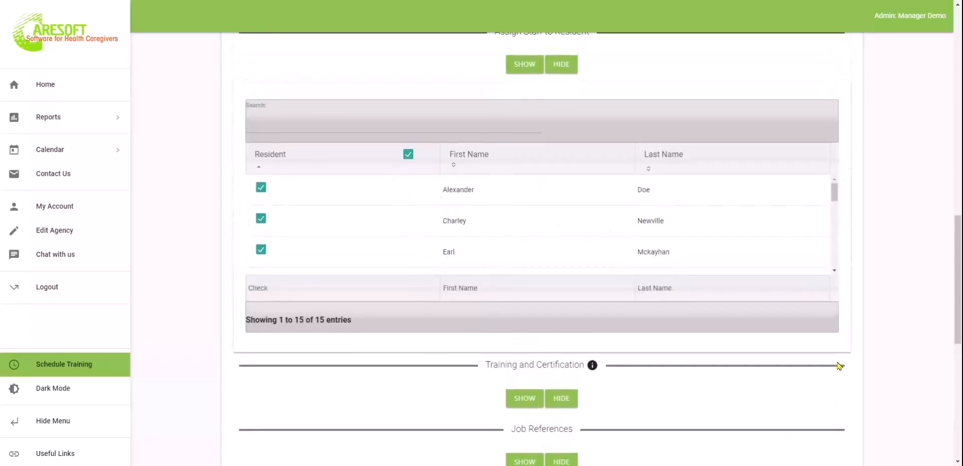
scroll(842, 396, "down", 3)
scroll(842, 396, "down", 3)
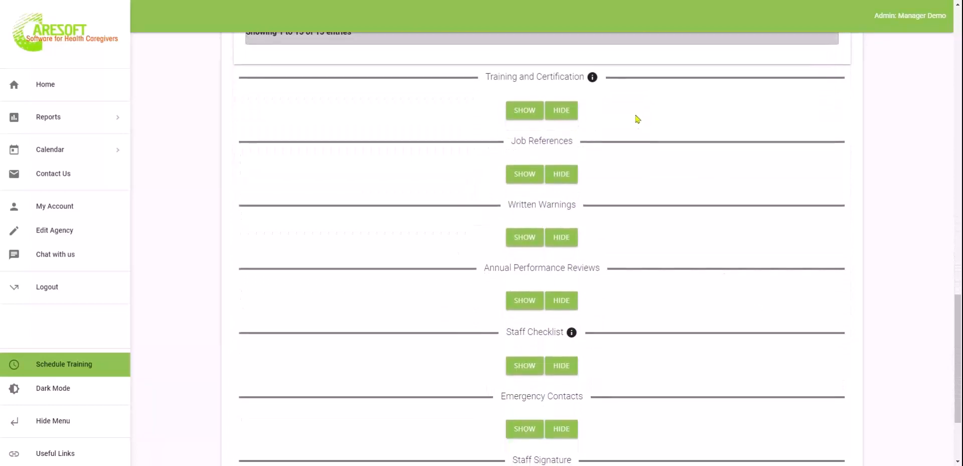
Mark Behavior Management training completed Yes with date received 10/01/2022
left_click(522, 114)
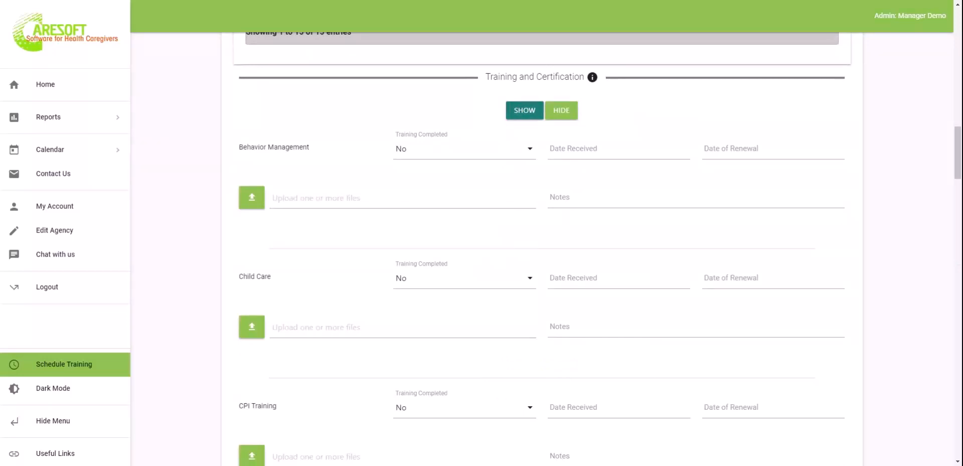
left_click(408, 151)
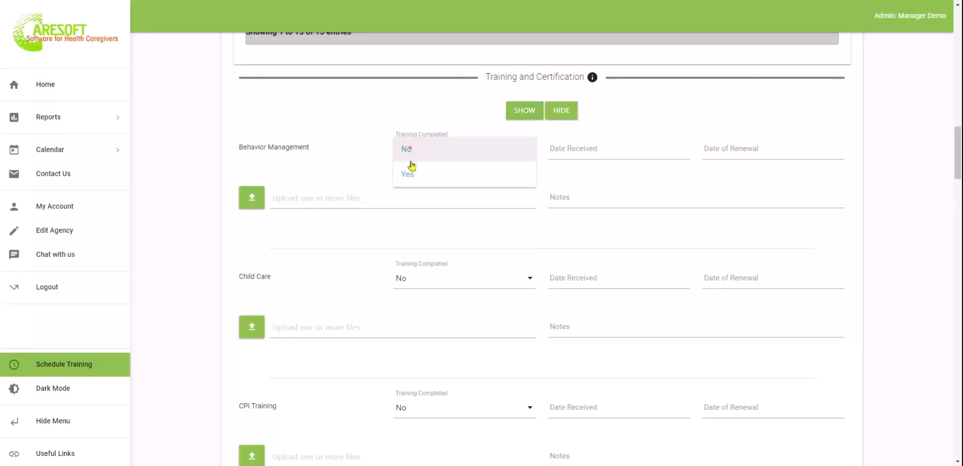
left_click(409, 174)
left_click(594, 145)
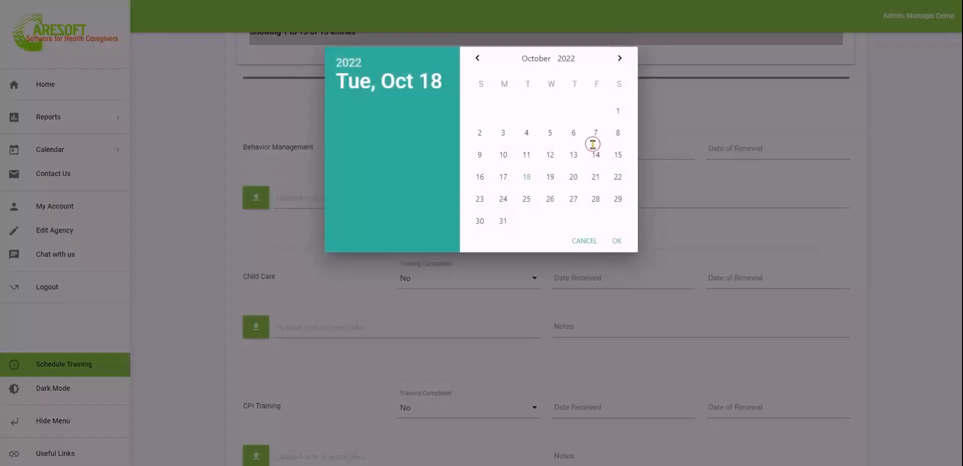
left_click(478, 58)
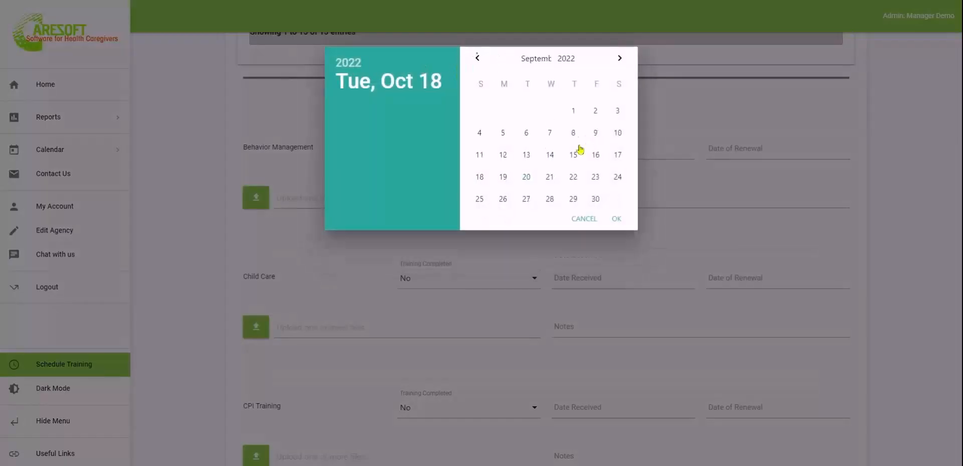
left_click(620, 60)
left_click(618, 110)
left_click(617, 241)
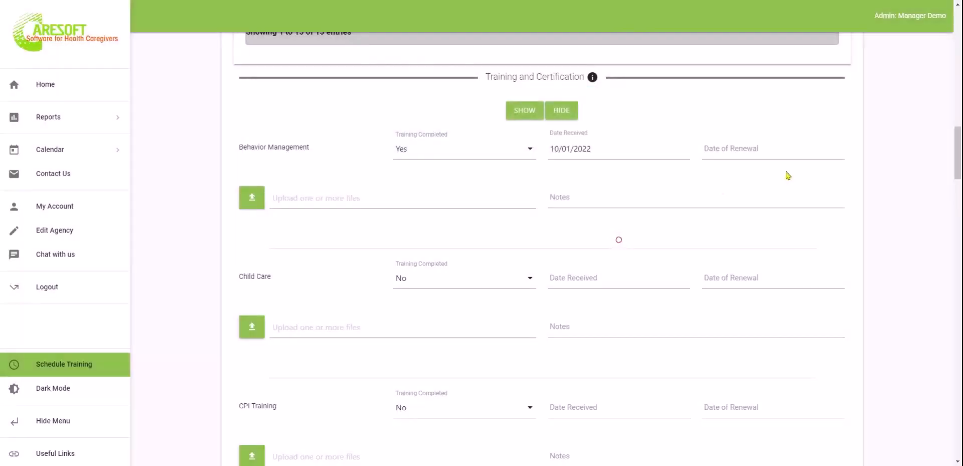
Set the Behavior Management date of renewal to 10/01/2023
left_click(753, 149)
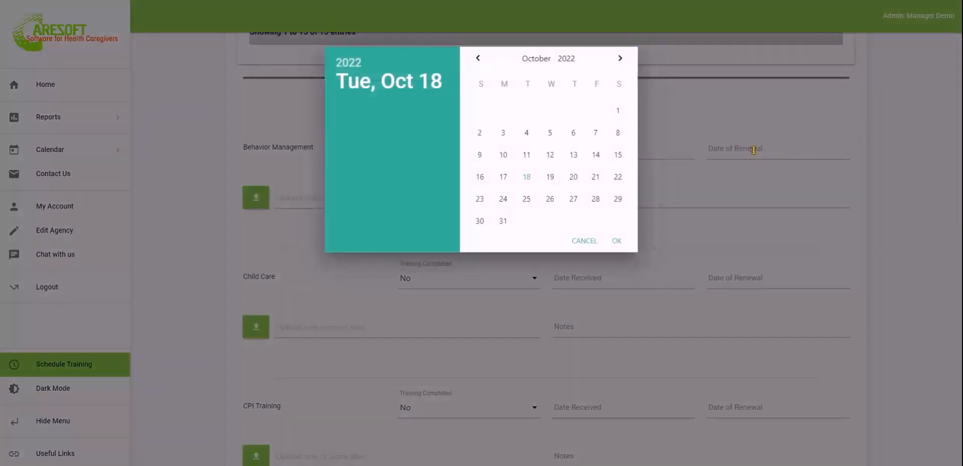
left_click(569, 57)
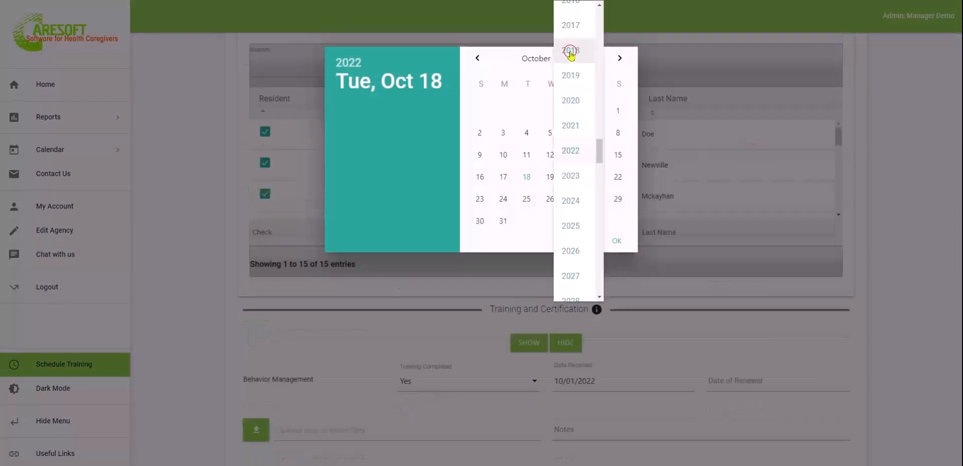
left_click(576, 154)
left_click(573, 59)
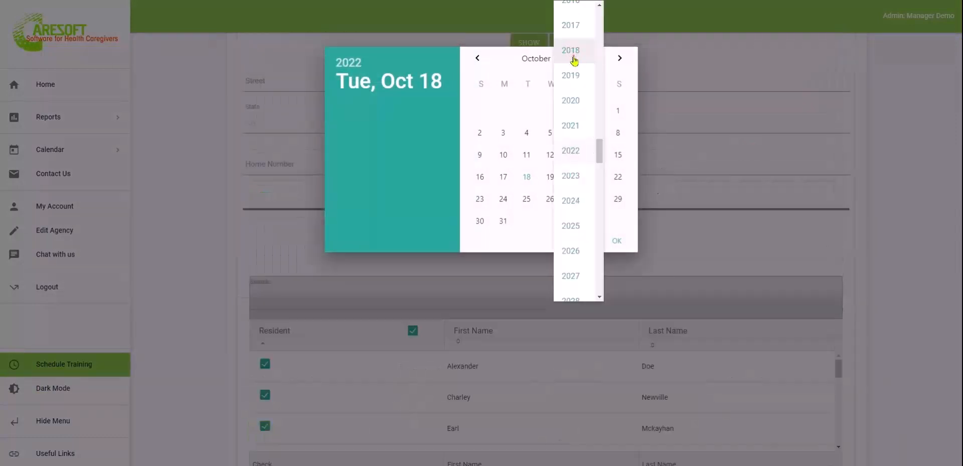
left_click(581, 179)
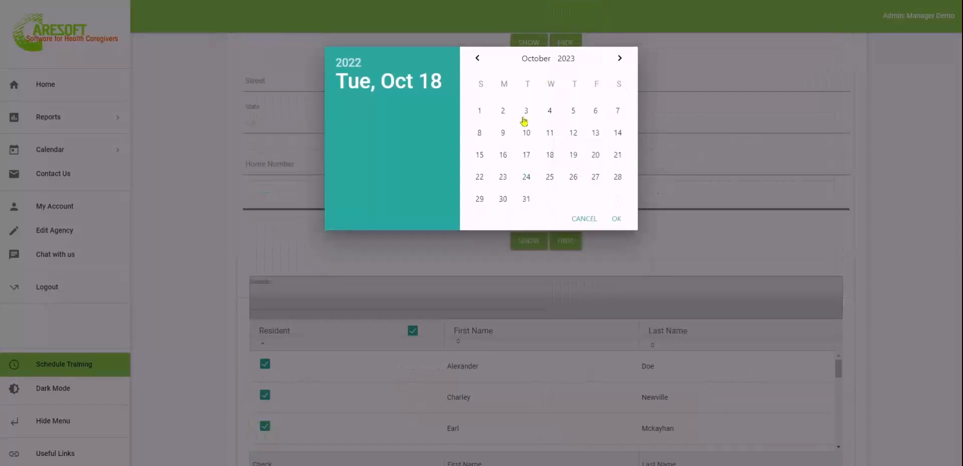
left_click(480, 110)
left_click(616, 218)
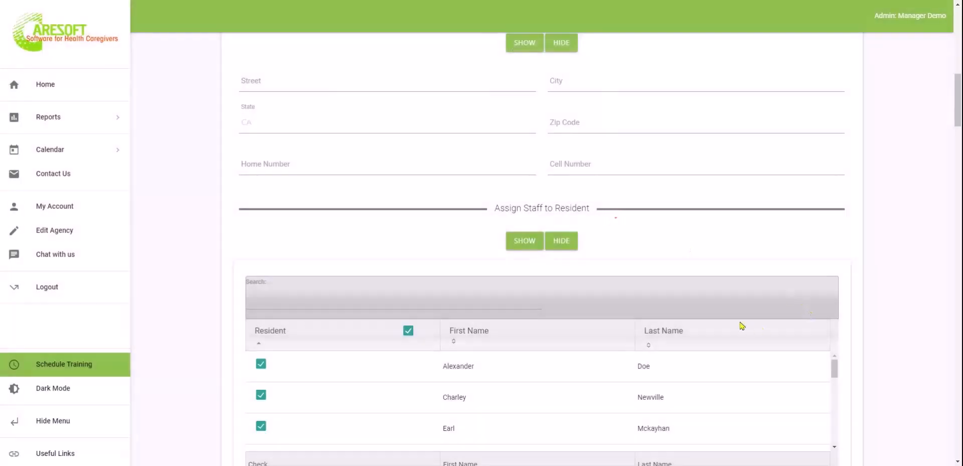
scroll(740, 327, "down", 8)
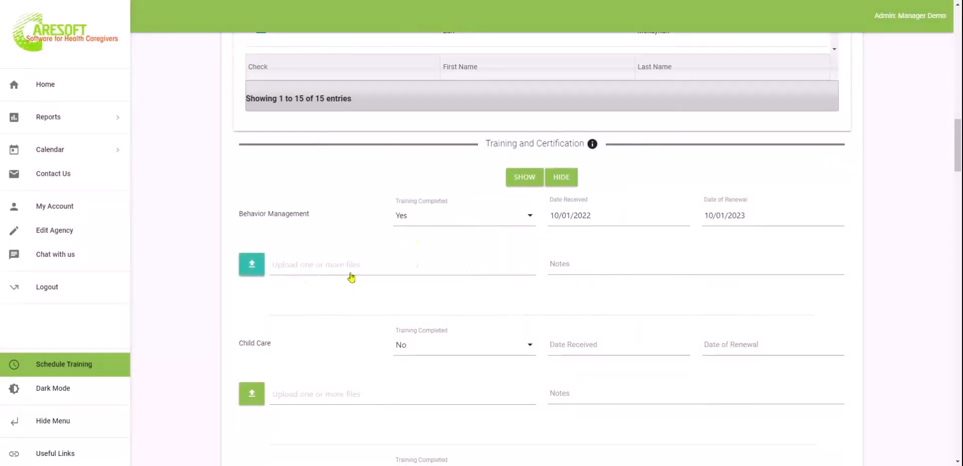
Click into the Behavior Management notes, then add a blank Job Reference entry
left_click(624, 261)
scroll(625, 261, "down", 2)
scroll(625, 261, "down", 3)
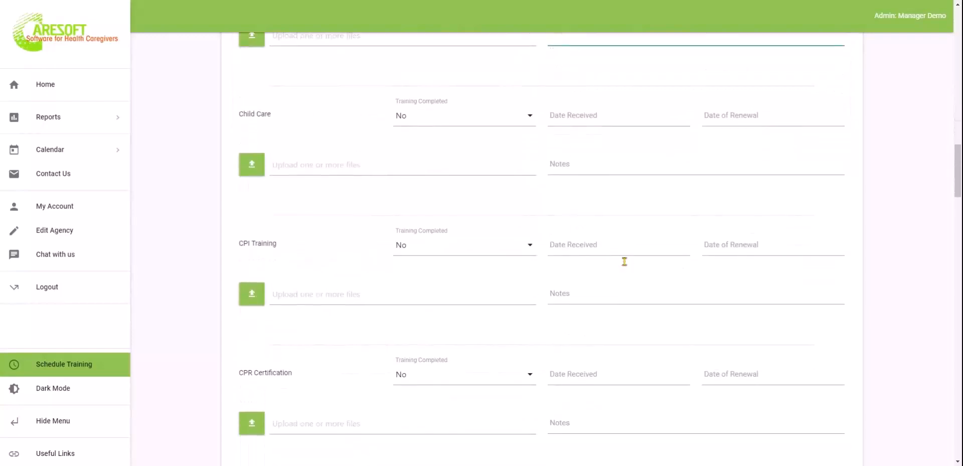
scroll(521, 309, "down", 12)
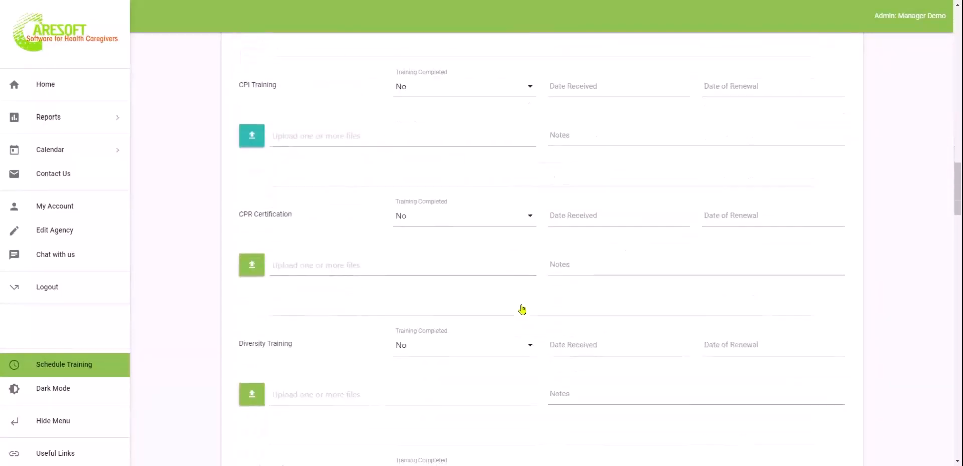
scroll(522, 309, "down", 20)
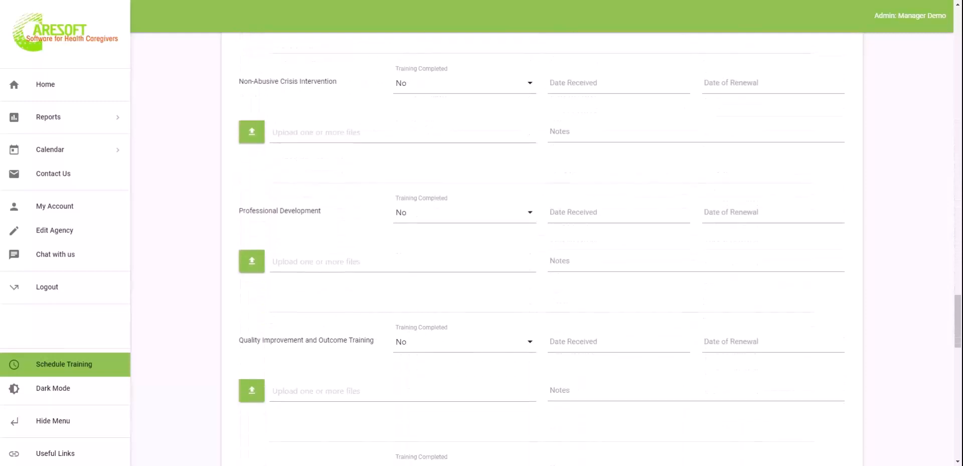
scroll(542, 251, "down", 3)
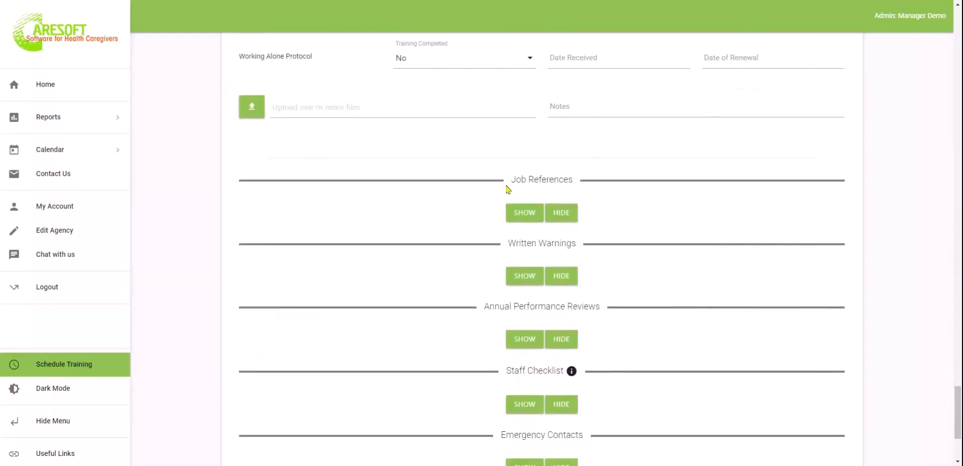
left_click(524, 212)
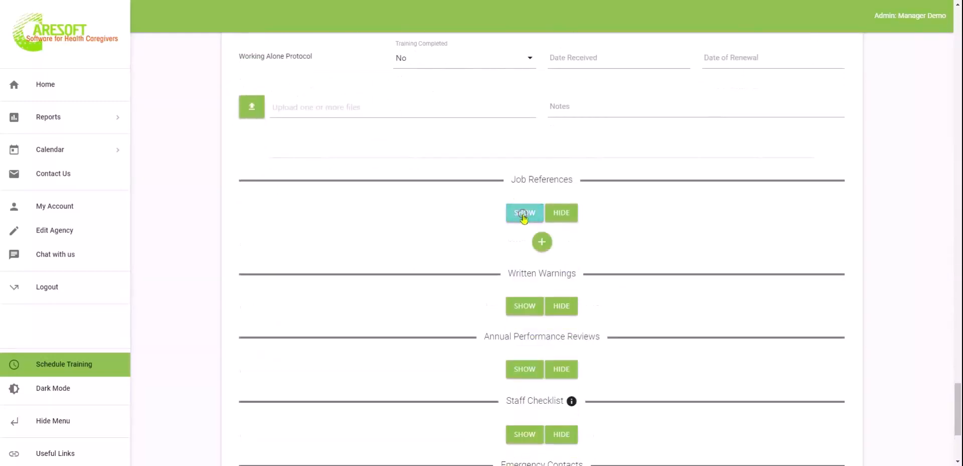
left_click(550, 248)
Add one blank Written Warning and one blank Performance Review, then show Staff Checklist
scroll(589, 355, "down", 4)
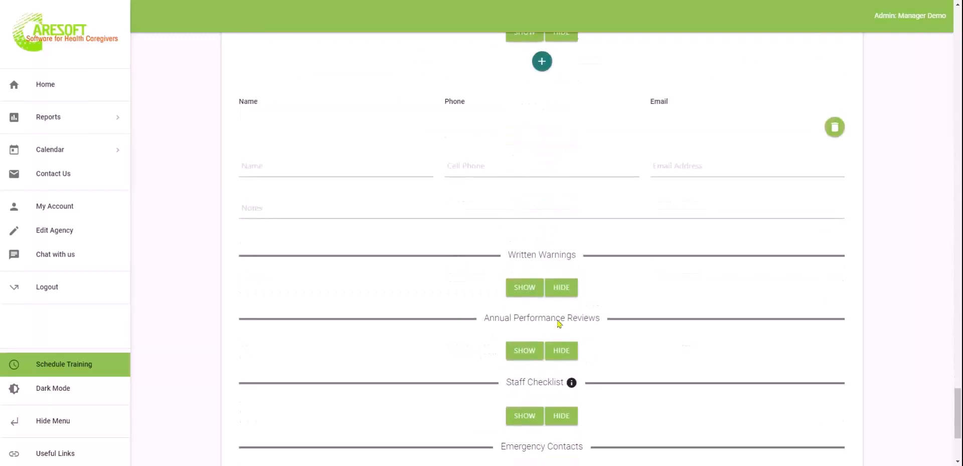
left_click(519, 287)
scroll(521, 241, "down", 3)
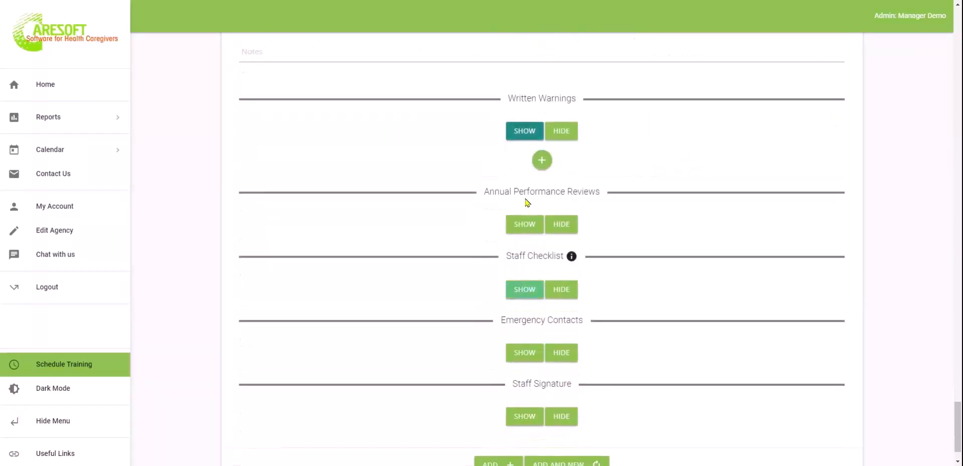
left_click(549, 163)
scroll(550, 163, "down", 3)
left_click(524, 213)
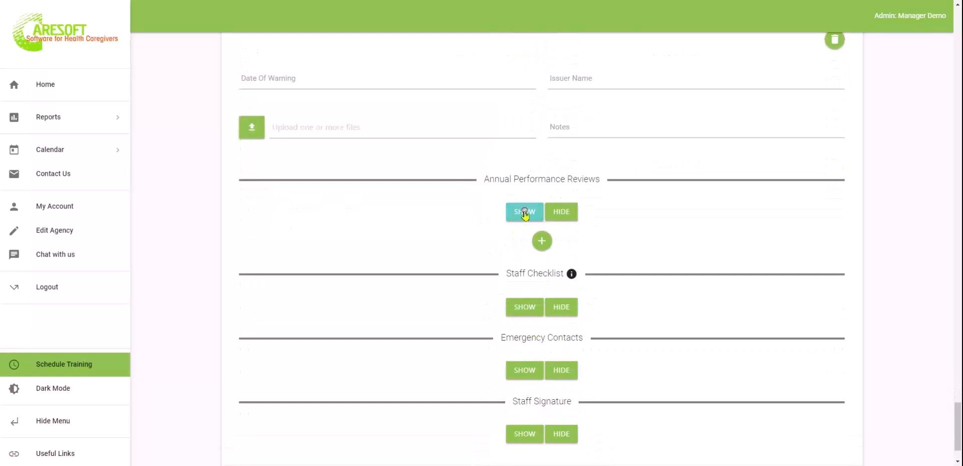
left_click(542, 240)
scroll(543, 242, "down", 4)
left_click(525, 261)
scroll(524, 258, "down", 4)
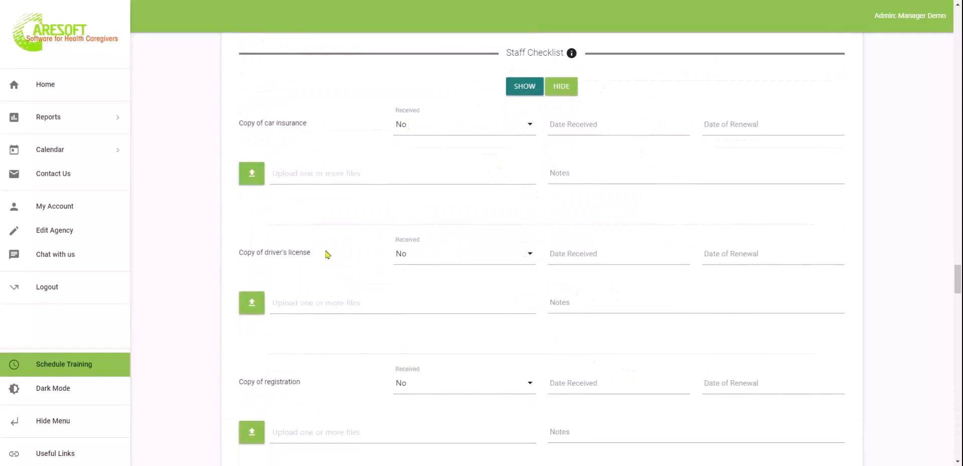
Set Copy of driver's license Received to Yes, then scroll down to Staff Signature
left_click(454, 253)
left_click(426, 287)
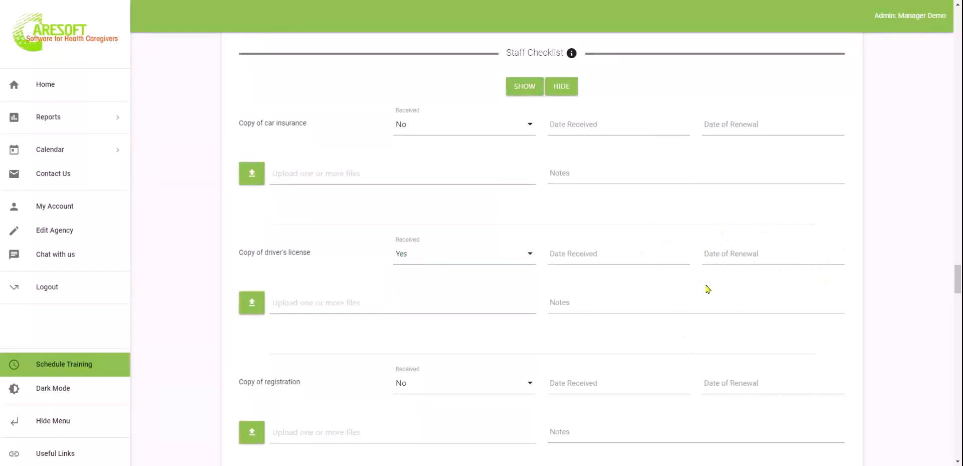
scroll(708, 288, "down", 20)
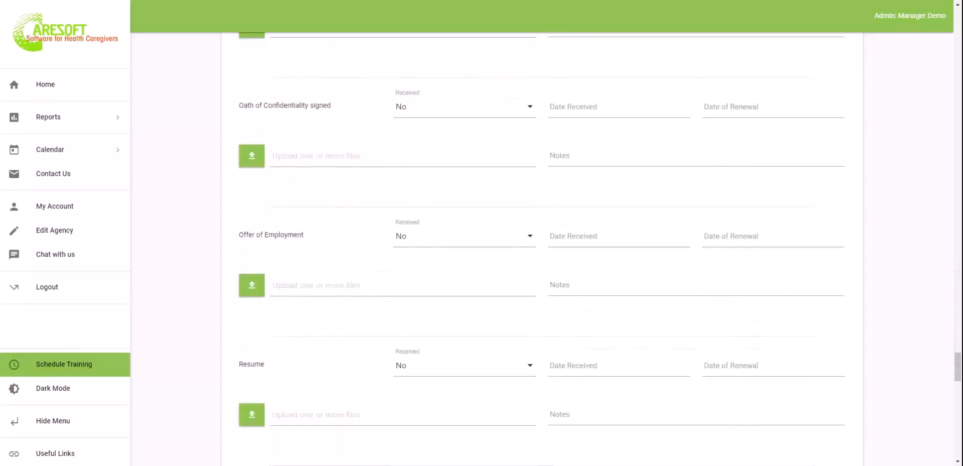
scroll(707, 288, "down", 20)
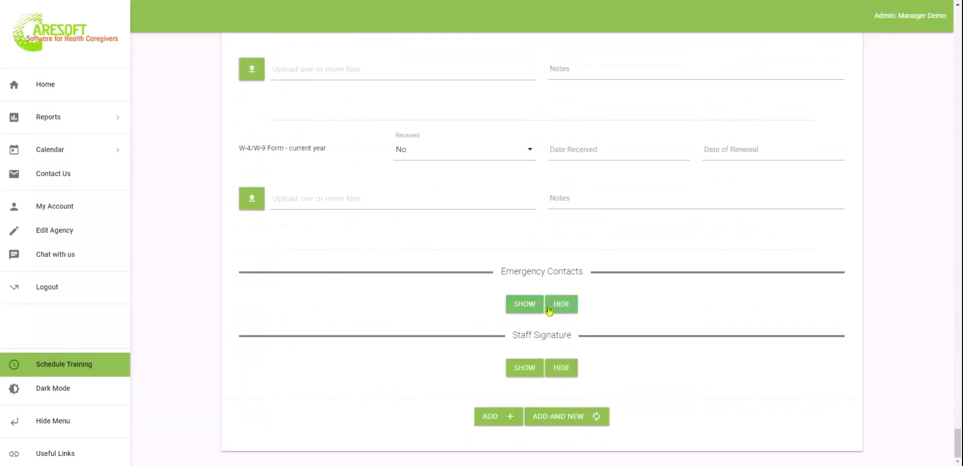
left_click(526, 372)
left_click(524, 369)
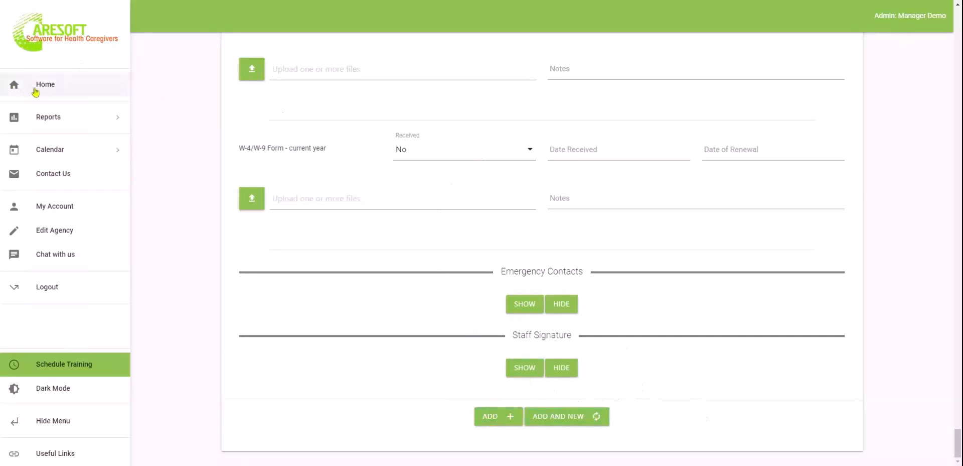
Go Home and open the Staff records list showing 9 active and 21 inactive records
left_click(54, 85)
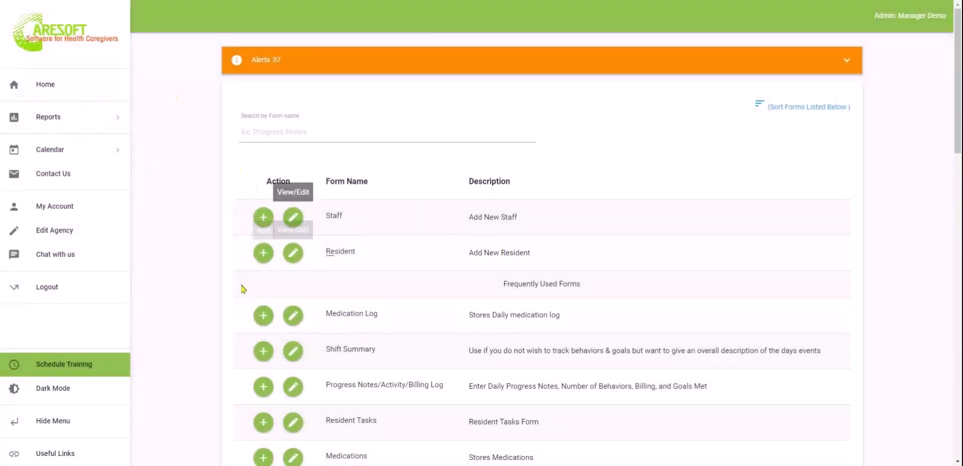
left_click(295, 219)
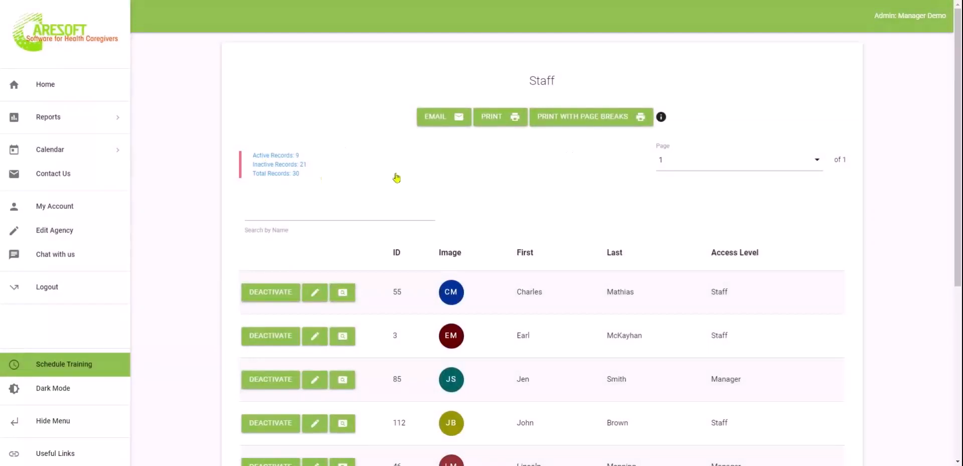
scroll(549, 246, "down", 1)
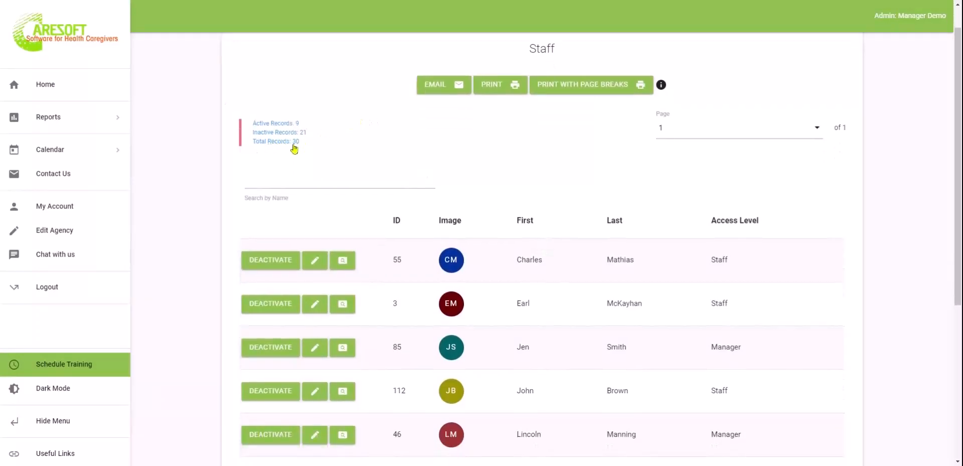
left_click(330, 180)
left_click(737, 131)
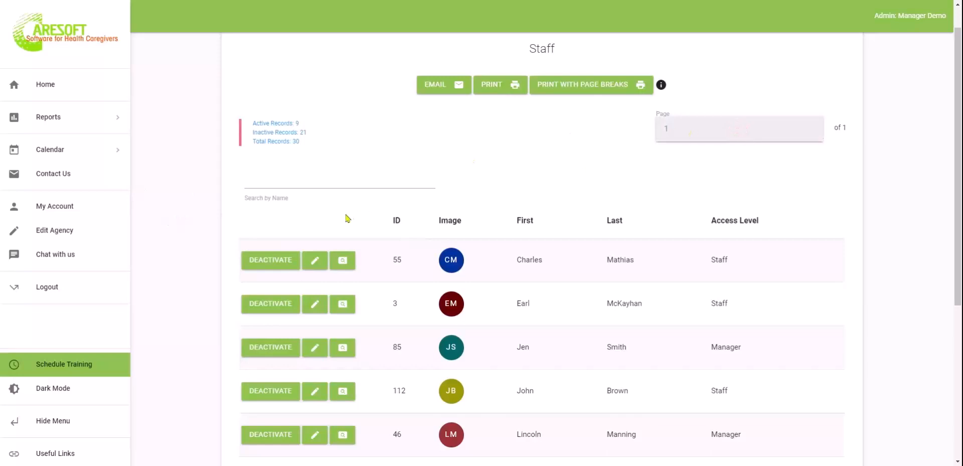
left_click(169, 203)
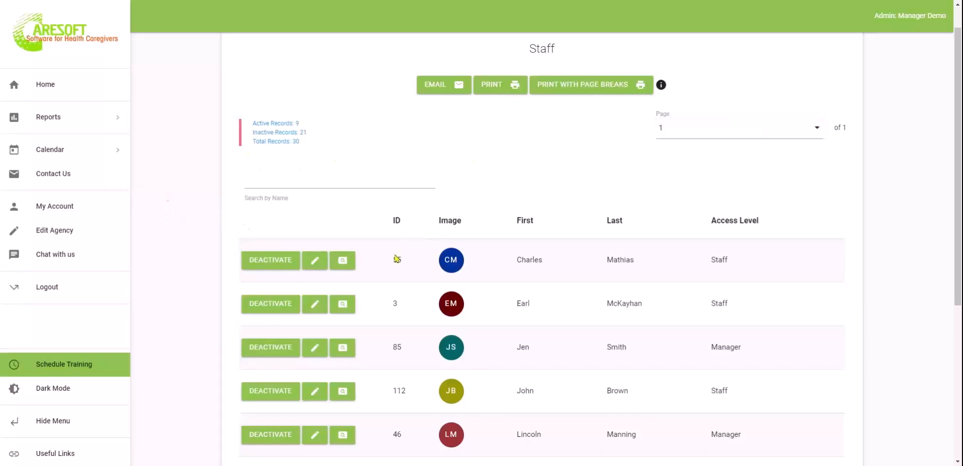
scroll(397, 258, "down", 1)
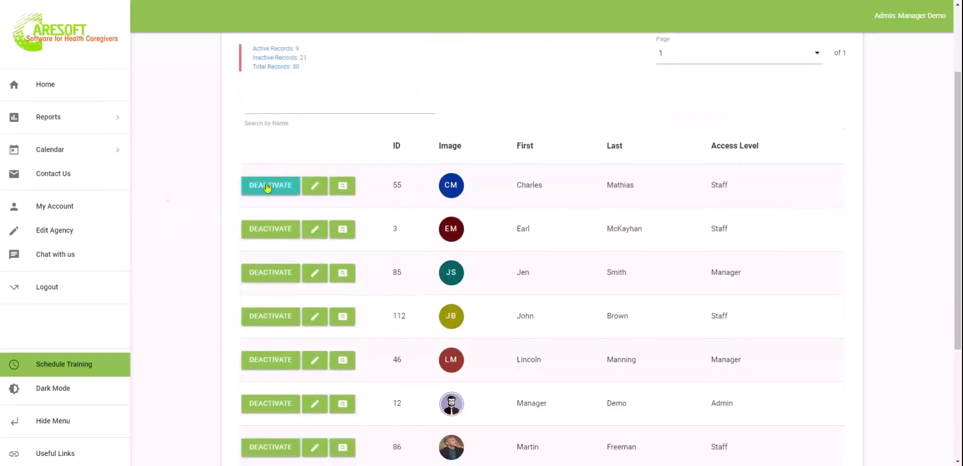
left_click(341, 187)
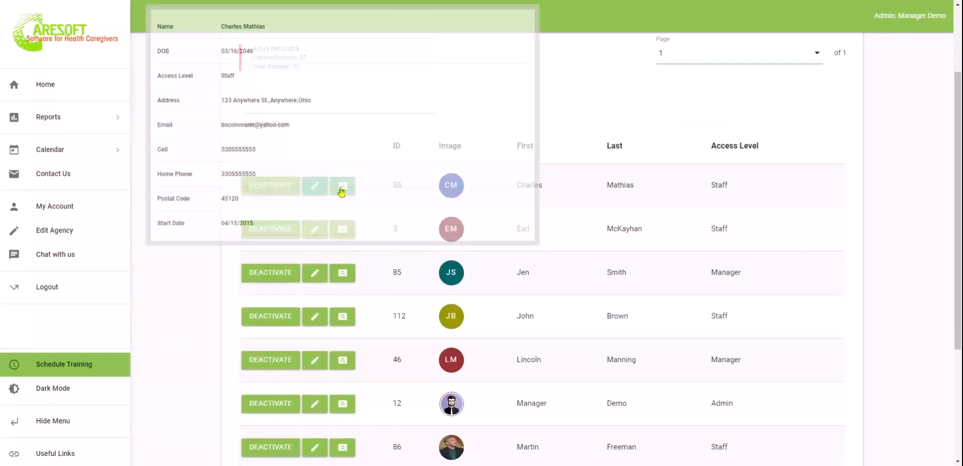
left_click(143, 327)
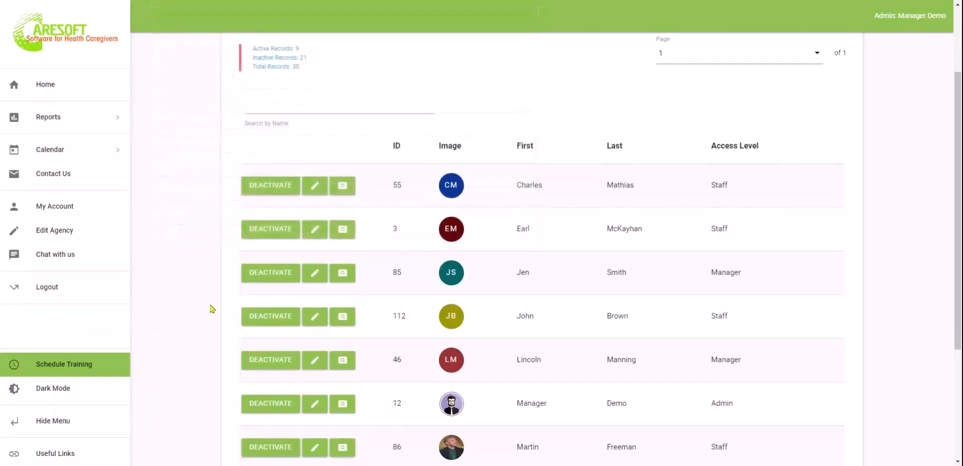
scroll(634, 381, "down", 2)
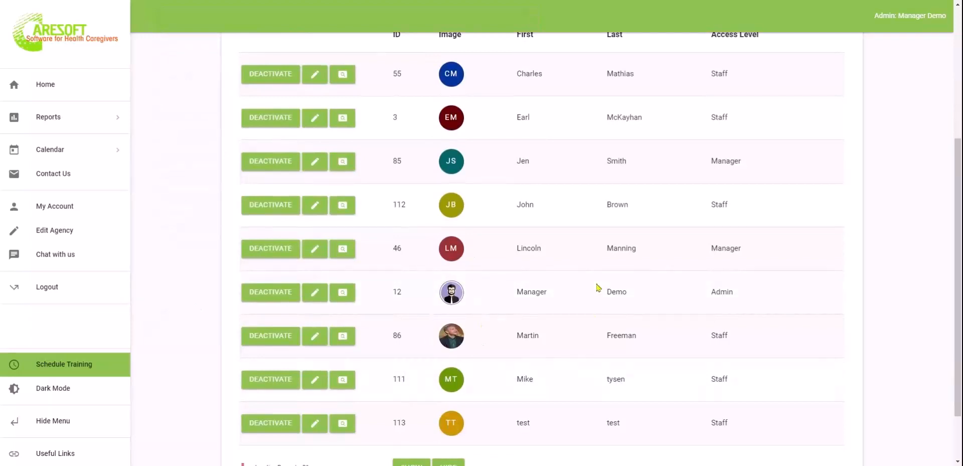
scroll(598, 287, "up", 2)
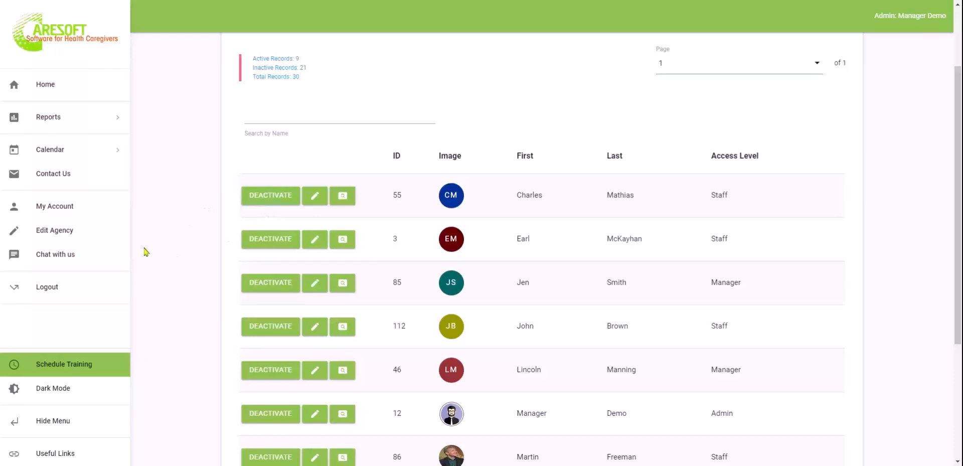
scroll(145, 252, "down", 4)
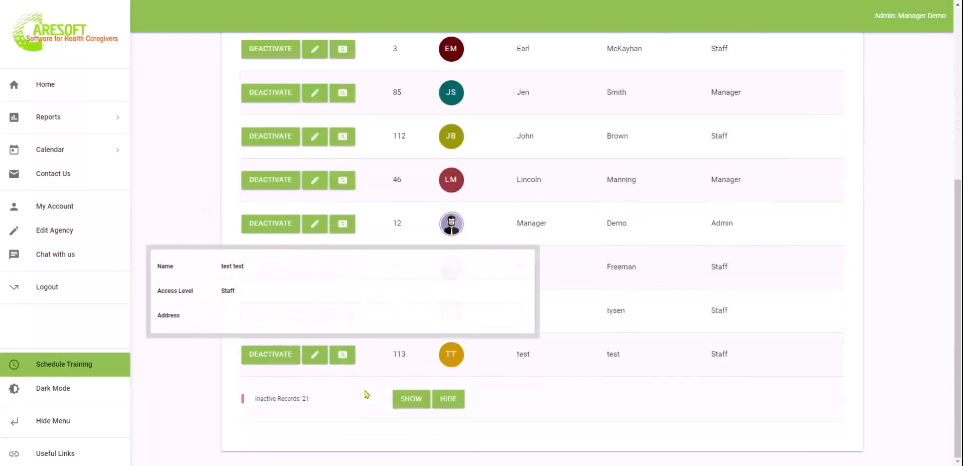
left_click(410, 400)
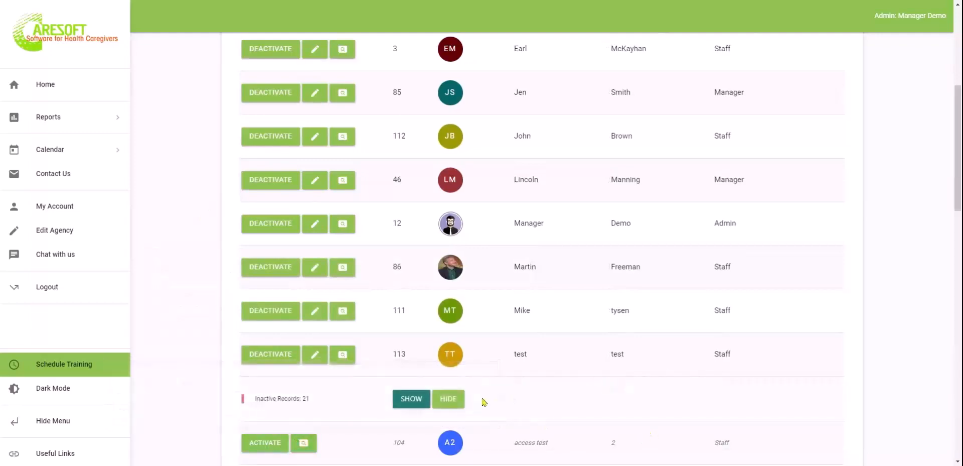
left_click(453, 402)
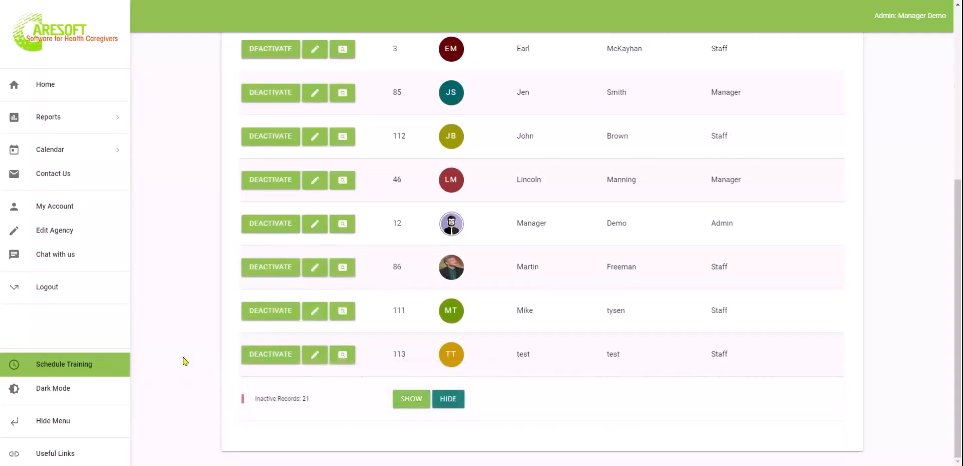
scroll(192, 360, "up", 1)
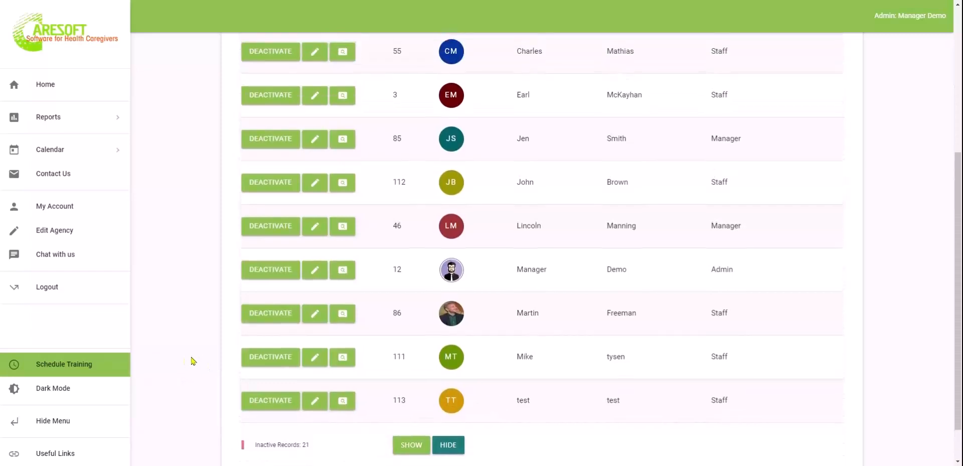
scroll(191, 360, "down", 1)
scroll(191, 360, "up", 6)
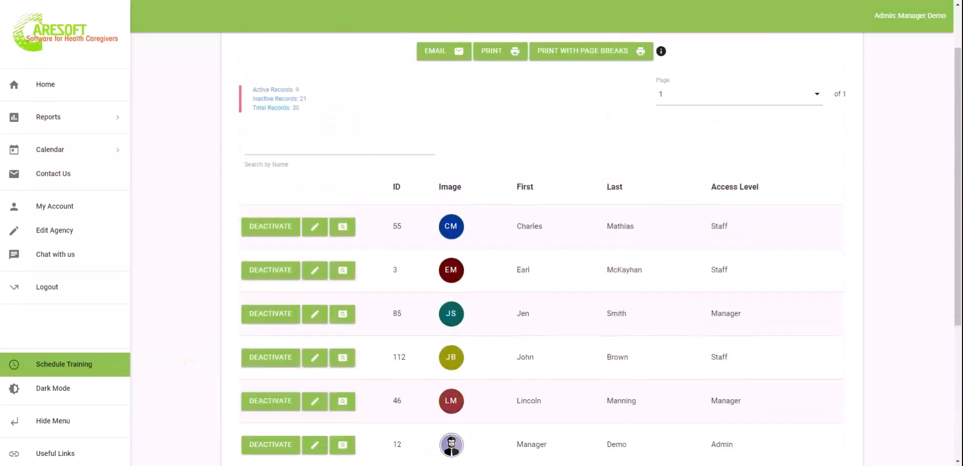
scroll(191, 360, "down", 2)
scroll(542, 301, "down", 1)
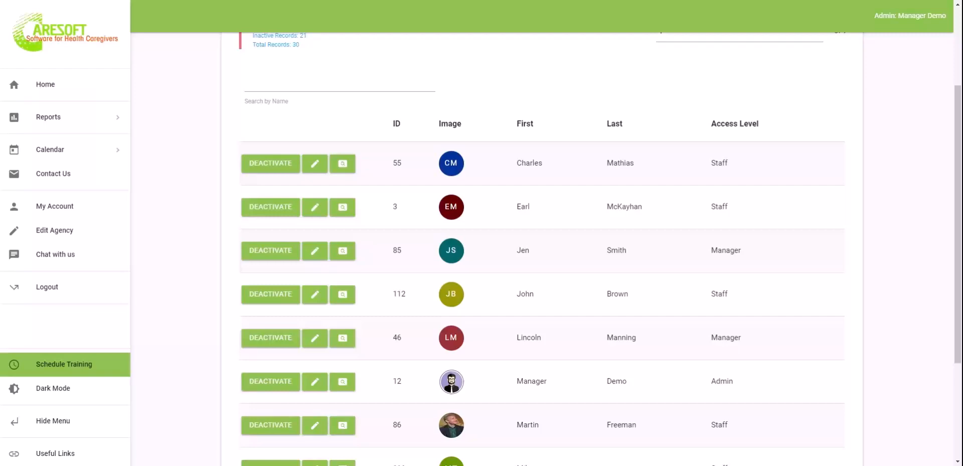
Return Home and start a new Resident Entry Form, placing the cursor in First Name
scroll(183, 270, "up", 3)
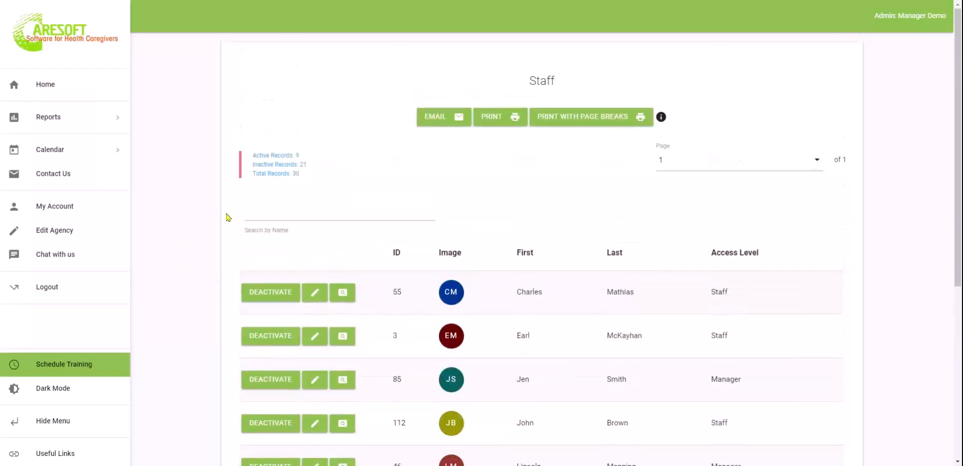
left_click(52, 84)
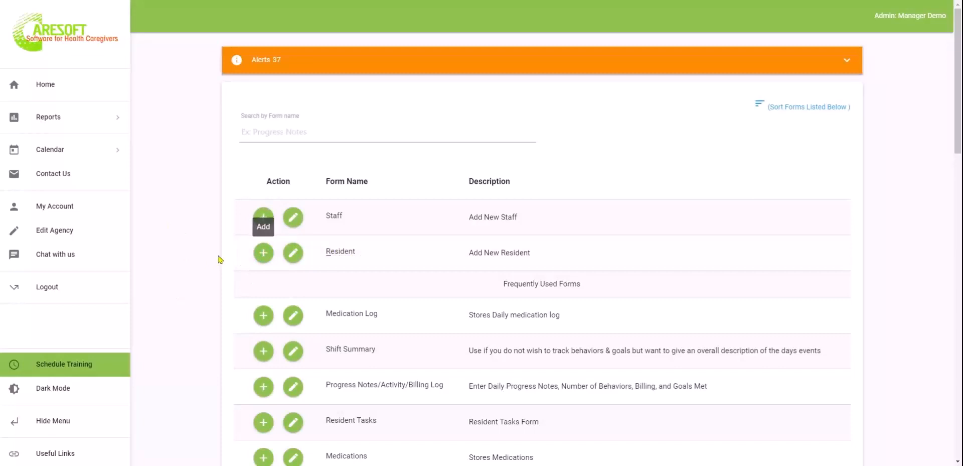
left_click(262, 254)
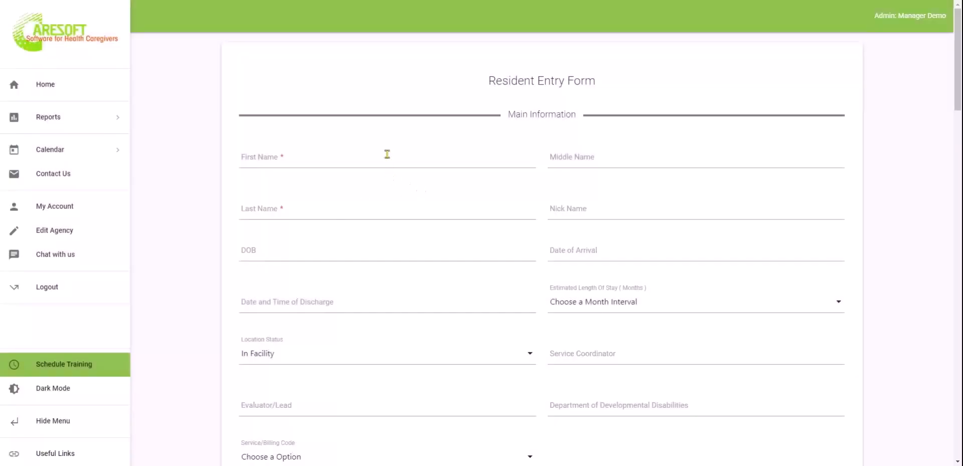
left_click(387, 154)
Expand and collapse the ICD 10 Diagnosis and Housing sections
left_click(399, 208)
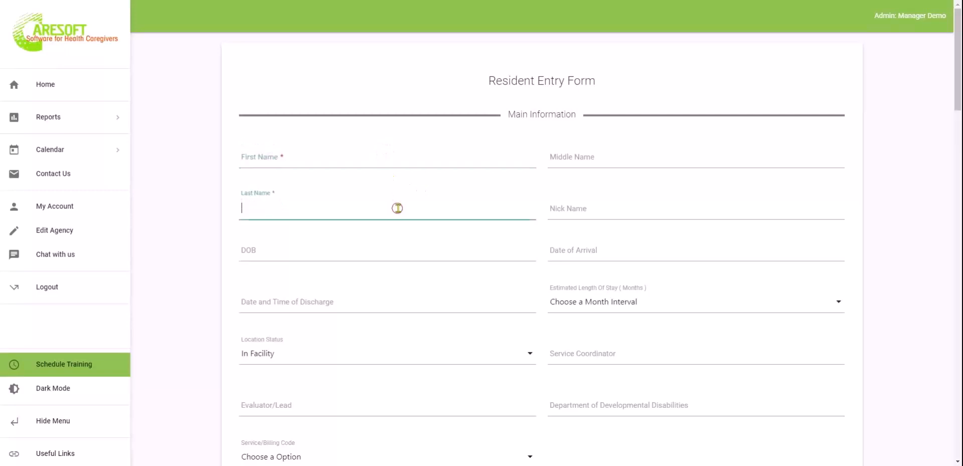
scroll(441, 302, "down", 2)
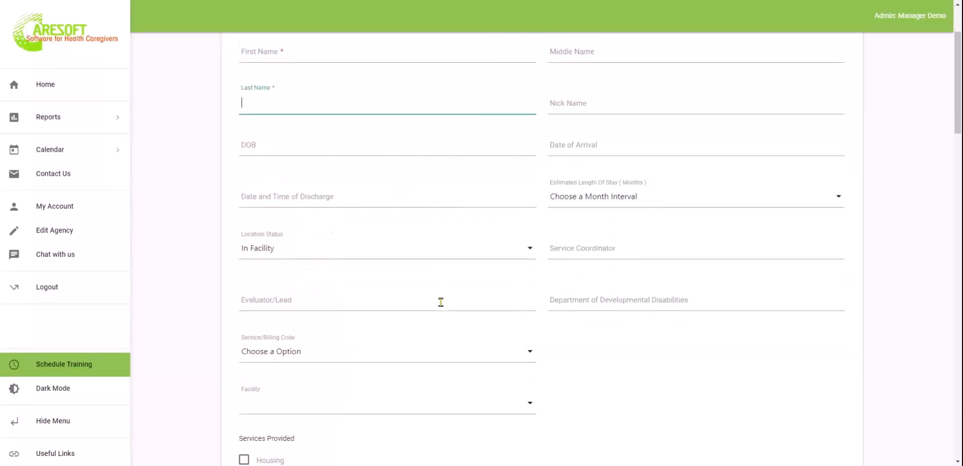
scroll(677, 387, "down", 7)
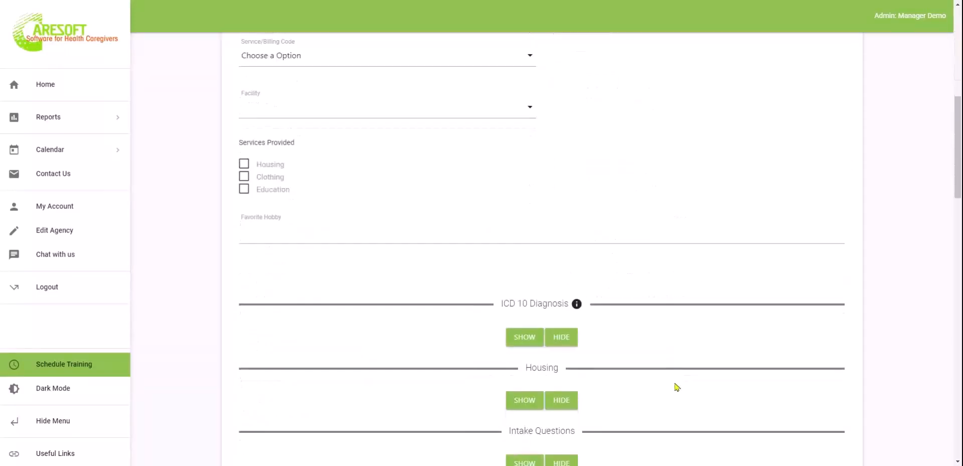
left_click(524, 292)
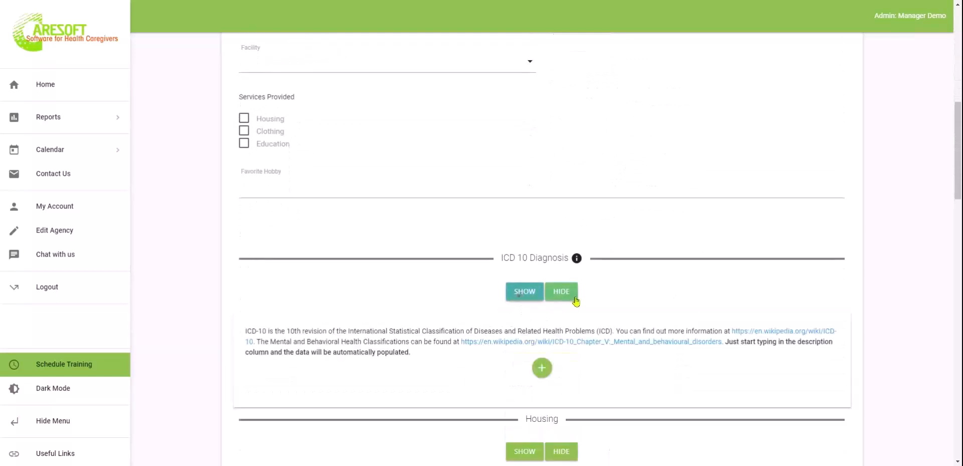
left_click(562, 293)
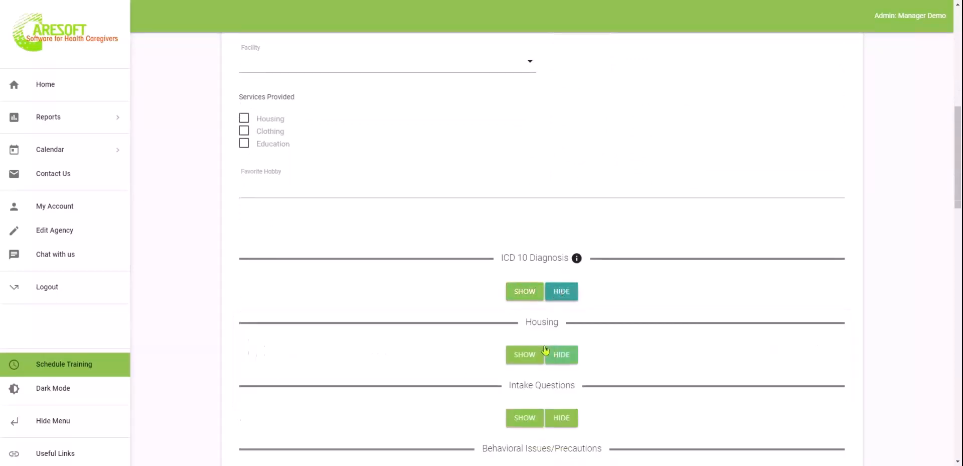
left_click(517, 355)
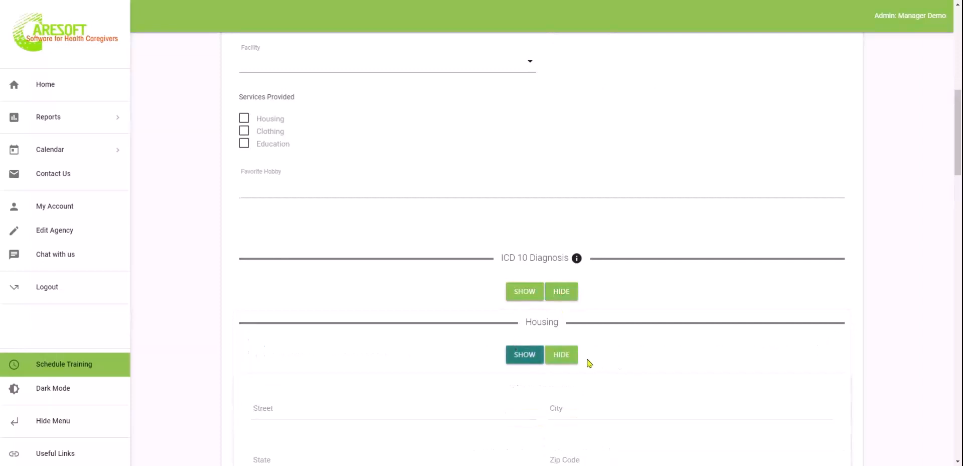
scroll(673, 348, "down", 2)
left_click(569, 248)
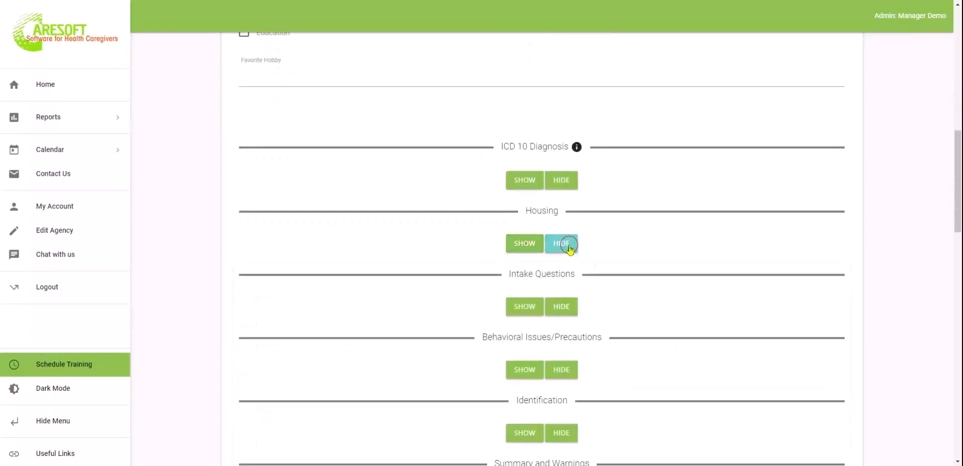
Expand the Intake Questions section, check the therapy attendance question, then collapse it
scroll(570, 249, "down", 2)
left_click(540, 194)
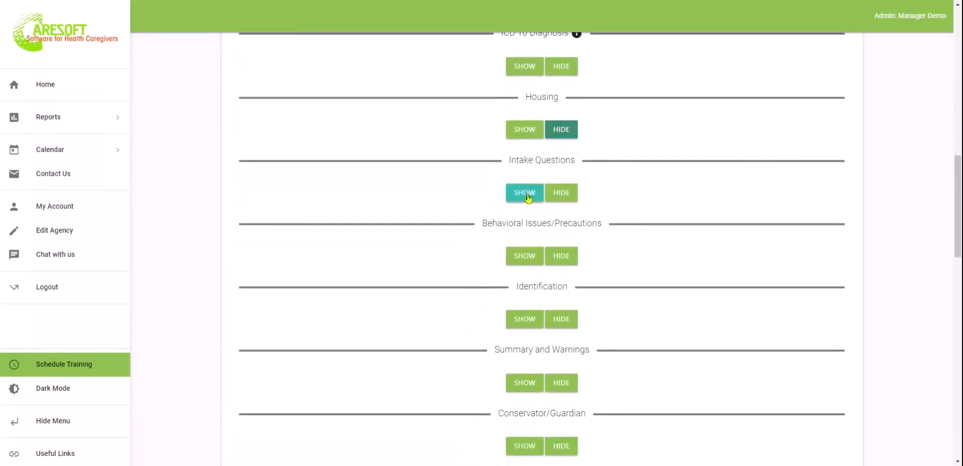
left_click(653, 330)
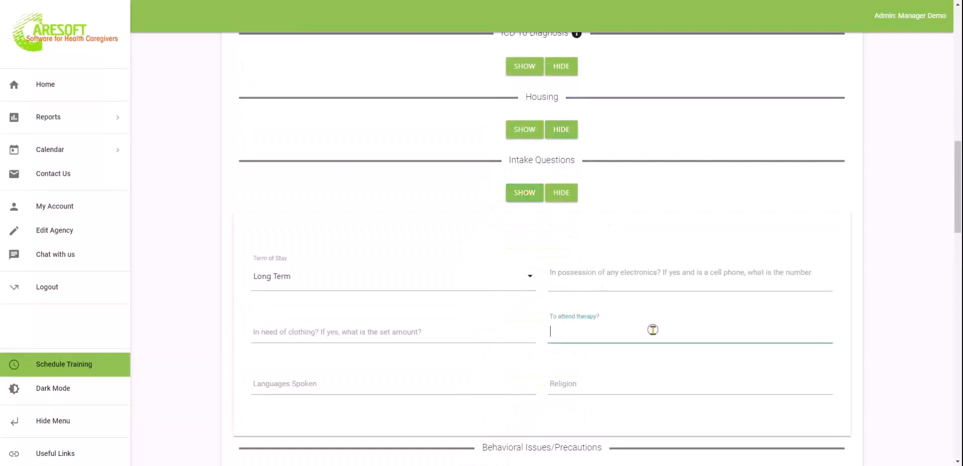
left_click(562, 191)
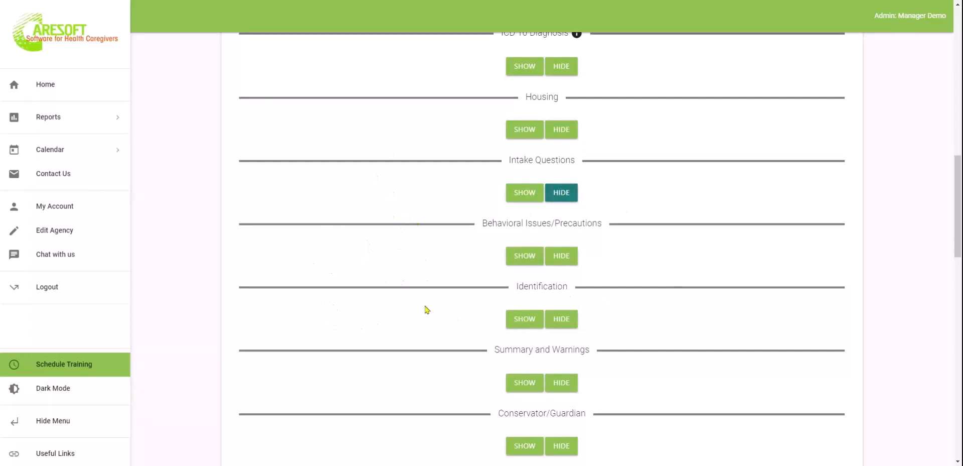
scroll(344, 282, "down", 2)
scroll(342, 281, "up", 2)
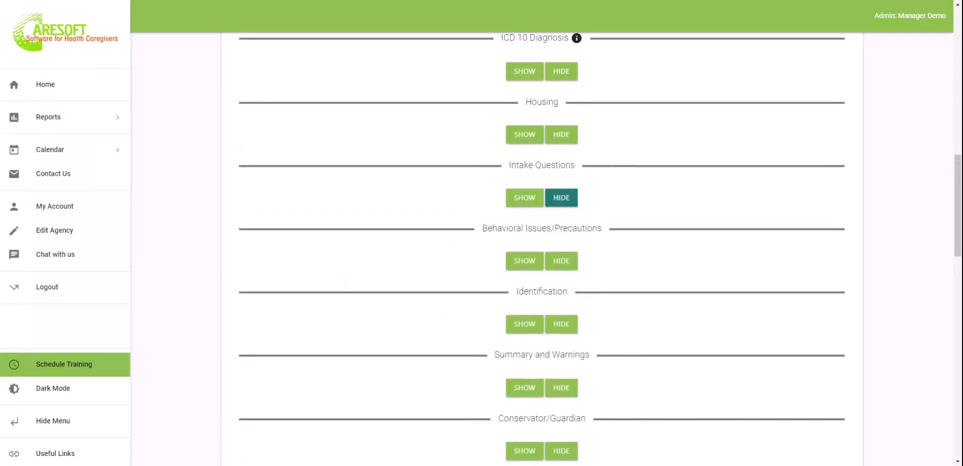
left_click(438, 203)
Add a behavioral issue entry, collapse Behavioral Issues/Precautions, and show Identification
scroll(742, 271, "down", 2)
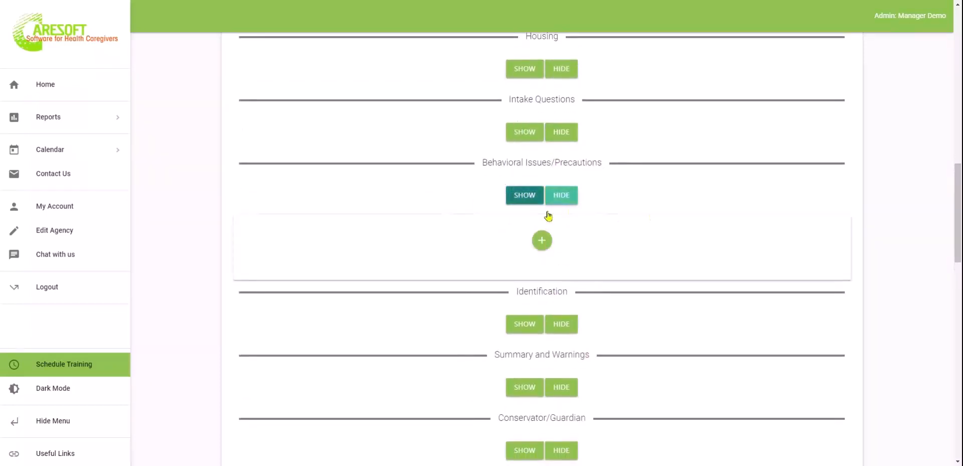
left_click(542, 240)
left_click(563, 196)
left_click(523, 264)
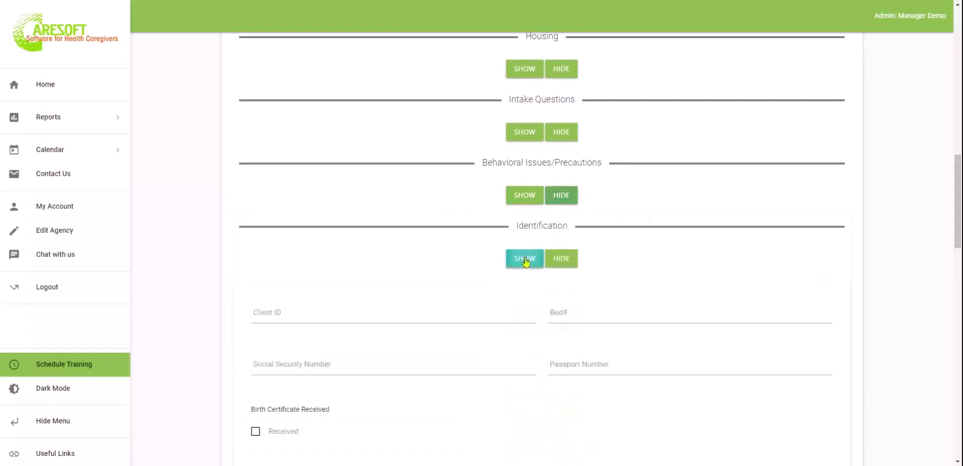
scroll(625, 344, "down", 1)
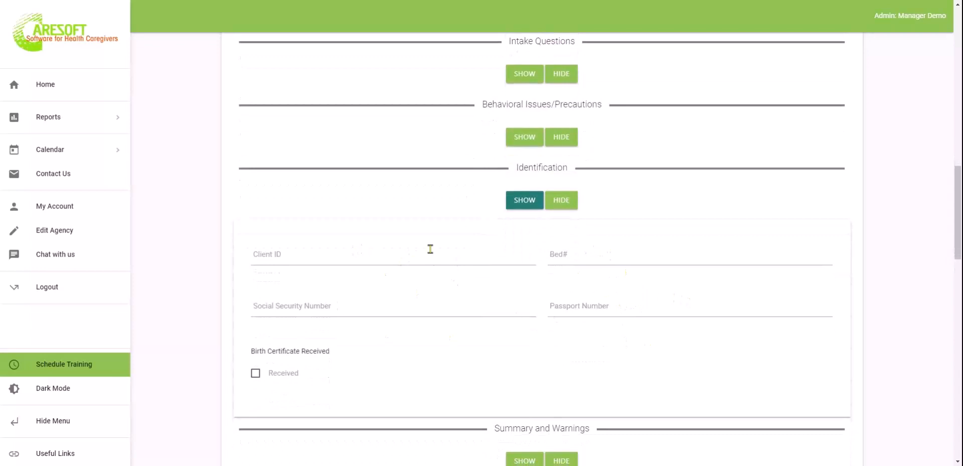
left_click(59, 231)
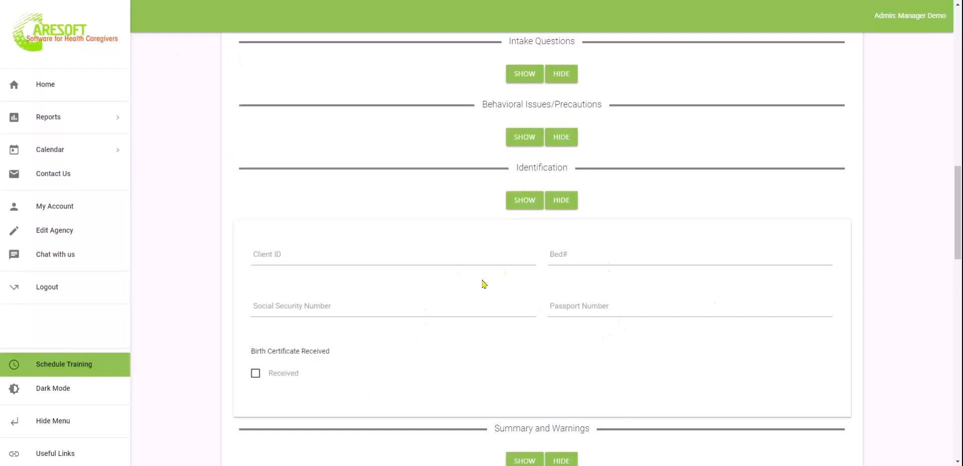
left_click(426, 255)
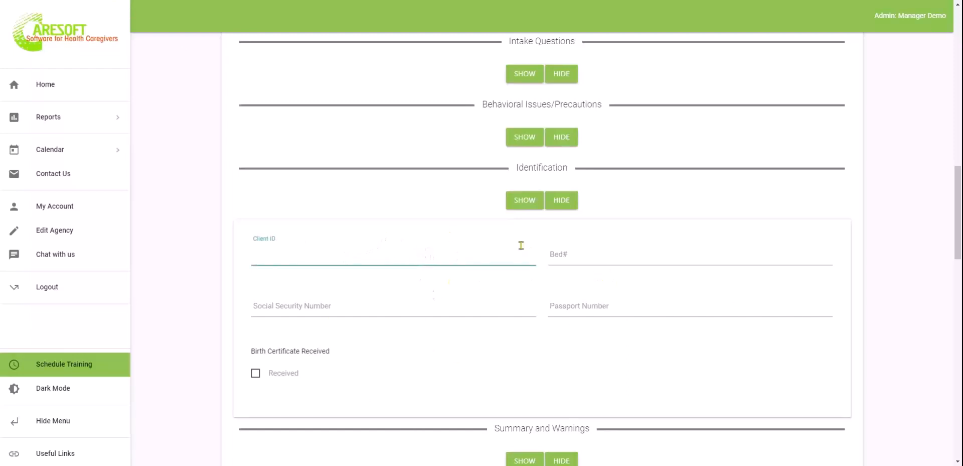
left_click(598, 256)
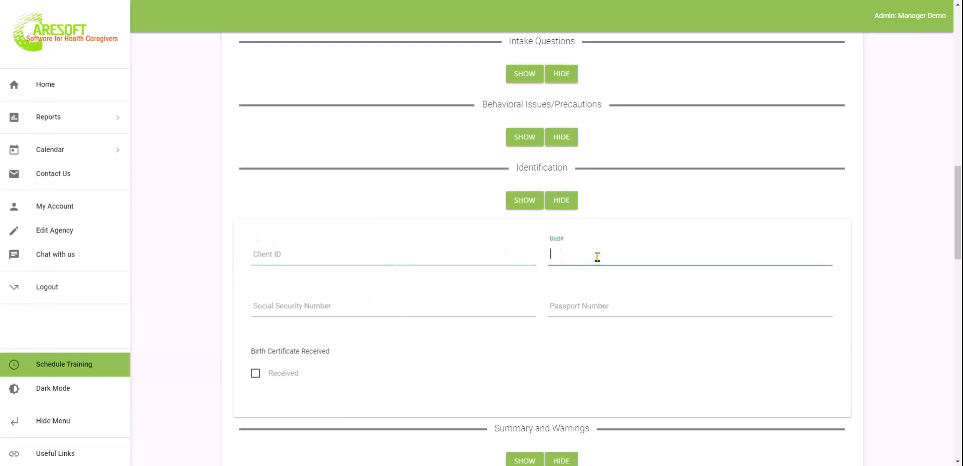
left_click(67, 231)
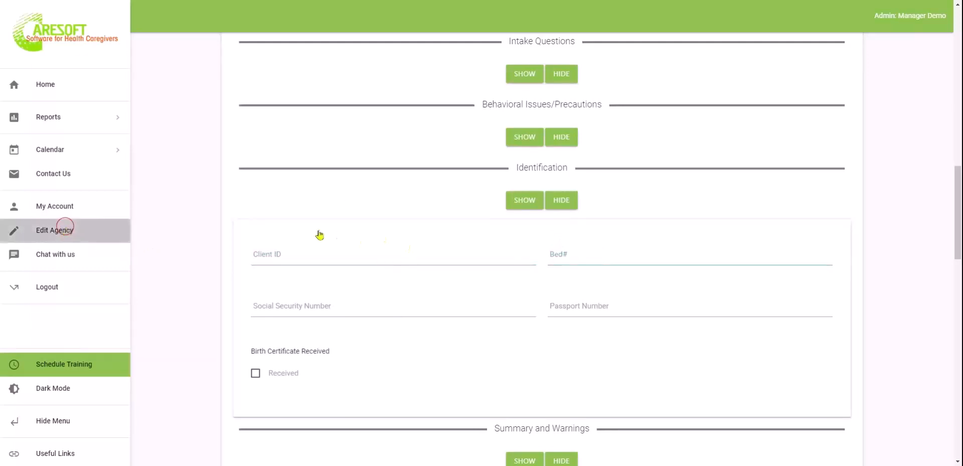
Check the Resident ID Label and Secondary Resident ID Label settings, then return Home
scroll(428, 253, "down", 12)
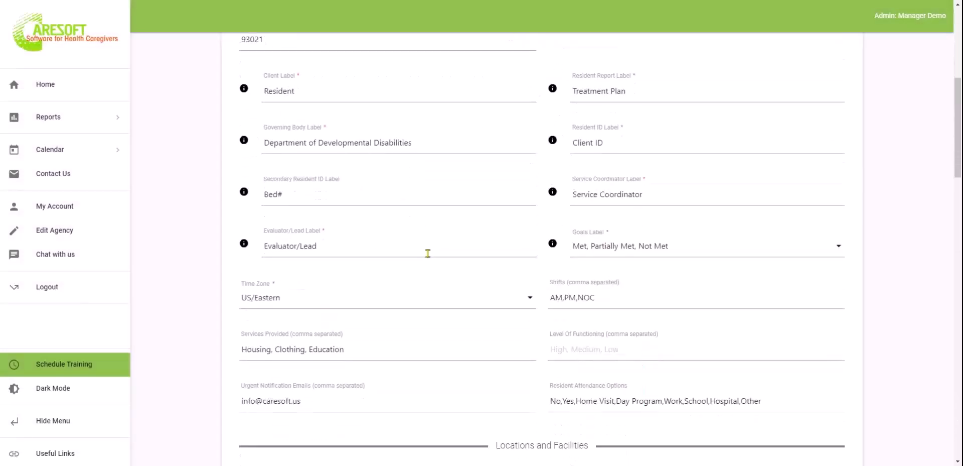
scroll(426, 251, "up", 8)
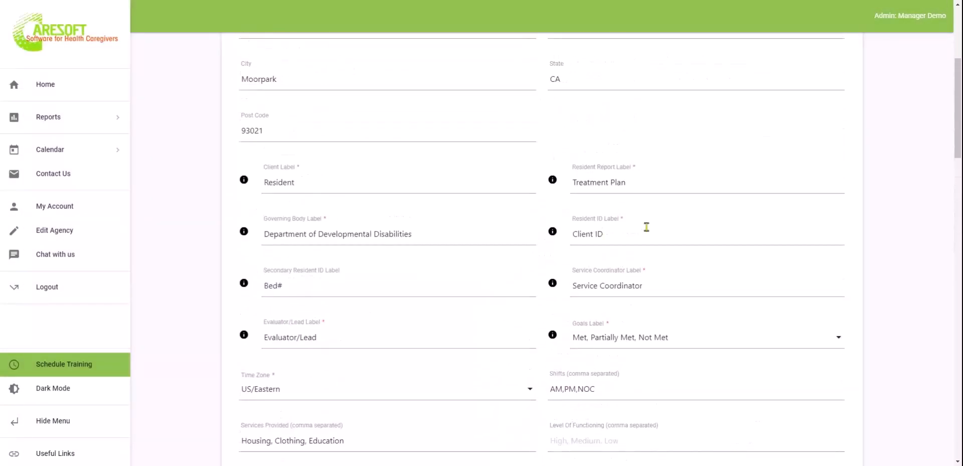
left_click(643, 229)
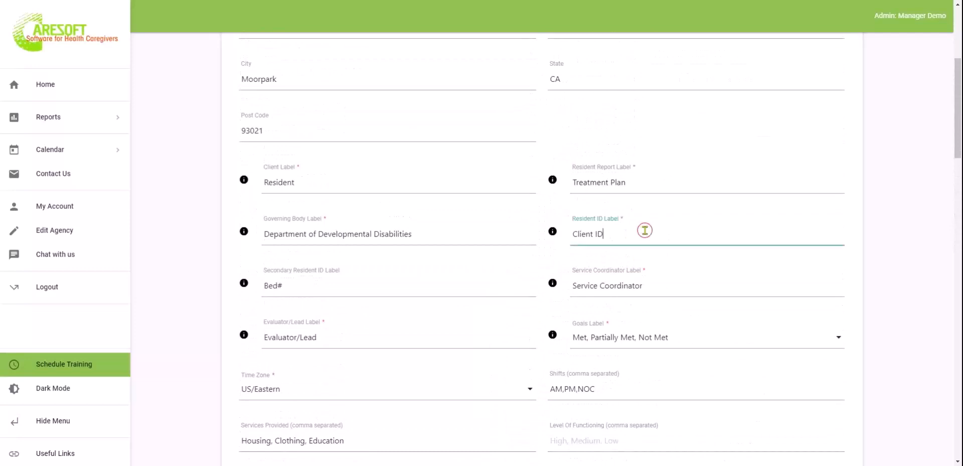
left_click(356, 290)
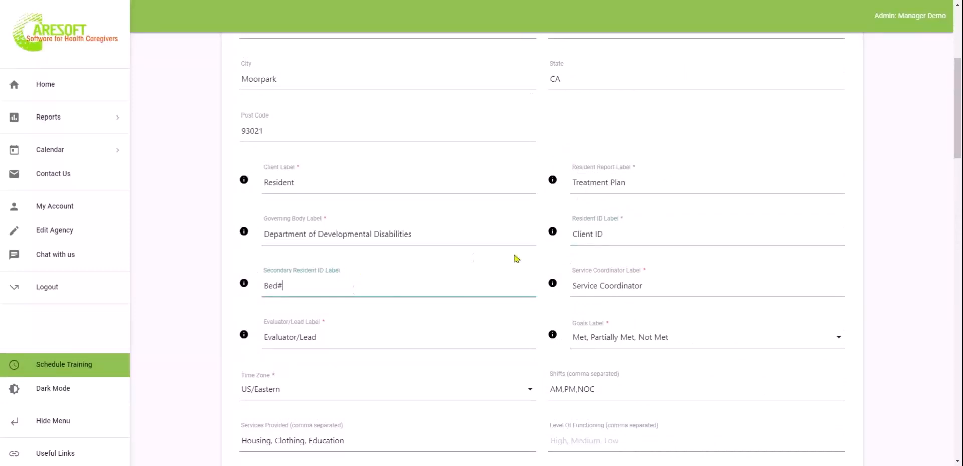
left_click(63, 84)
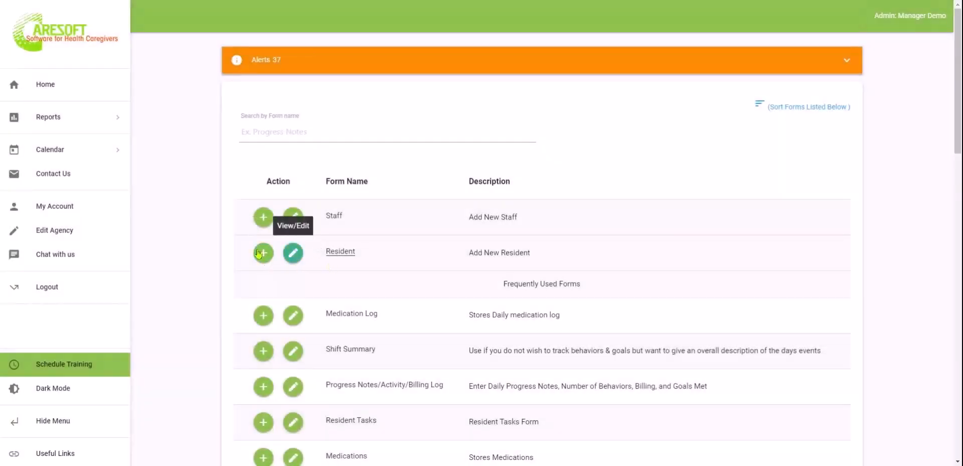
Start a new resident entry, showing Identification and Summary and Warnings with the report summary editor
left_click(262, 255)
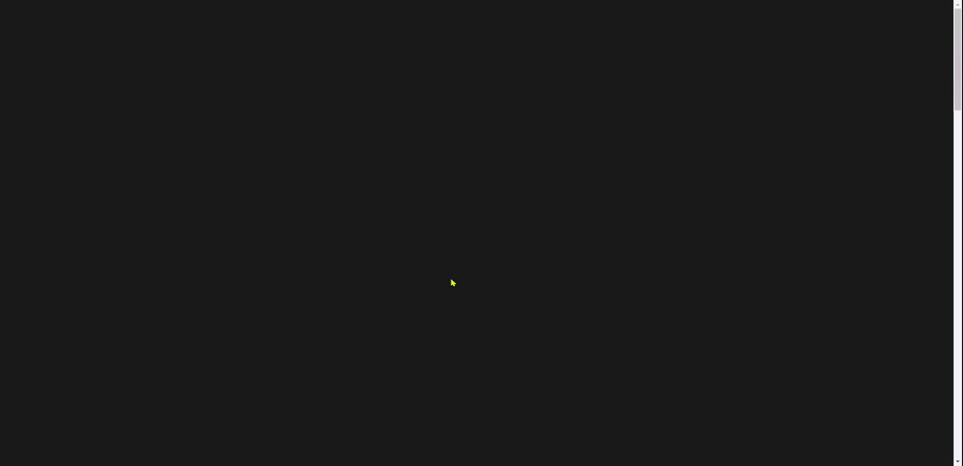
scroll(453, 283, "down", 15)
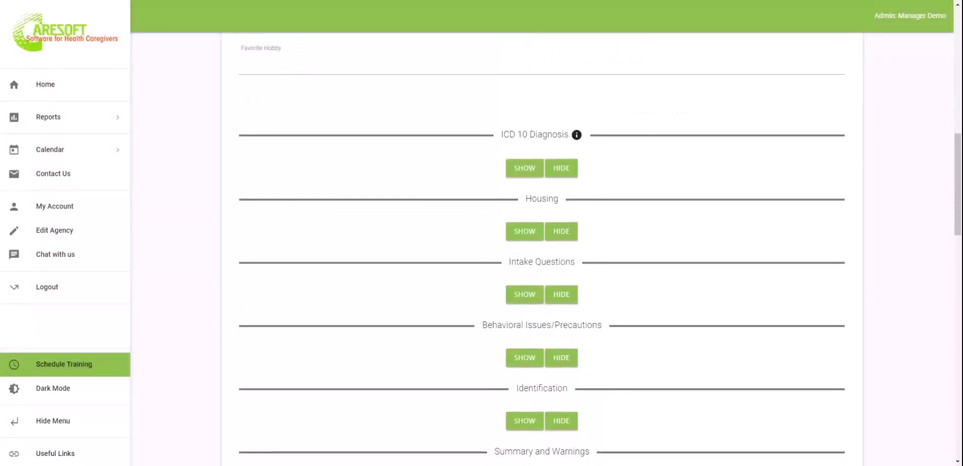
scroll(532, 137, "up", 1)
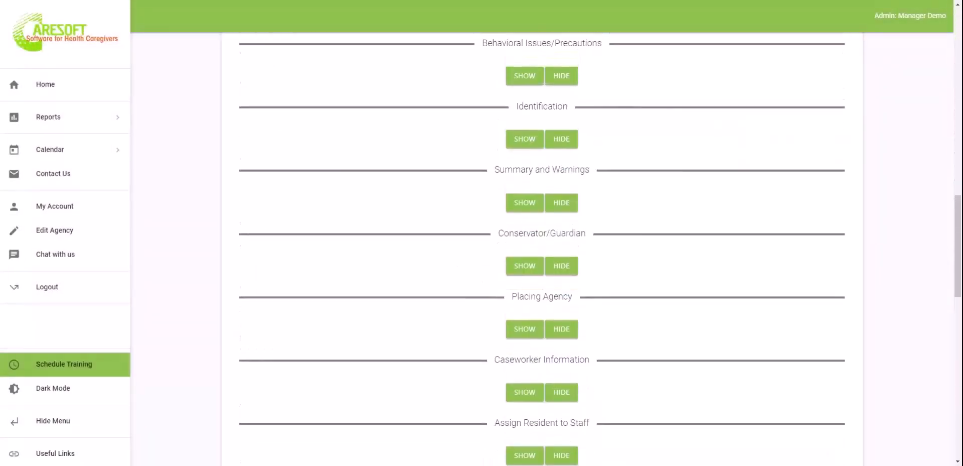
left_click(534, 138)
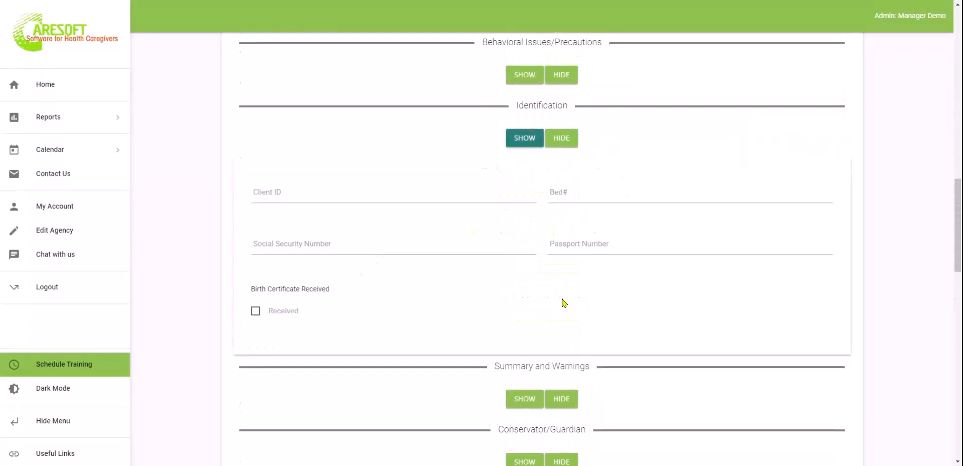
scroll(551, 294, "down", 3)
left_click(526, 255)
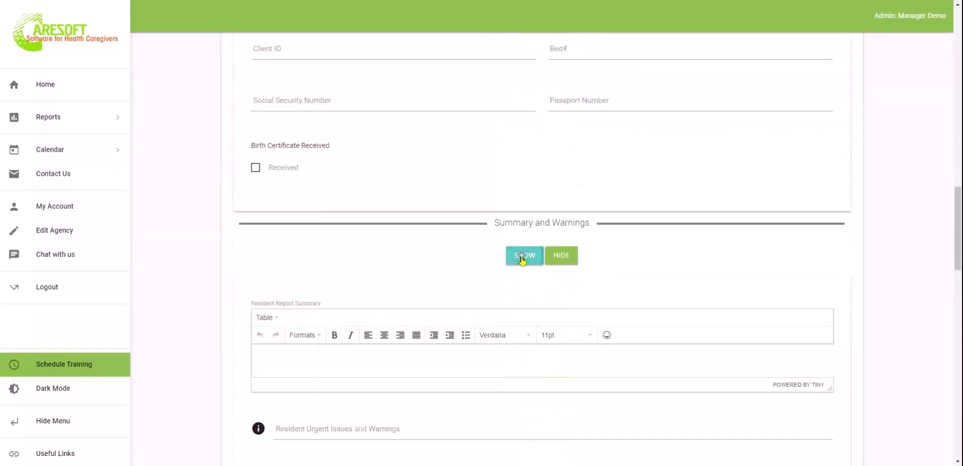
left_click(565, 375)
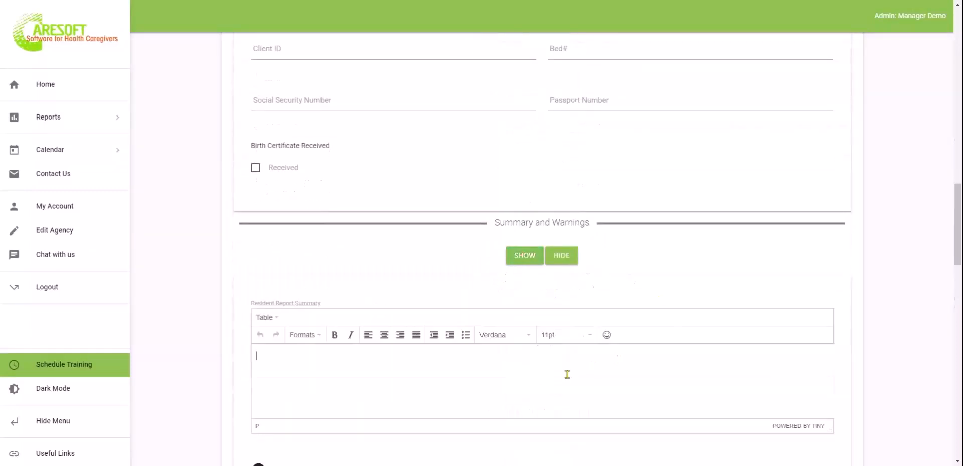
scroll(567, 374, "down", 3)
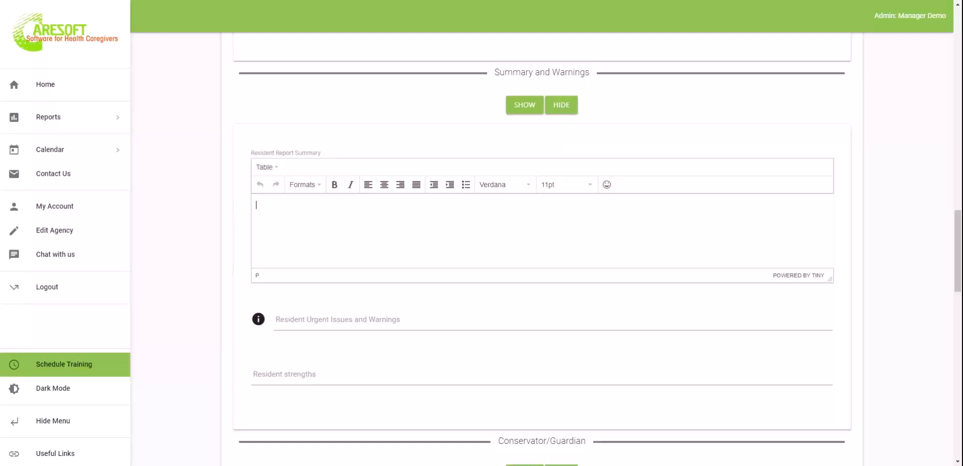
Click into urgent issues and warnings, then show Conservator/Guardian and Placing Agency sections
left_click(482, 316)
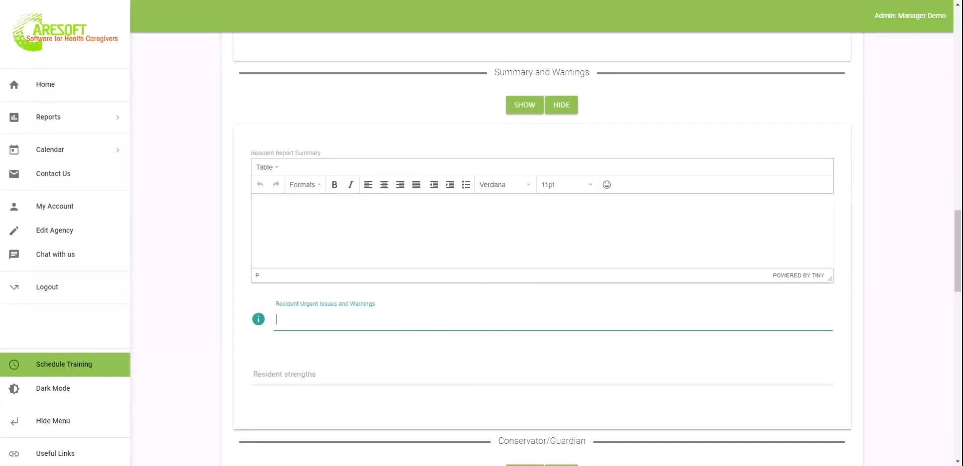
scroll(657, 335, "down", 4)
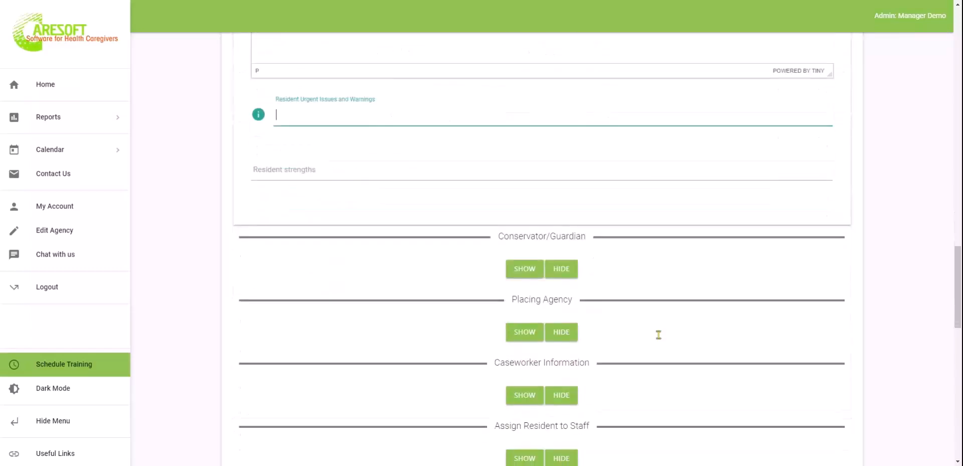
left_click(525, 269)
scroll(527, 273, "down", 3)
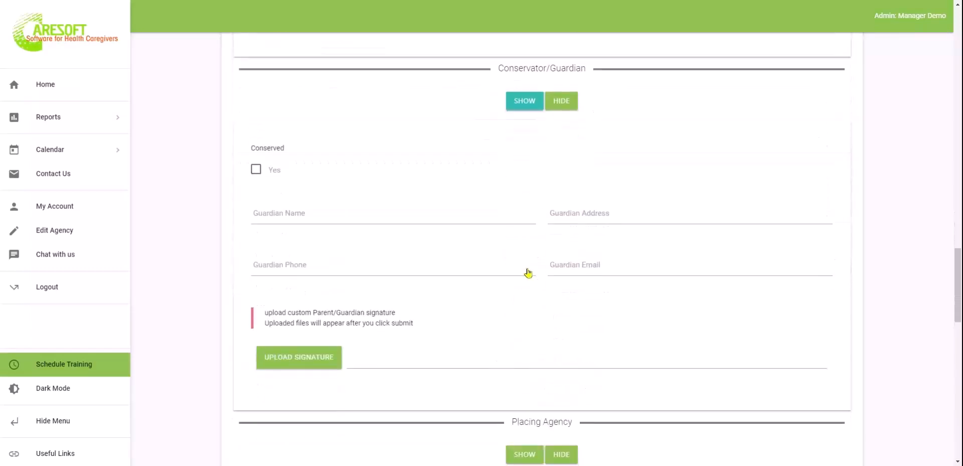
scroll(545, 370, "down", 2)
left_click(519, 329)
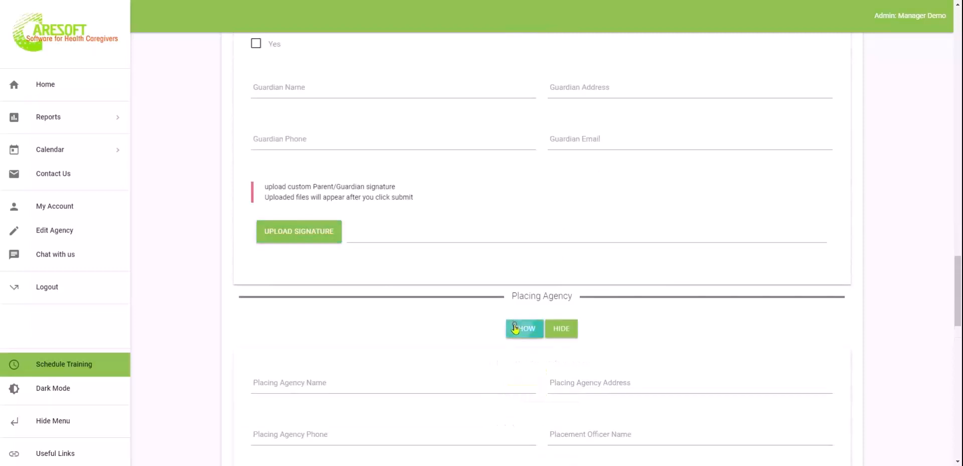
scroll(515, 329, "down", 4)
Show Caseworker Information, add an empty caseworker entry, and show Assign Resident to Staff
left_click(515, 329)
scroll(517, 327, "down", 4)
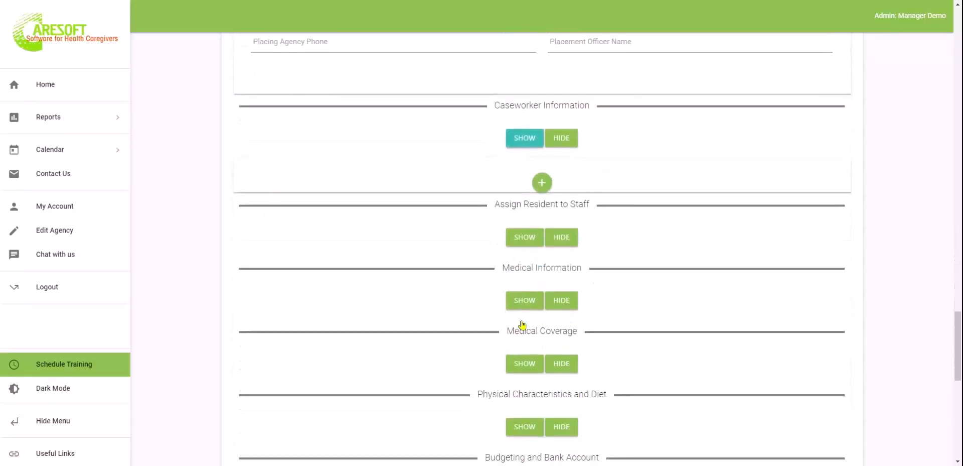
left_click(537, 186)
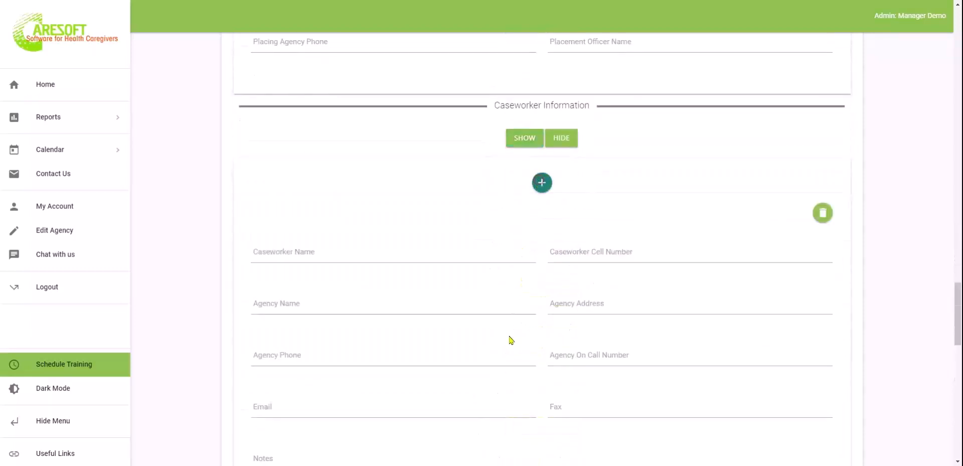
scroll(510, 337, "down", 5)
scroll(510, 340, "down", 2)
left_click(524, 202)
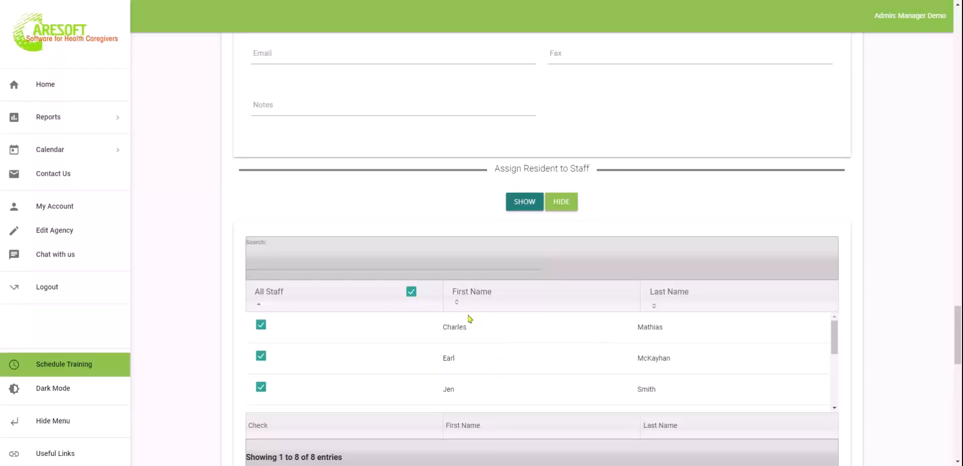
Toggle the staff checkboxes so the resident is assigned to all staff
left_click(411, 291)
left_click(260, 325)
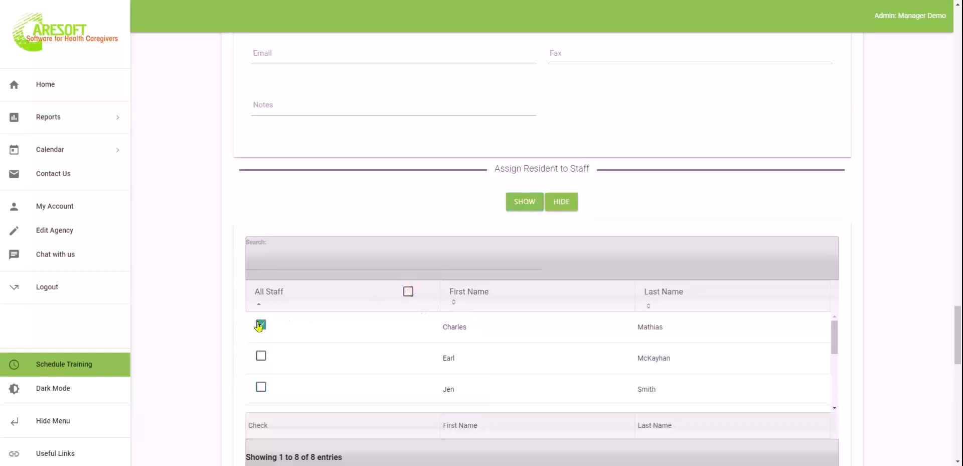
left_click(407, 292)
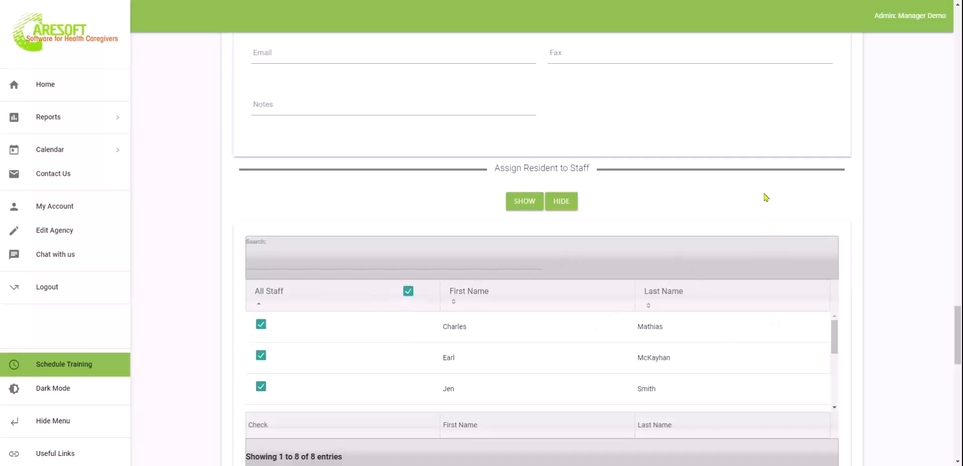
scroll(768, 196, "down", 5)
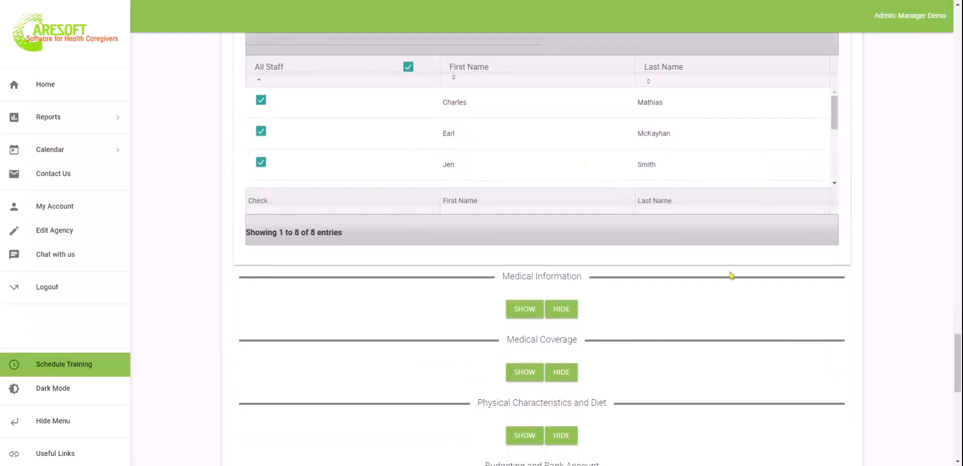
scroll(746, 340, "down", 4)
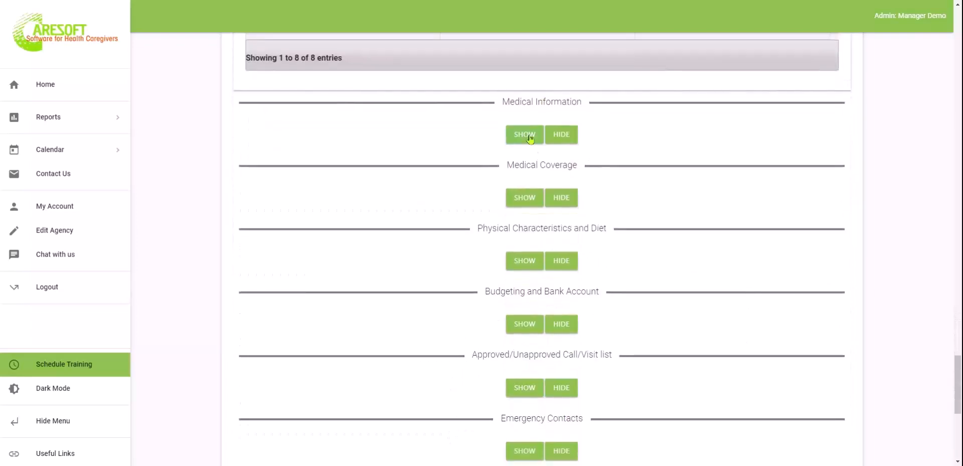
Show the Medical Coverage, Physical Characteristics and Diet, and Budgeting and Bank Account sections
left_click(527, 134)
left_click(565, 136)
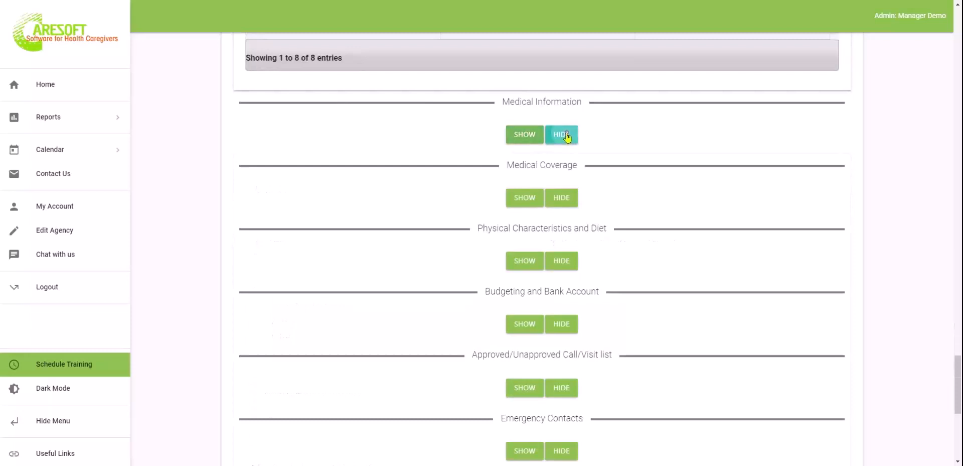
left_click(523, 199)
scroll(647, 268, "down", 5)
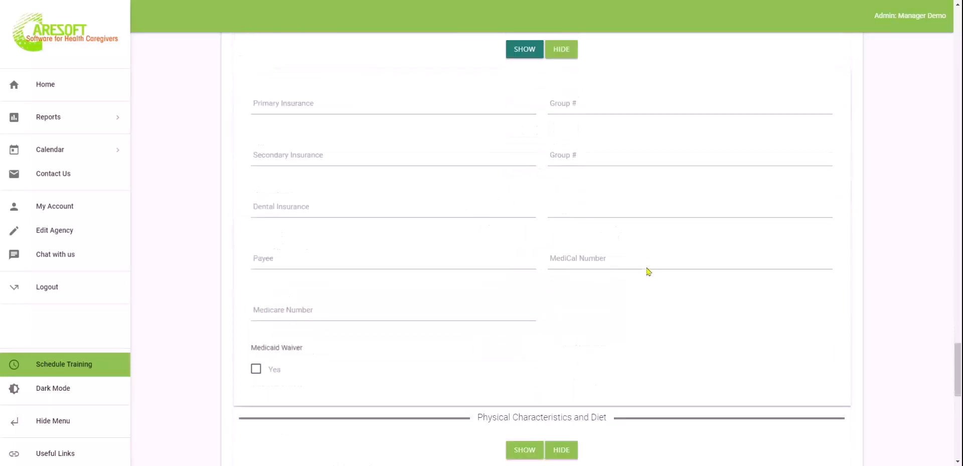
left_click(525, 328)
scroll(525, 327, "down", 8)
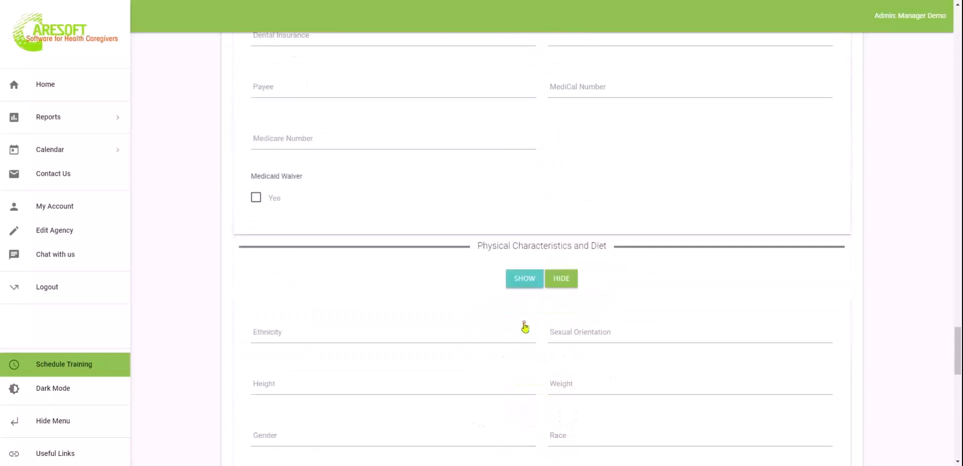
scroll(525, 327, "down", 5)
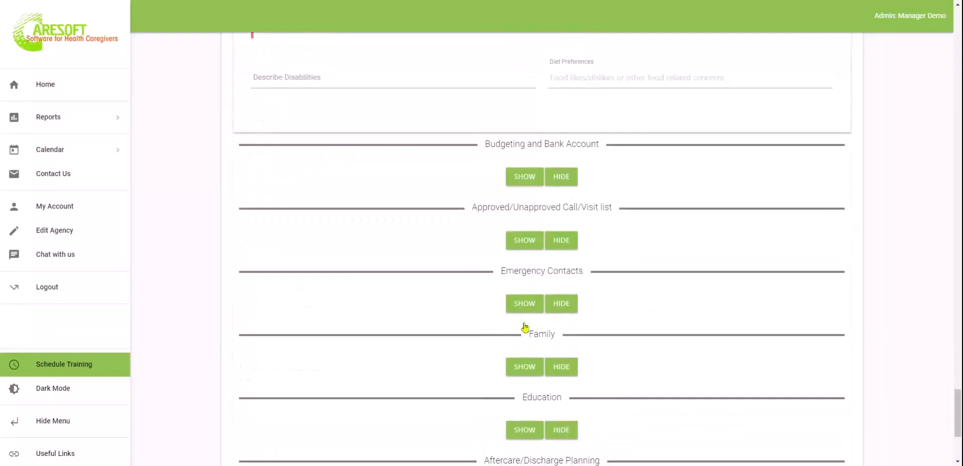
left_click(528, 175)
scroll(641, 255, "down", 6)
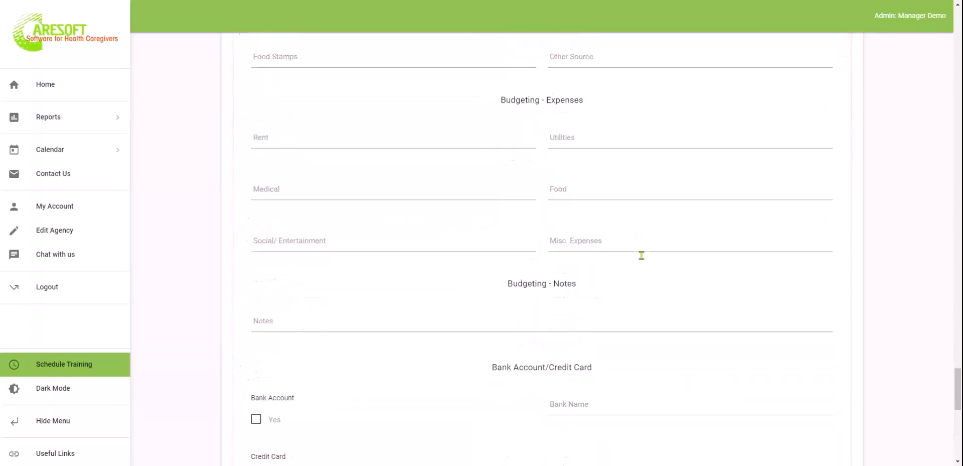
scroll(640, 254, "down", 6)
Show the Call/Visit list and add an empty entry, leaving its approval status unset
left_click(521, 264)
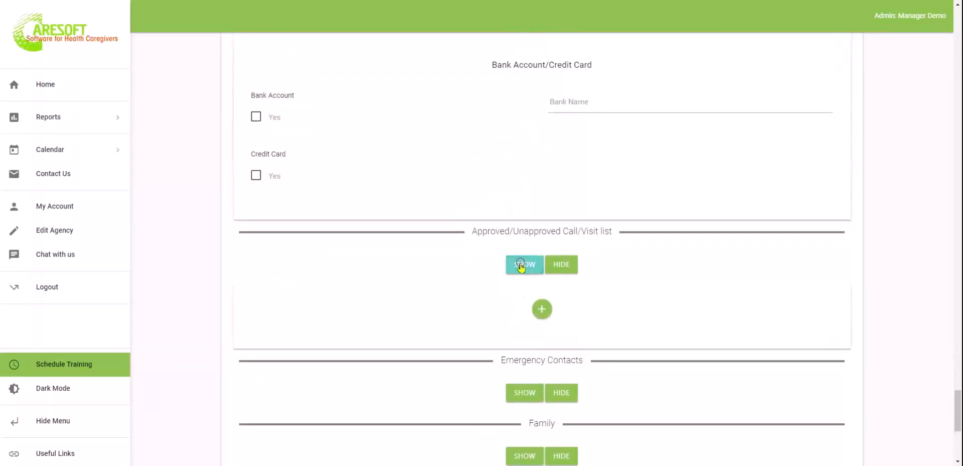
left_click(542, 309)
scroll(544, 311, "down", 4)
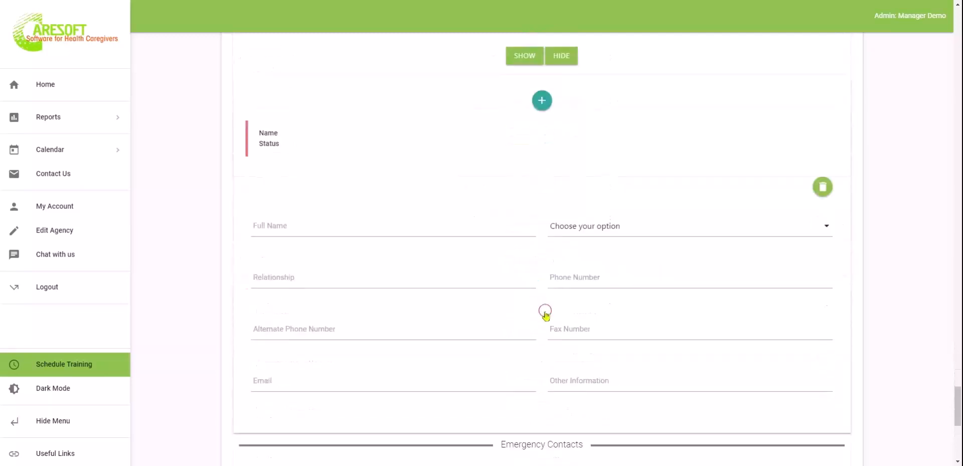
left_click(632, 225)
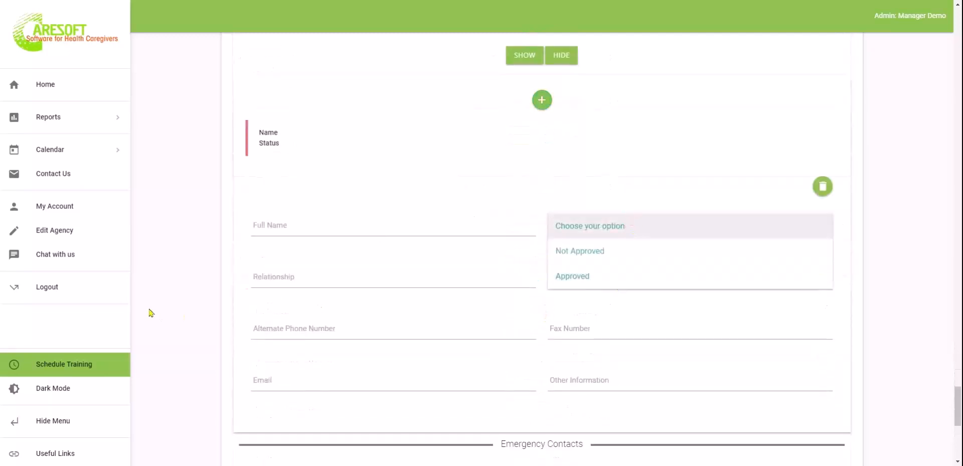
left_click(191, 306)
scroll(192, 306, "down", 4)
Show Emergency Contacts and Family, adding an empty family member entry
left_click(522, 257)
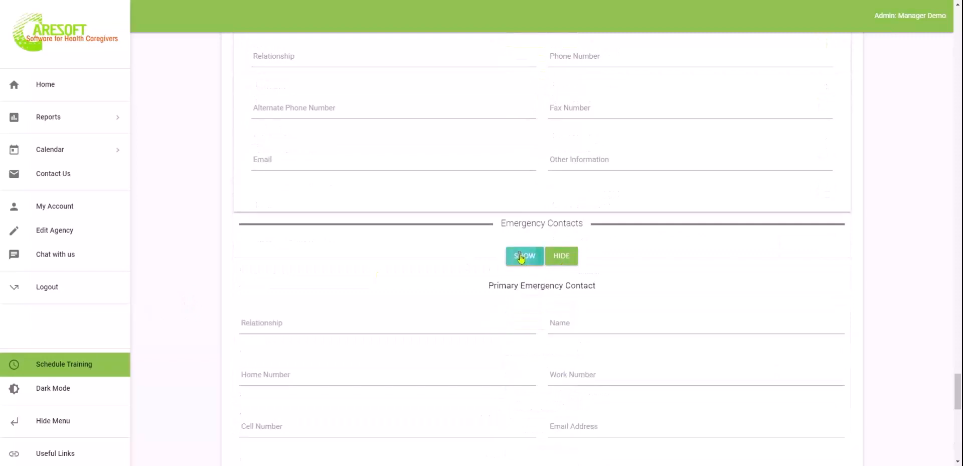
scroll(520, 258, "down", 10)
scroll(519, 258, "up", 2)
scroll(518, 258, "down", 2)
left_click(524, 264)
scroll(525, 265, "down", 3)
left_click(542, 175)
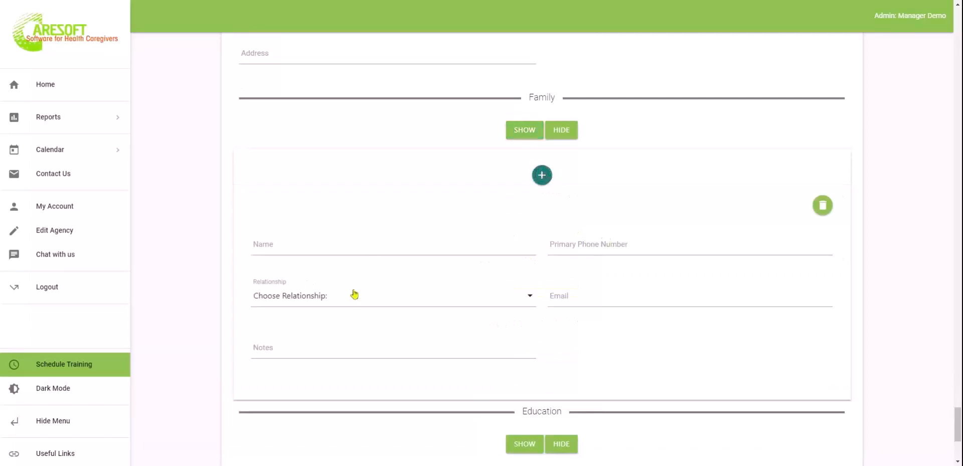
left_click(355, 293)
scroll(176, 296, "down", 4)
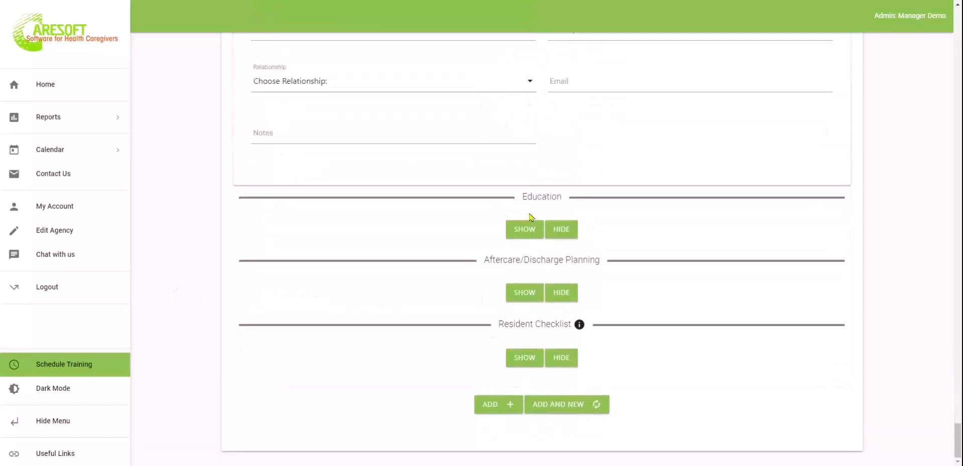
Show Education, Aftercare/Discharge Planning, and the Resident Checklist sections
left_click(525, 230)
scroll(661, 346, "down", 3)
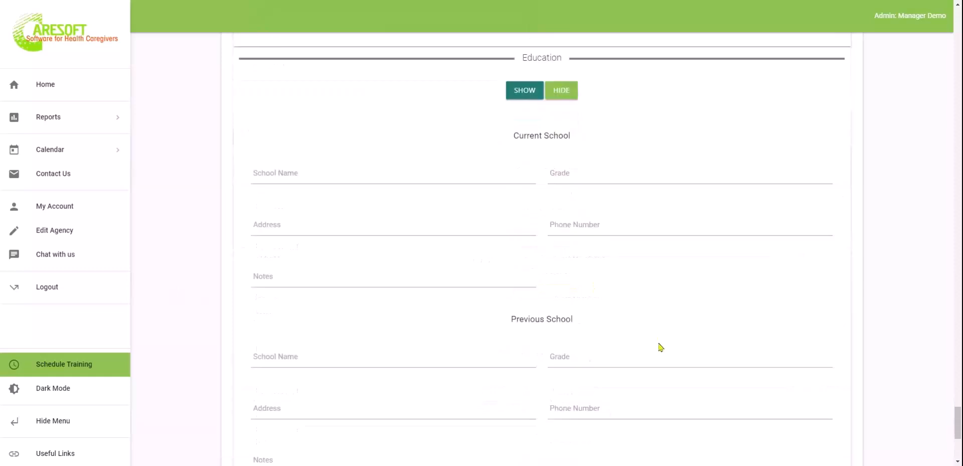
scroll(661, 347, "down", 5)
left_click(525, 292)
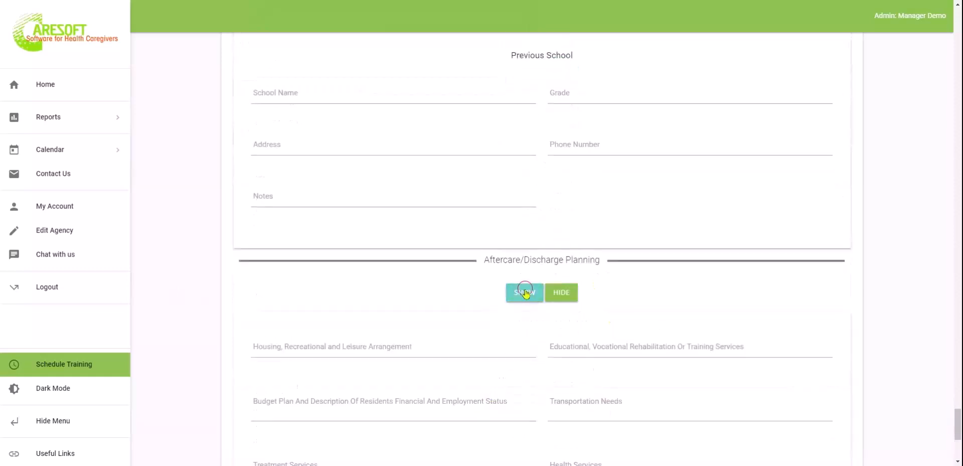
scroll(699, 339, "down", 2)
left_click(681, 307)
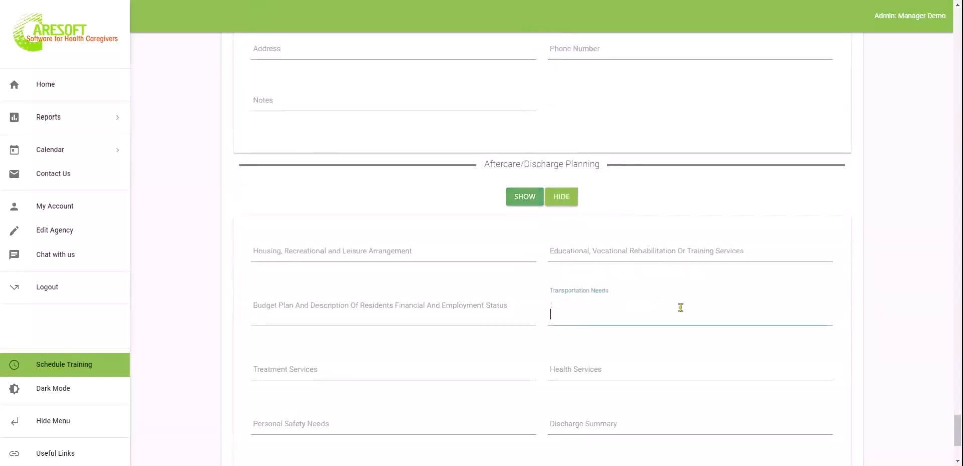
left_click(655, 368)
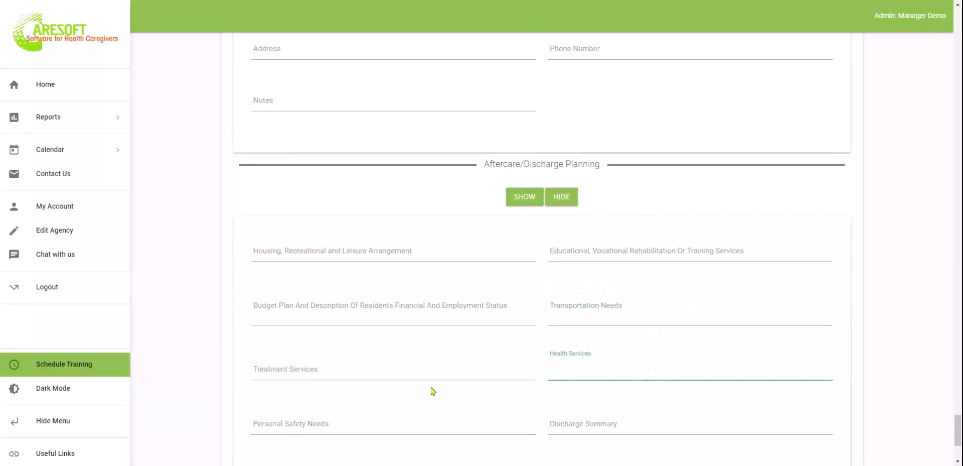
left_click(435, 368)
scroll(435, 367, "down", 3)
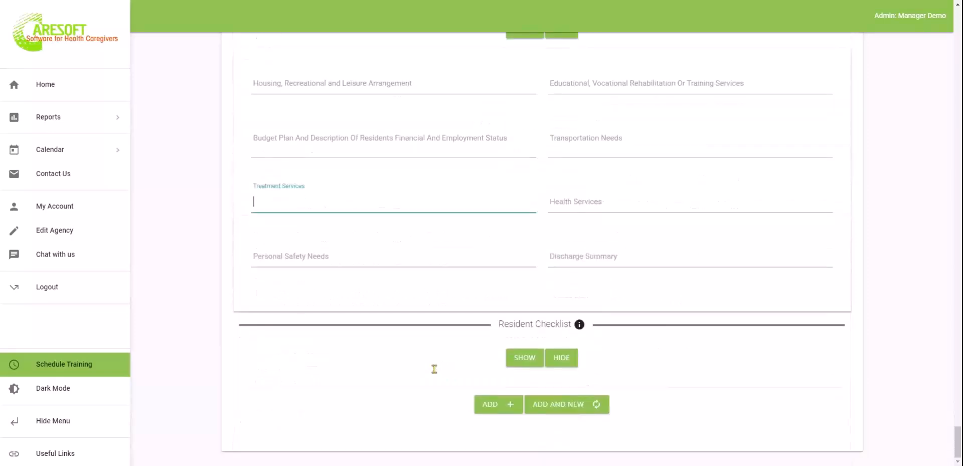
left_click(523, 359)
scroll(519, 365, "down", 3)
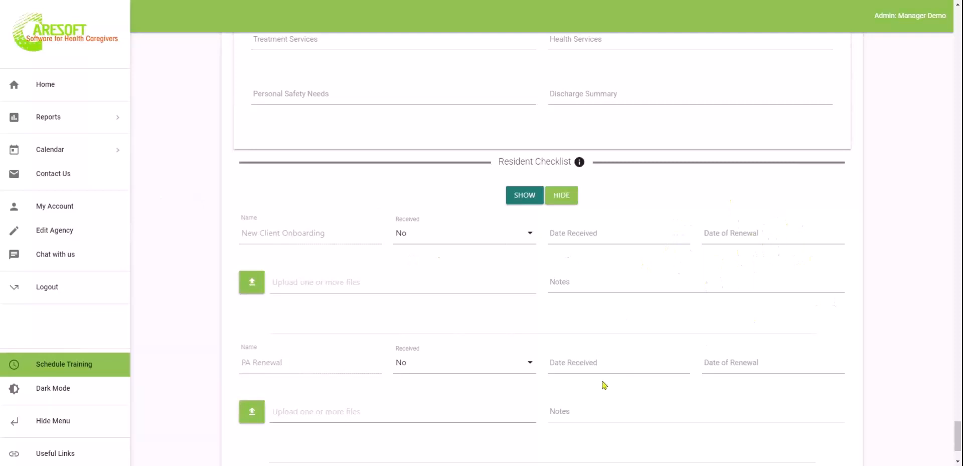
scroll(685, 399, "down", 2)
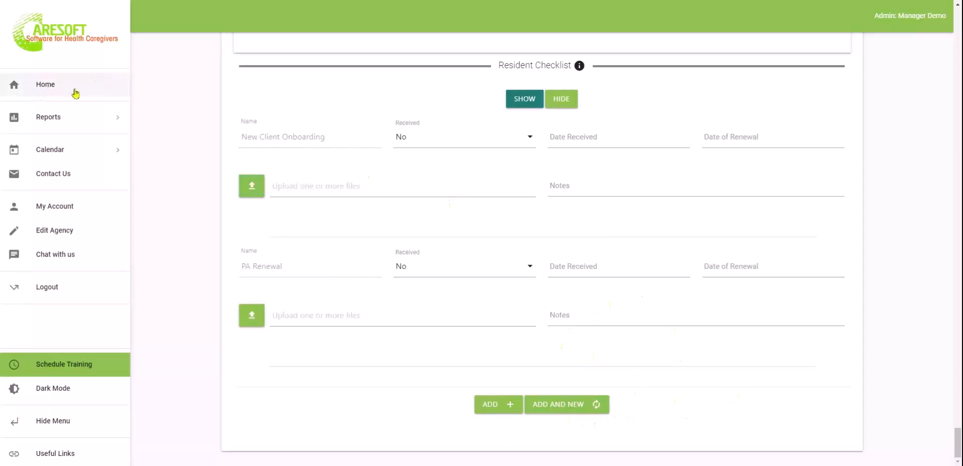
left_click(56, 93)
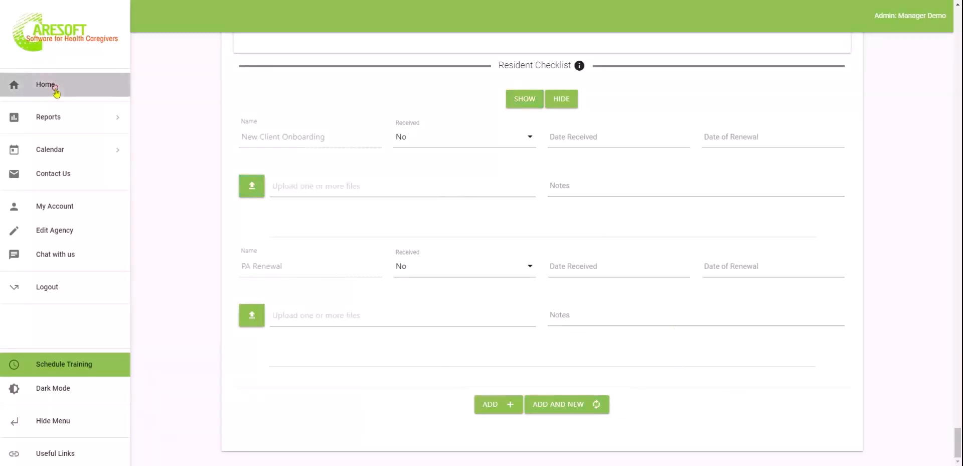
Go Home, open the Resident list, and try the Inactive and Total Records filters
left_click(54, 87)
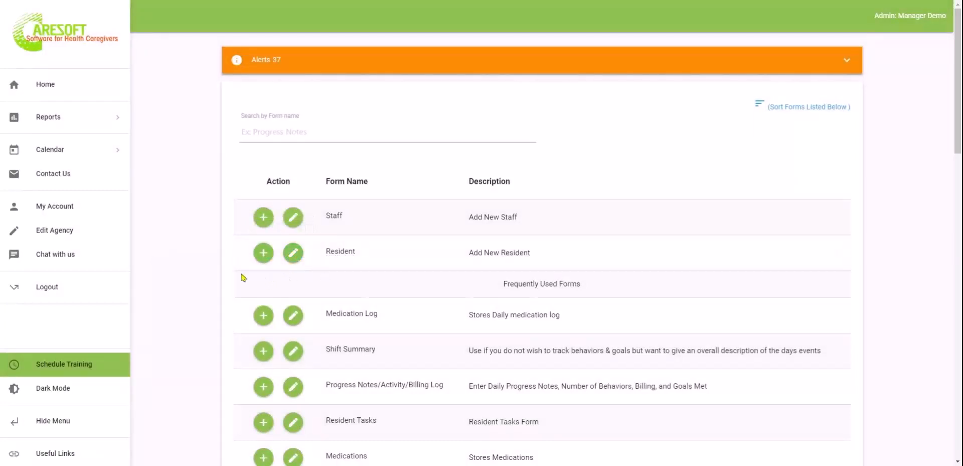
left_click(296, 254)
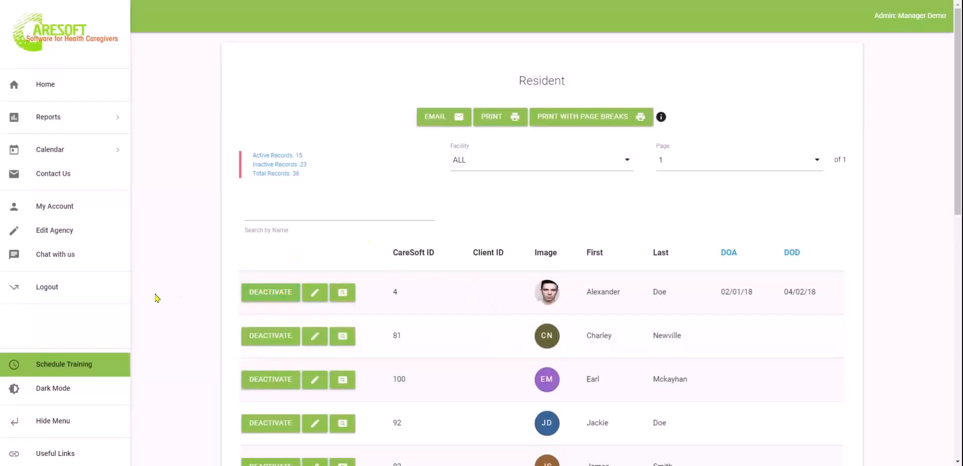
scroll(156, 298, "down", 2)
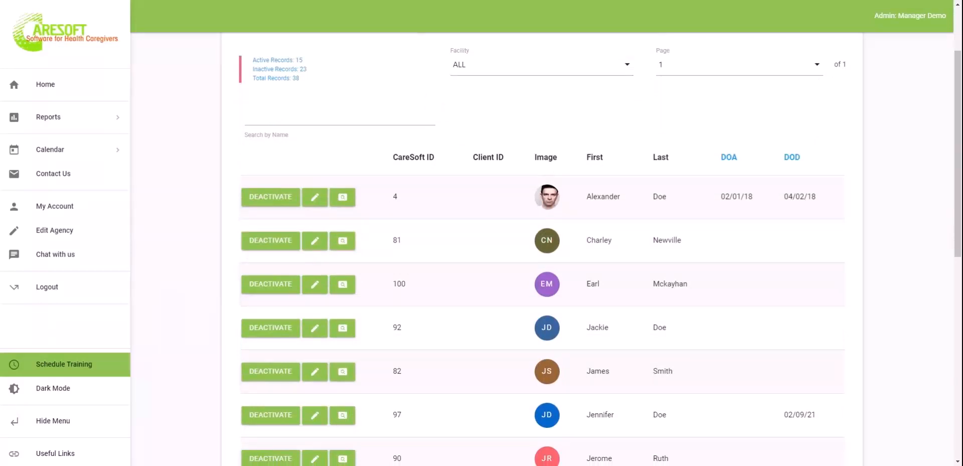
scroll(203, 313, "down", 9)
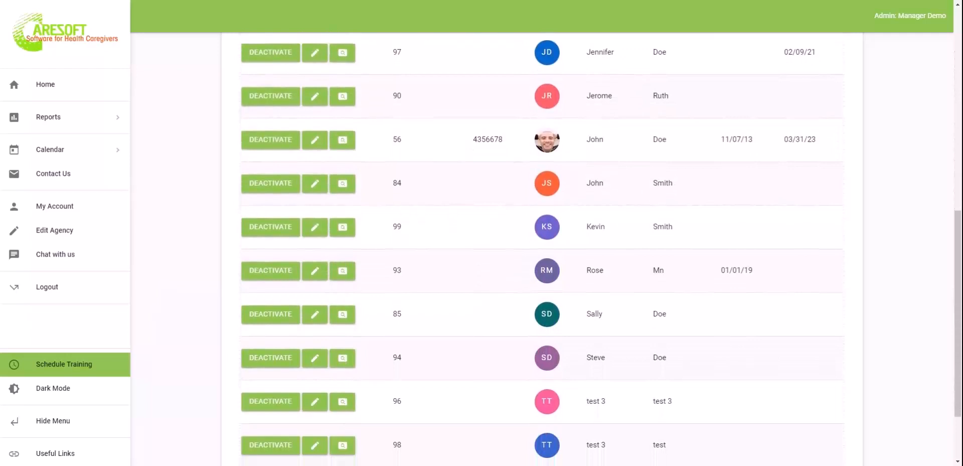
left_click(404, 401)
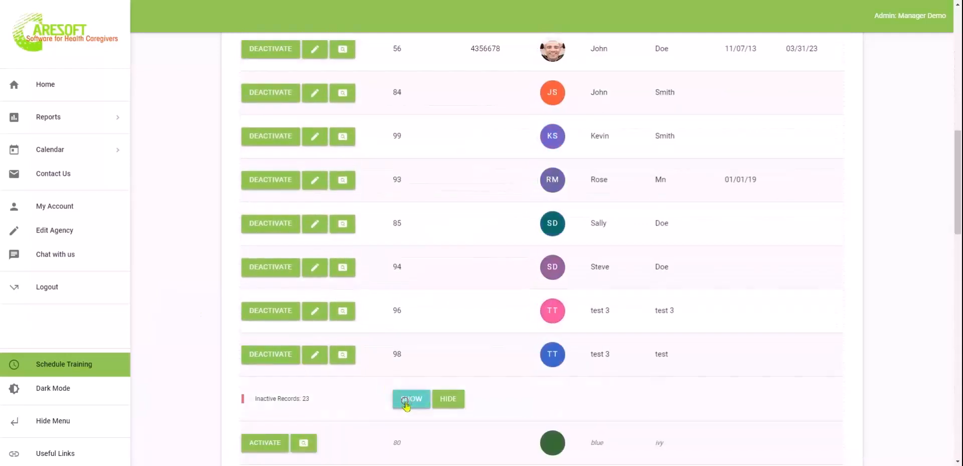
scroll(290, 282, "up", 6)
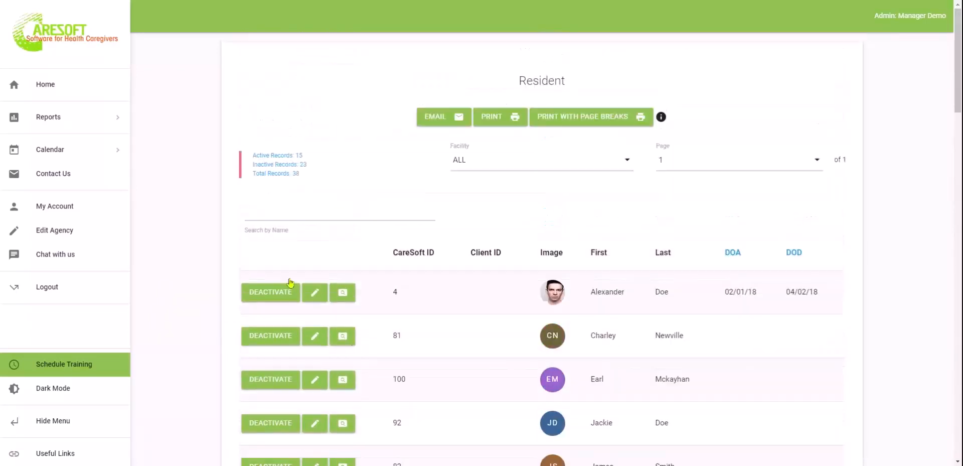
left_click(261, 164)
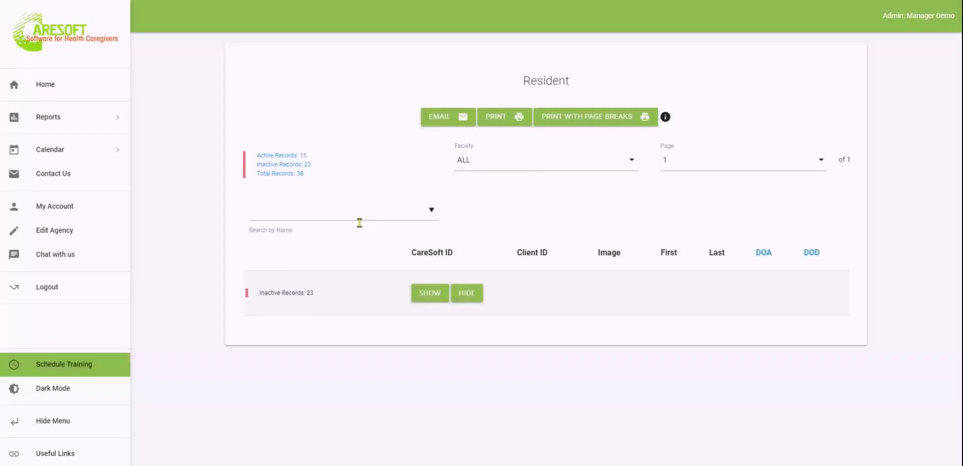
left_click(284, 172)
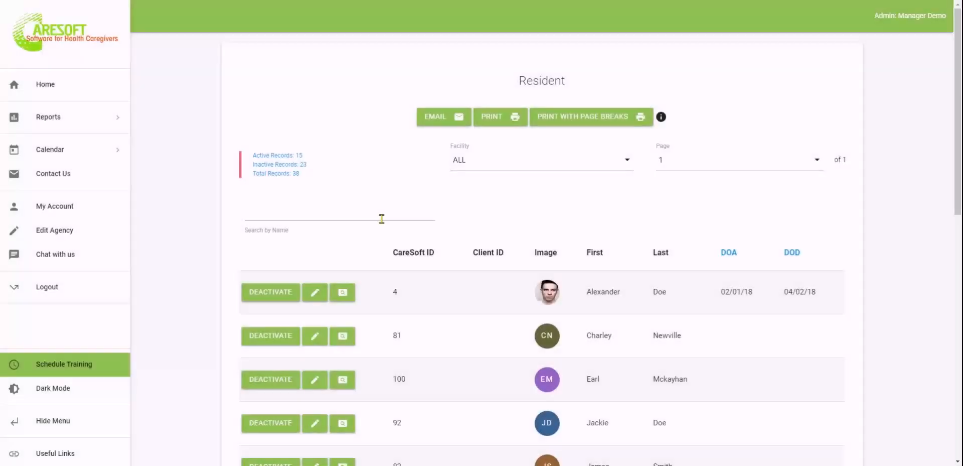
Try the name search, open the first resident, and view their quick summary
left_click(338, 212)
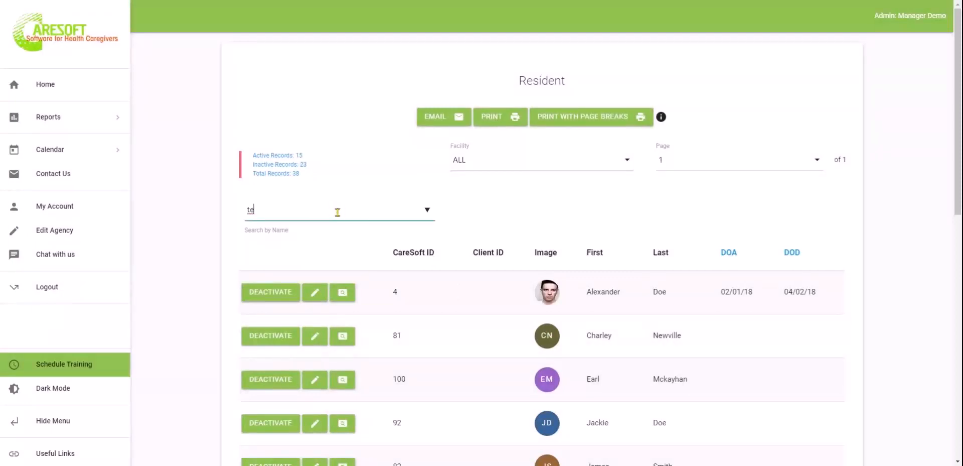
left_click(148, 259)
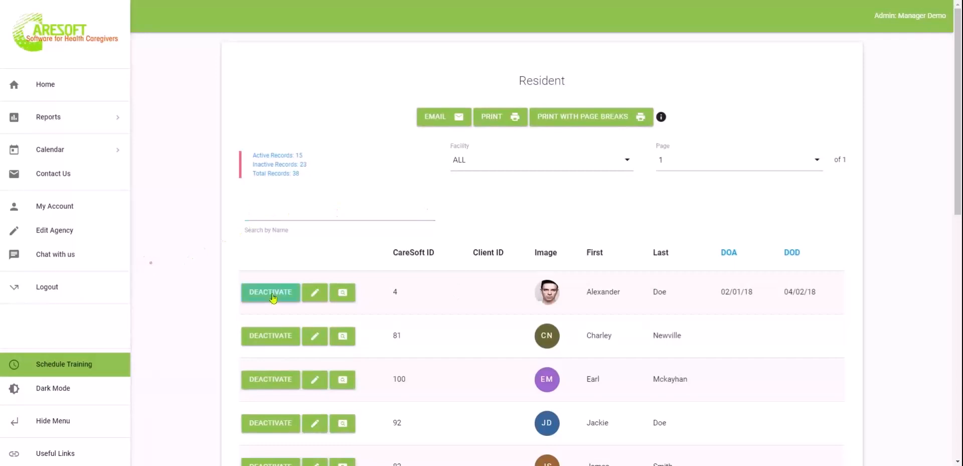
left_click(320, 295)
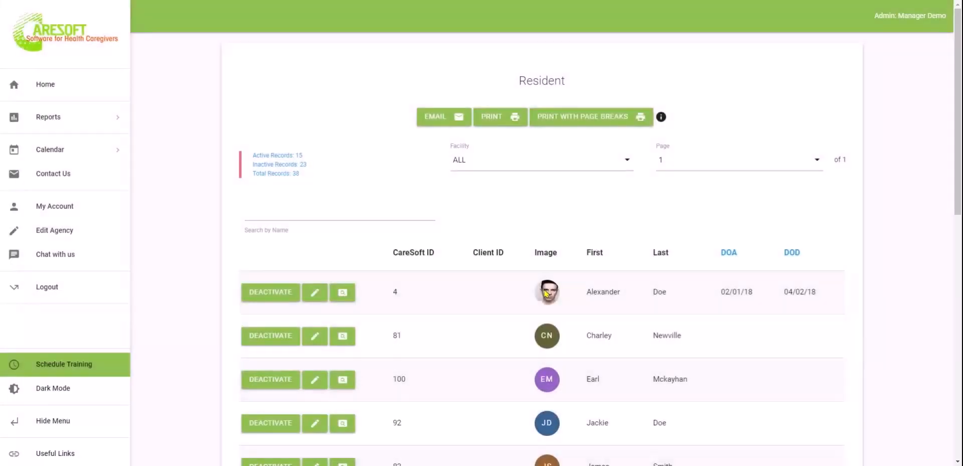
scroll(546, 293, "down", 2)
left_click(343, 188)
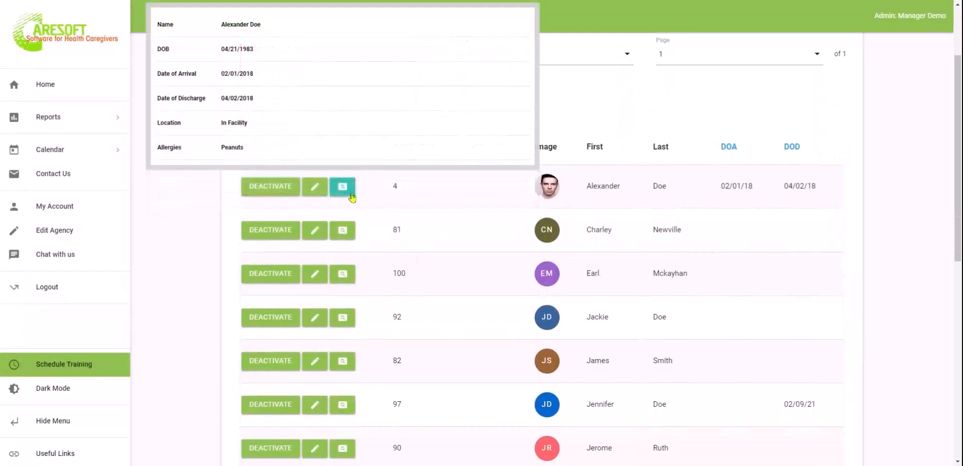
left_click(205, 325)
scroll(198, 297, "down", 1)
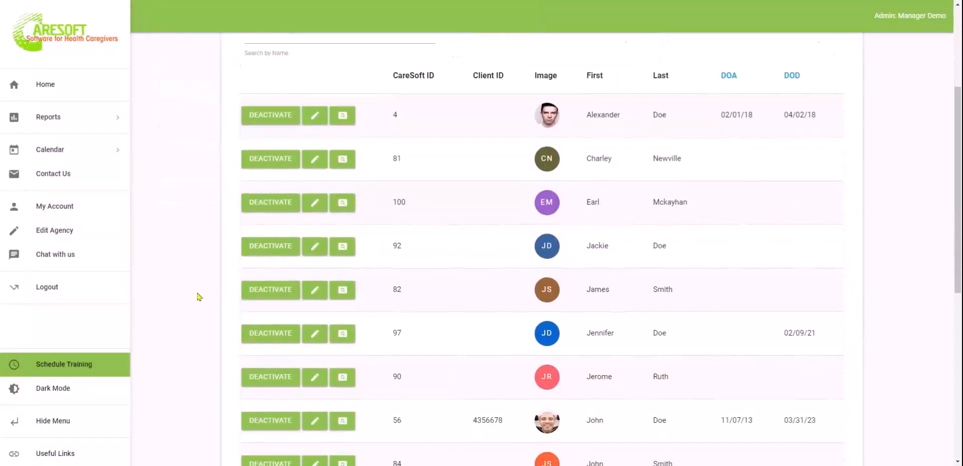
scroll(198, 296, "up", 3)
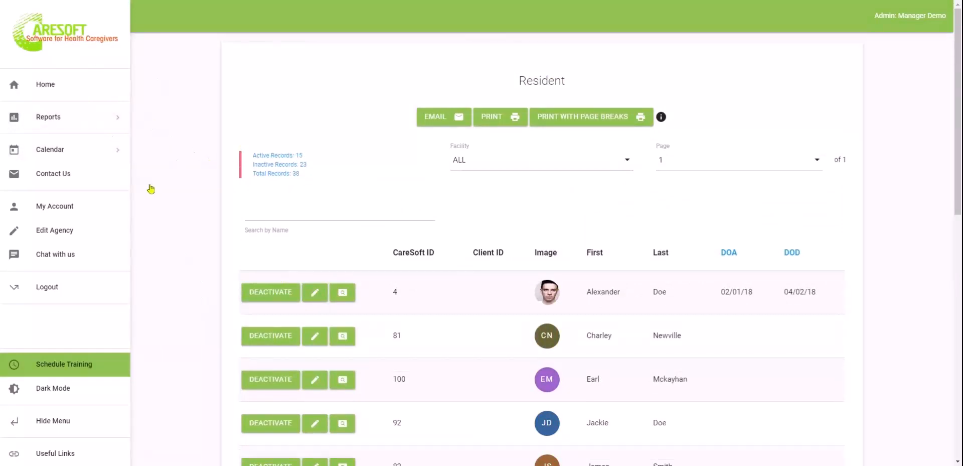
Return Home and add a new Progress Notes/Activity/Billing Log entry
left_click(40, 84)
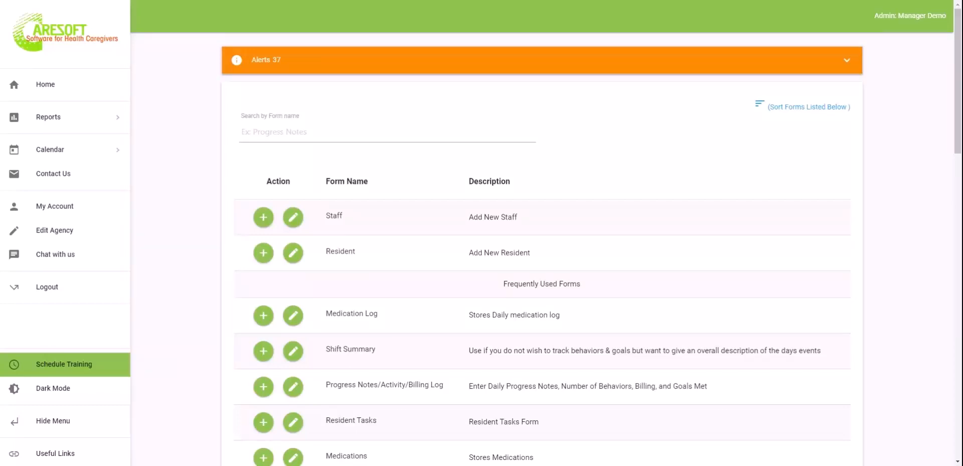
scroll(186, 328, "down", 3)
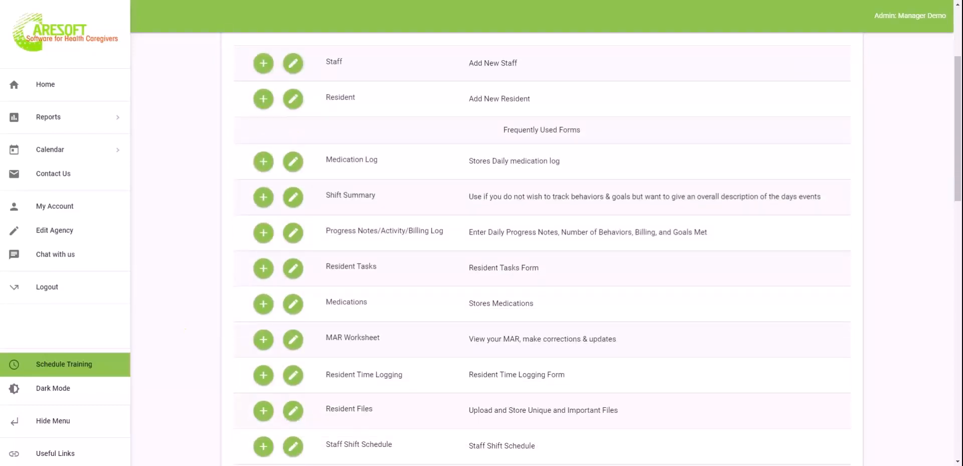
left_click(262, 233)
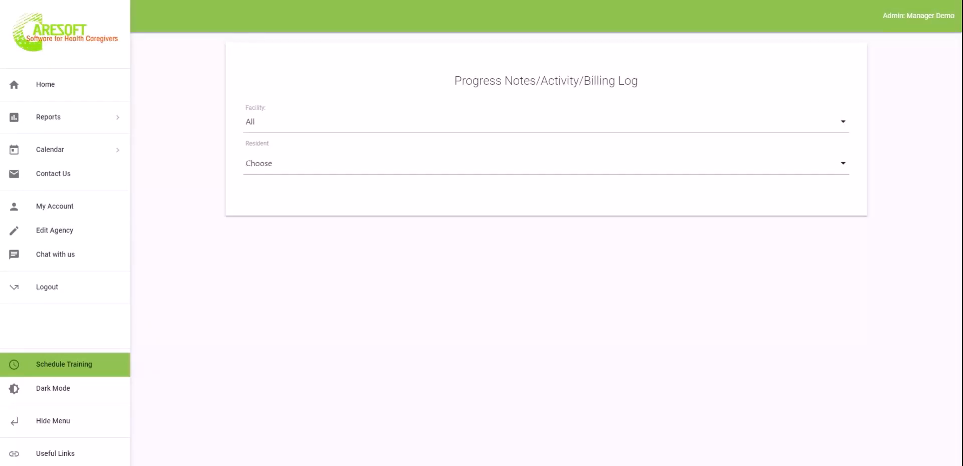
Choose the resident for the progress log and highlight their urgent issues and warnings text
left_click(301, 171)
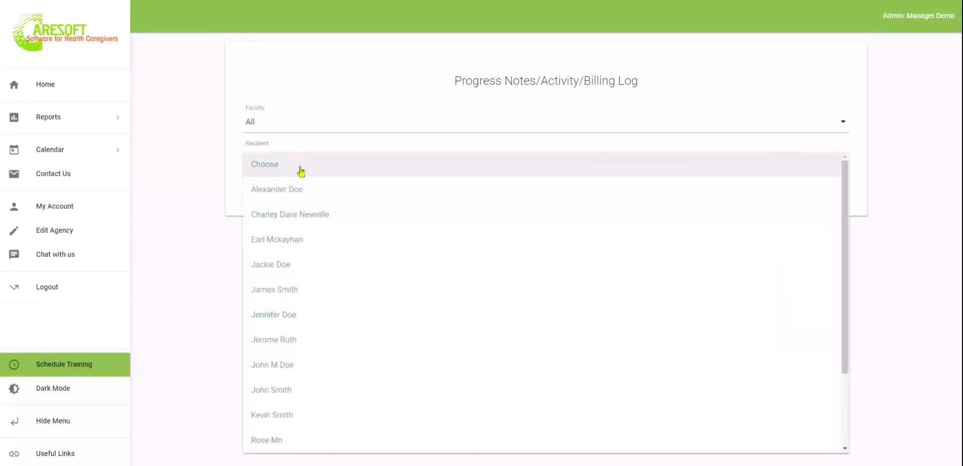
left_click(277, 366)
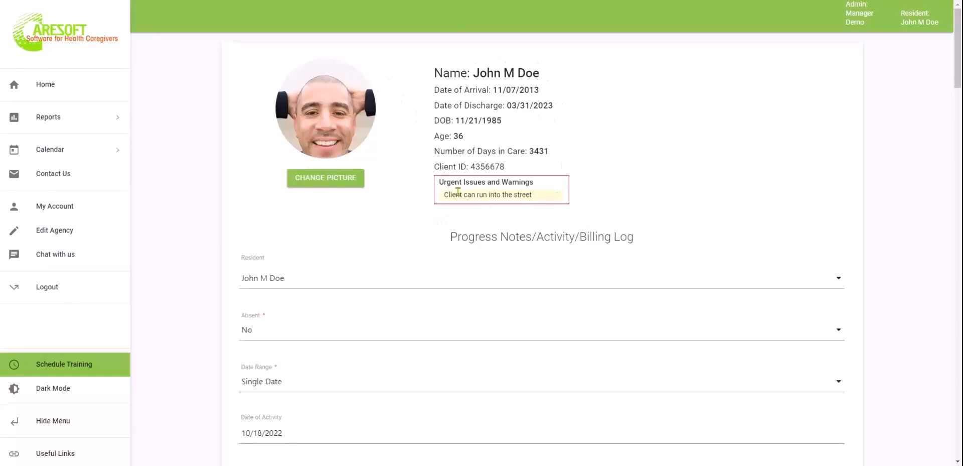
left_click_drag(442, 181, 549, 185)
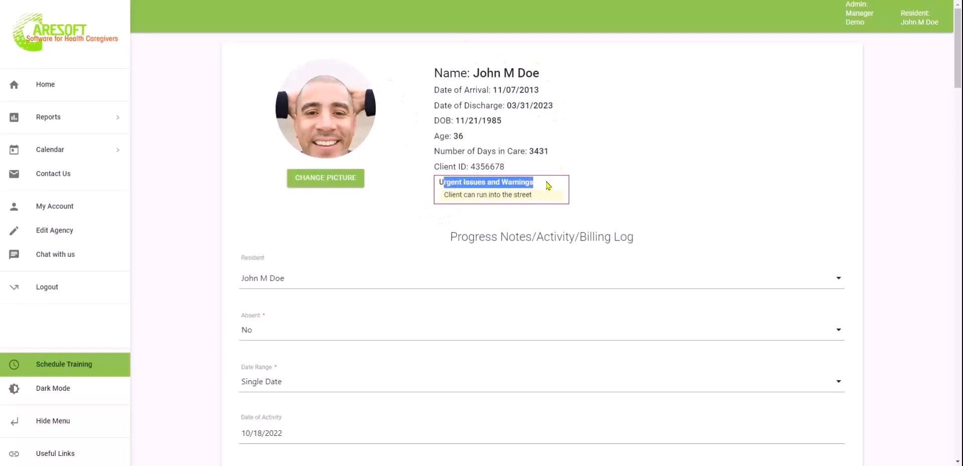
left_click_drag(447, 194, 529, 197)
left_click(625, 196)
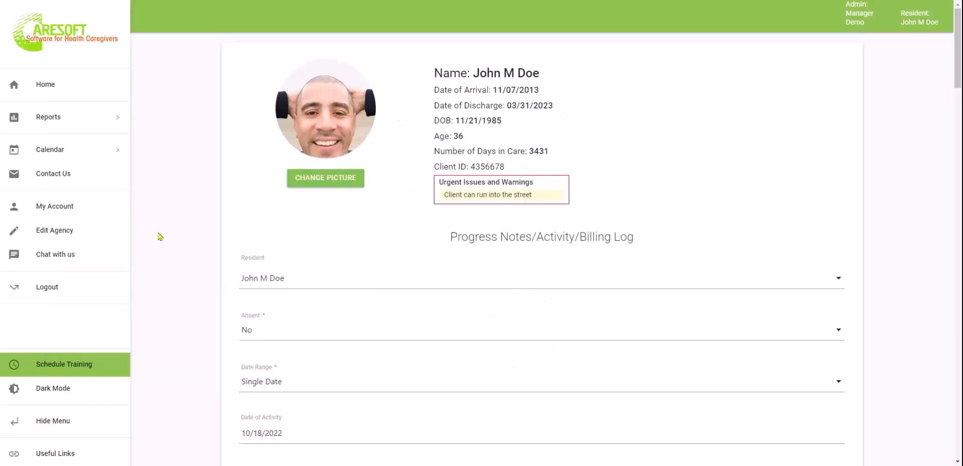
scroll(157, 234, "down", 1)
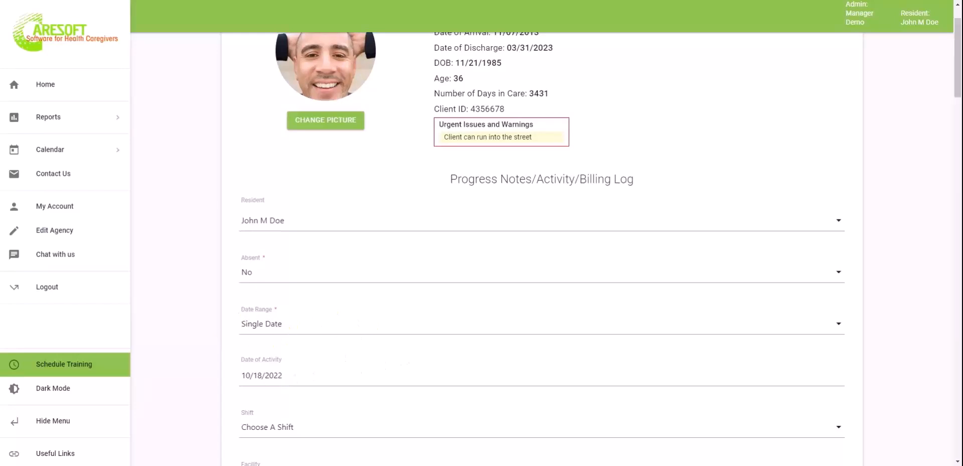
left_click(375, 326)
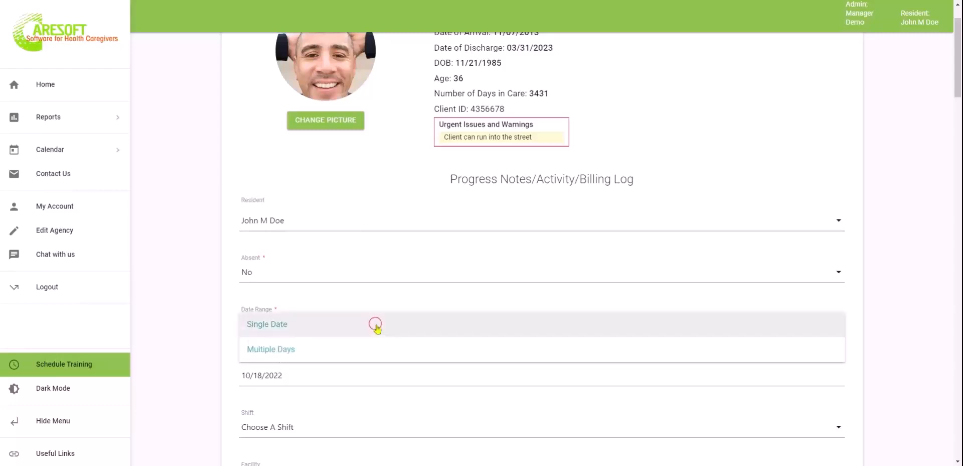
left_click(308, 349)
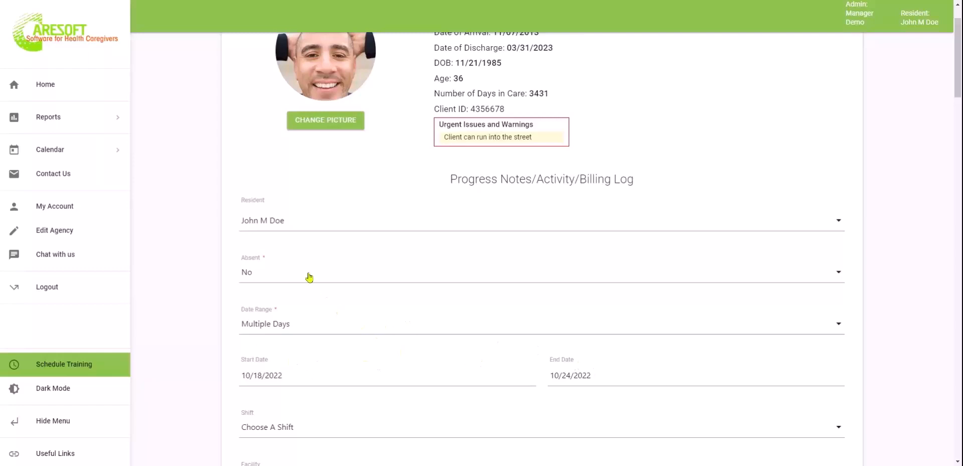
left_click(358, 325)
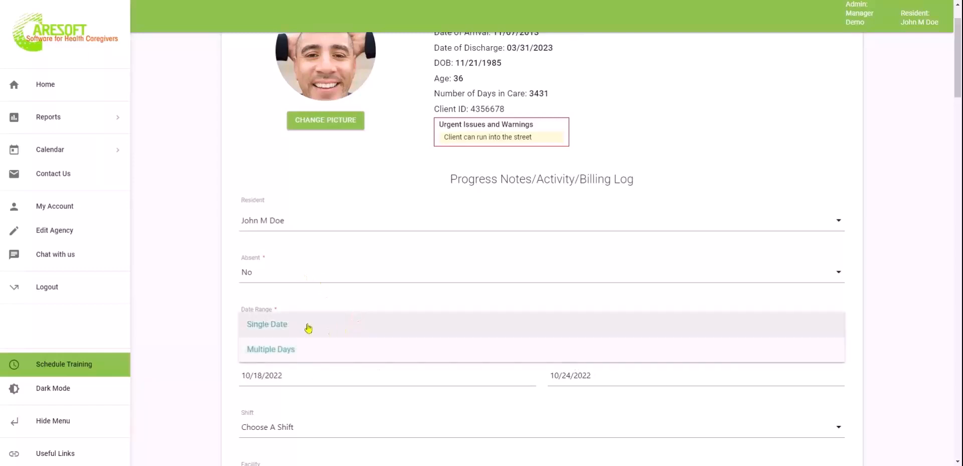
left_click(308, 324)
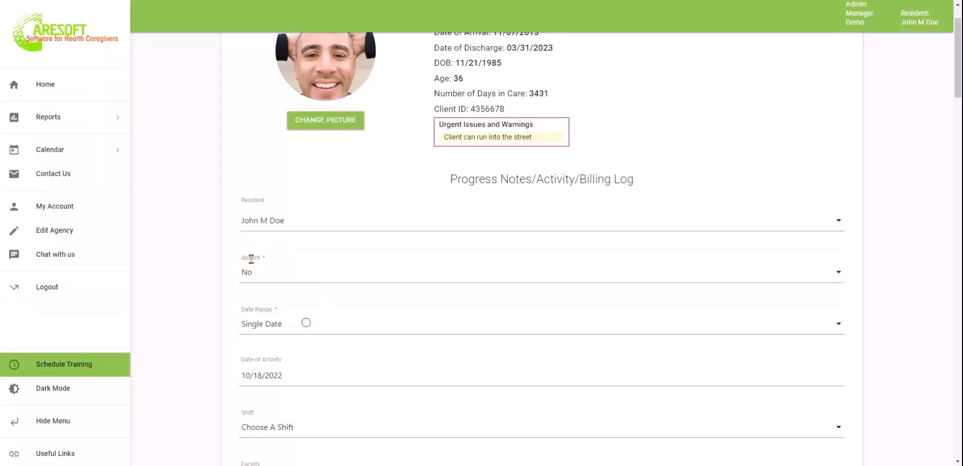
left_click(314, 271)
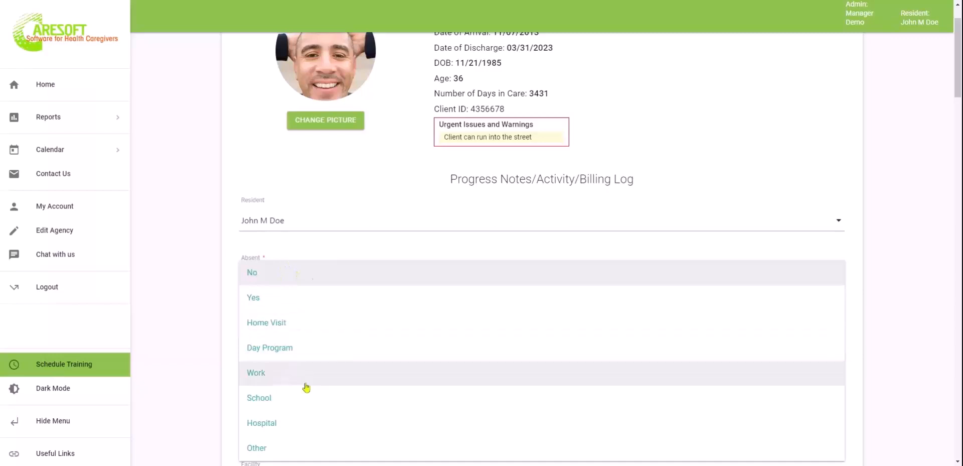
left_click(183, 289)
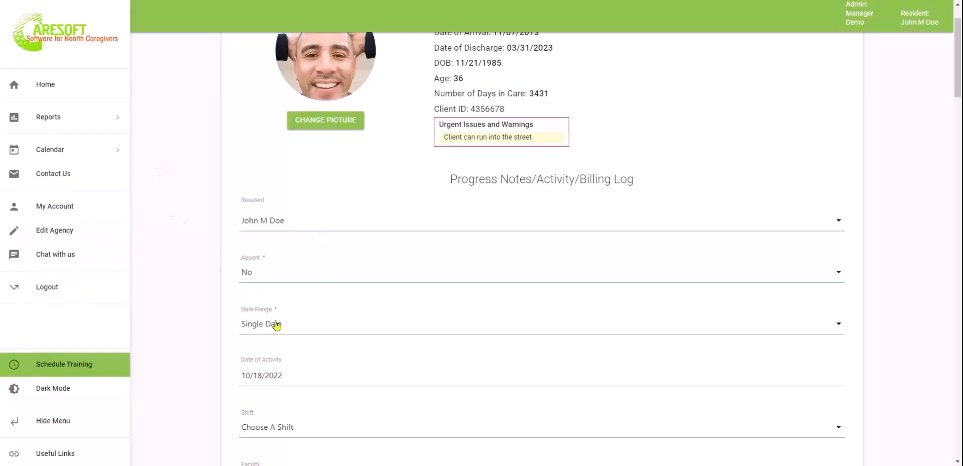
scroll(199, 369, "down", 3)
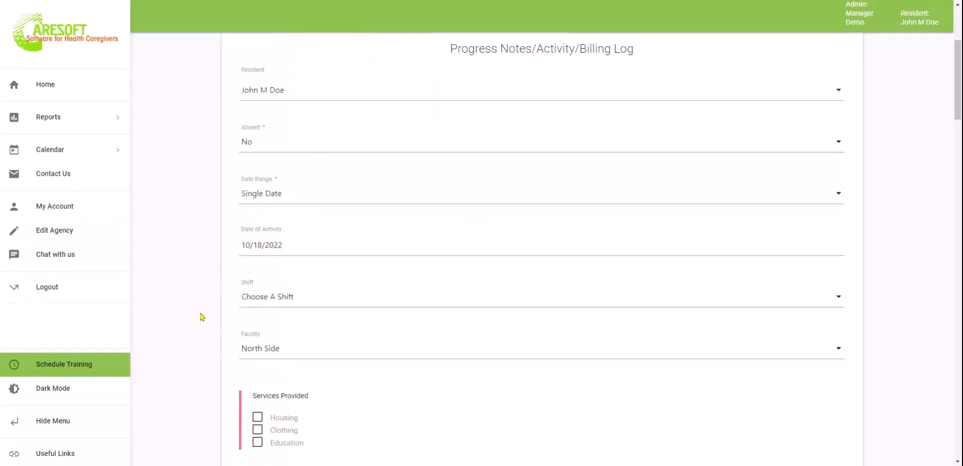
scroll(217, 340, "down", 2)
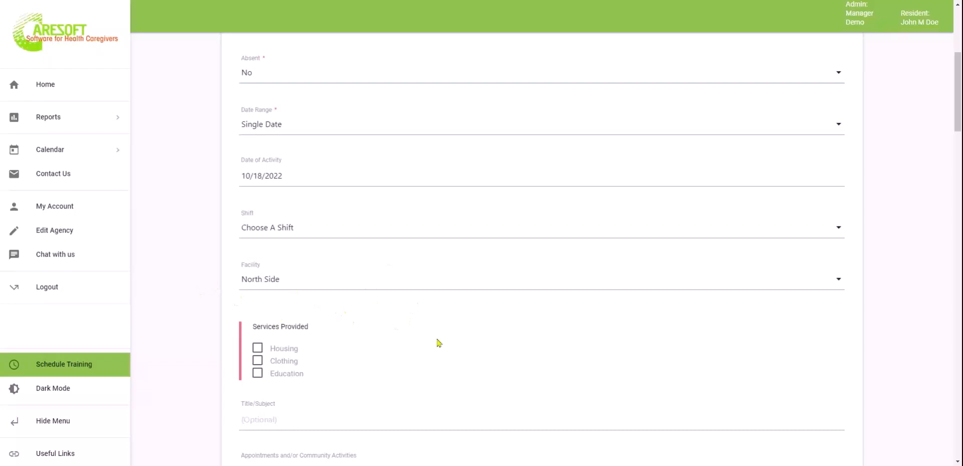
scroll(440, 343, "down", 2)
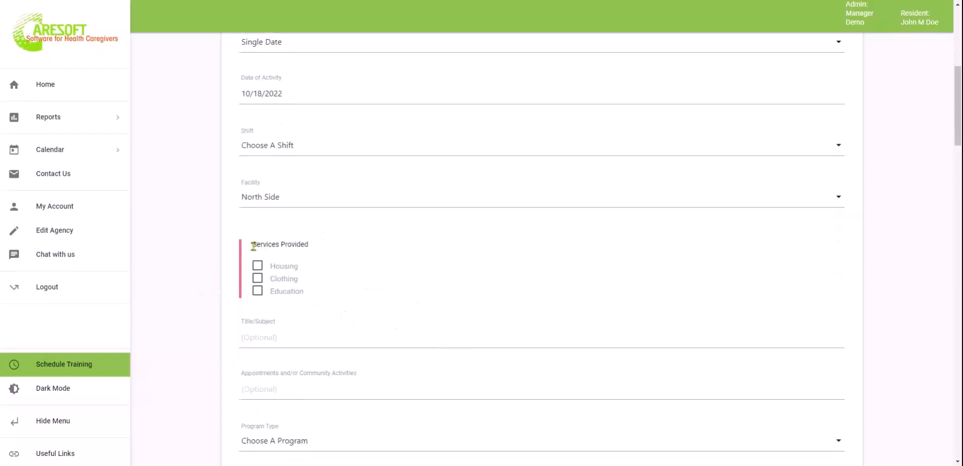
left_click_drag(255, 243, 306, 244)
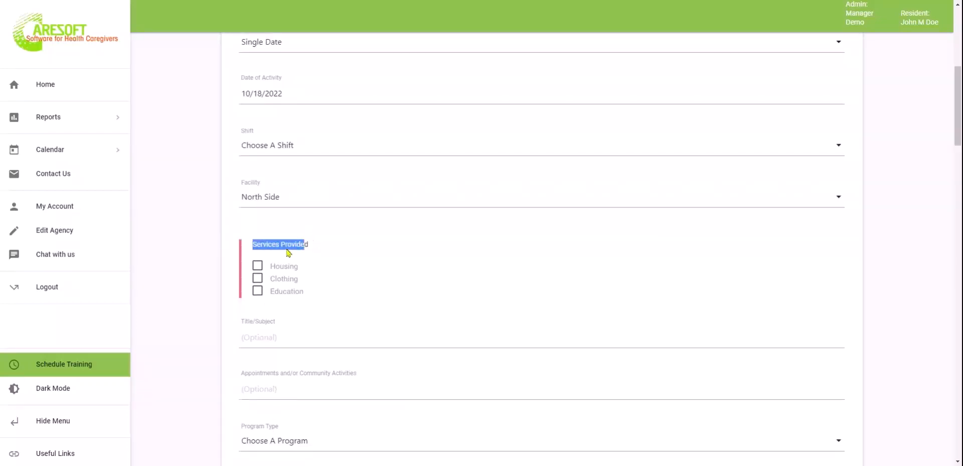
left_click(284, 242)
left_click(257, 266)
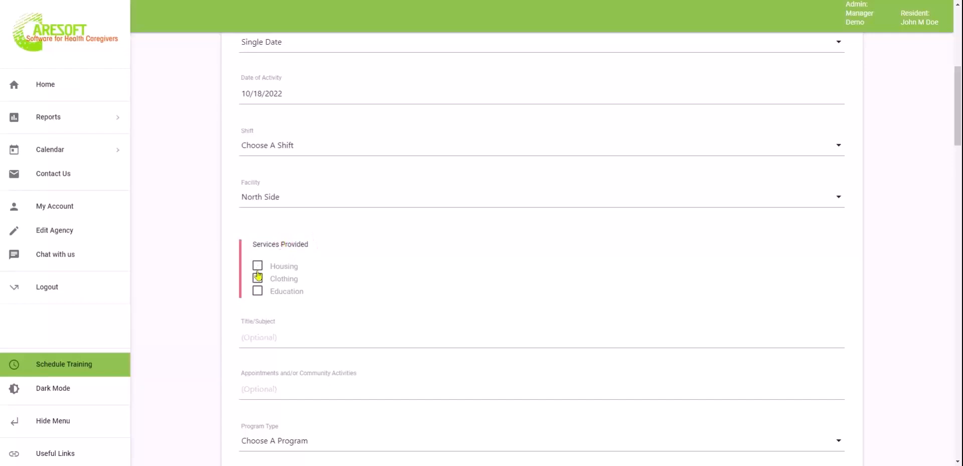
left_click(258, 279)
left_click(258, 279)
left_click(258, 269)
scroll(359, 335, "down", 4)
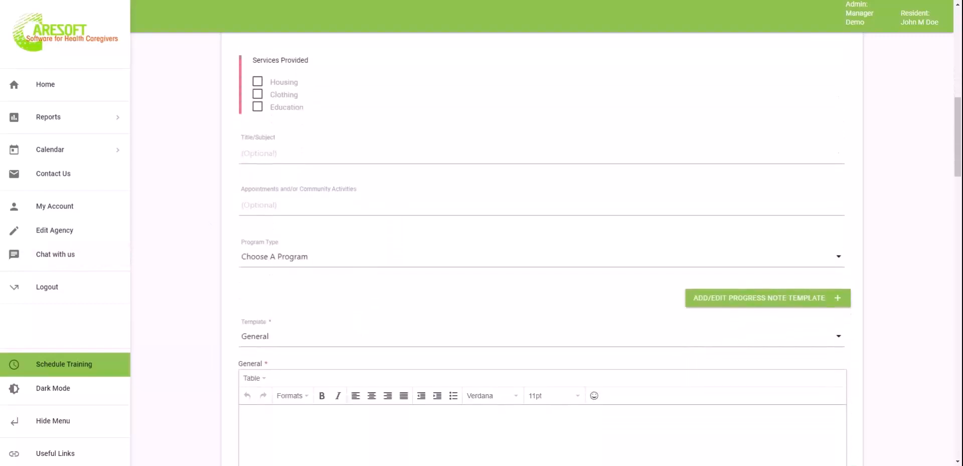
scroll(432, 328, "down", 2)
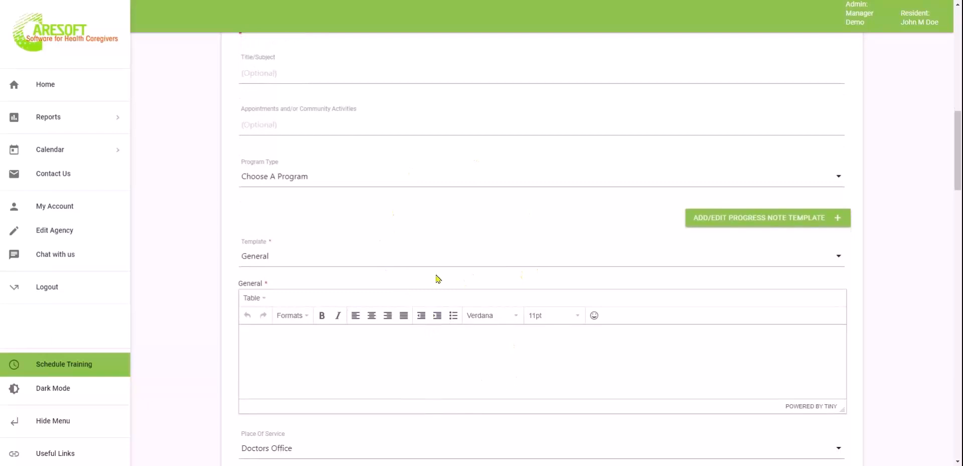
scroll(500, 236, "up", 1)
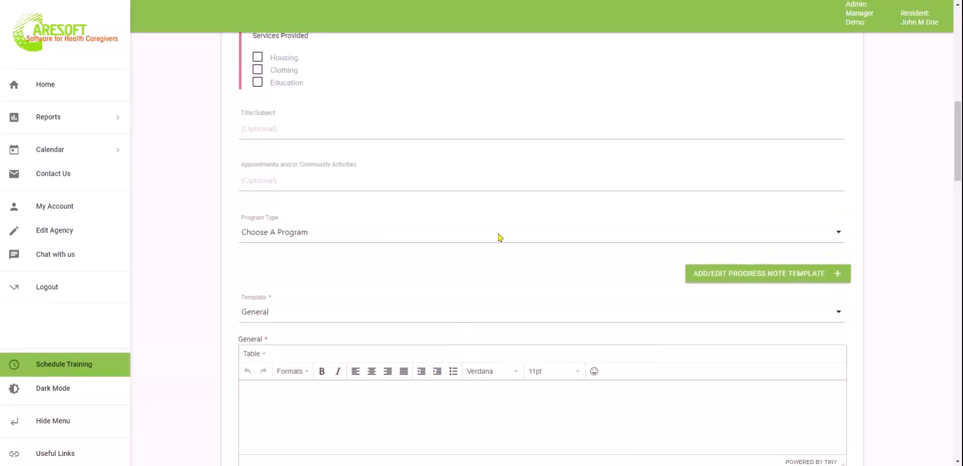
left_click(374, 128)
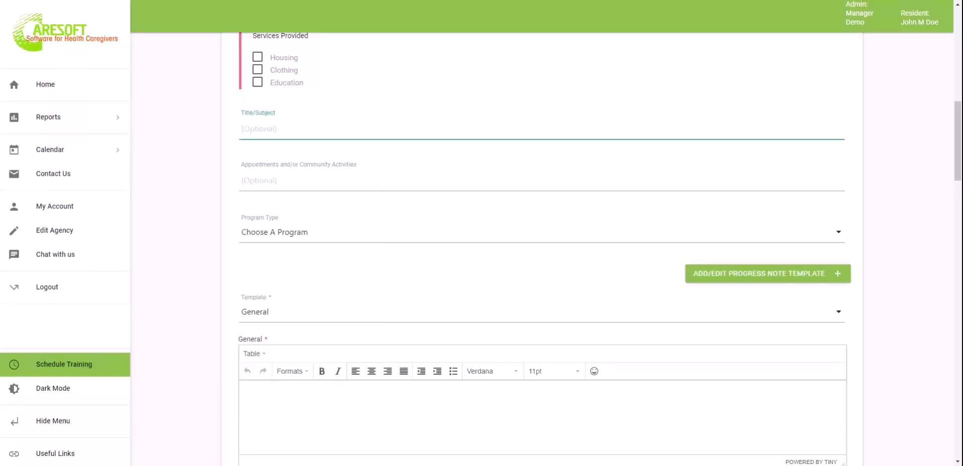
left_click(372, 185)
left_click(190, 191)
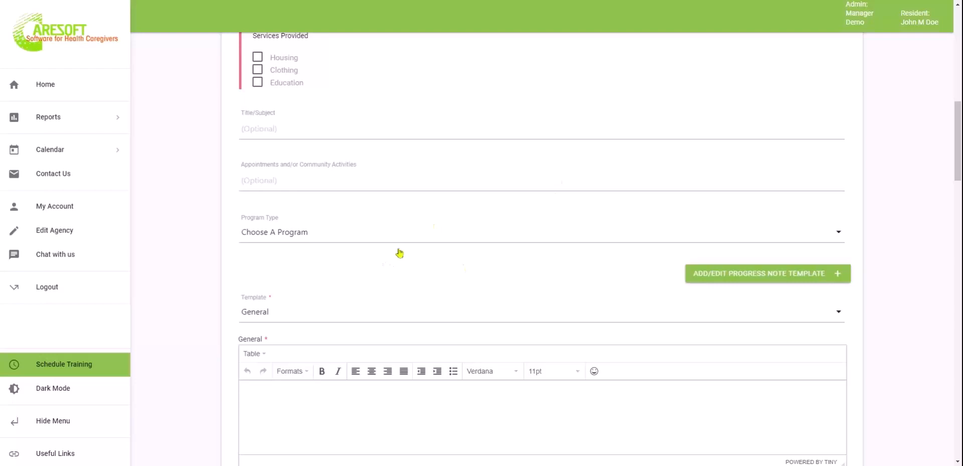
left_click(341, 239)
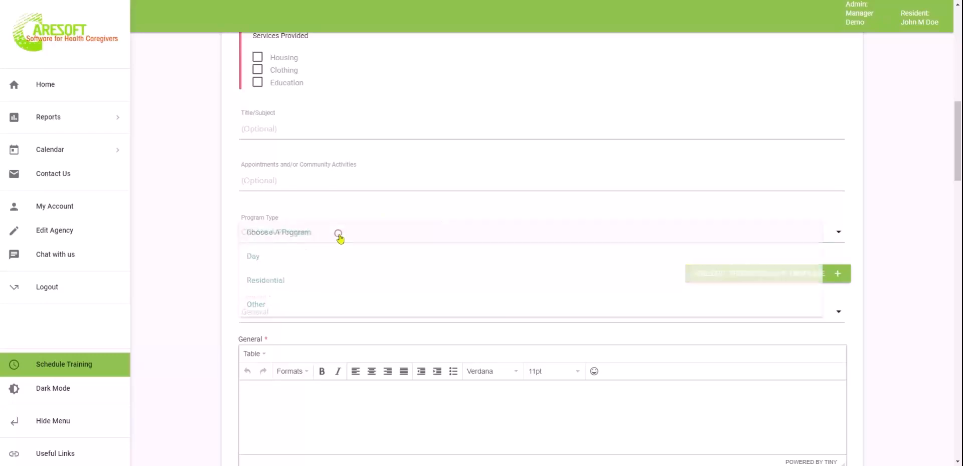
left_click(192, 253)
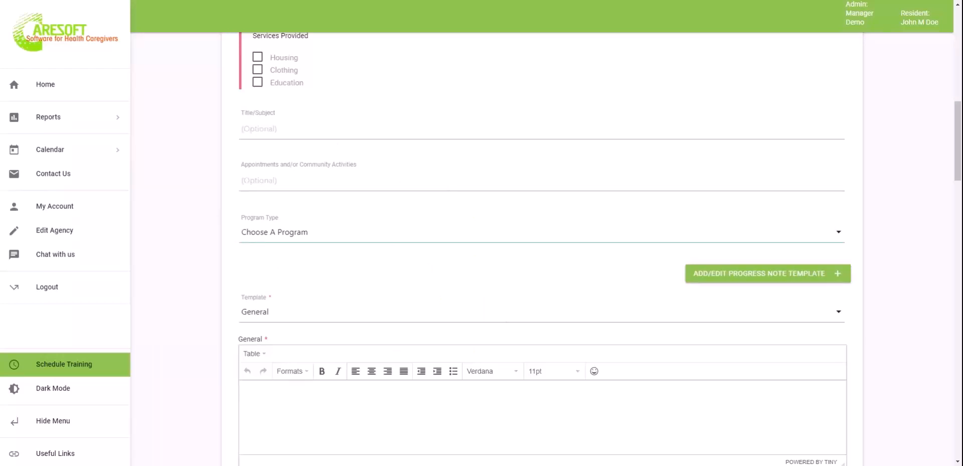
Scroll through the progress log to locate the General rich-text editor
scroll(451, 411, "down", 4)
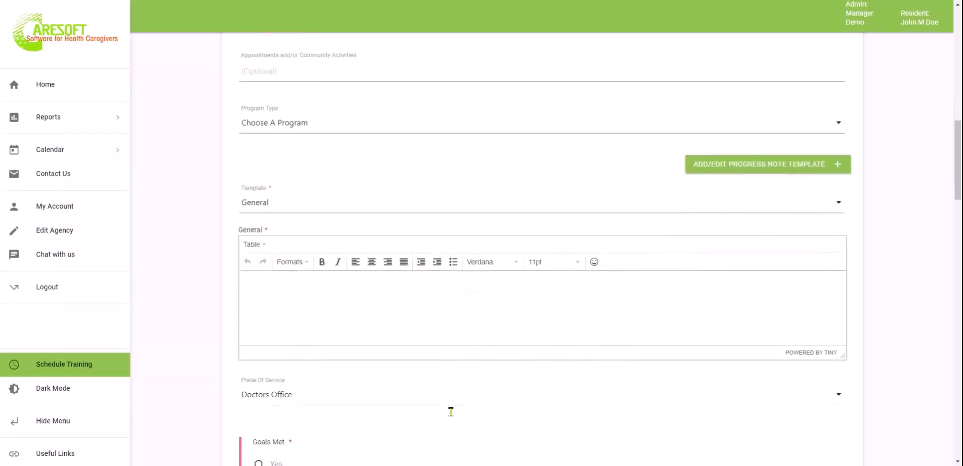
scroll(542, 241, "up", 1)
scroll(541, 240, "down", 1)
scroll(541, 240, "up", 1)
scroll(542, 241, "up", 1)
scroll(542, 241, "down", 1)
scroll(542, 241, "up", 1)
scroll(542, 241, "down", 1)
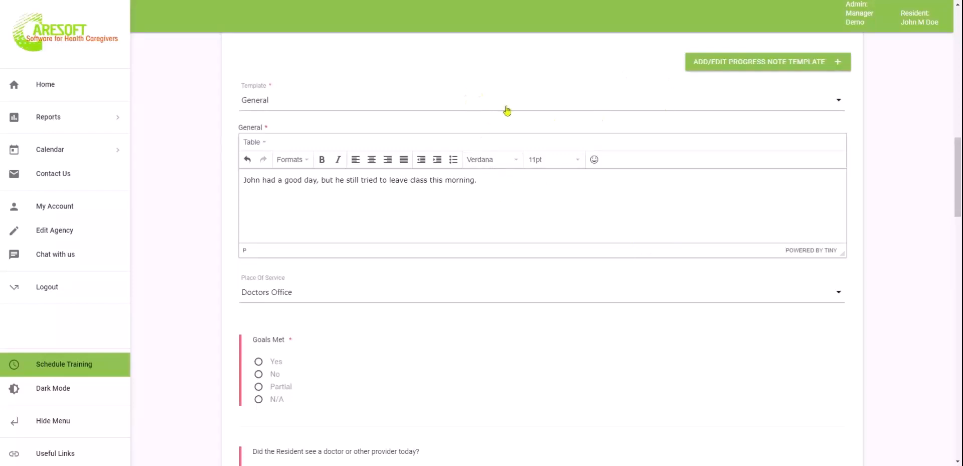
Apply the Shift Summary Template and check its ten numbered headings, from Meal(s) to the last
left_click(534, 106)
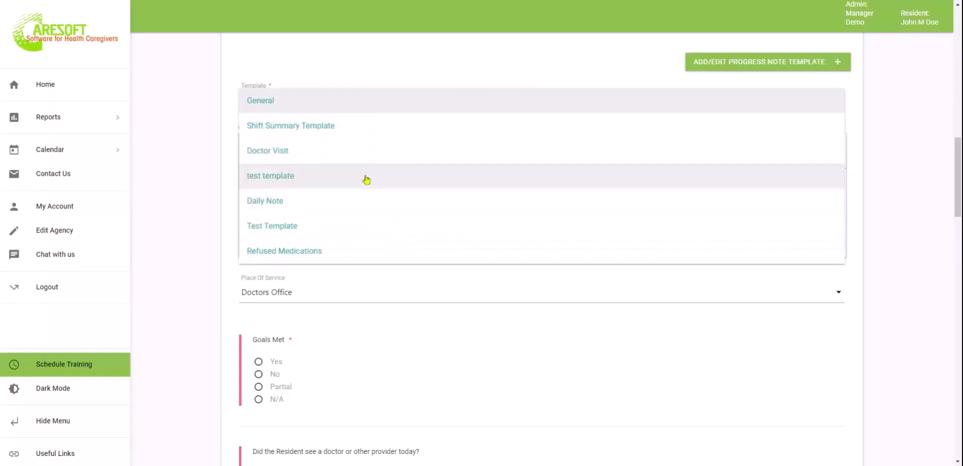
left_click(354, 129)
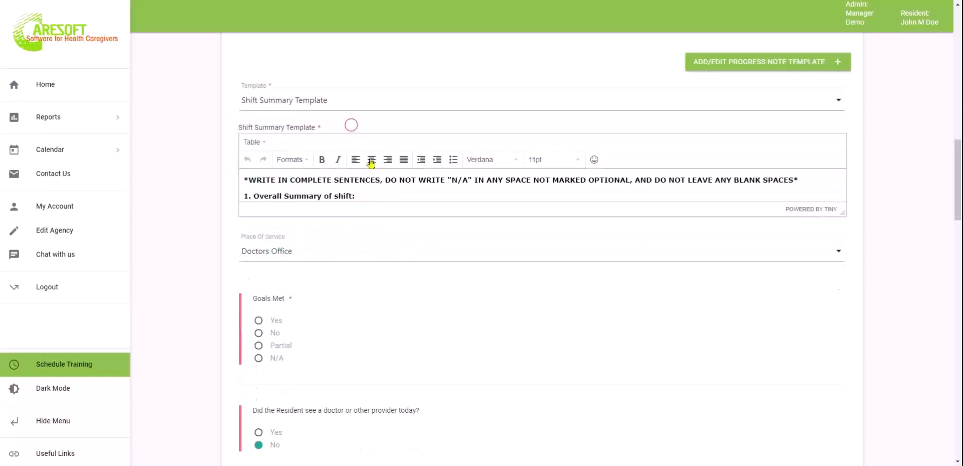
left_click(370, 192)
left_click(297, 213)
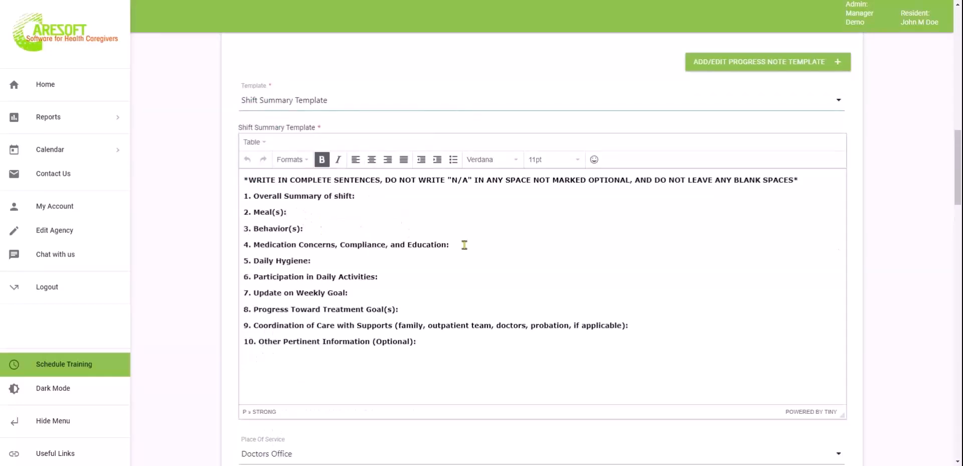
left_click(345, 260)
left_click_drag(302, 213, 251, 212)
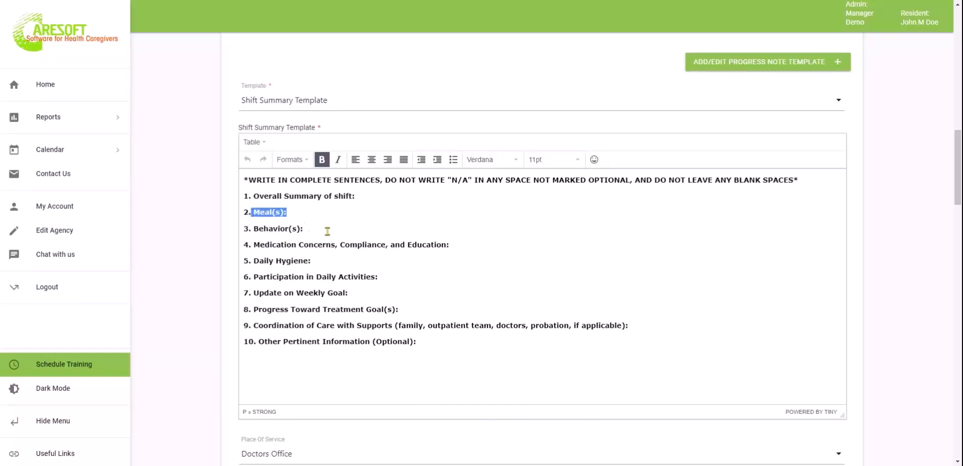
double_click(269, 228)
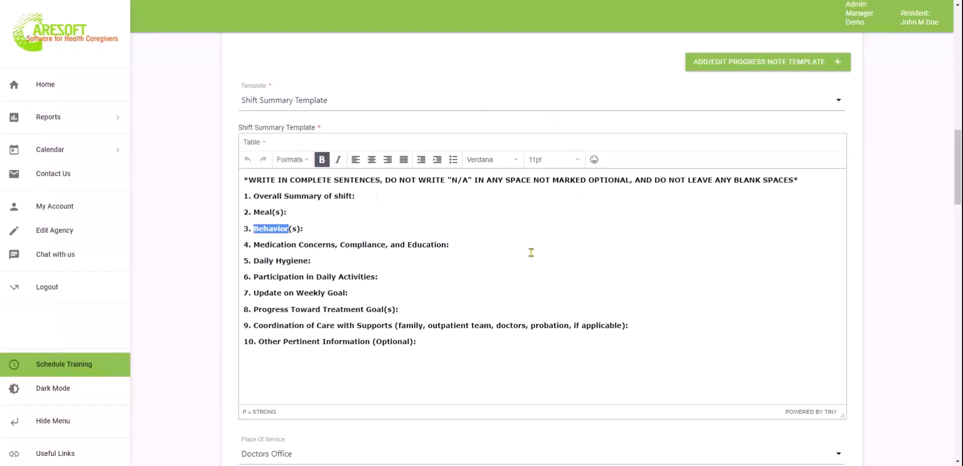
left_click(440, 338)
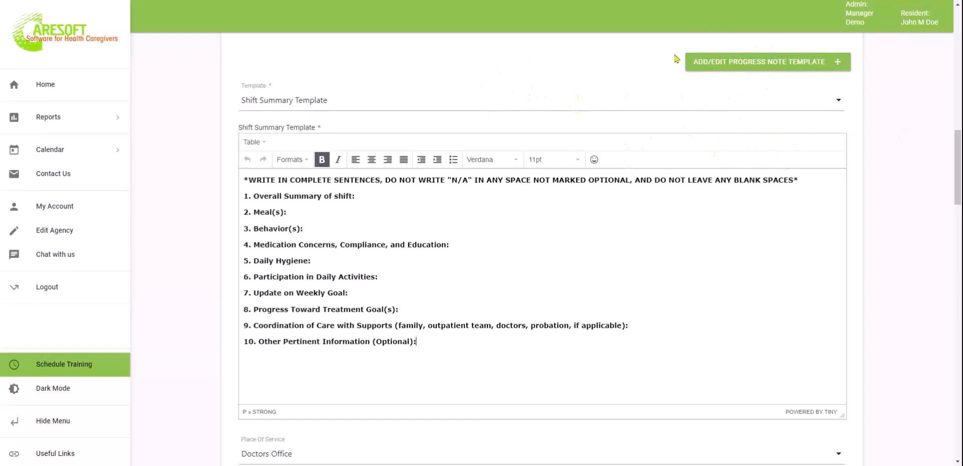
left_click(626, 105)
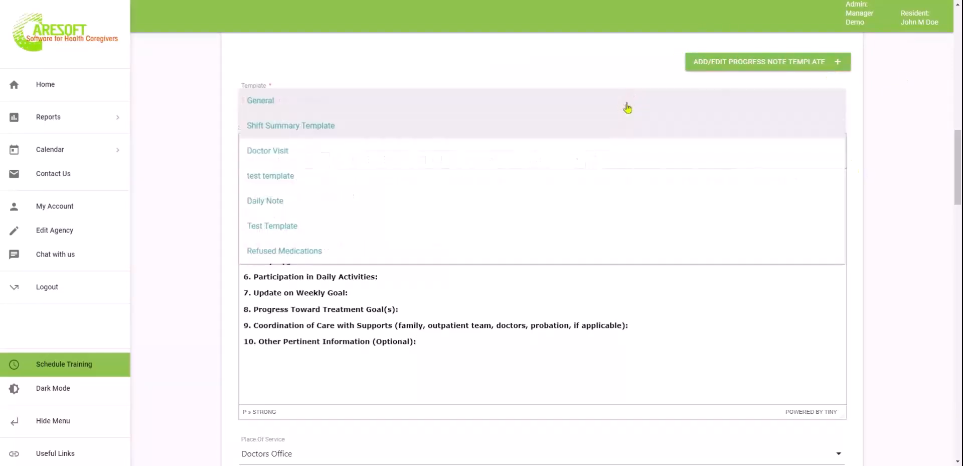
left_click(172, 155)
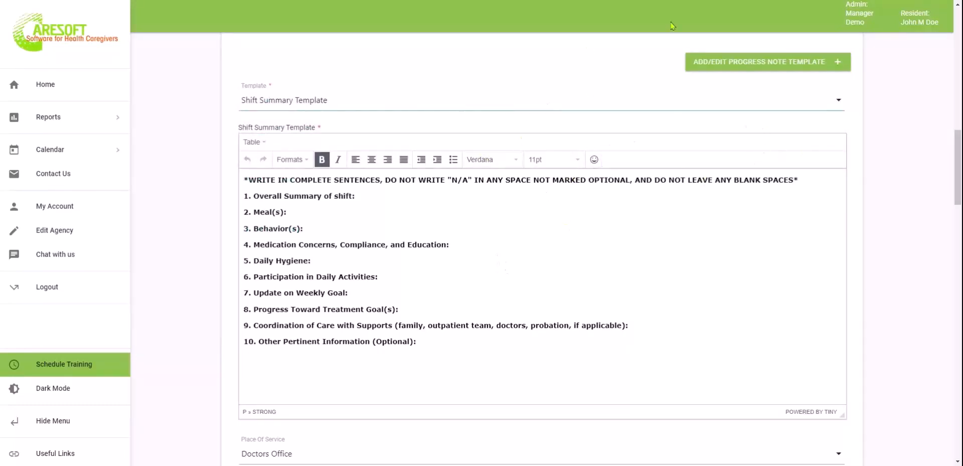
Review the saved Shift Summary Template in the template manager, then close it unchanged
left_click(751, 64)
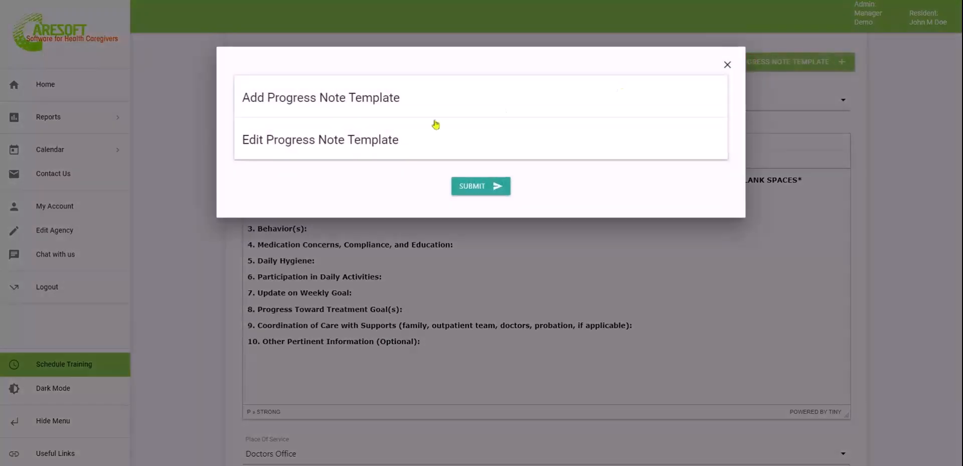
left_click(480, 96)
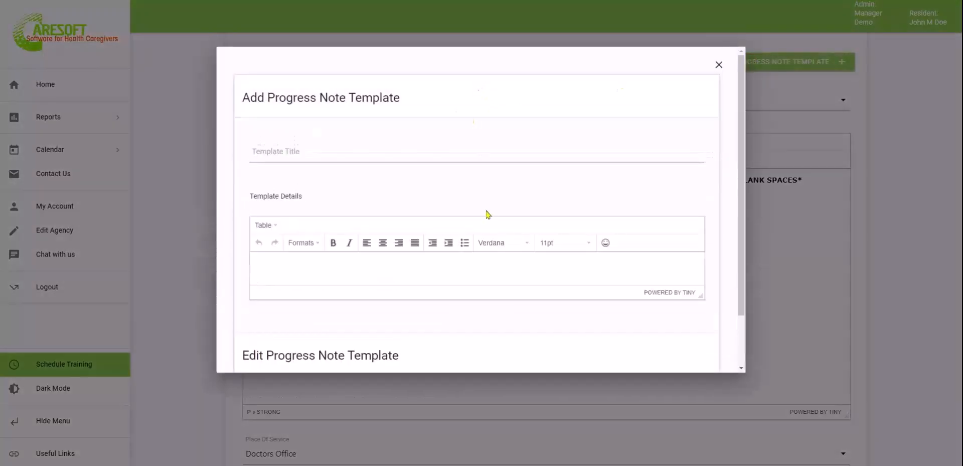
left_click(449, 275)
scroll(449, 274, "down", 1)
scroll(449, 274, "down", 1)
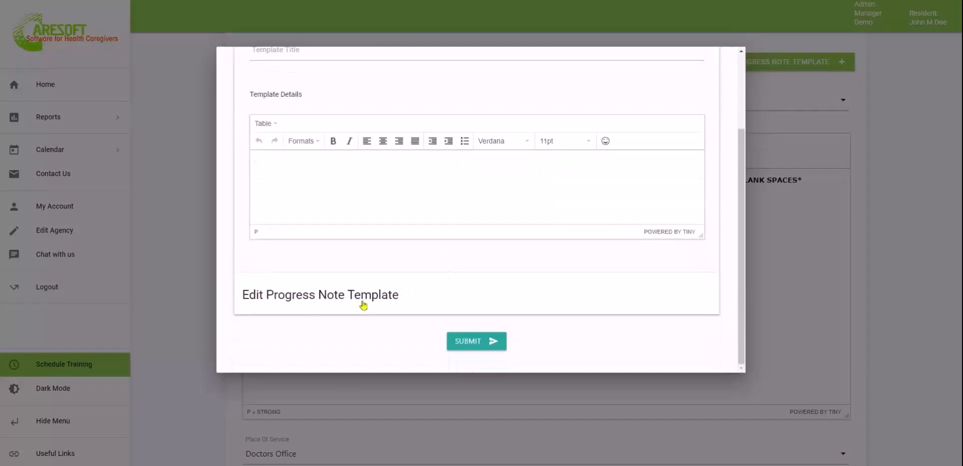
left_click(362, 306)
left_click(335, 113)
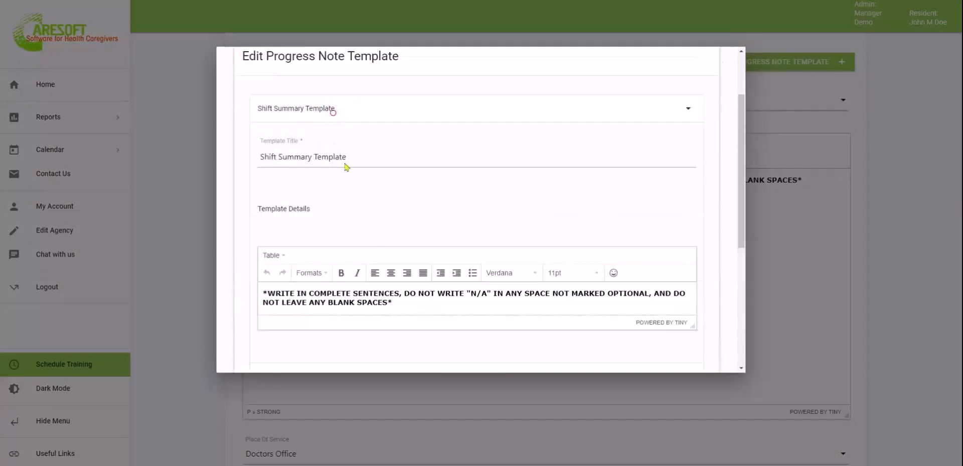
scroll(383, 304, "down", 6)
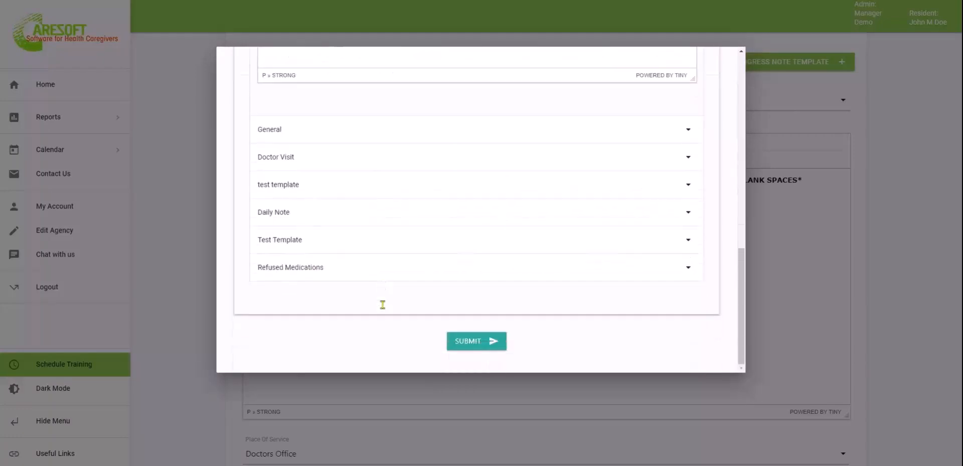
scroll(383, 304, "up", 5)
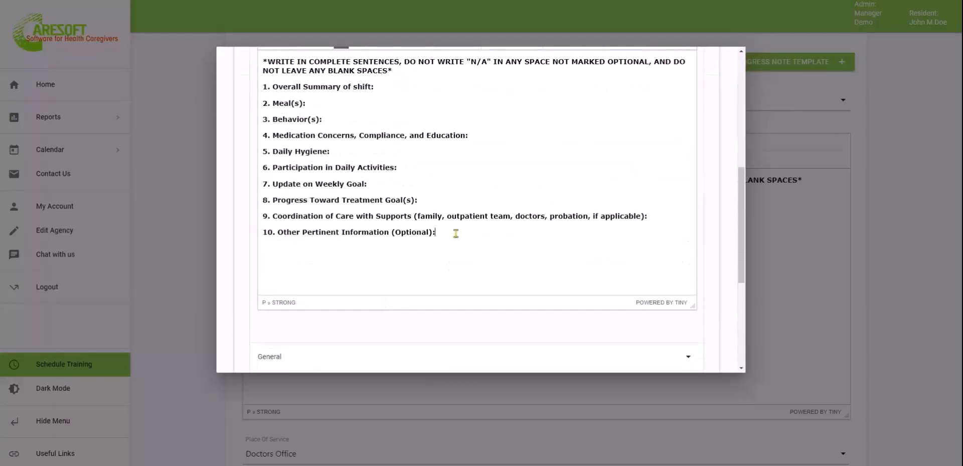
scroll(484, 231, "down", 5)
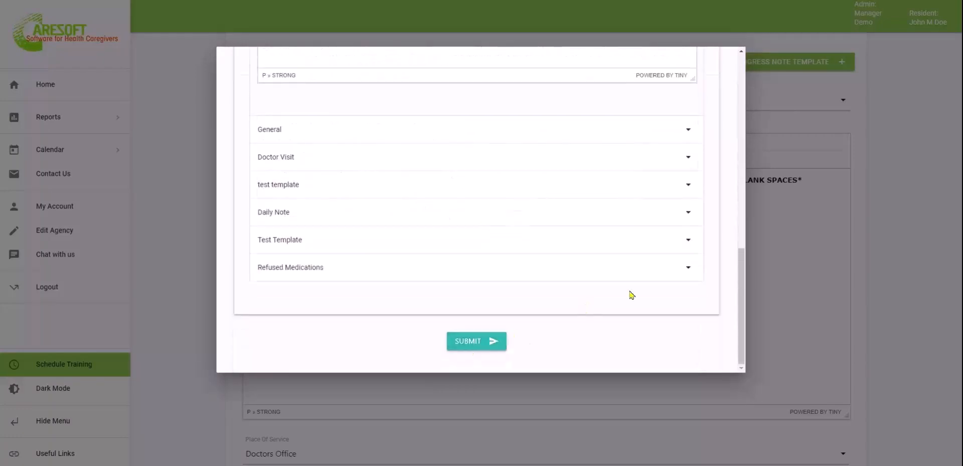
scroll(581, 235, "up", 10)
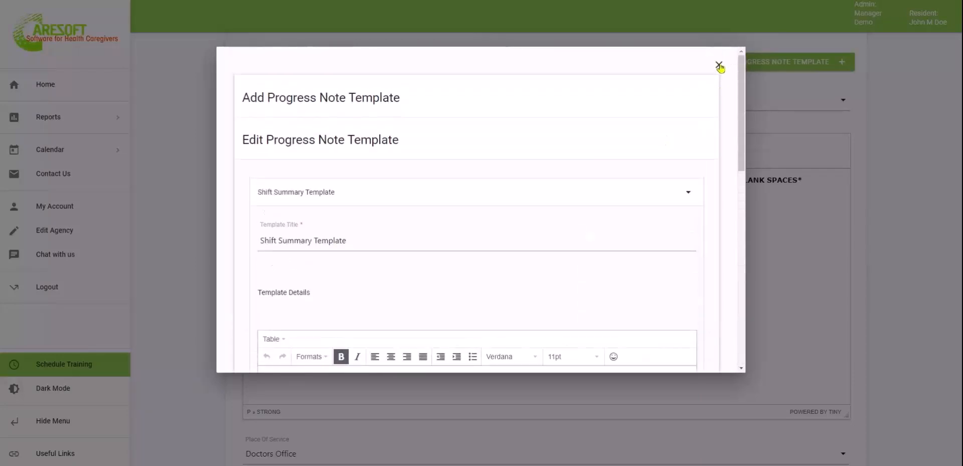
left_click(720, 66)
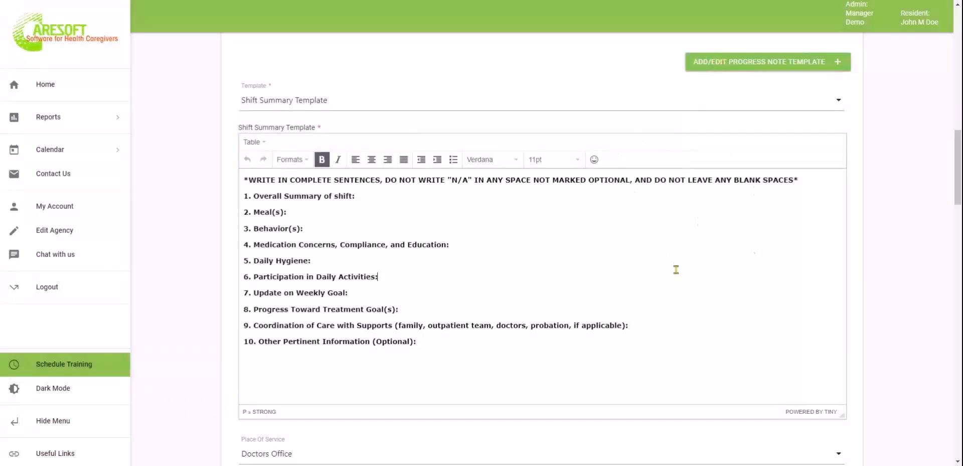
Switch the note template back to General and return to the note text
left_click(400, 103)
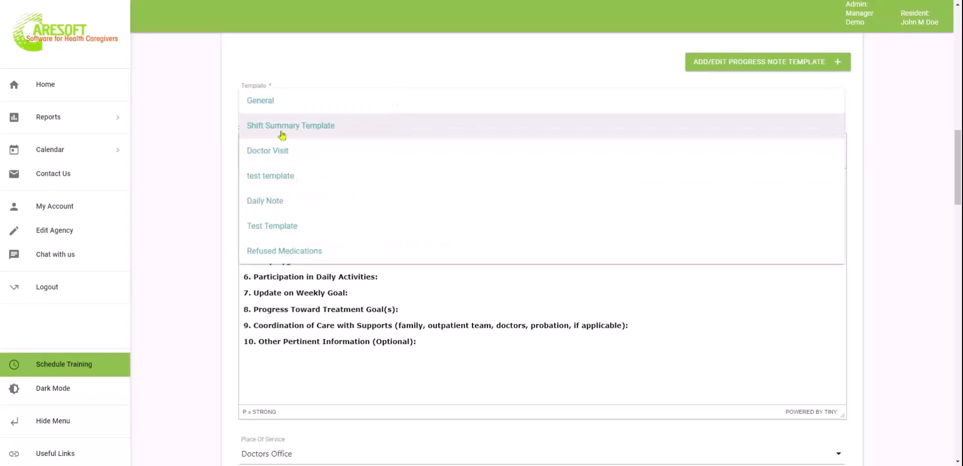
left_click(268, 100)
left_click(373, 209)
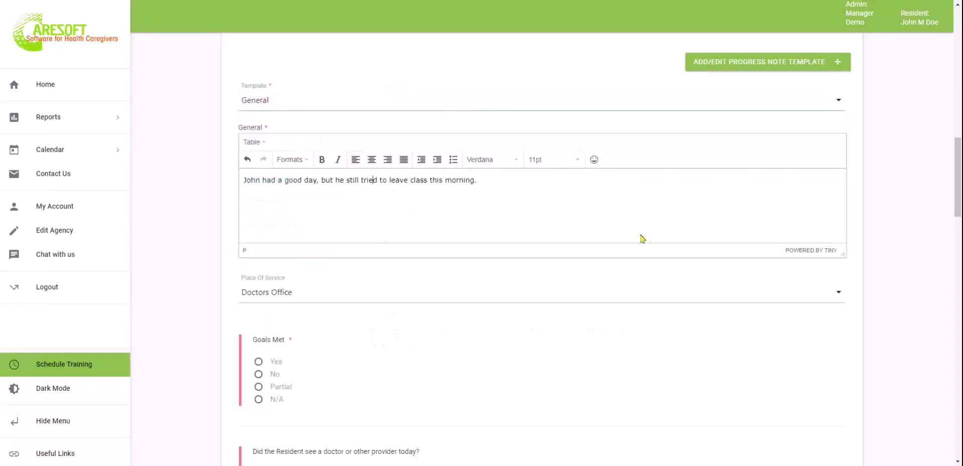
Mark the Goals Met question N/A and check the Submit Form section below
scroll(554, 236, "down", 2)
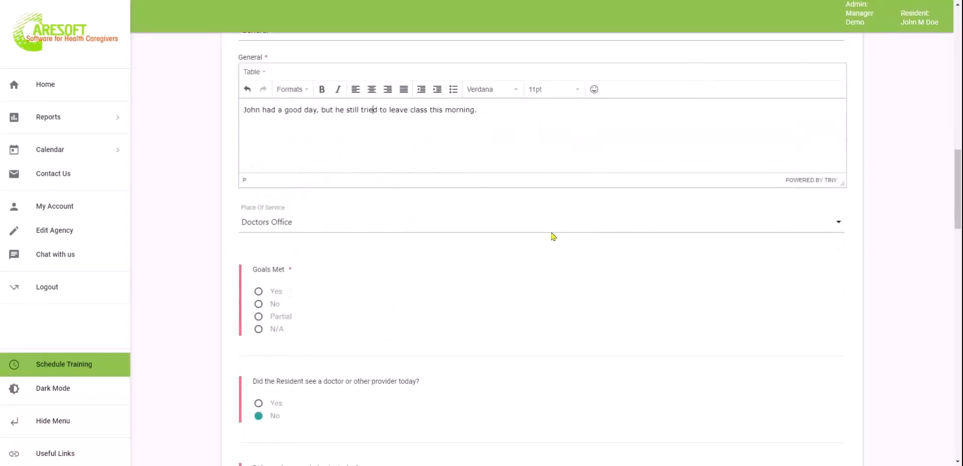
scroll(392, 300, "down", 1)
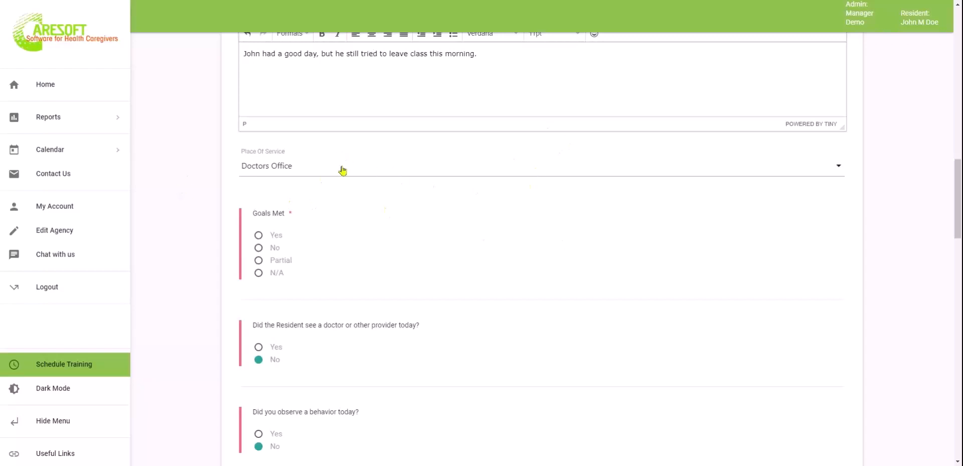
left_click(259, 275)
scroll(398, 296, "down", 15)
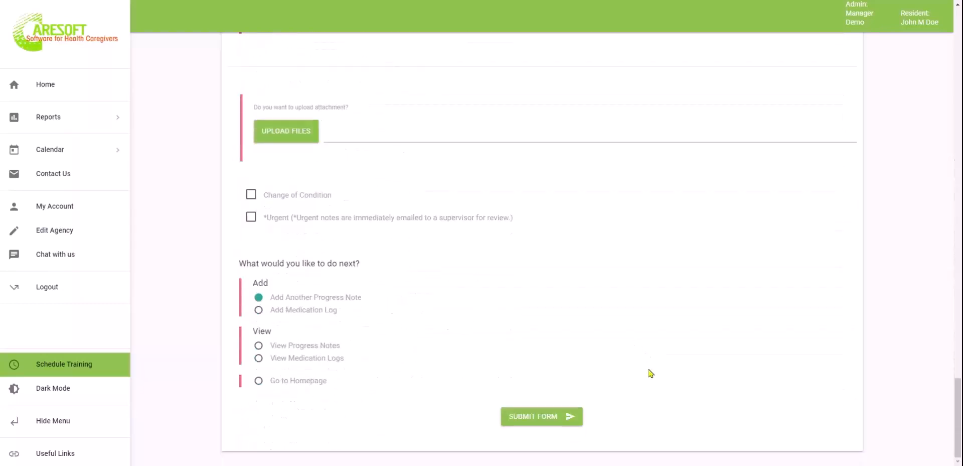
scroll(579, 254, "up", 2)
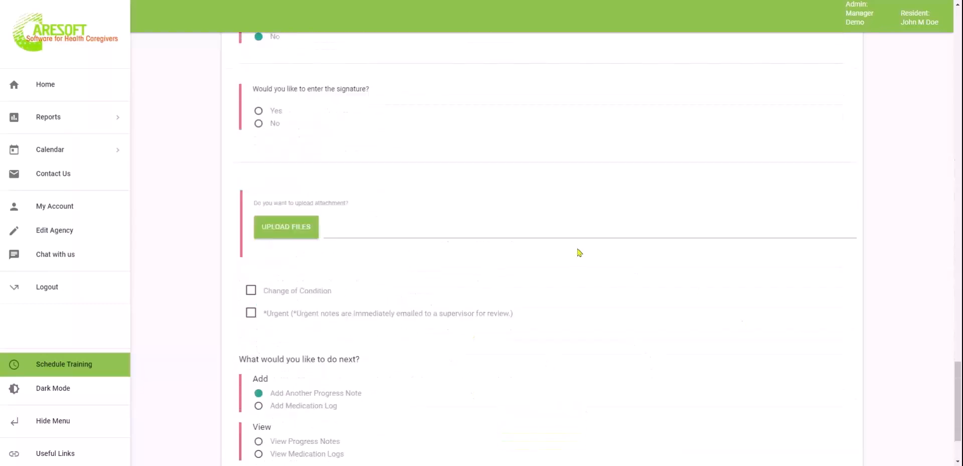
scroll(578, 253, "up", 20)
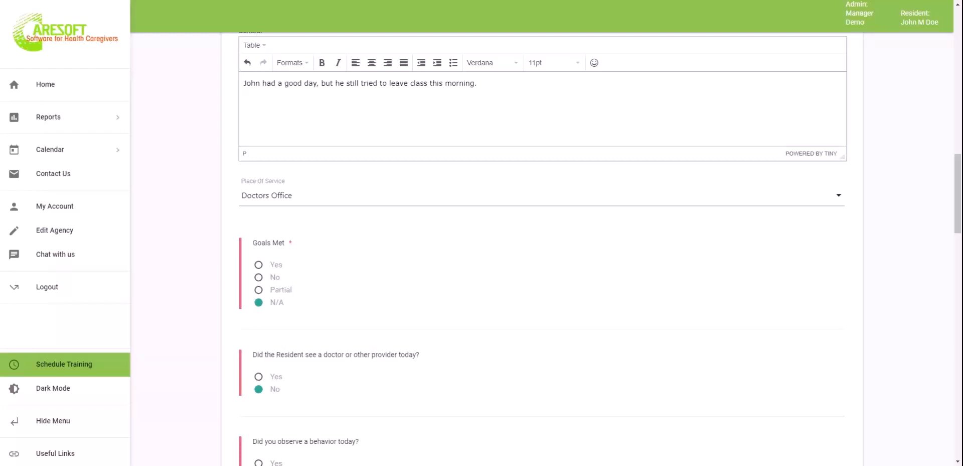
Set Goals Met to No and mark the AWOL goal No with action steps enabled
left_click(257, 279)
scroll(512, 326, "down", 3)
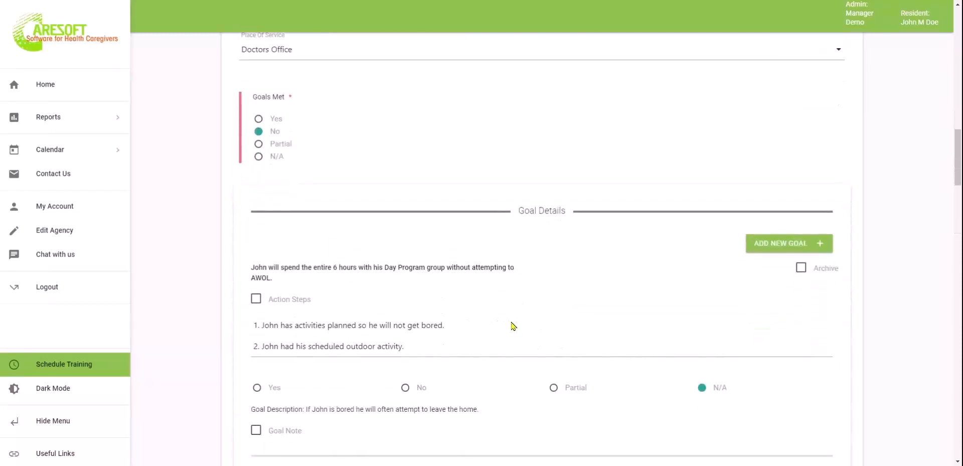
scroll(512, 326, "down", 3)
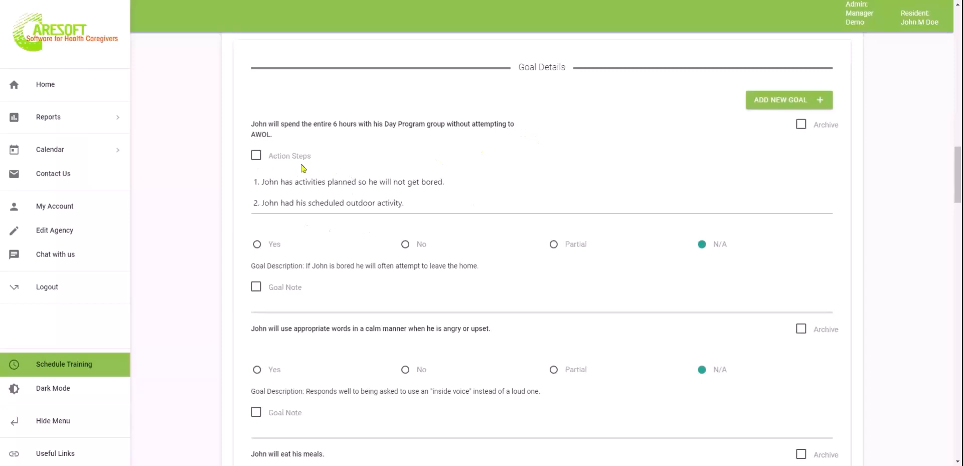
left_click(407, 245)
left_click(257, 155)
left_click(474, 180)
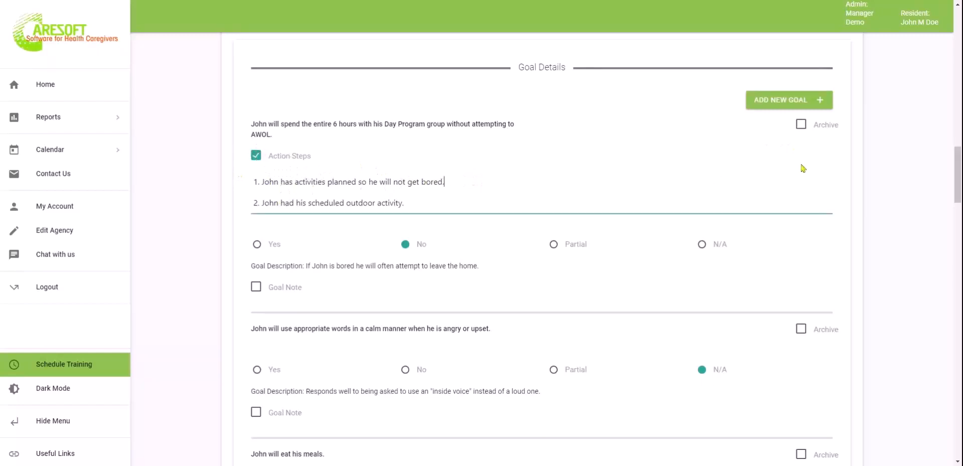
Mark the calm-words, eat-meals and remain-calm goals as Yes
left_click(257, 370)
scroll(257, 371, "down", 3)
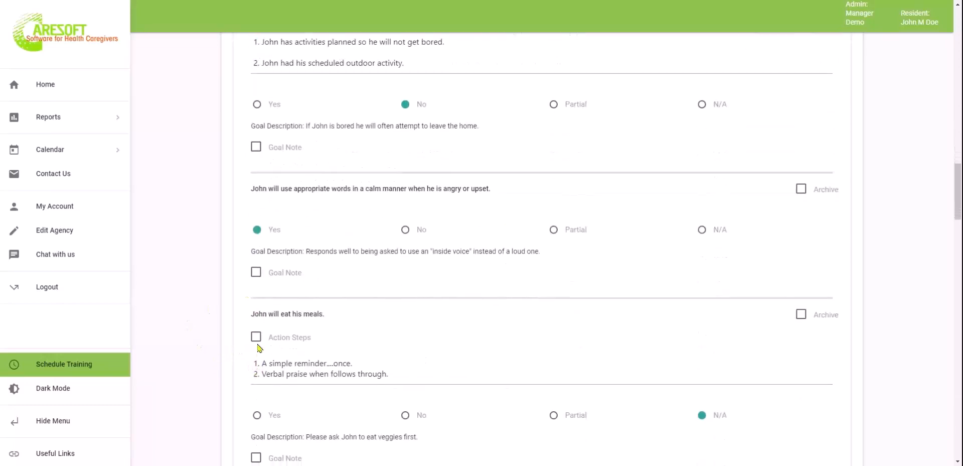
left_click(257, 415)
scroll(256, 417, "down", 4)
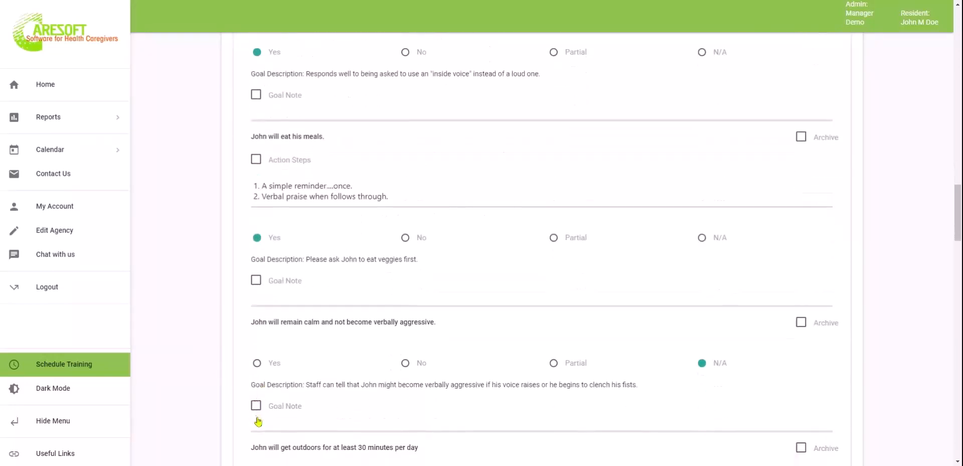
left_click(257, 363)
scroll(257, 366, "down", 3)
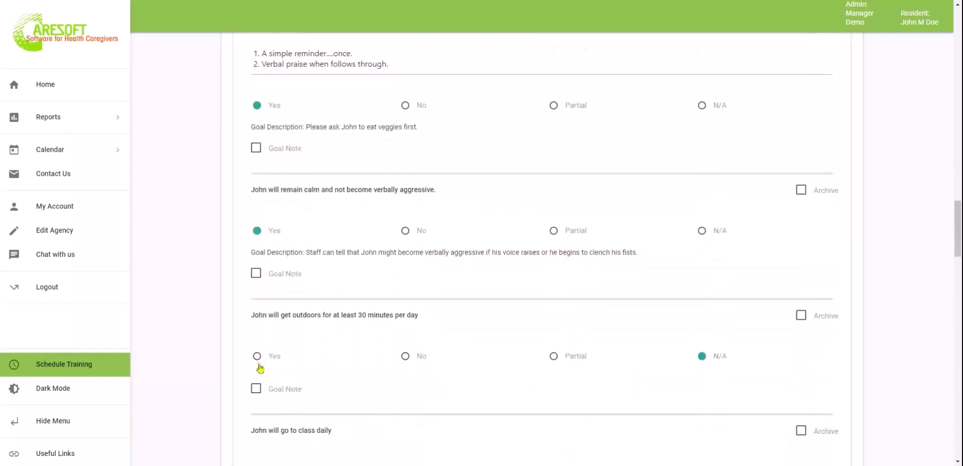
left_click(256, 250)
left_click(257, 251)
scroll(258, 251, "up", 12)
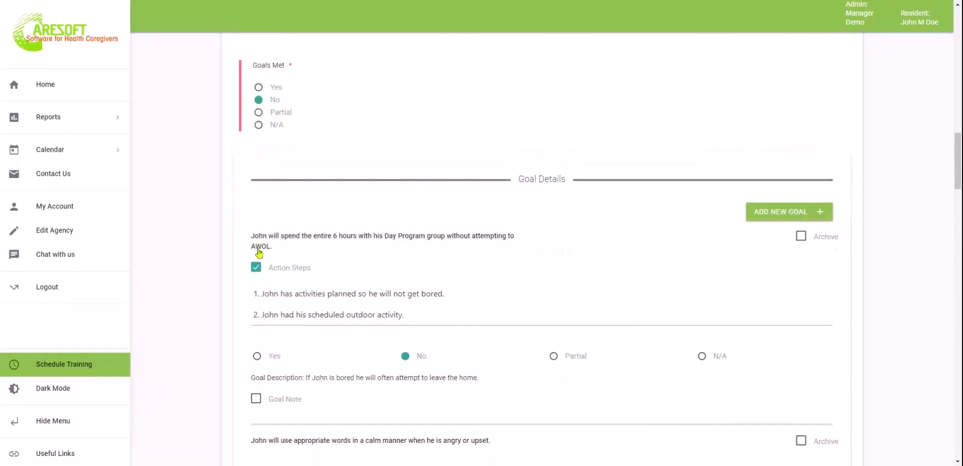
Add the AWOL goal note "Getting better, but still needs work."
left_click(262, 399)
left_click(320, 426)
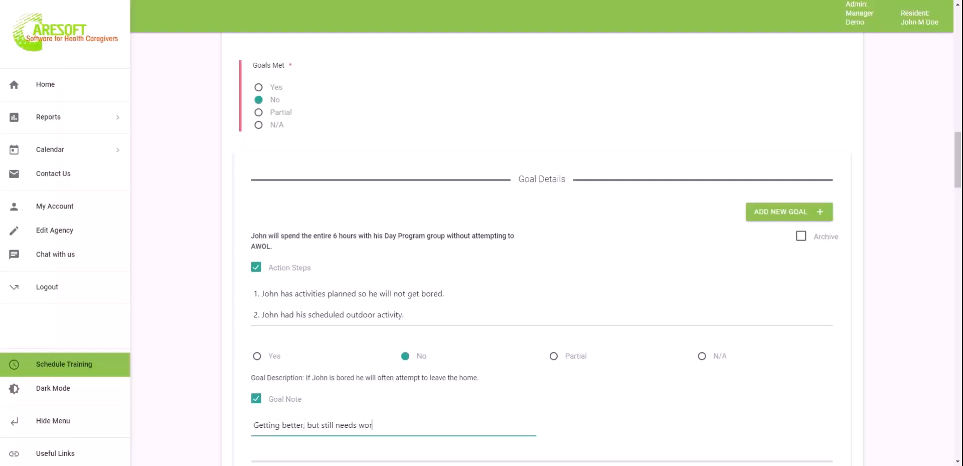
scroll(266, 379, "down", 12)
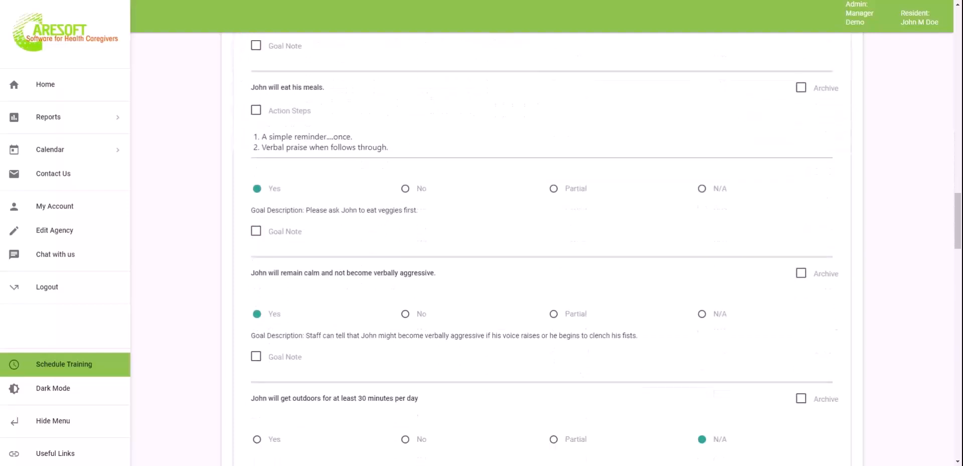
Mark the outdoors, class attendance and Shower Daily goals as Yes
left_click(257, 350)
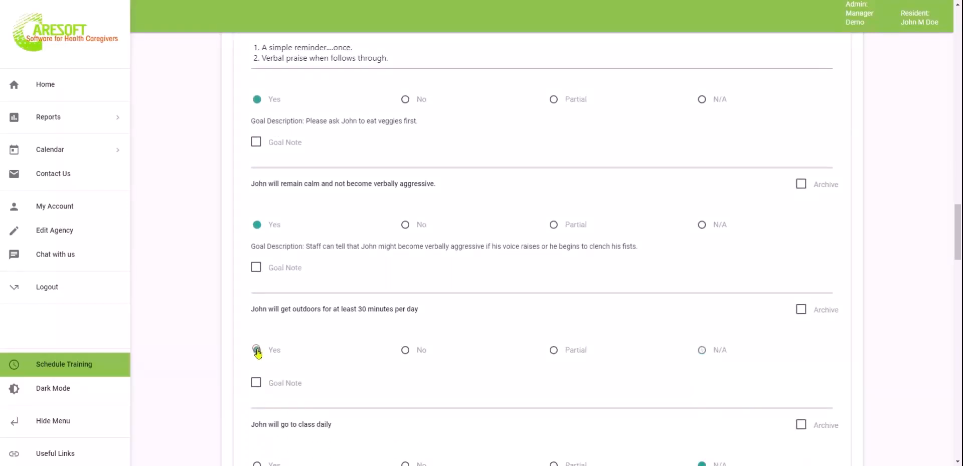
scroll(257, 349, "down", 3)
left_click(256, 335)
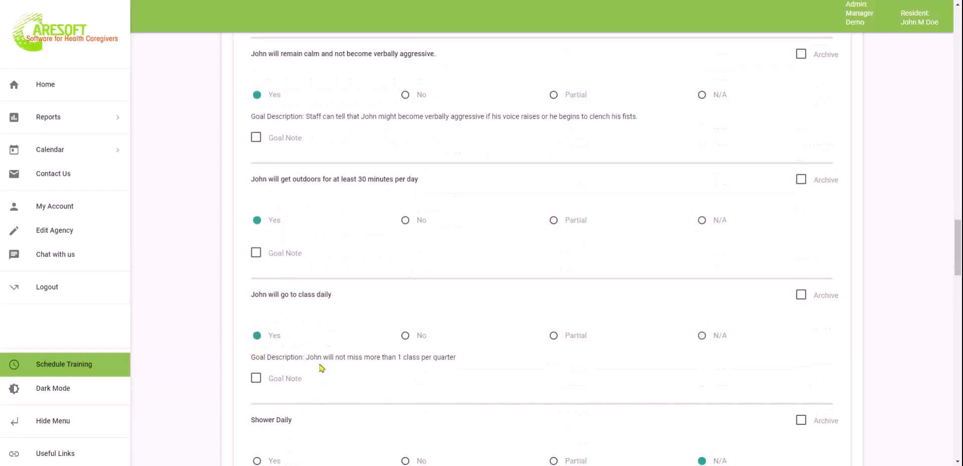
scroll(319, 370, "down", 3)
left_click(257, 335)
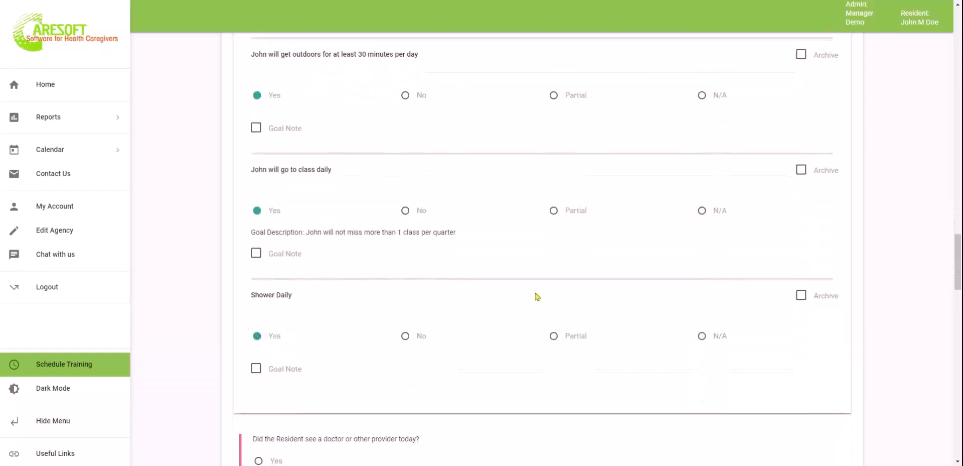
scroll(535, 297, "up", 13)
scroll(536, 296, "up", 5)
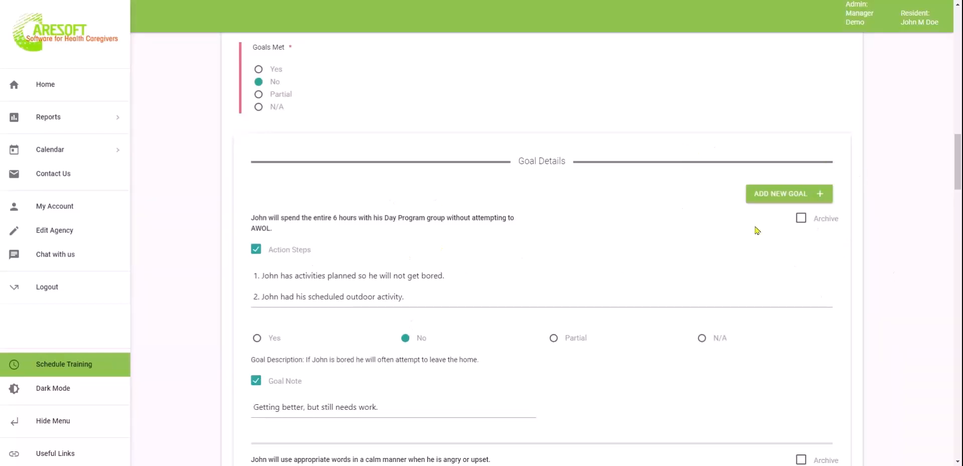
scroll(760, 318, "down", 5)
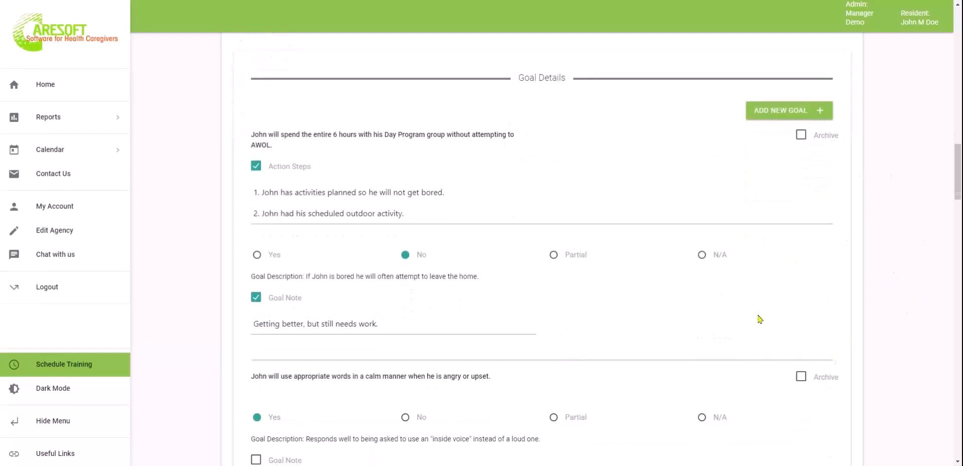
scroll(542, 240, "down", 6)
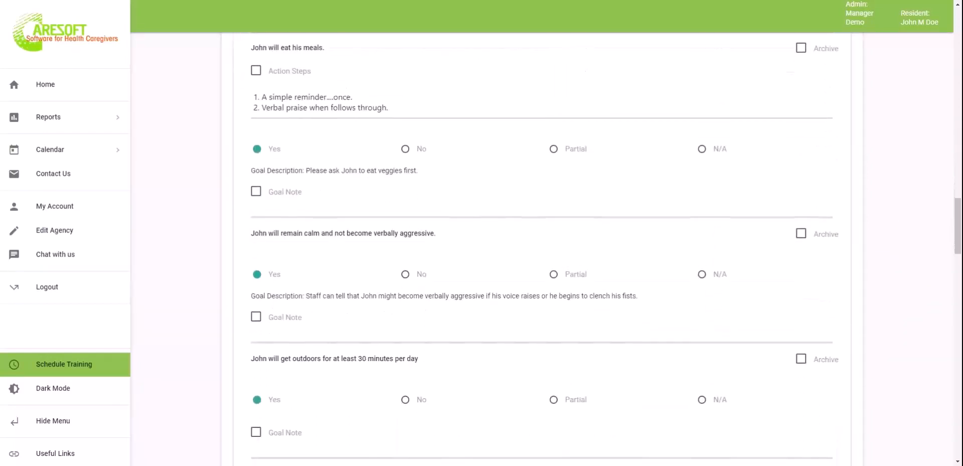
scroll(542, 241, "down", 6)
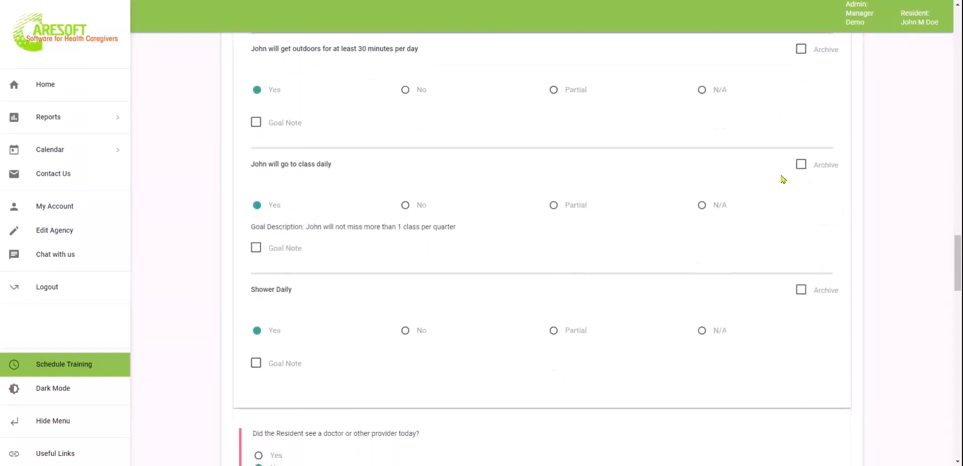
scroll(818, 393, "down", 5)
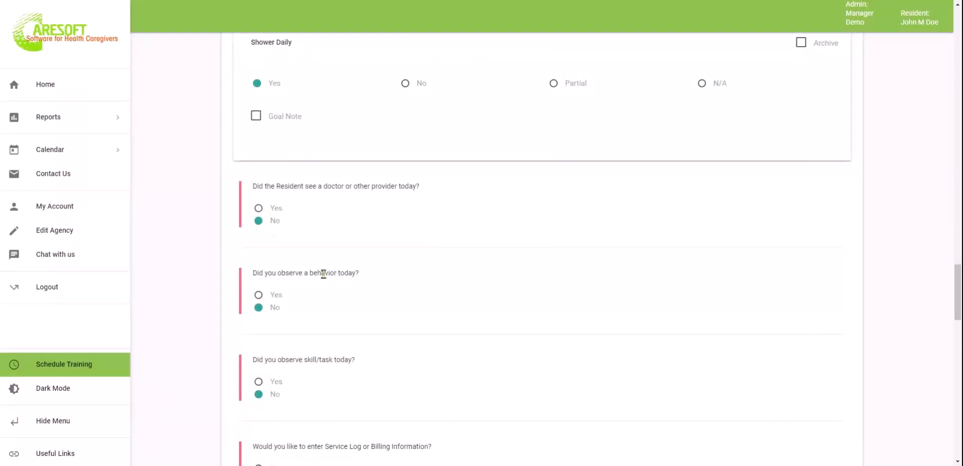
Record a provider visit with the counselor at 09:00 AM
left_click(259, 209)
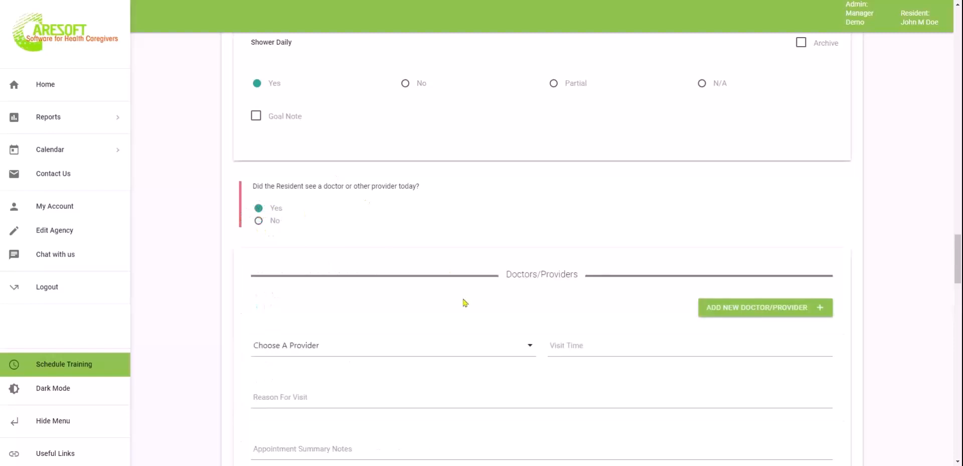
scroll(463, 303, "down", 3)
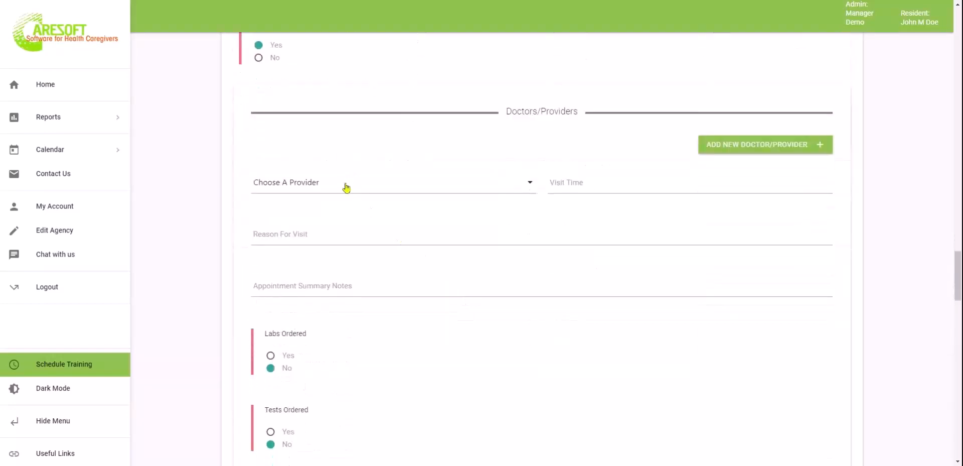
left_click(346, 184)
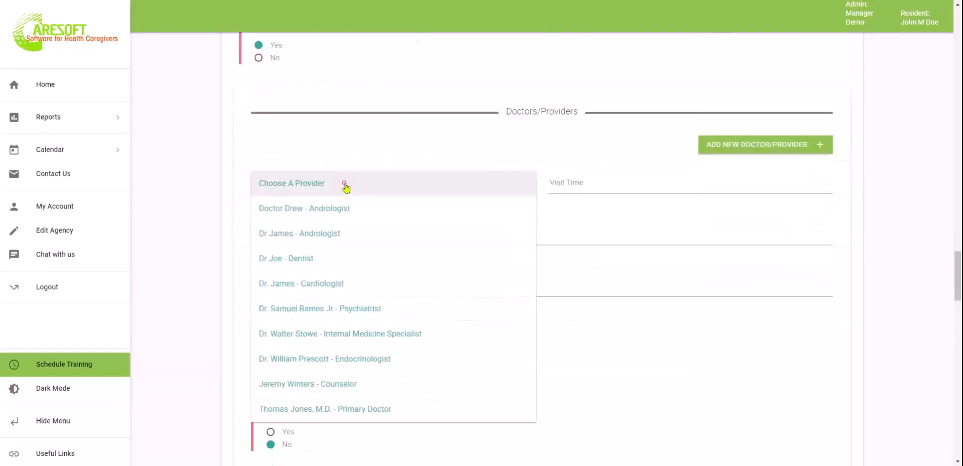
left_click(365, 382)
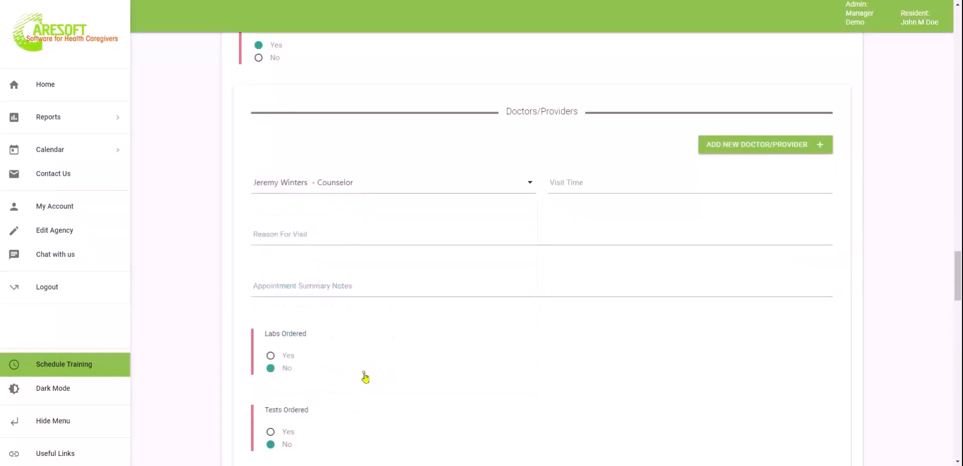
left_click(613, 183)
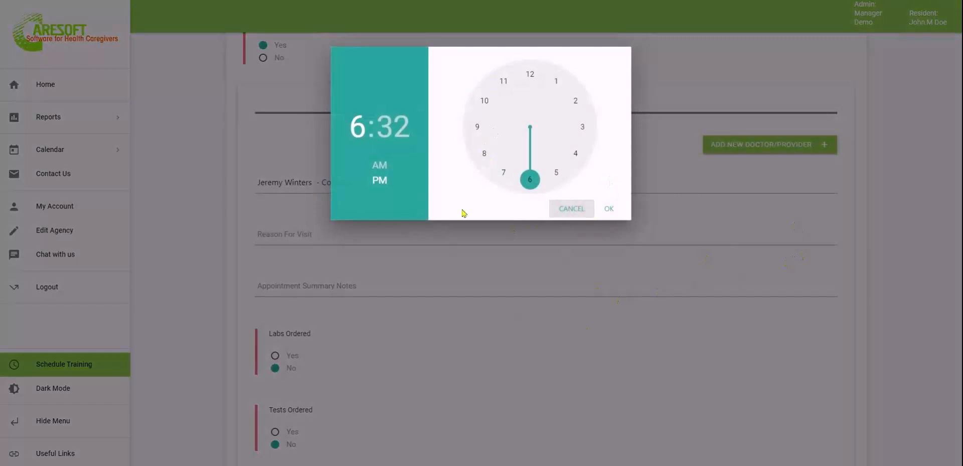
left_click(477, 126)
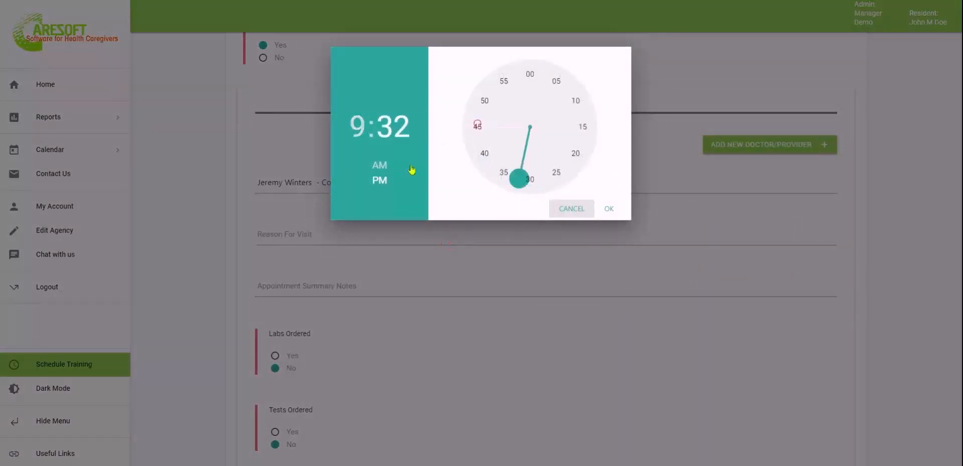
left_click(379, 167)
left_click(531, 77)
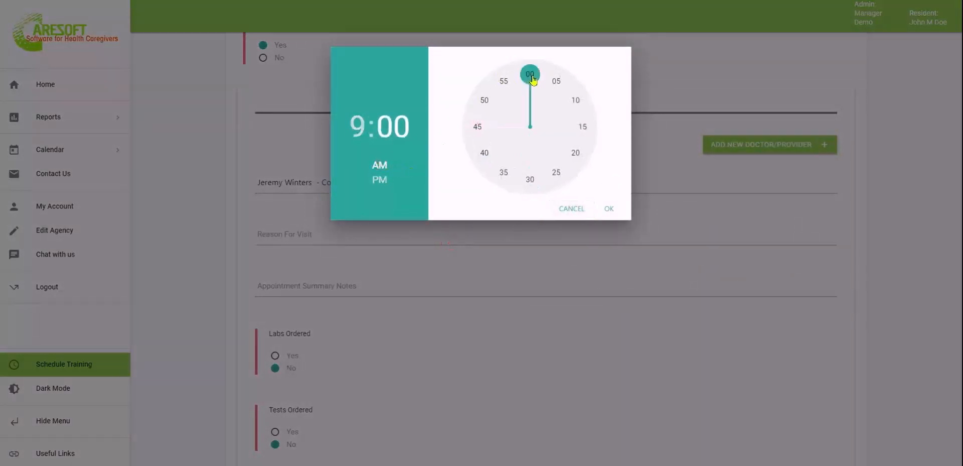
left_click(610, 208)
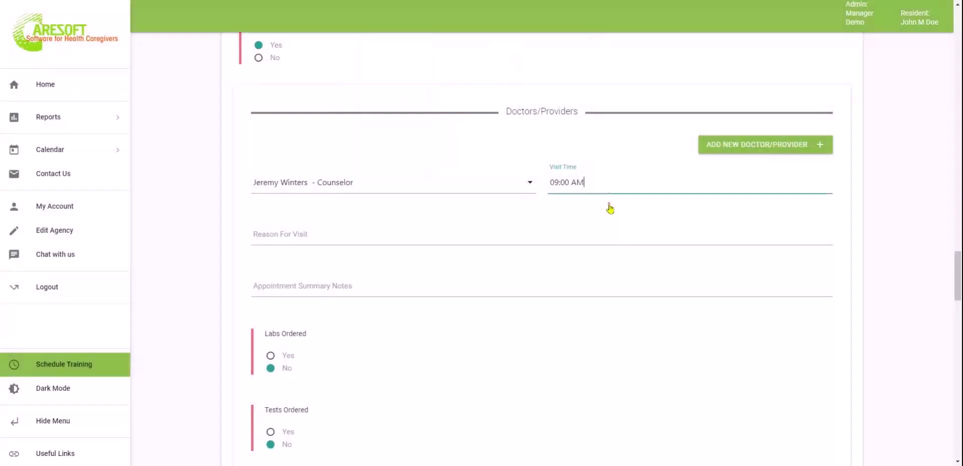
Enter reason 'Goal checkup' and a summary note that the resident is controlling his temper better
left_click(382, 230)
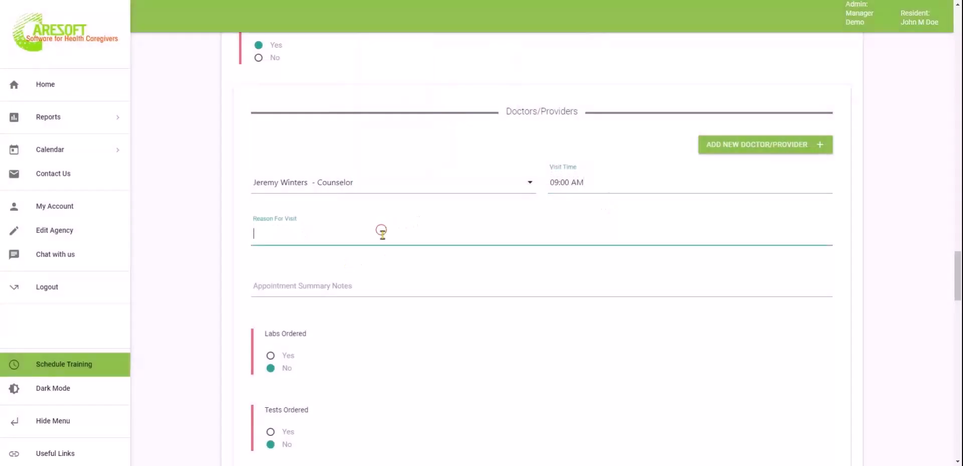
scroll(440, 340, "down", 3)
scroll(439, 341, "down", 1)
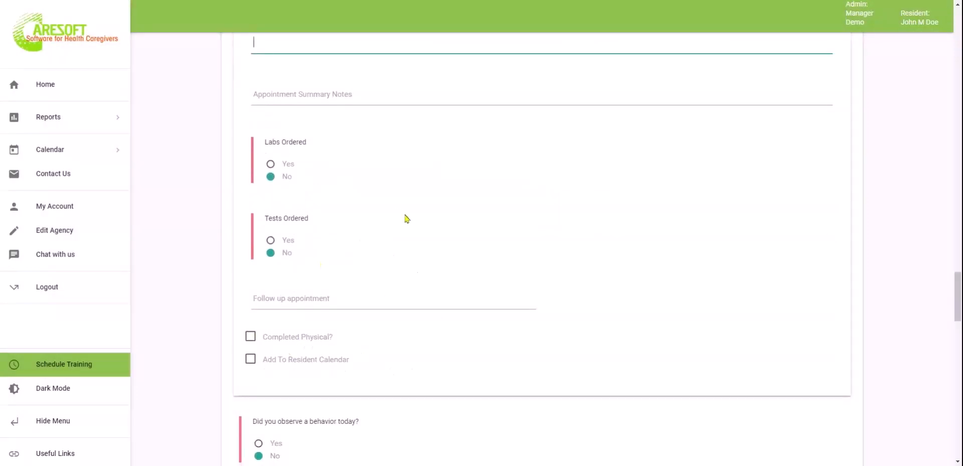
scroll(471, 258, "up", 3)
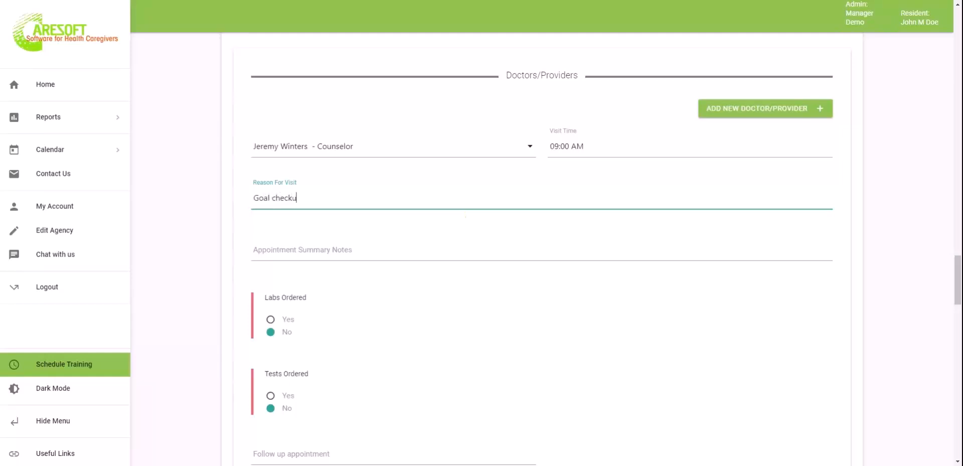
scroll(347, 330, "down", 3)
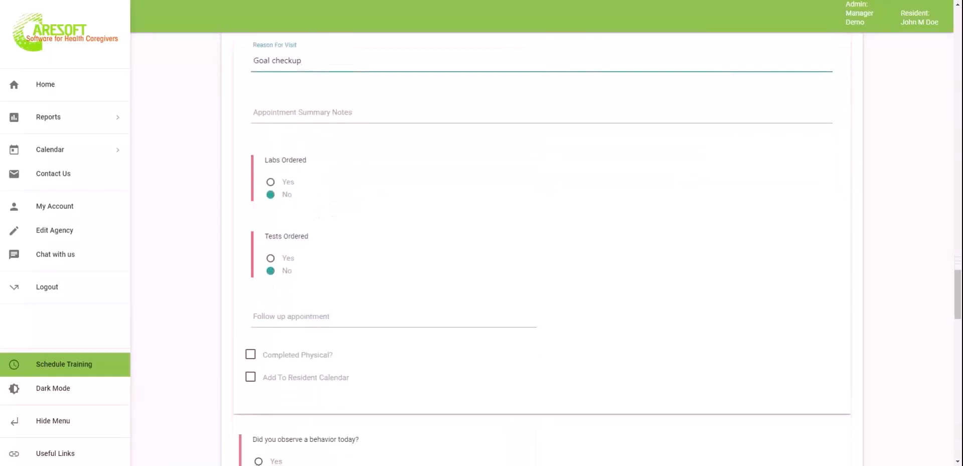
left_click(417, 107)
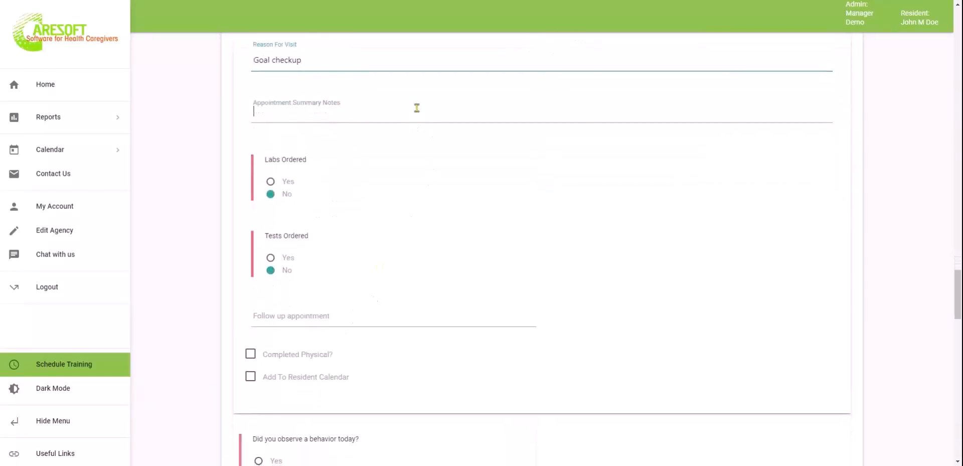
type("John")
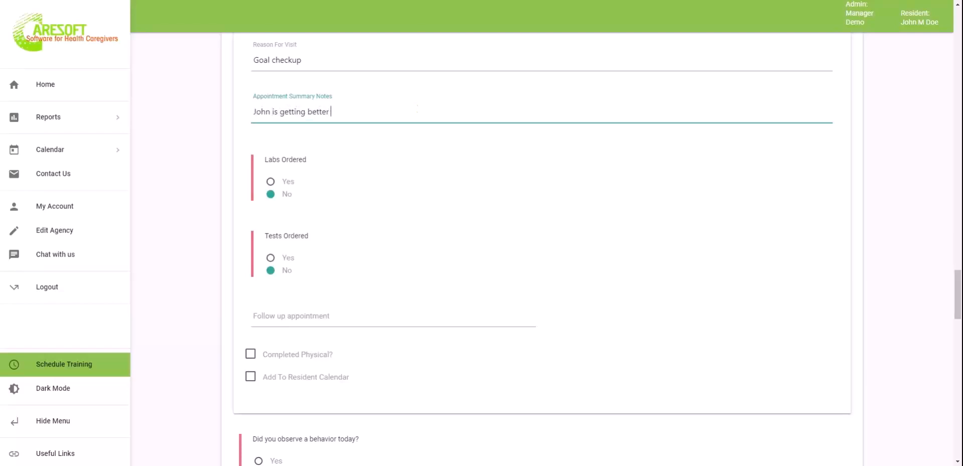
type("is getting better at controlling")
Set the follow-up appointment to October 31, 2022 at 09:00 AM
scroll(484, 209, "down", 1)
left_click(370, 254)
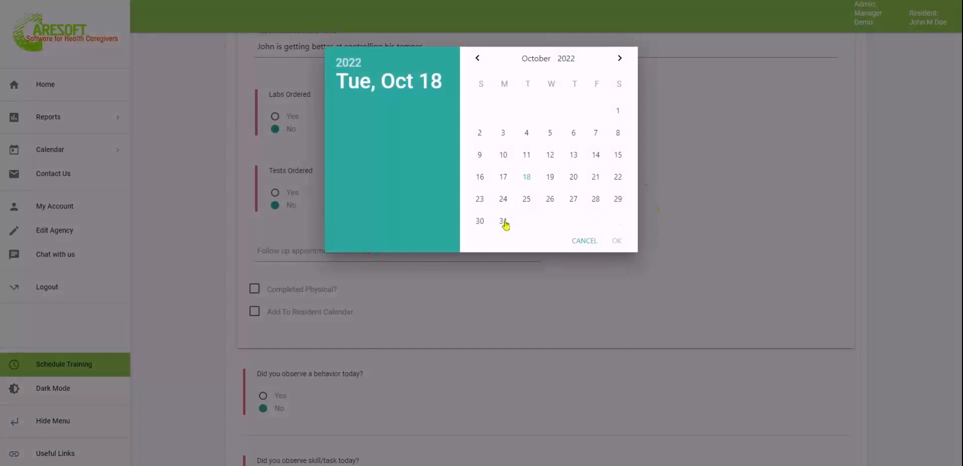
left_click(504, 221)
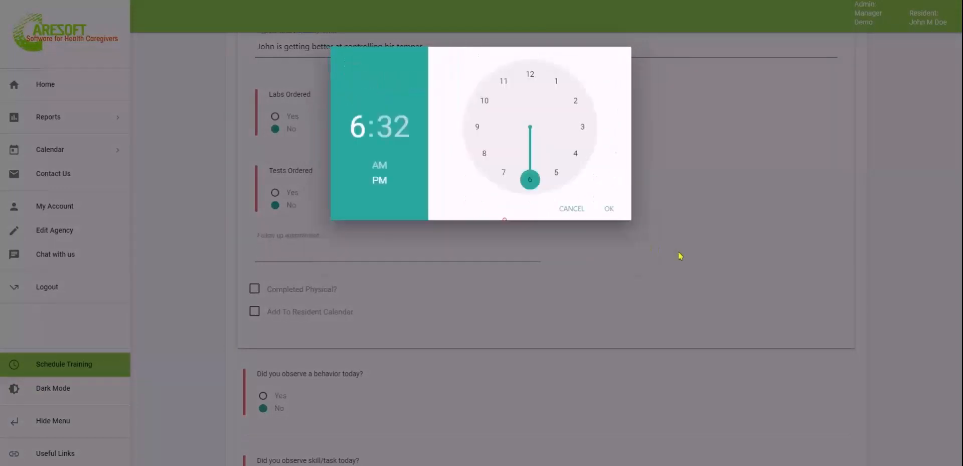
left_click(478, 127)
left_click(384, 166)
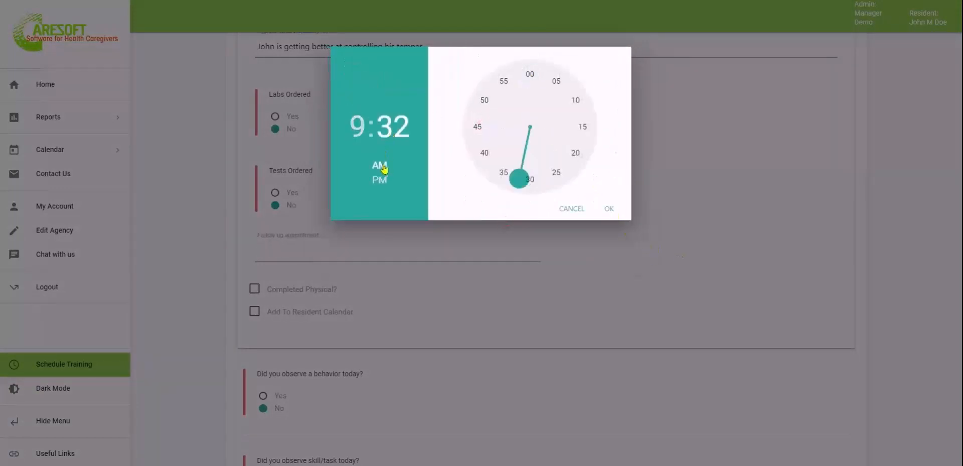
left_click(529, 74)
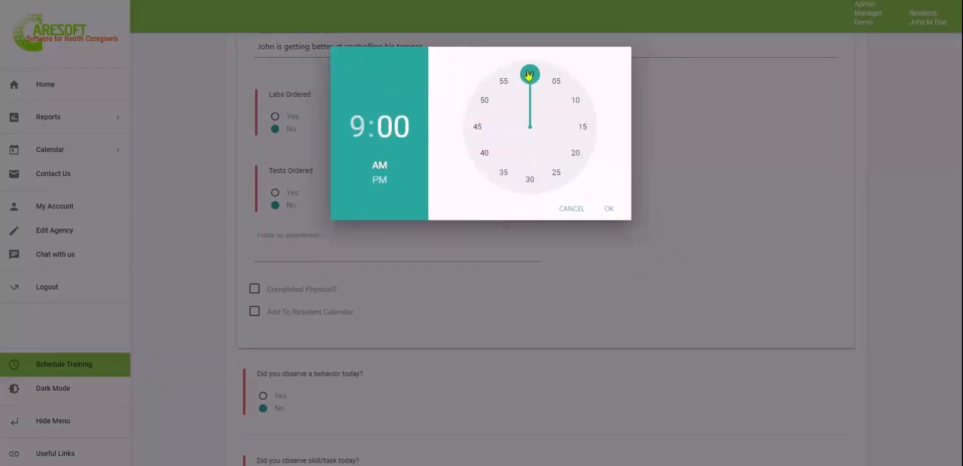
left_click(606, 208)
Tick Add To Resident Calendar for the follow-up appointment
scroll(567, 361, "down", 2)
scroll(567, 361, "down", 1)
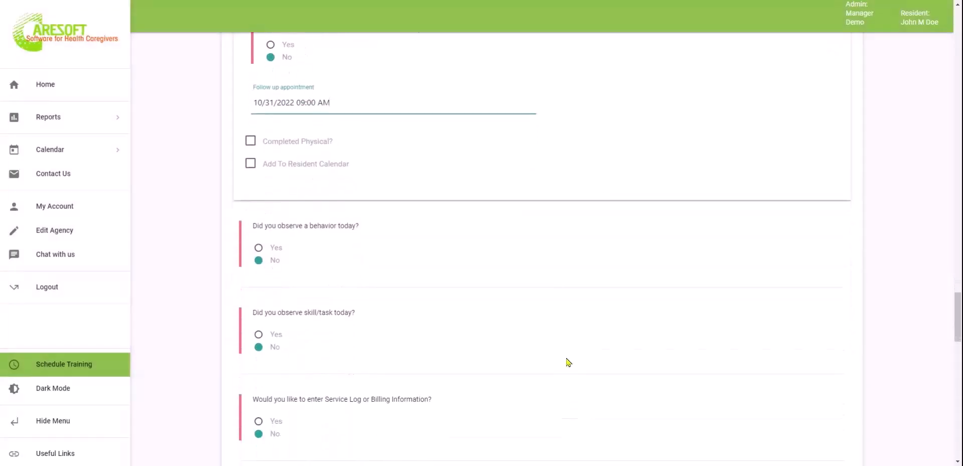
left_click(251, 166)
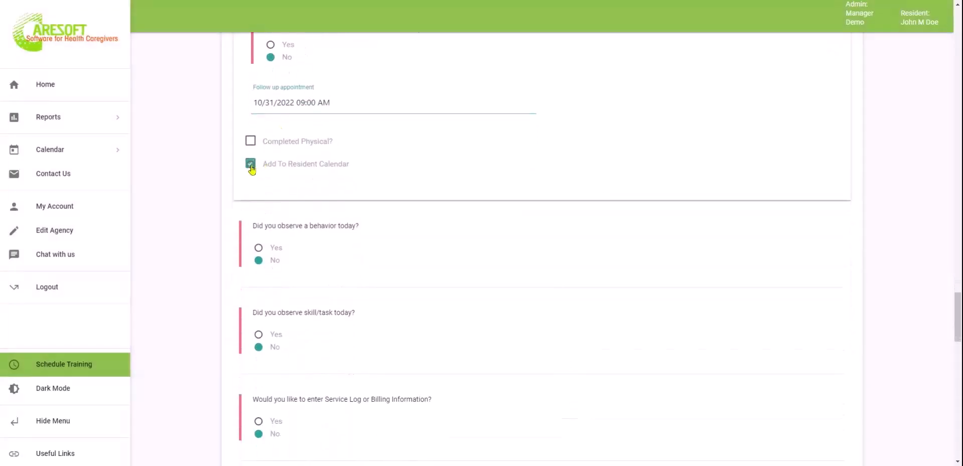
scroll(480, 271, "down", 1)
scroll(480, 271, "down", 1)
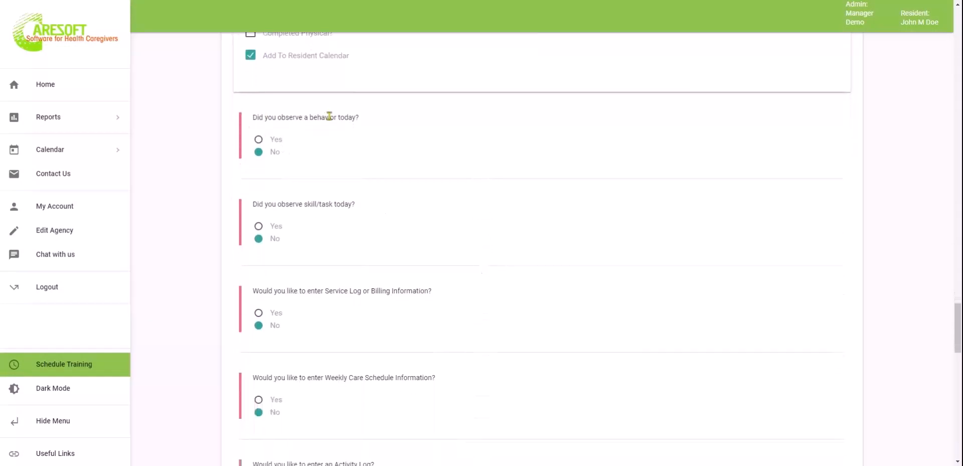
Answer Yes to an observed behavior and record one AWOL/Elopement occurrence
left_click(259, 139)
scroll(469, 235, "down", 3)
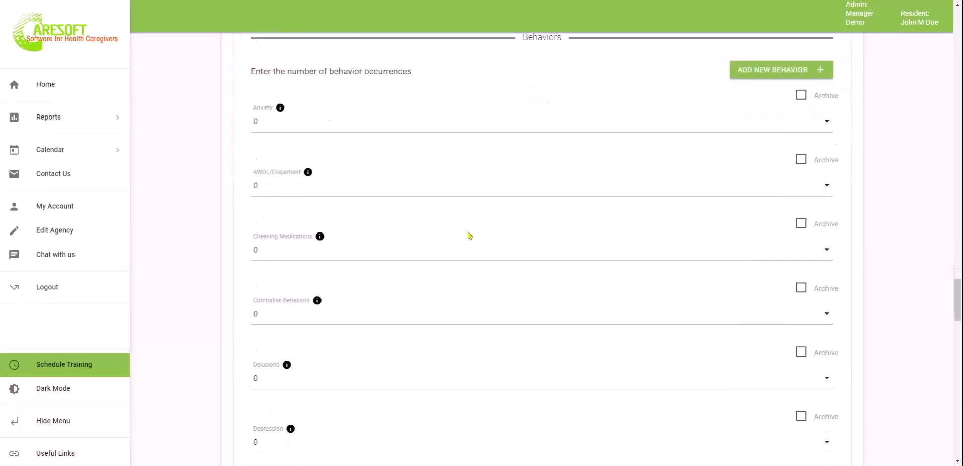
left_click(379, 196)
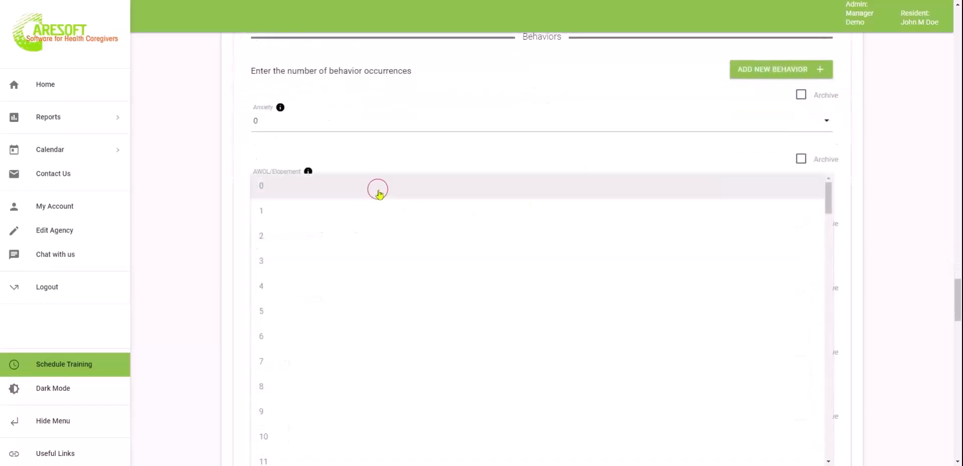
left_click(292, 215)
scroll(549, 354, "down", 2)
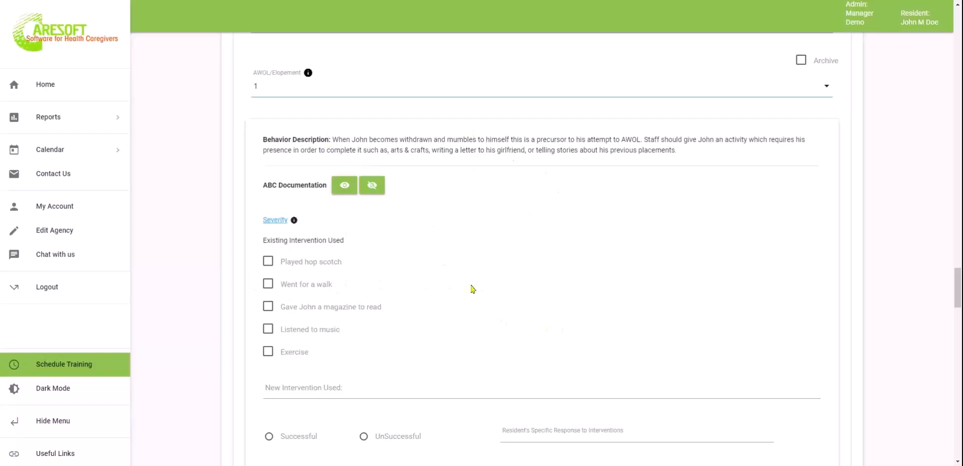
scroll(472, 289, "up", 2)
scroll(474, 289, "down", 1)
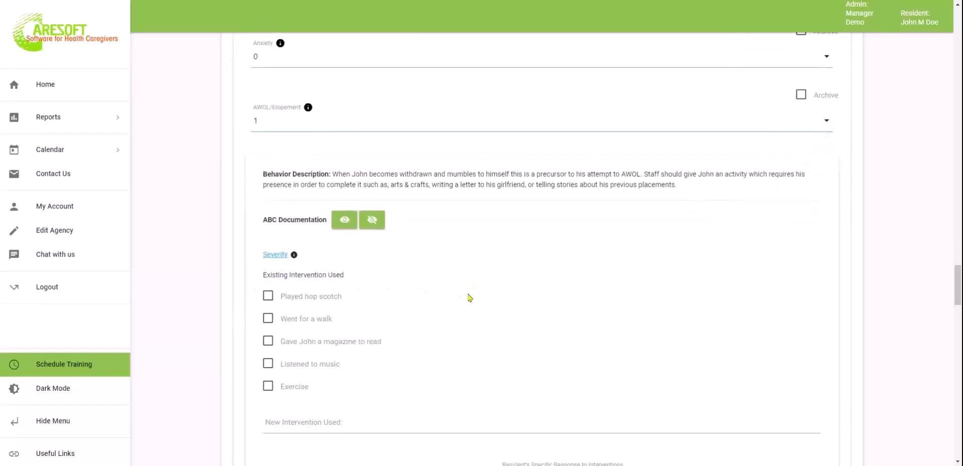
Rate the behavior severity 1 and tick Went for a walk as the intervention
left_click(275, 254)
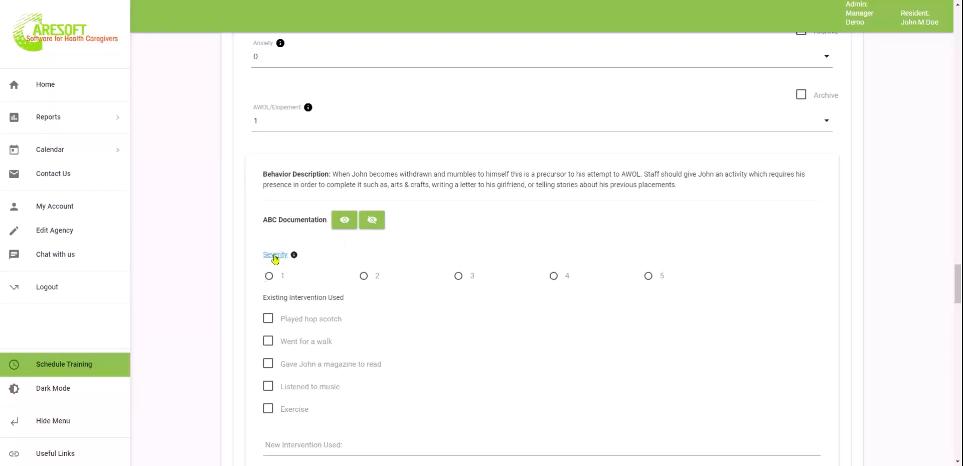
mouse_move(294, 254)
left_click(270, 277)
scroll(404, 322, "down", 2)
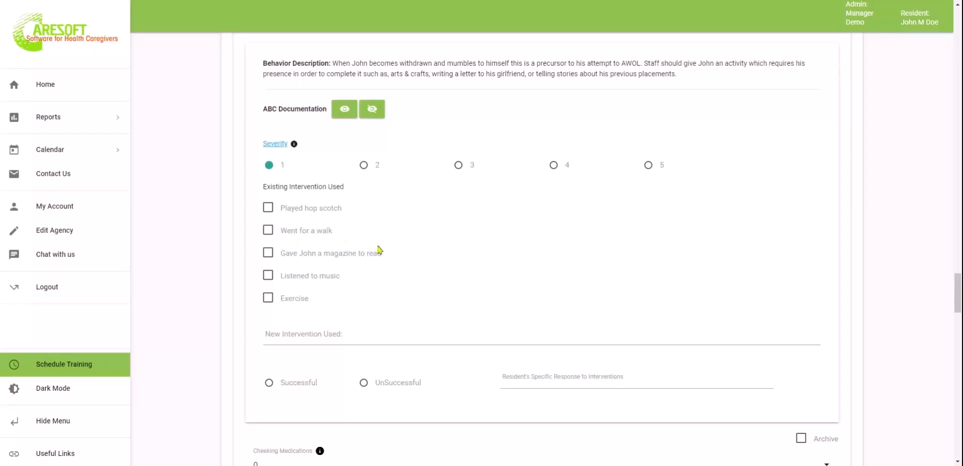
left_click(268, 232)
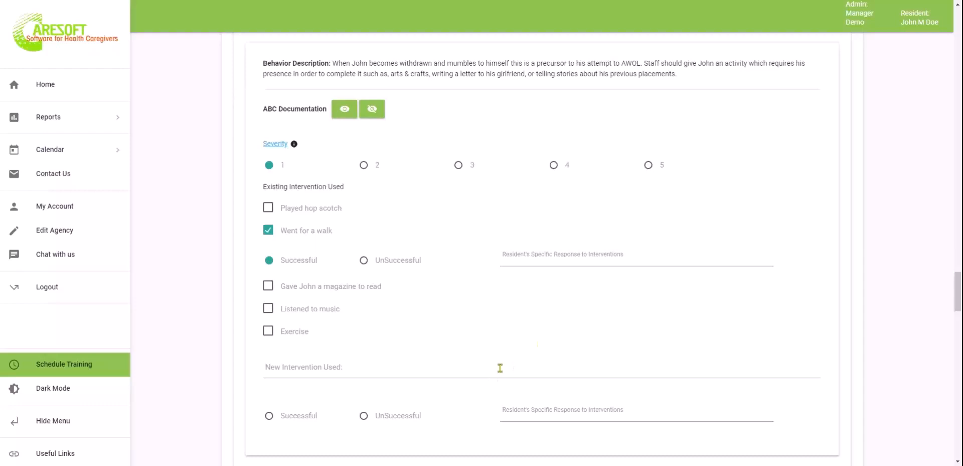
Place the cursor in the new intervention field and review the rest of the form
left_click(419, 364)
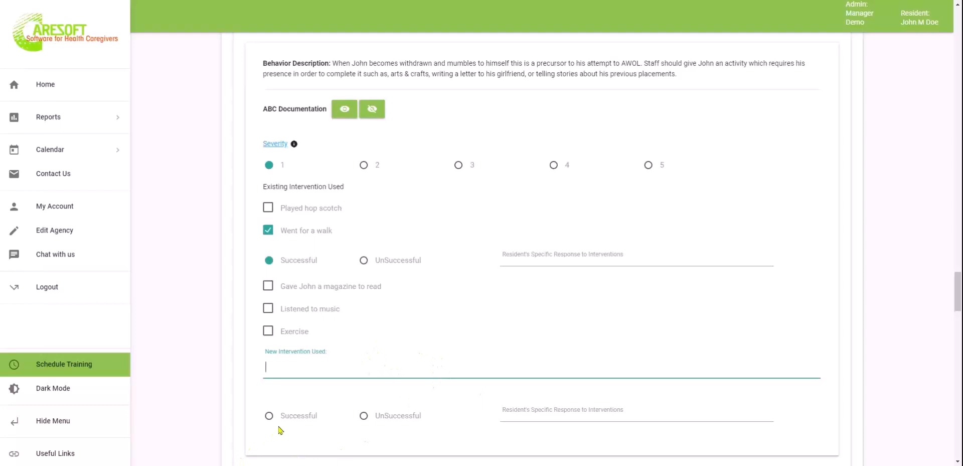
scroll(375, 337, "down", 2)
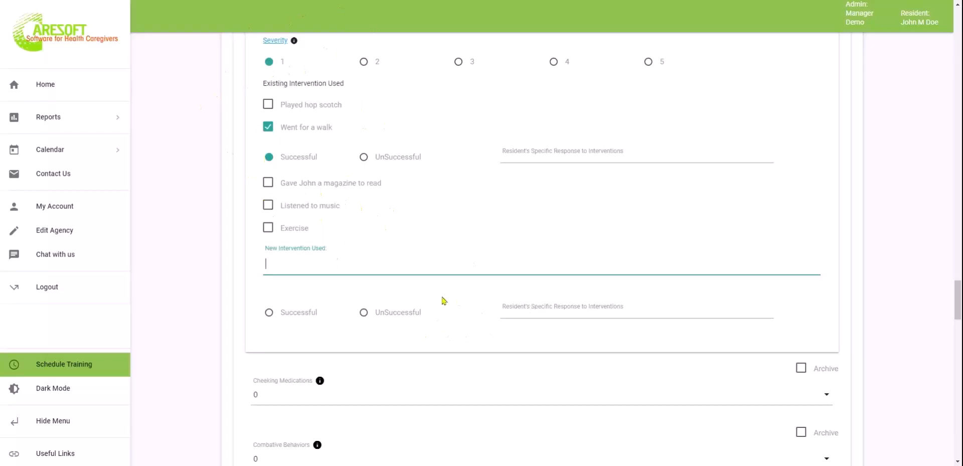
scroll(443, 301, "down", 3)
scroll(443, 300, "down", 3)
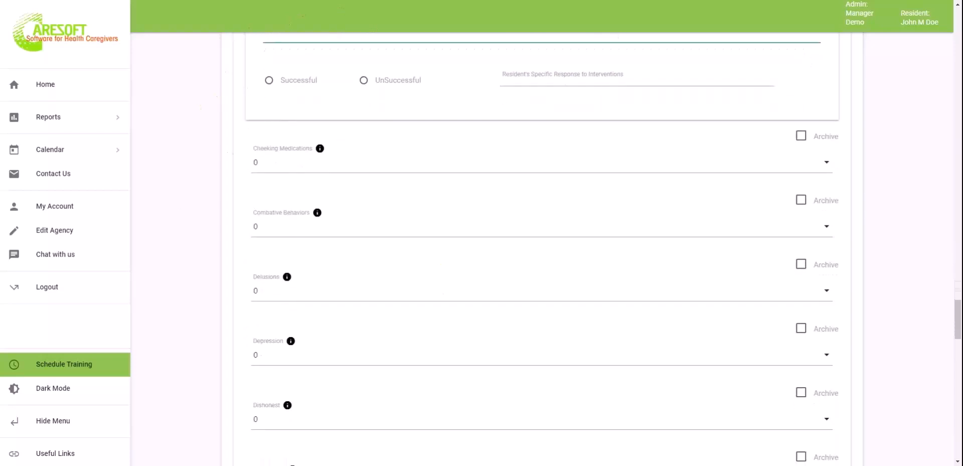
scroll(443, 301, "down", 4)
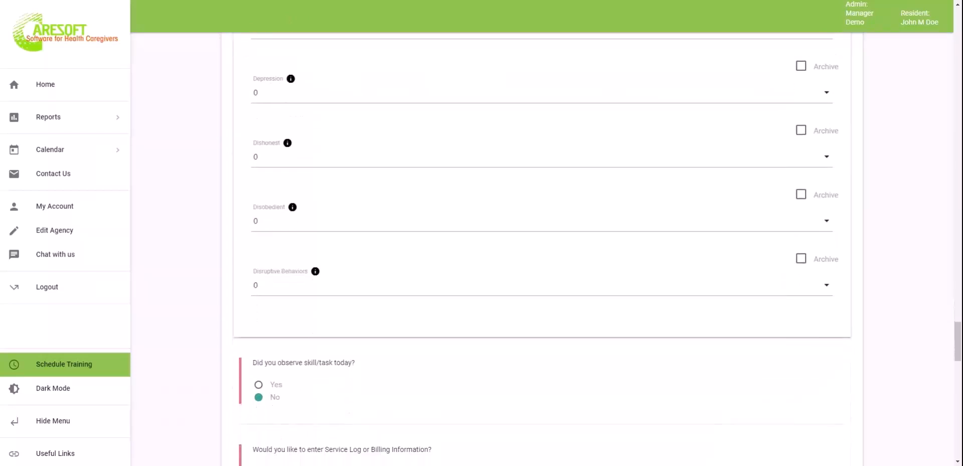
scroll(443, 300, "up", 13)
scroll(542, 248, "up", 3)
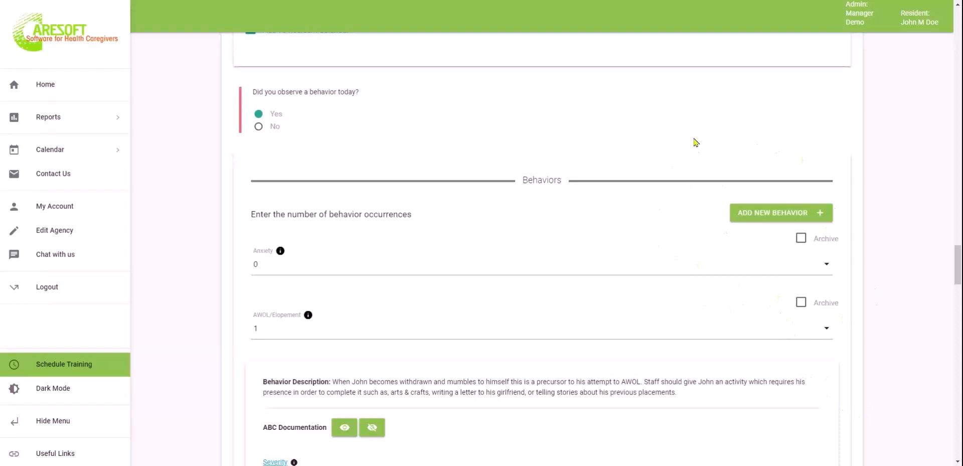
scroll(688, 328, "down", 20)
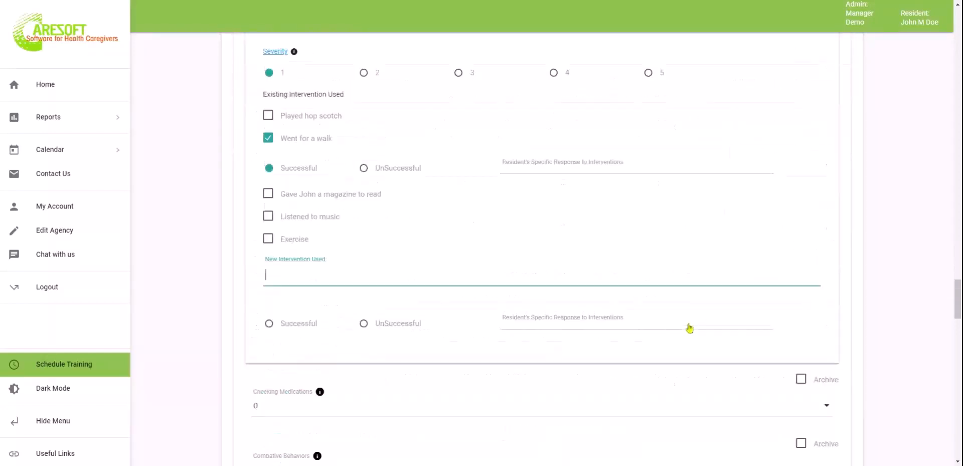
scroll(690, 328, "down", 1)
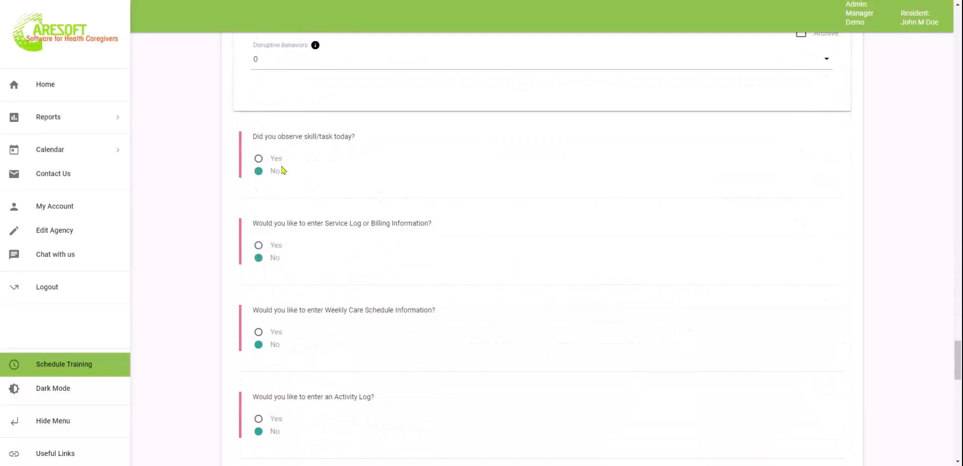
left_click(258, 158)
scroll(456, 325, "down", 1)
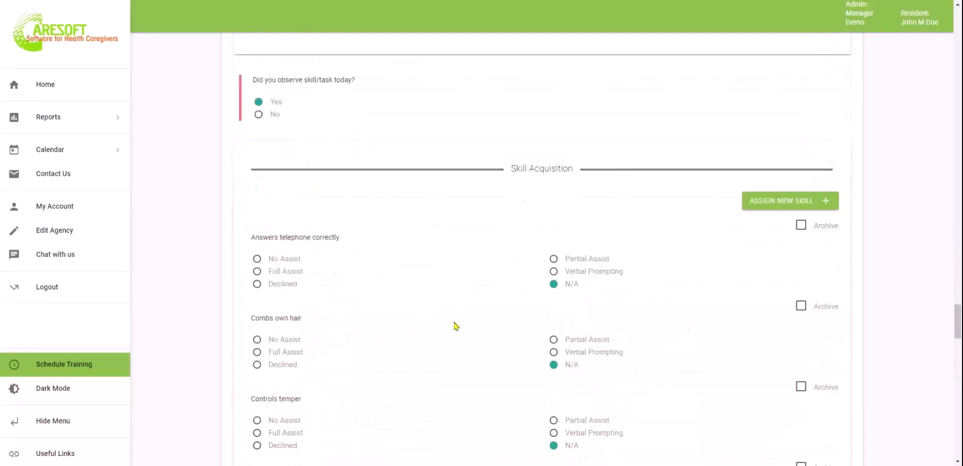
scroll(456, 326, "down", 2)
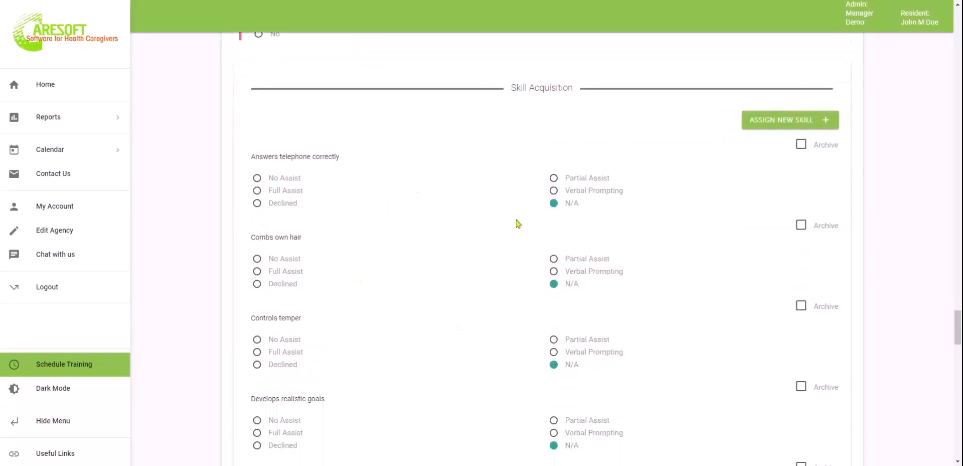
left_click(288, 181)
left_click(276, 259)
left_click(568, 344)
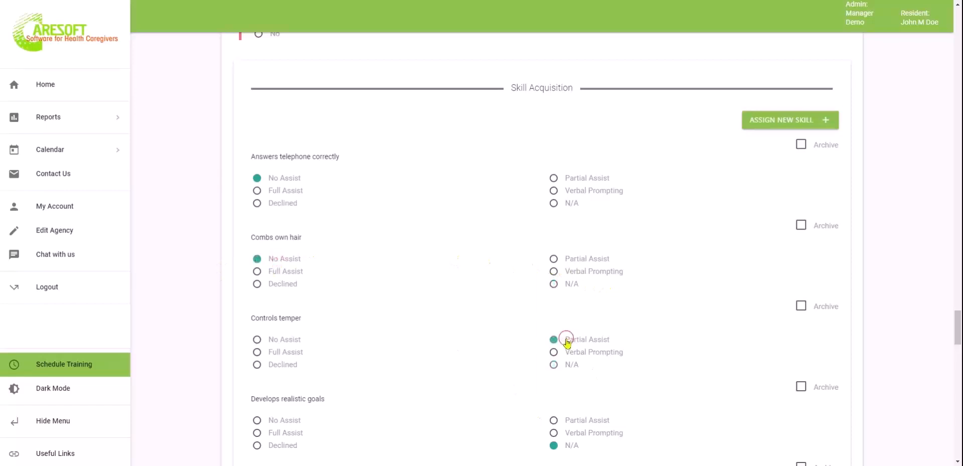
scroll(568, 343, "down", 3)
left_click(282, 305)
scroll(282, 309, "down", 2)
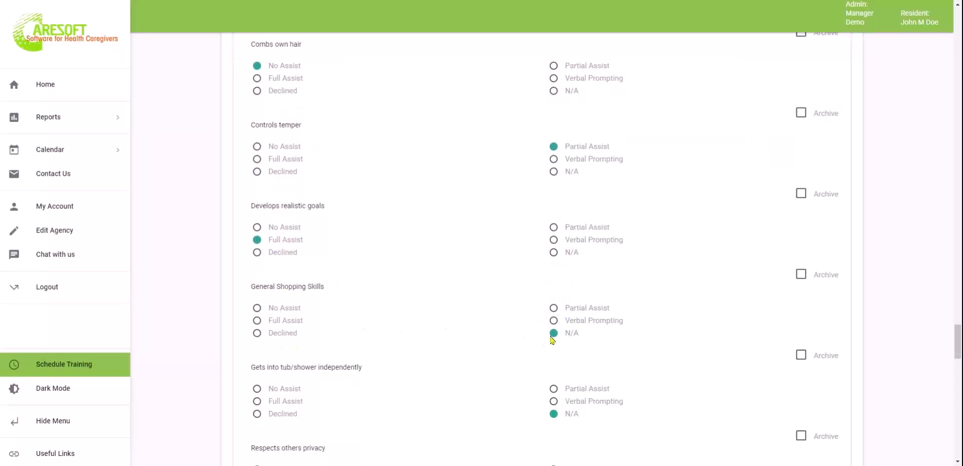
left_click(577, 321)
left_click(286, 401)
scroll(284, 402, "down", 3)
left_click(285, 333)
left_click(287, 415)
scroll(286, 417, "down", 4)
scroll(286, 416, "up", 10)
scroll(476, 318, "up", 6)
scroll(477, 319, "down", 4)
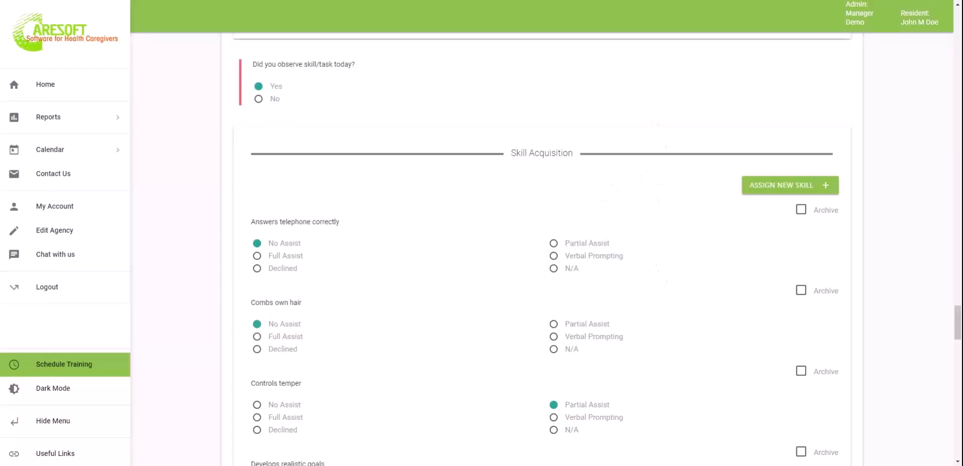
left_click(772, 186)
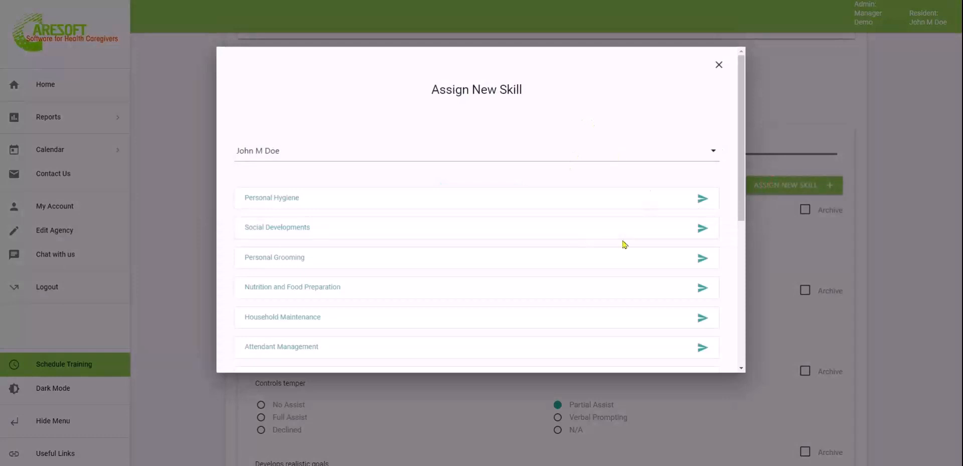
scroll(623, 243, "down", 2)
scroll(625, 244, "down", 3)
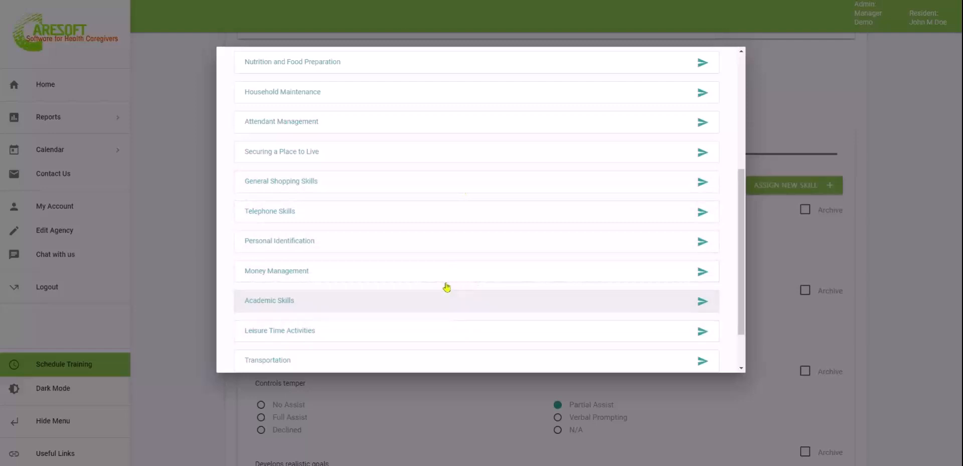
left_click(435, 185)
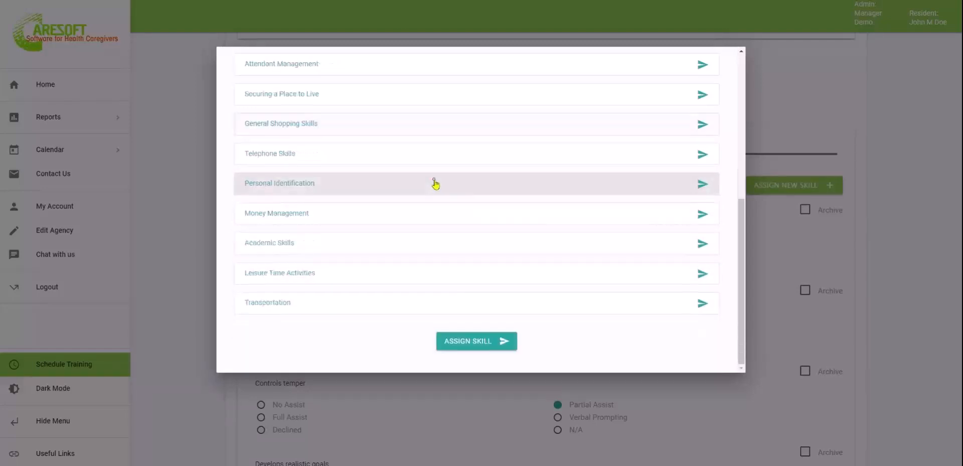
scroll(413, 213, "down", 2)
scroll(413, 213, "down", 3)
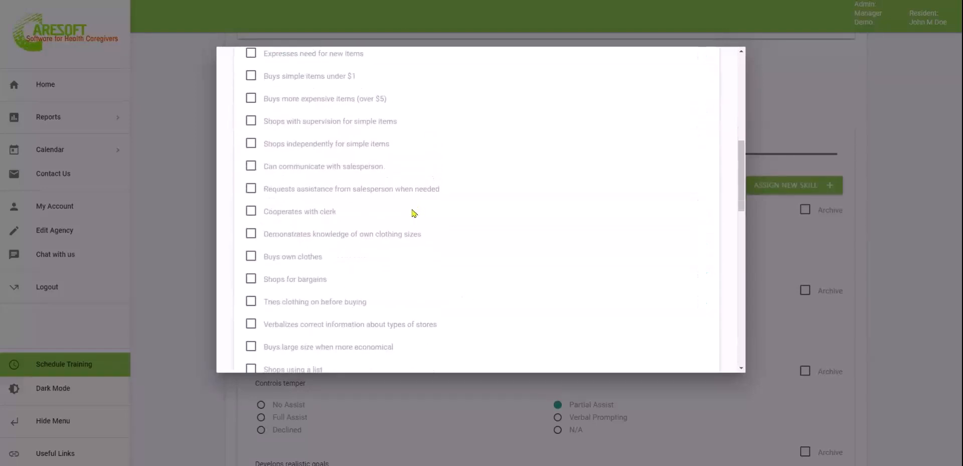
left_click(251, 176)
scroll(384, 252, "down", 10)
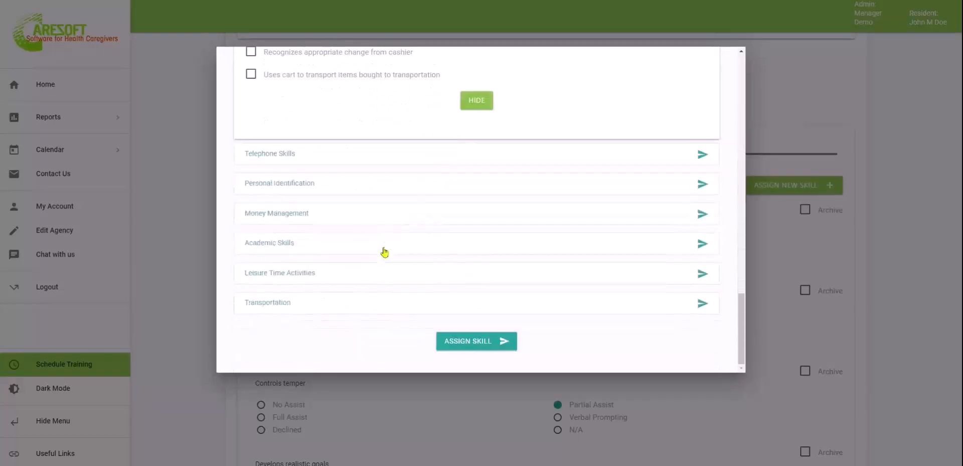
scroll(653, 213, "up", 15)
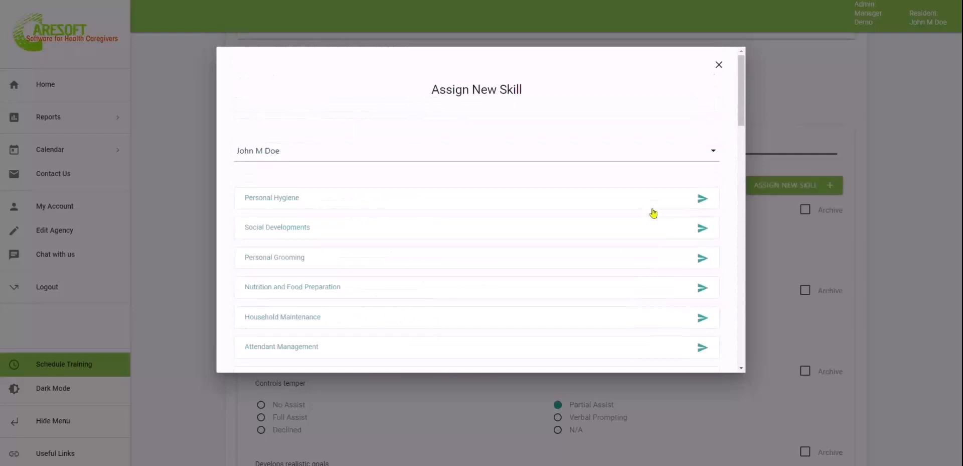
left_click(719, 66)
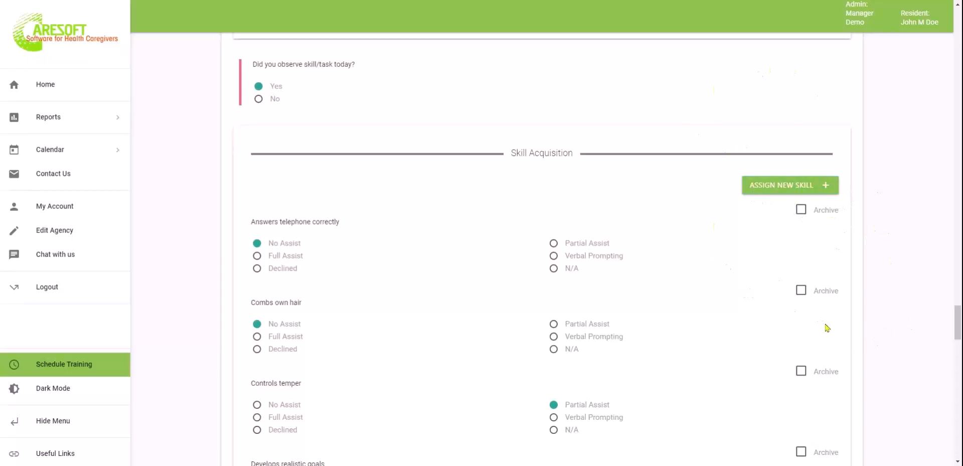
scroll(827, 327, "down", 13)
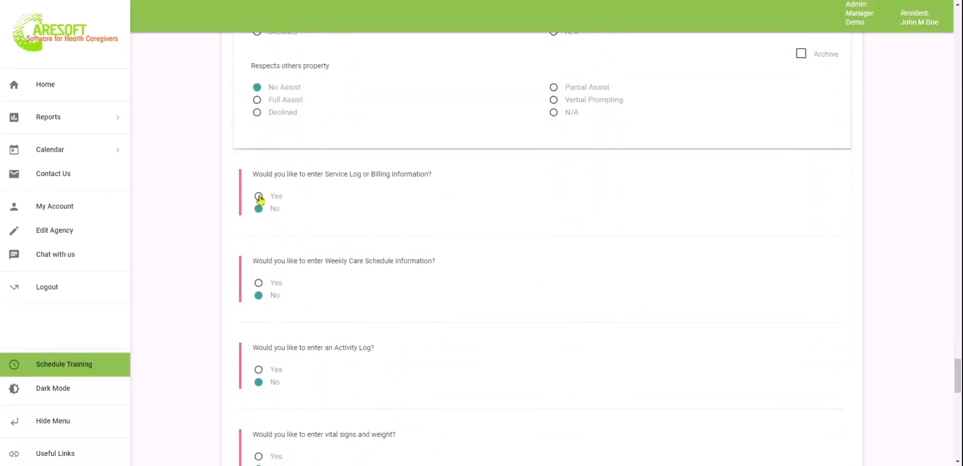
Turn on the Service Log and set its start time to 09:00 AM
left_click(259, 197)
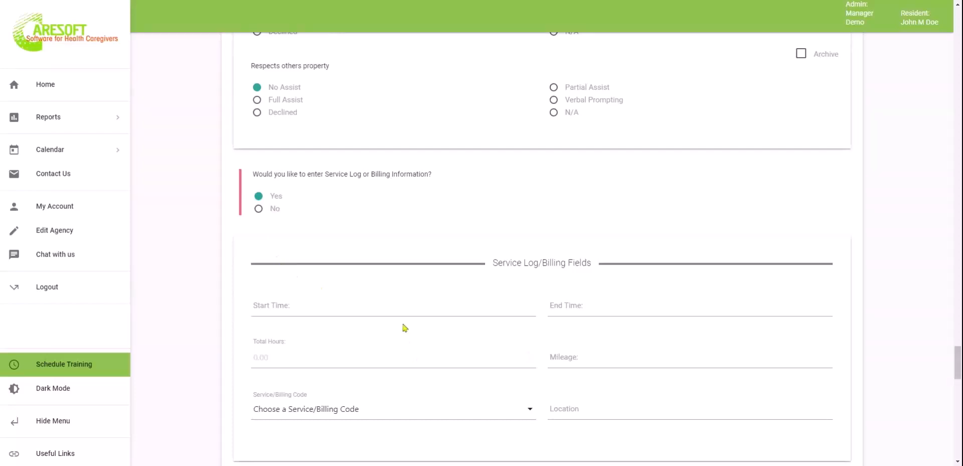
left_click(402, 305)
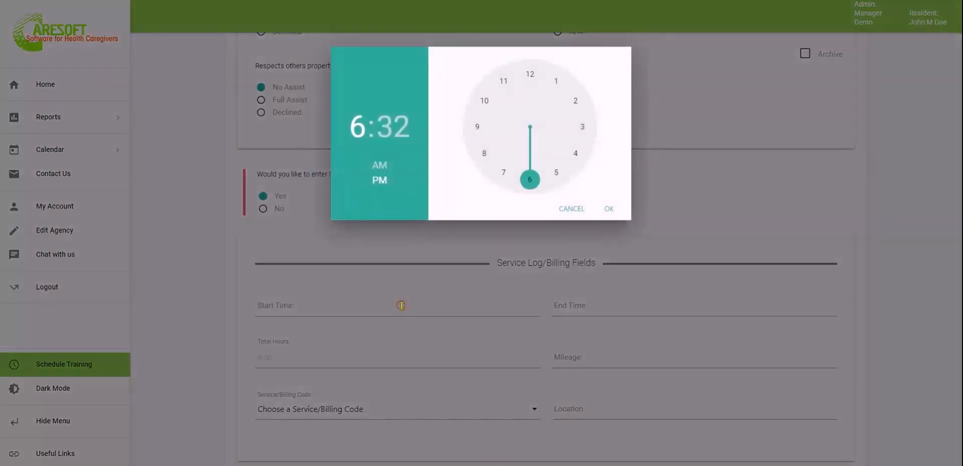
left_click(484, 153)
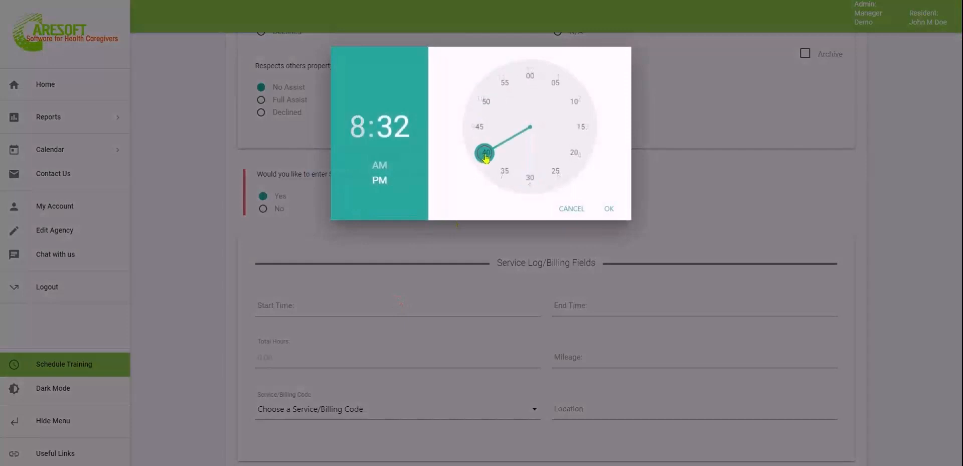
left_click(530, 75)
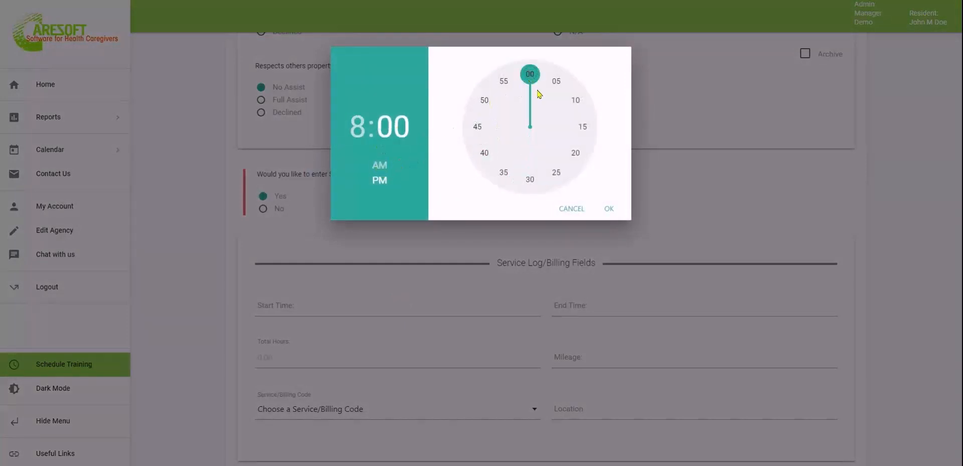
left_click(358, 127)
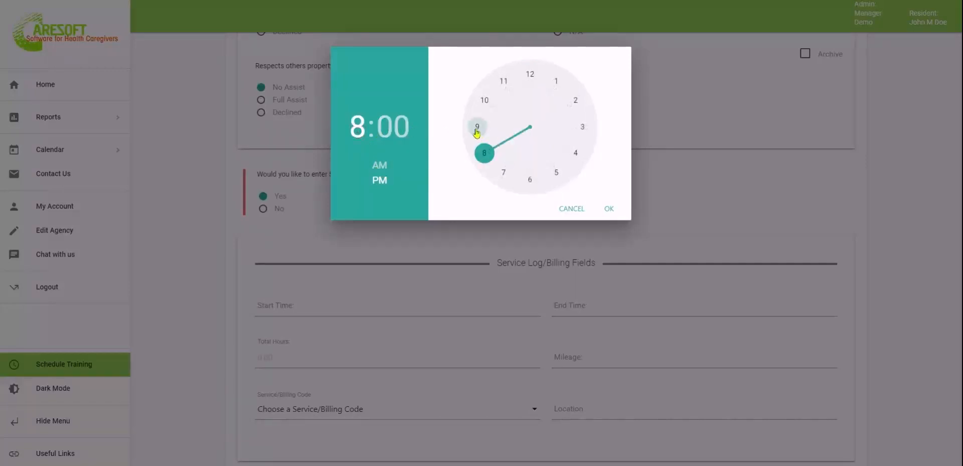
left_click(477, 129)
left_click(379, 164)
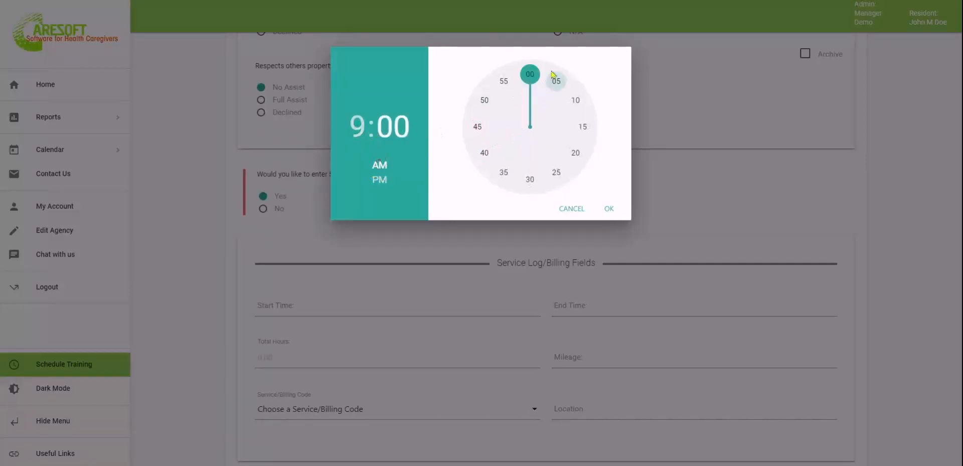
left_click(609, 209)
Set the end time to 11:00 AM and the billing code to Client Behavior Visits
left_click(644, 312)
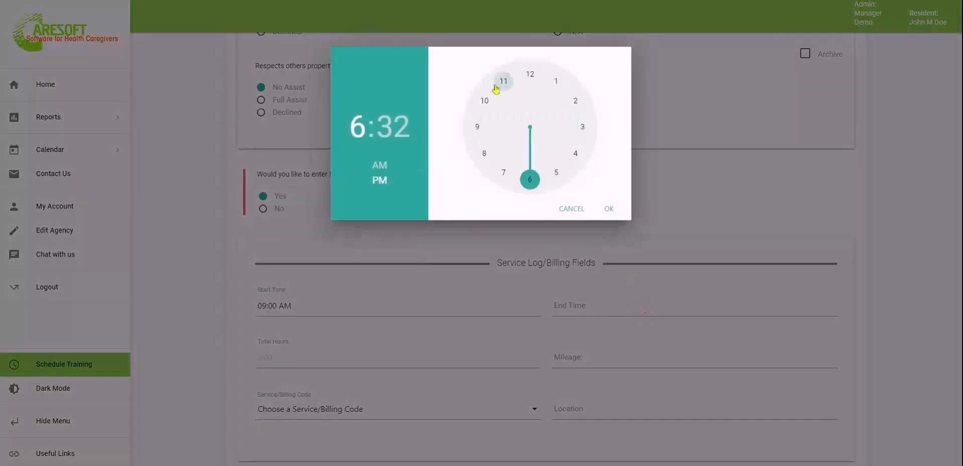
left_click(502, 84)
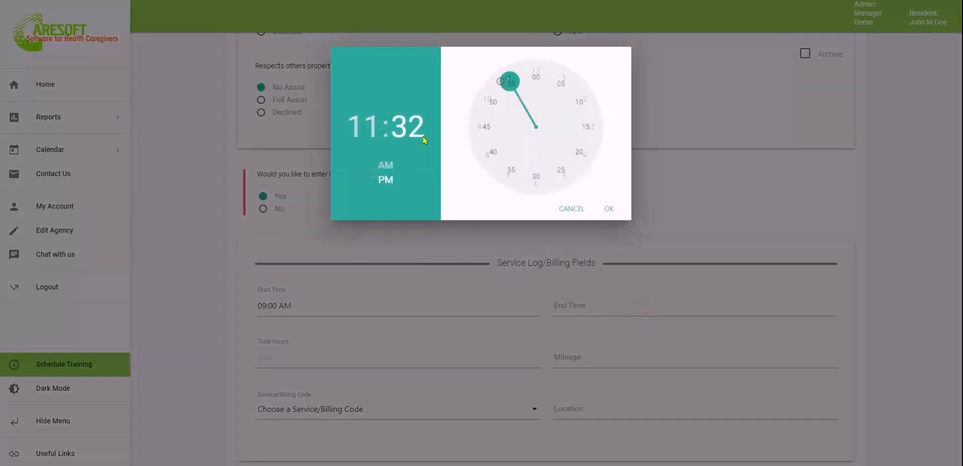
left_click(387, 165)
left_click(536, 75)
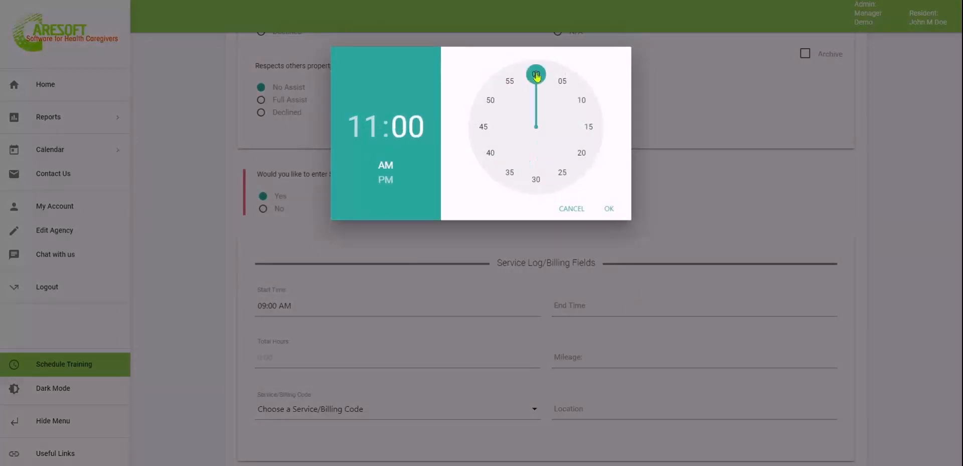
left_click(611, 209)
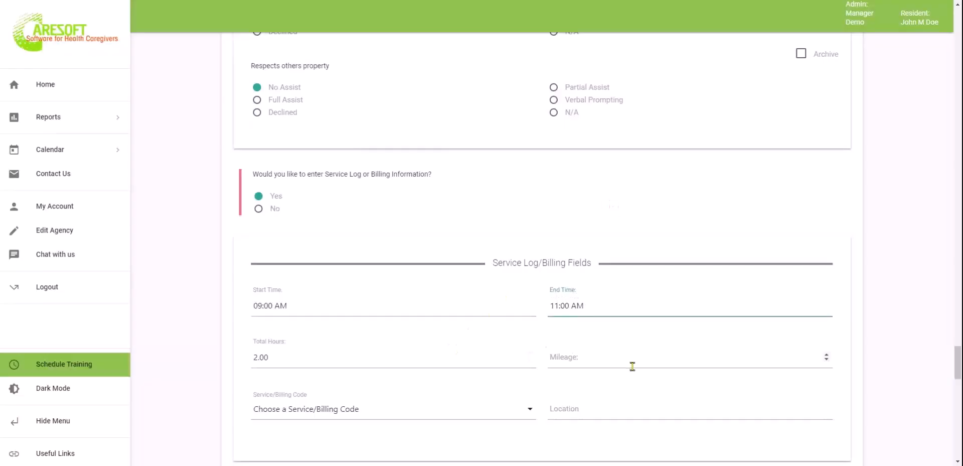
scroll(632, 367, "down", 2)
left_click(497, 324)
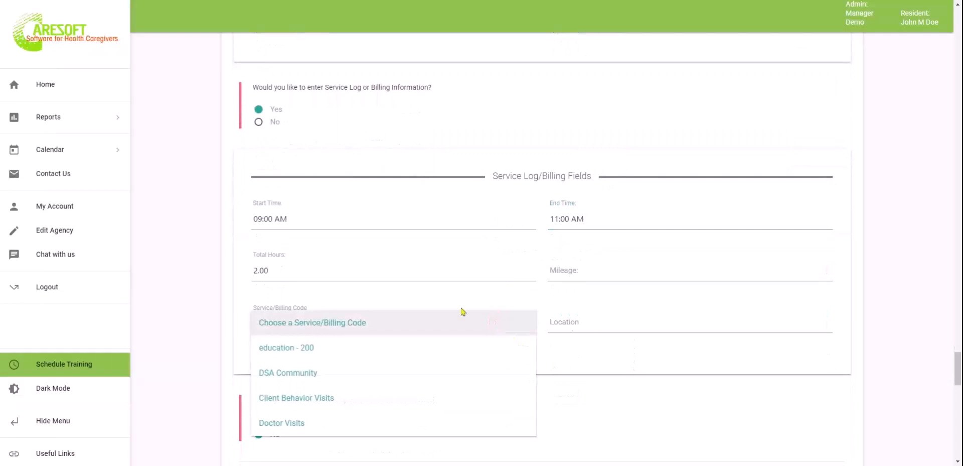
left_click(368, 400)
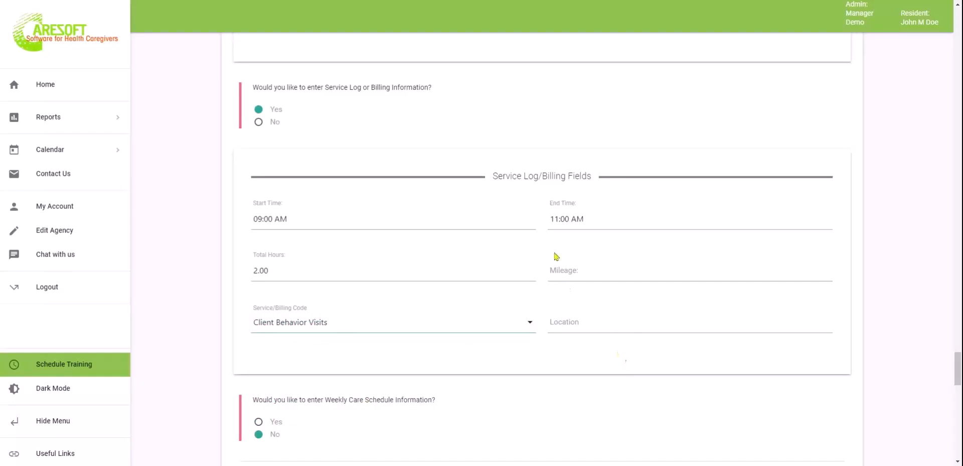
scroll(630, 420, "down", 4)
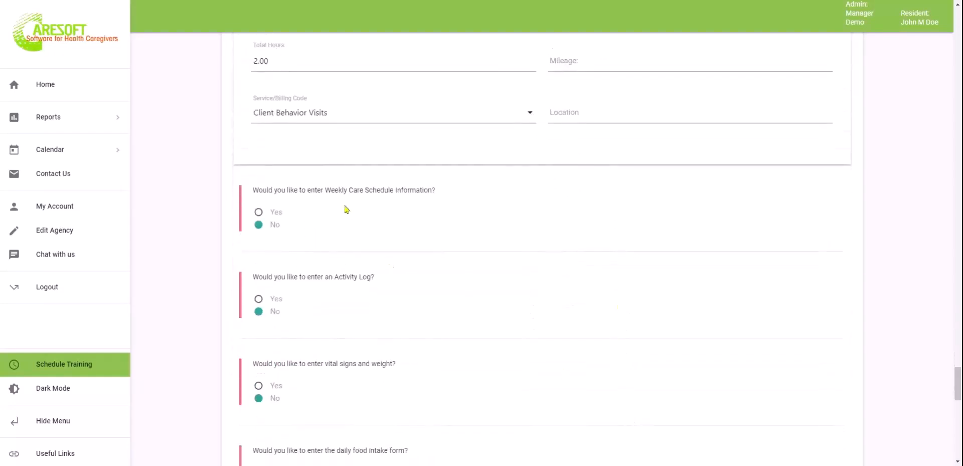
scroll(425, 308, "down", 3)
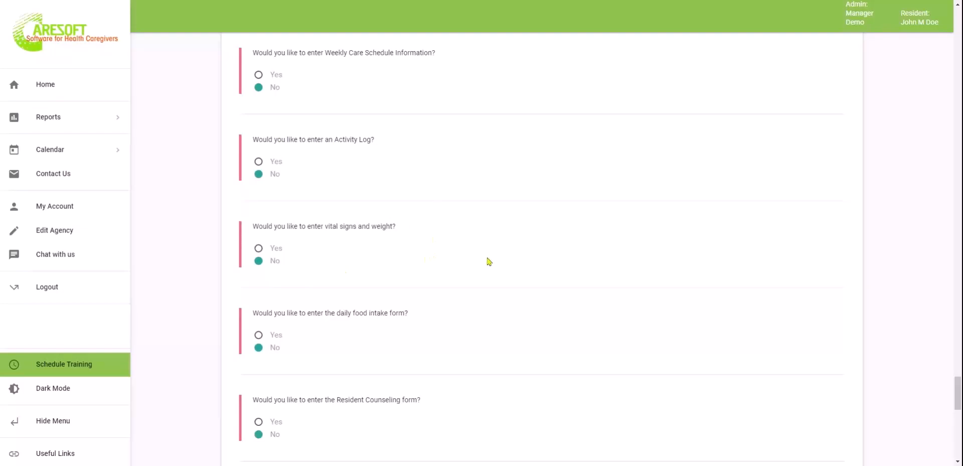
scroll(510, 358, "down", 1)
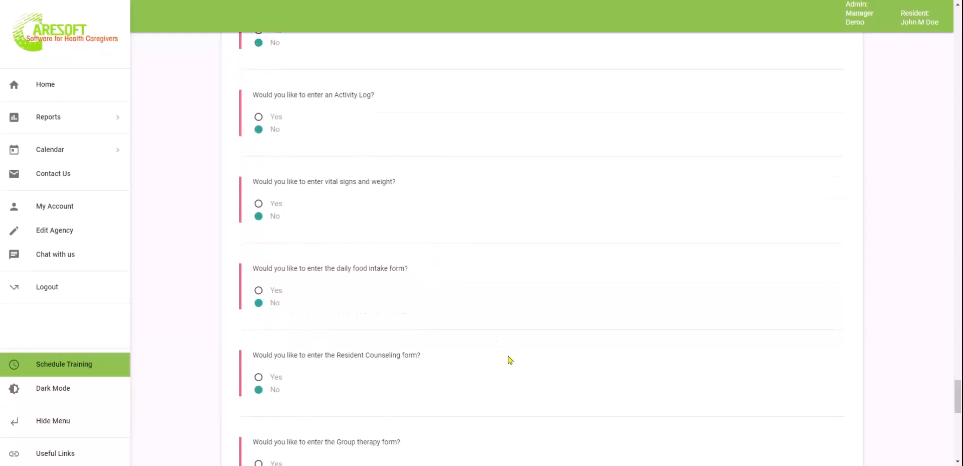
scroll(507, 333, "down", 4)
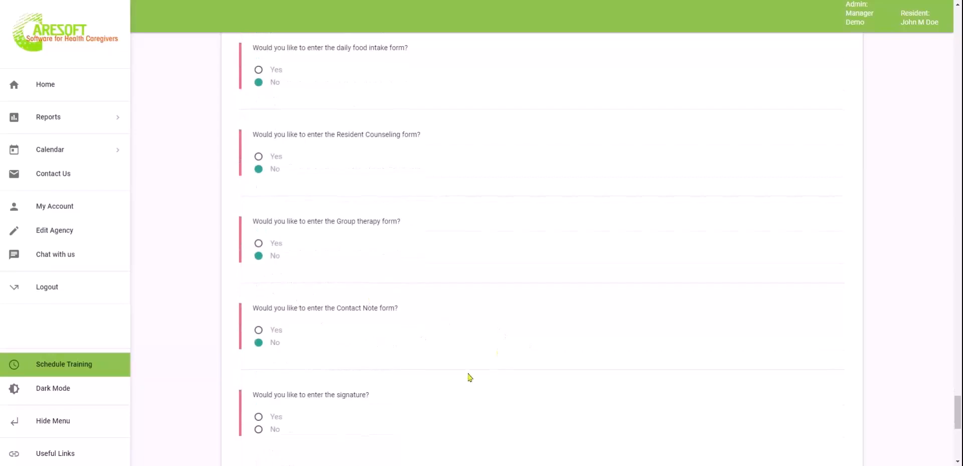
scroll(454, 375, "up", 1)
scroll(455, 374, "down", 2)
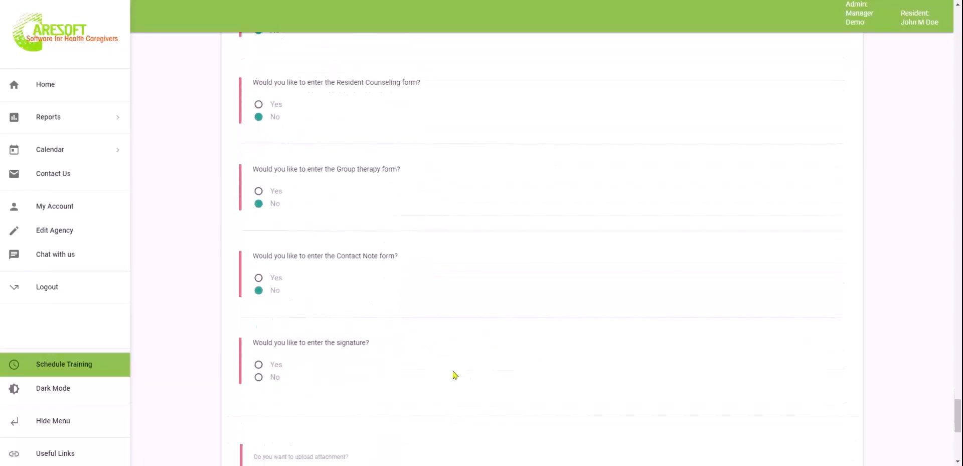
scroll(455, 374, "down", 1)
scroll(455, 374, "up", 4)
scroll(455, 374, "down", 5)
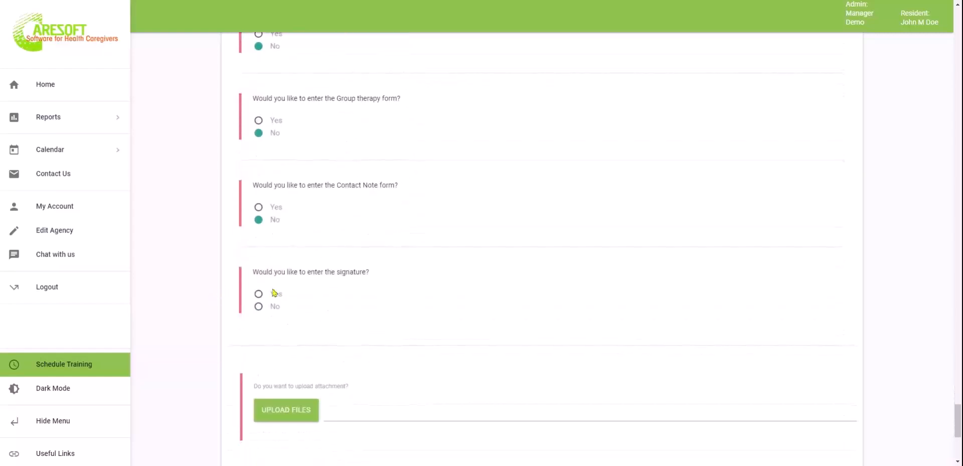
Answer Yes to signatures and draw a new staff signature instead of the saved one
left_click(258, 295)
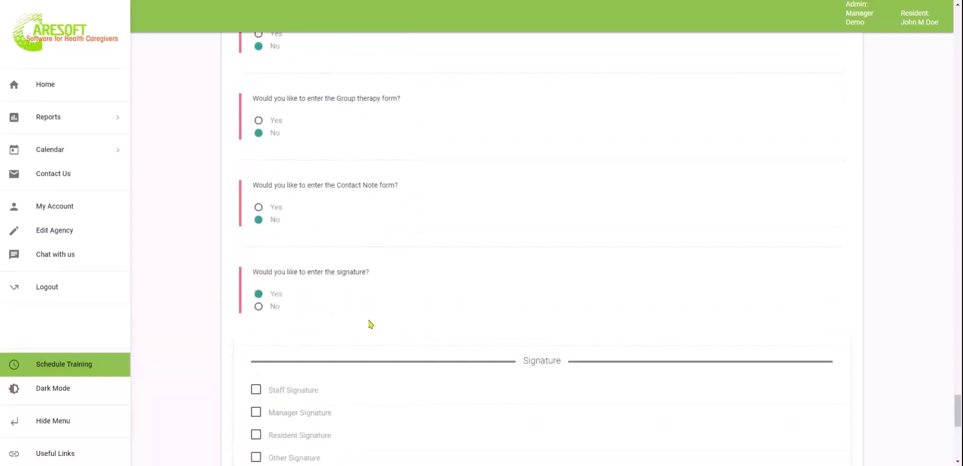
scroll(414, 326, "down", 2)
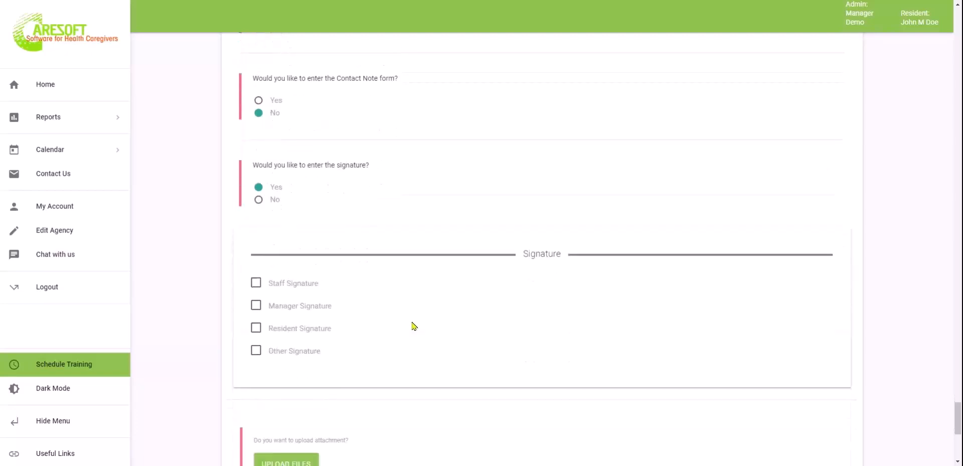
left_click(259, 285)
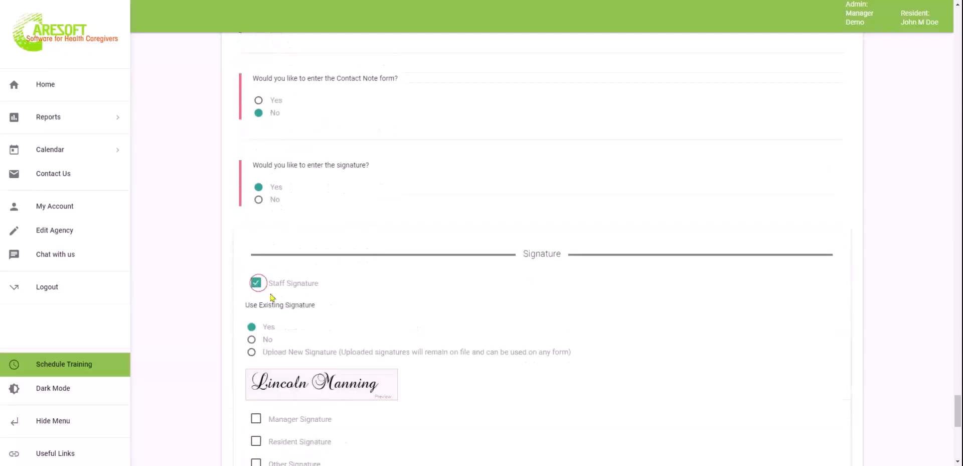
left_click(252, 340)
mouse_move(293, 372)
left_mouse_down()
mouse_move(364, 372)
mouse_move(386, 434)
mouse_move(386, 412)
left_mouse_up()
left_click(251, 311)
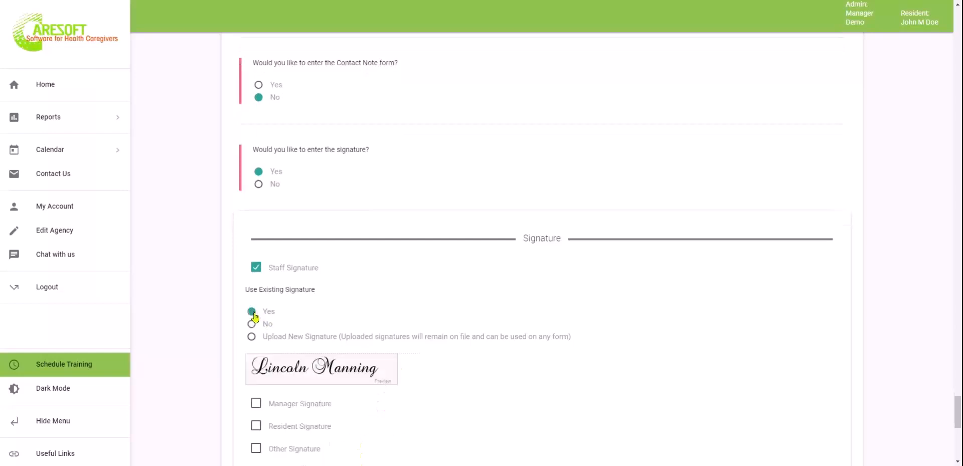
left_click(252, 323)
scroll(527, 398, "down", 4)
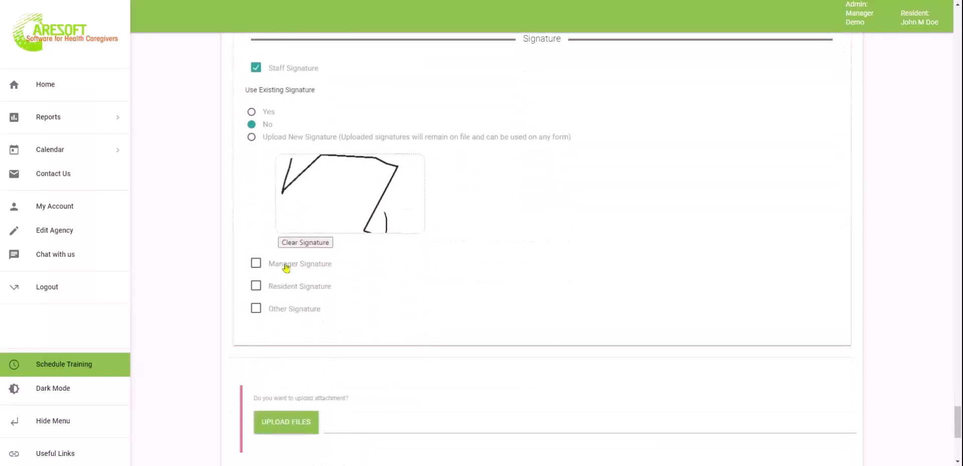
Tick Resident Signature and draw the resident's signature in its pad
left_click(255, 287)
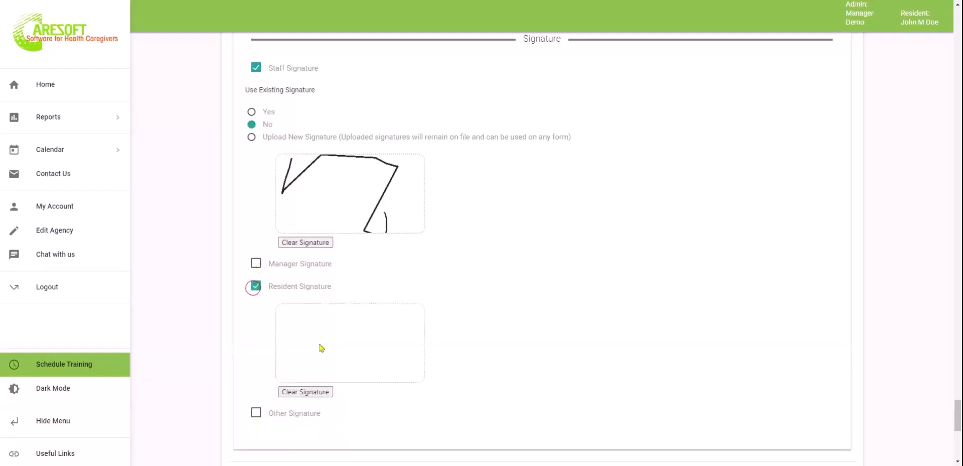
mouse_move(290, 327)
left_mouse_down()
mouse_move(387, 340)
mouse_move(396, 317)
left_mouse_up()
scroll(539, 402, "down", 4)
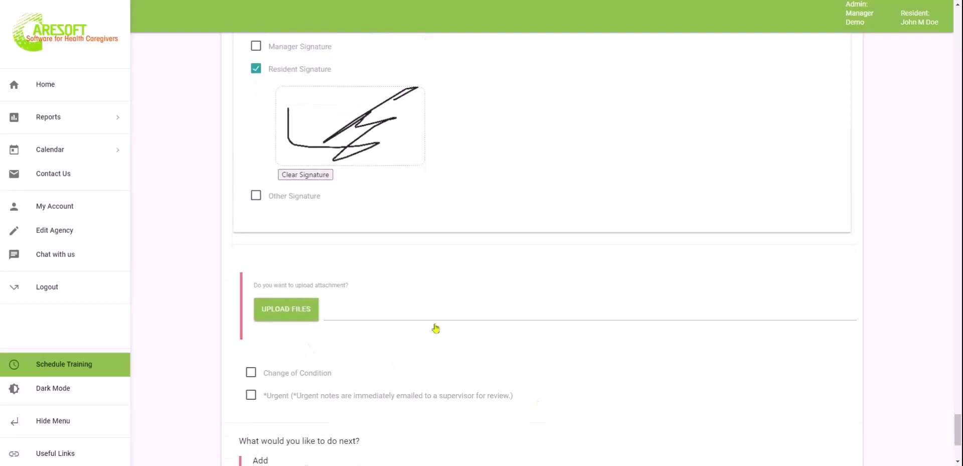
scroll(550, 375, "down", 1)
scroll(549, 374, "down", 1)
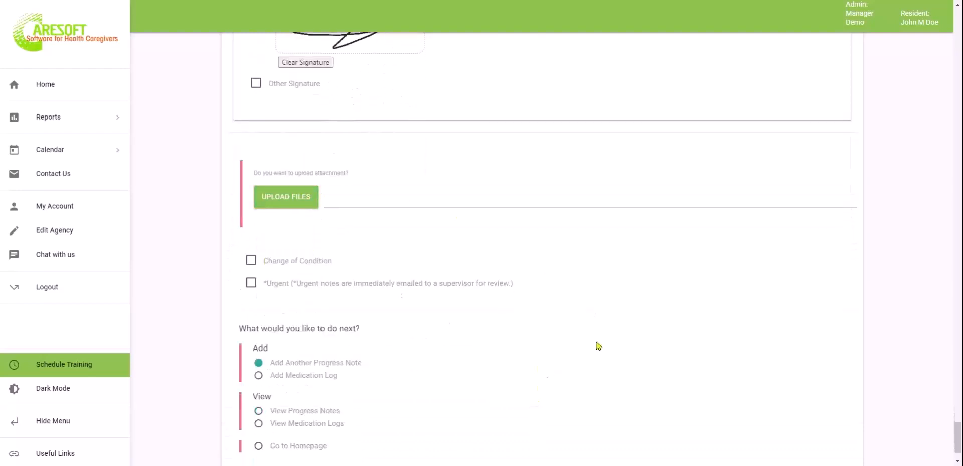
left_click(251, 260)
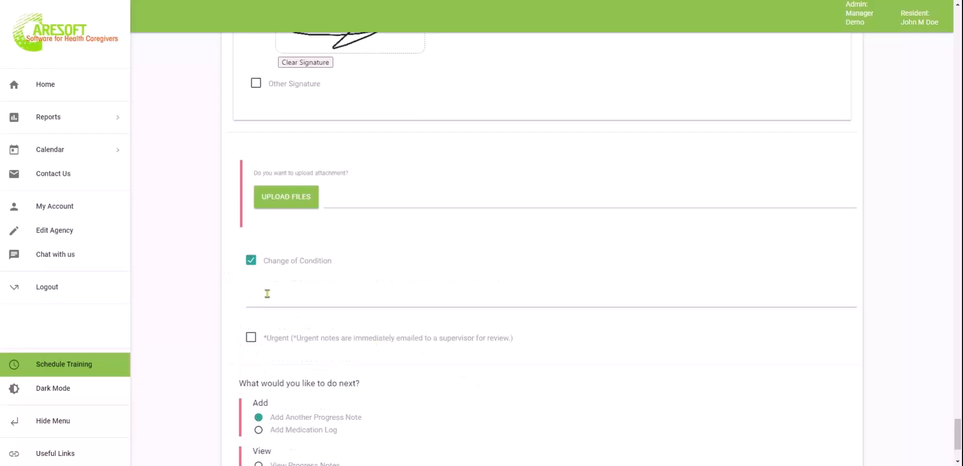
left_click(251, 260)
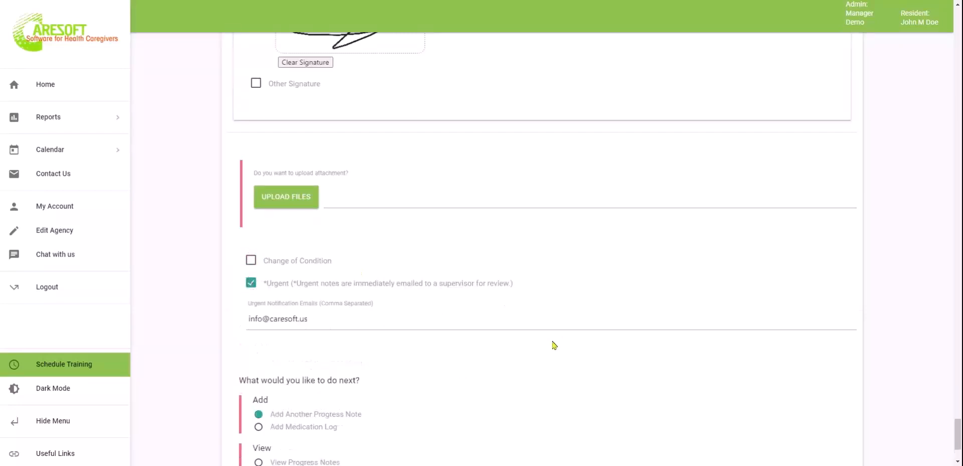
left_click_drag(328, 319, 245, 315)
left_click(366, 315)
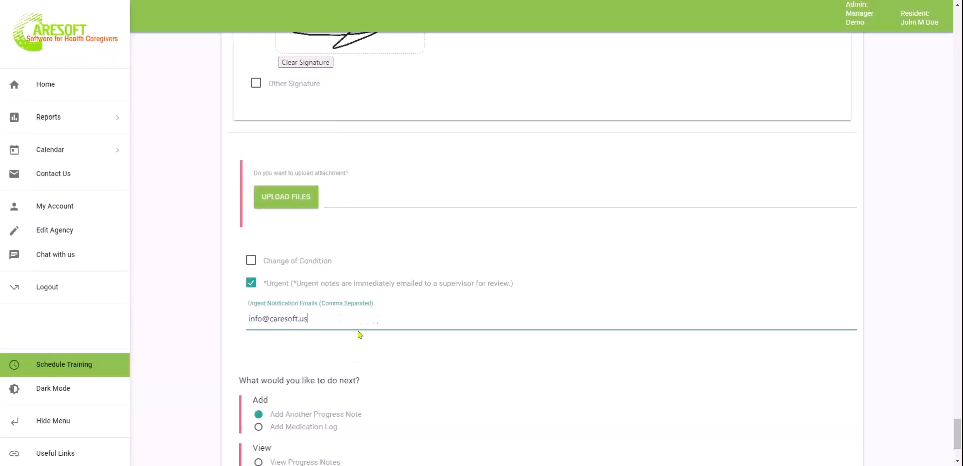
type(",test@test.com")
left_click_drag(370, 319, 305, 318)
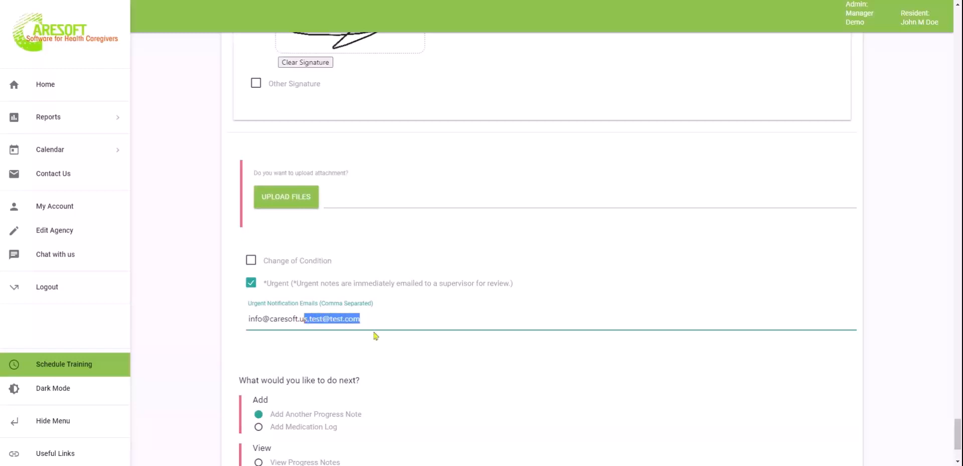
key("BackSpace")
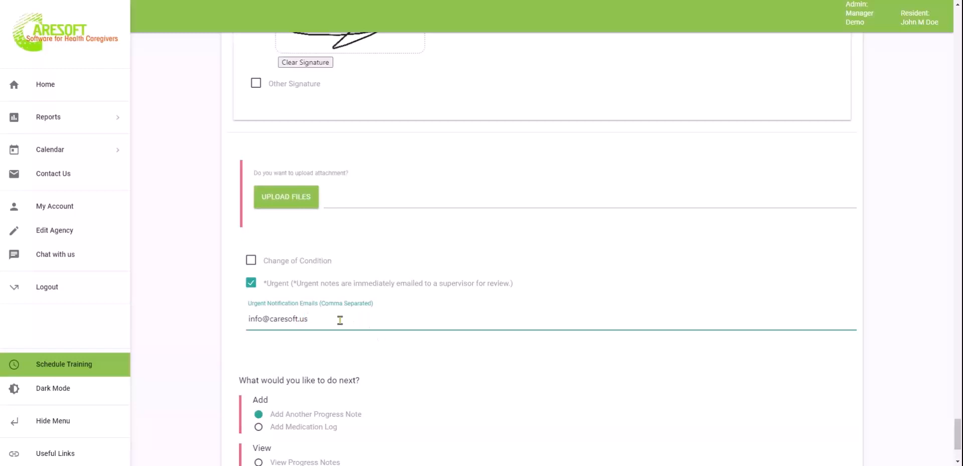
left_click(251, 284)
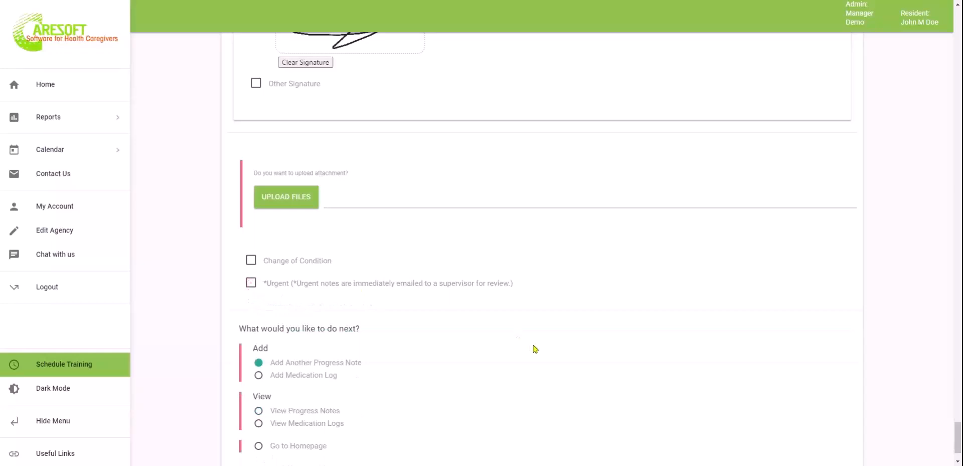
Submit the progress note with Go to Homepage chosen as the follow-up action
scroll(533, 346, "down", 2)
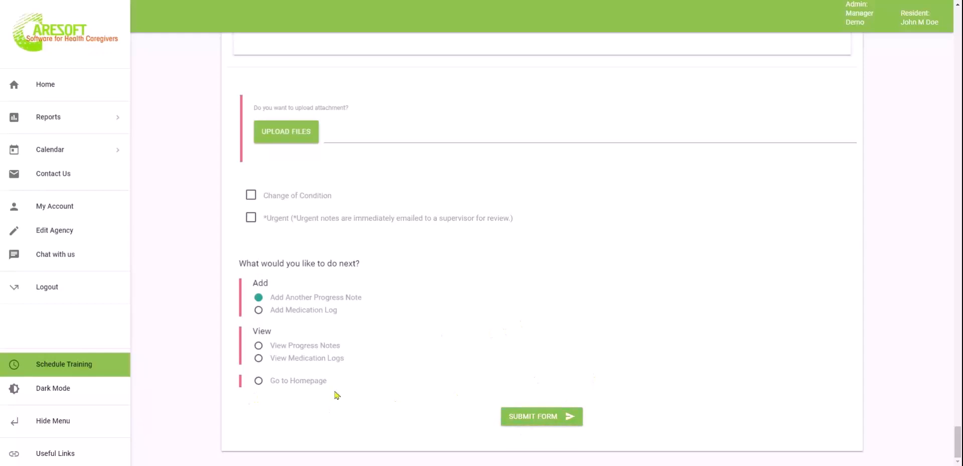
left_click(295, 384)
left_click(536, 424)
left_click(536, 424)
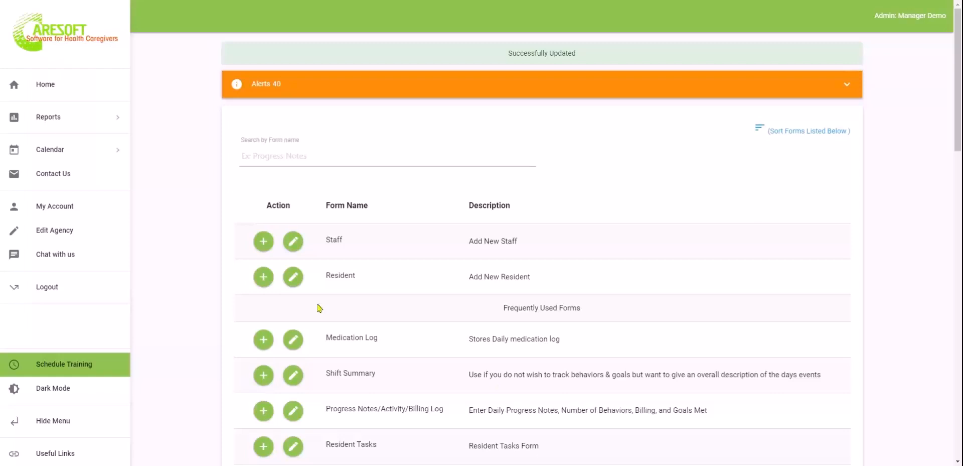
Open Edit Agency and expand Show/Hide Forms to review each form's access and signature options
left_click(56, 235)
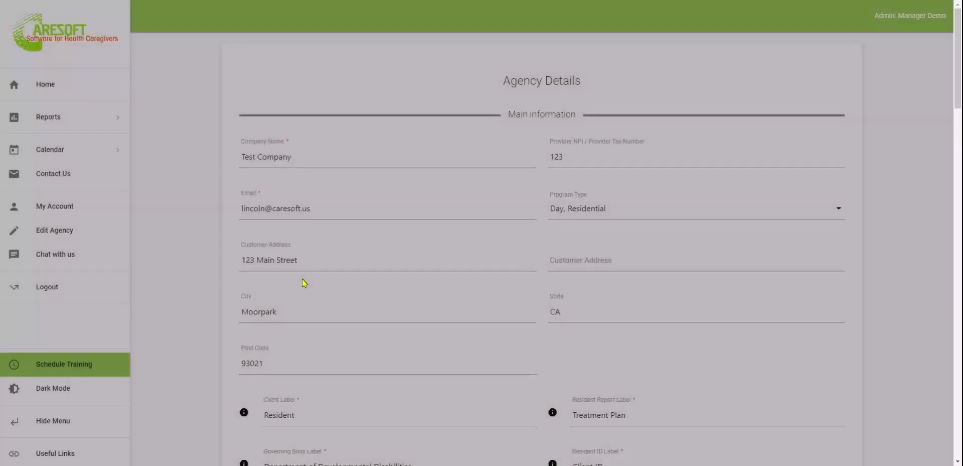
scroll(519, 308, "down", 18)
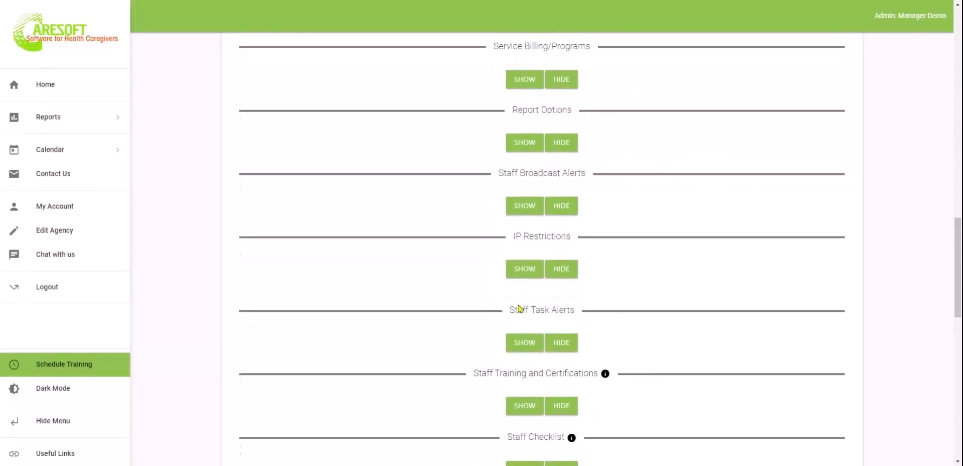
scroll(520, 307, "up", 2)
scroll(572, 192, "up", 3)
scroll(572, 192, "up", 1)
left_click(527, 212)
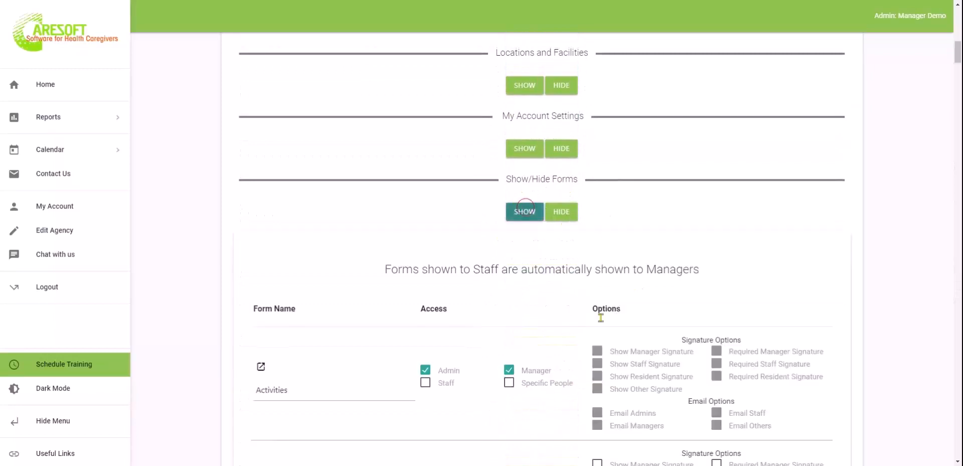
scroll(594, 336, "down", 20)
scroll(590, 336, "down", 15)
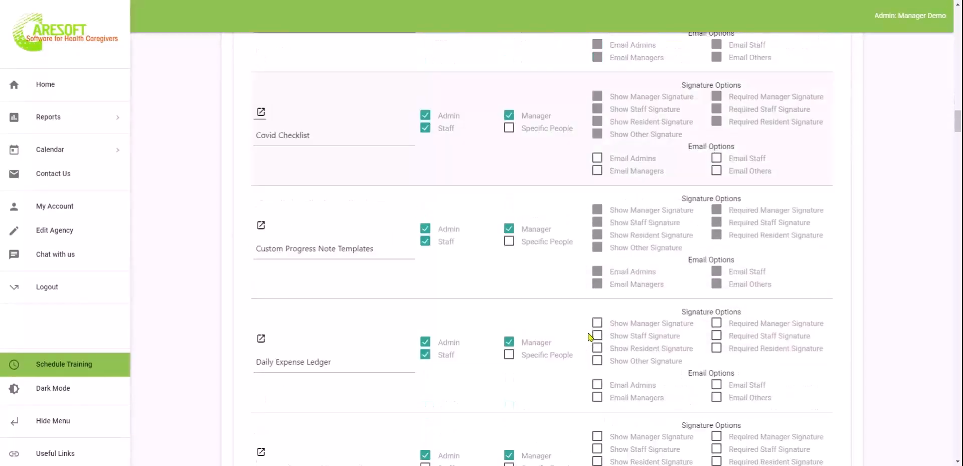
scroll(543, 248, "up", 10)
scroll(372, 257, "down", 2)
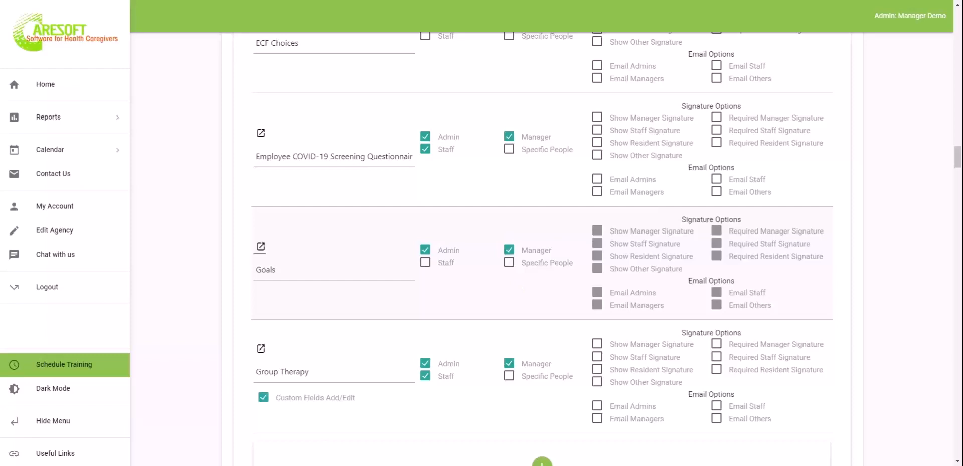
Return to the Home forms list and scroll down to the Medications form
left_click(48, 89)
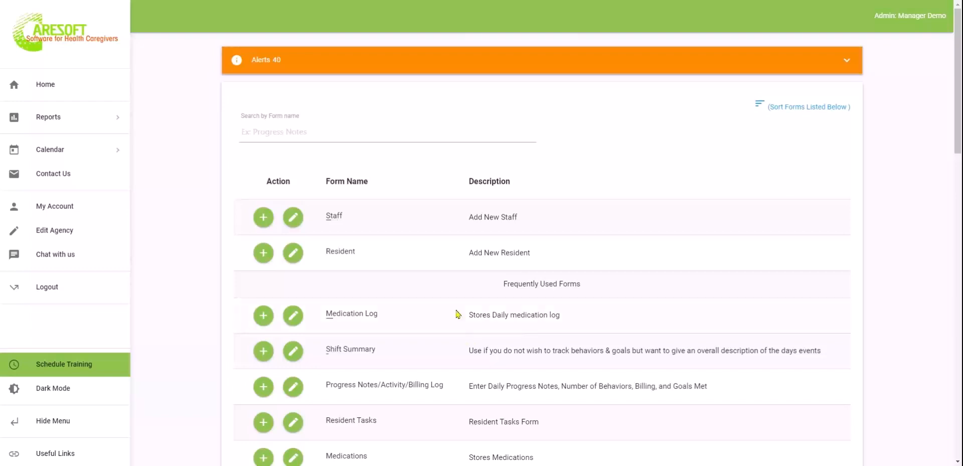
scroll(470, 332, "down", 3)
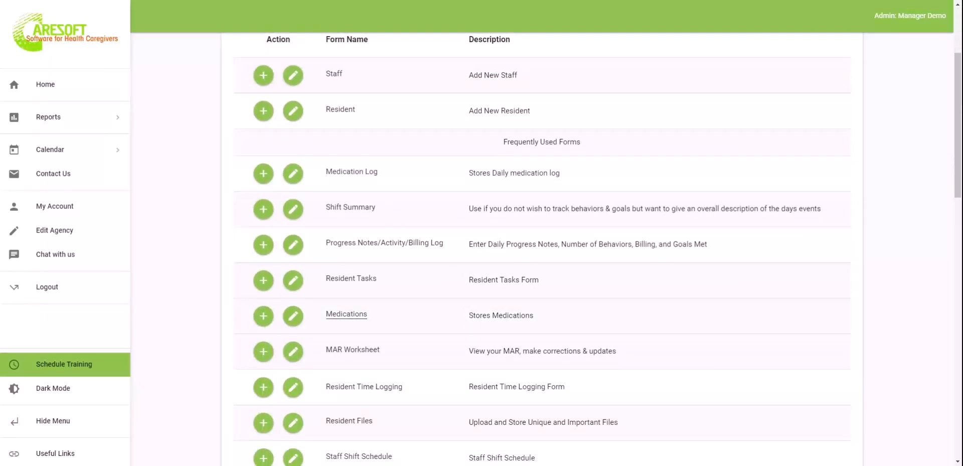
Start a new Medications form, set Facility to North Side, and select the resident
left_click(263, 316)
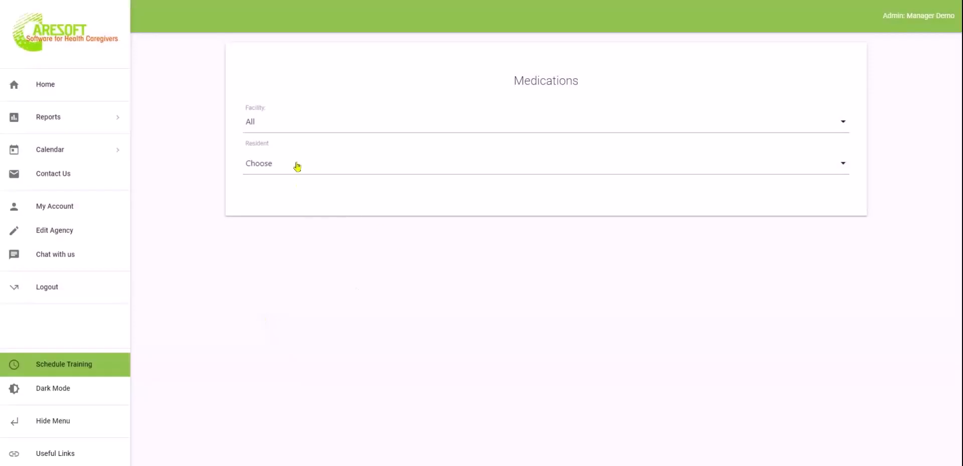
left_click(297, 166)
left_click(156, 175)
left_click(298, 122)
left_click(298, 175)
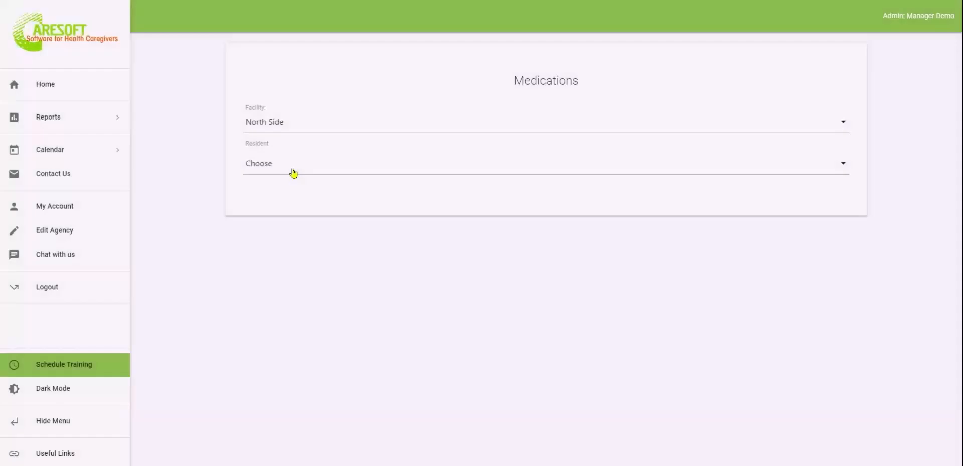
left_click(292, 171)
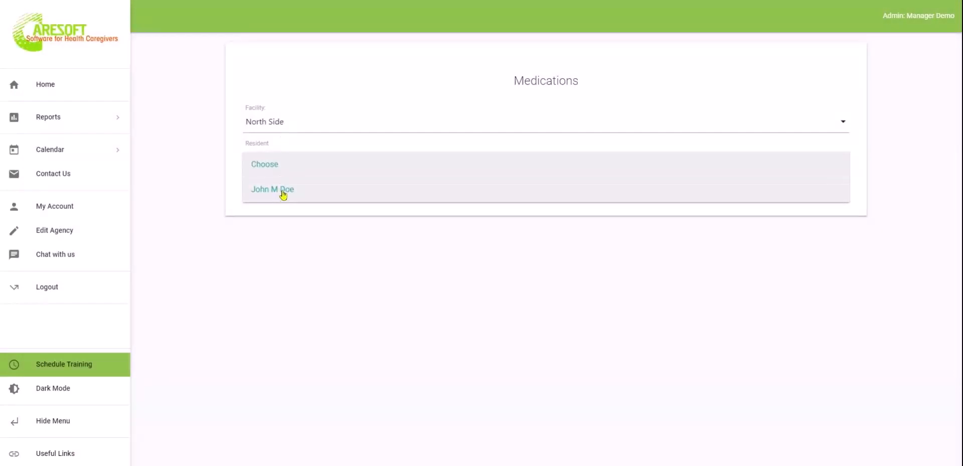
left_click(282, 191)
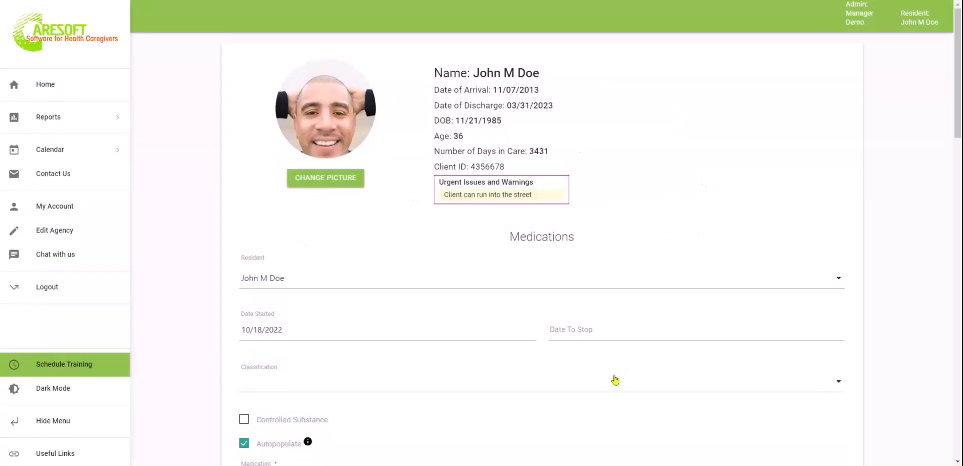
Classify the medication as Prescribed and mark it as a controlled substance
scroll(613, 380, "down", 2)
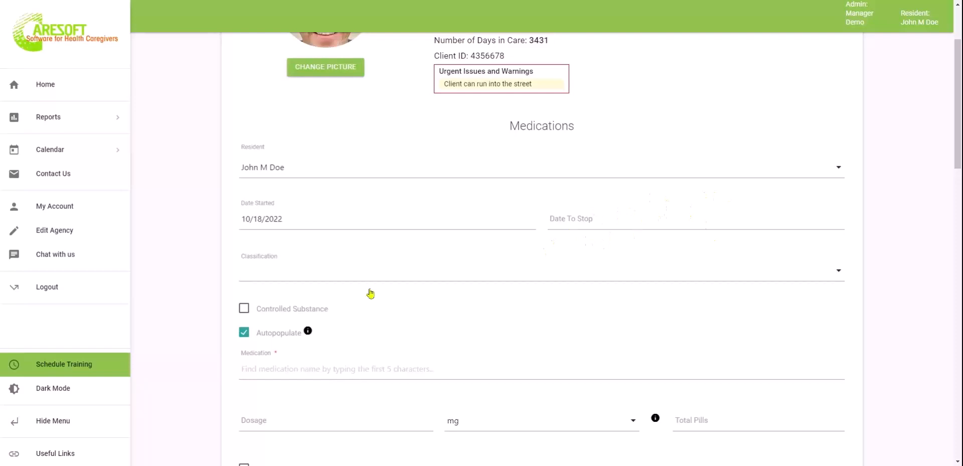
left_click(321, 279)
left_click(295, 320)
mouse_move(263, 333)
left_click(244, 312)
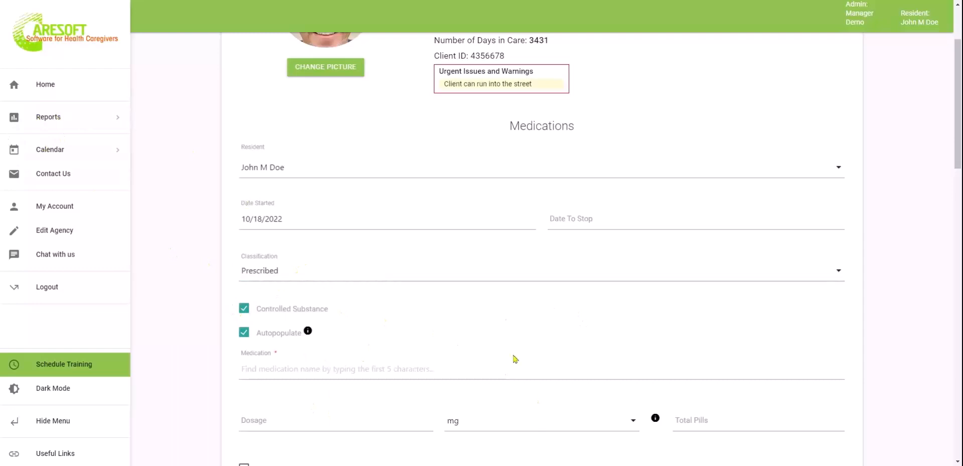
Search 'advi' in the medication name and pick ADVIL from the suggestions
scroll(501, 356, "down", 1)
left_click(491, 311)
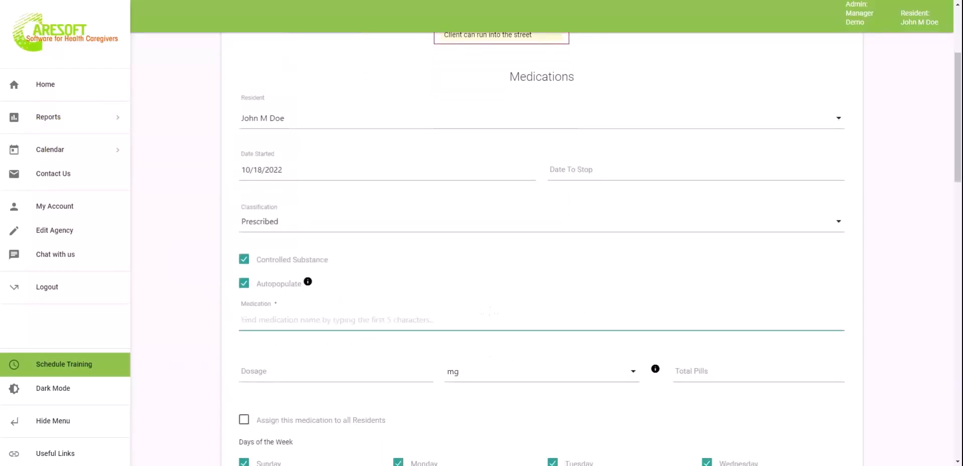
type("ad")
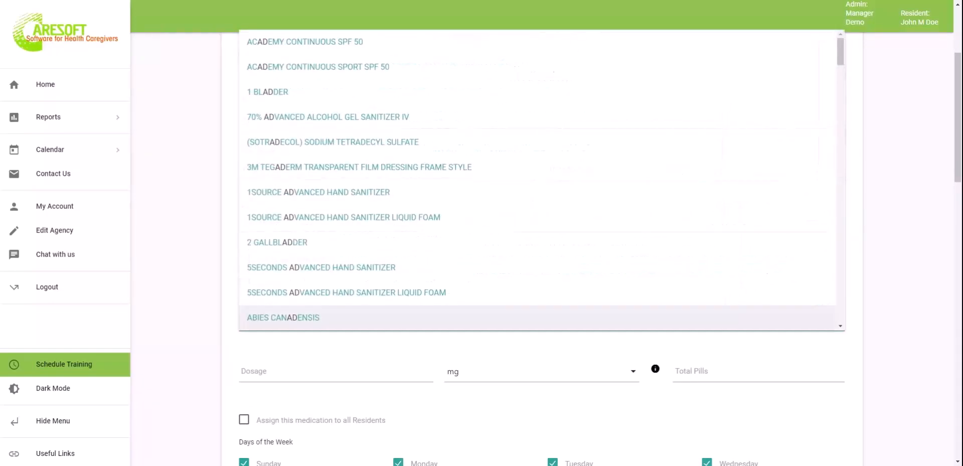
left_click(180, 324)
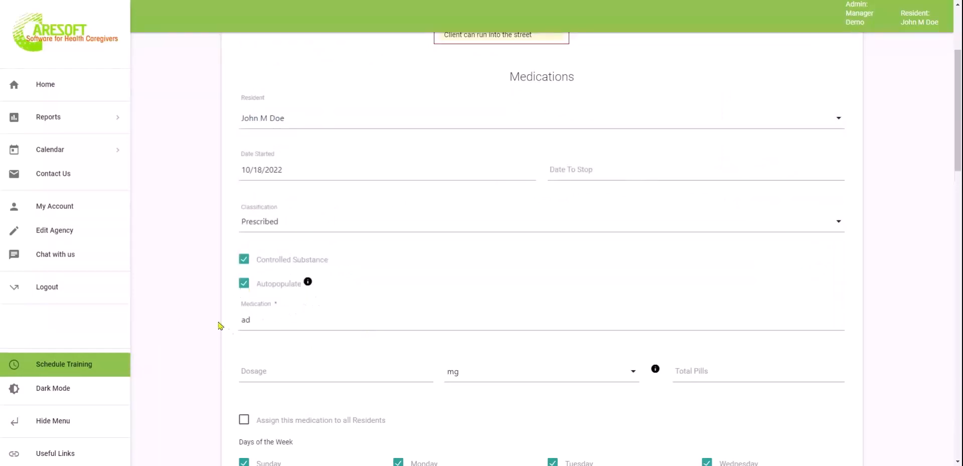
scroll(337, 359, "down", 10)
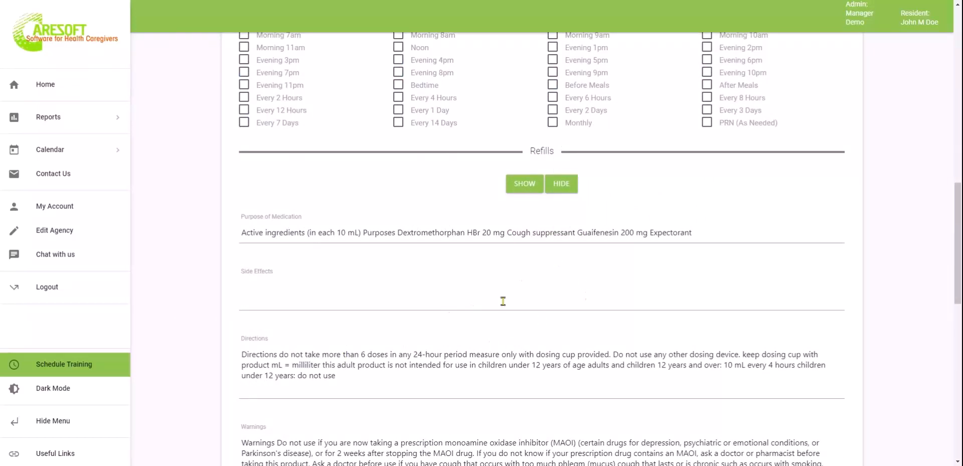
scroll(503, 301, "up", 1)
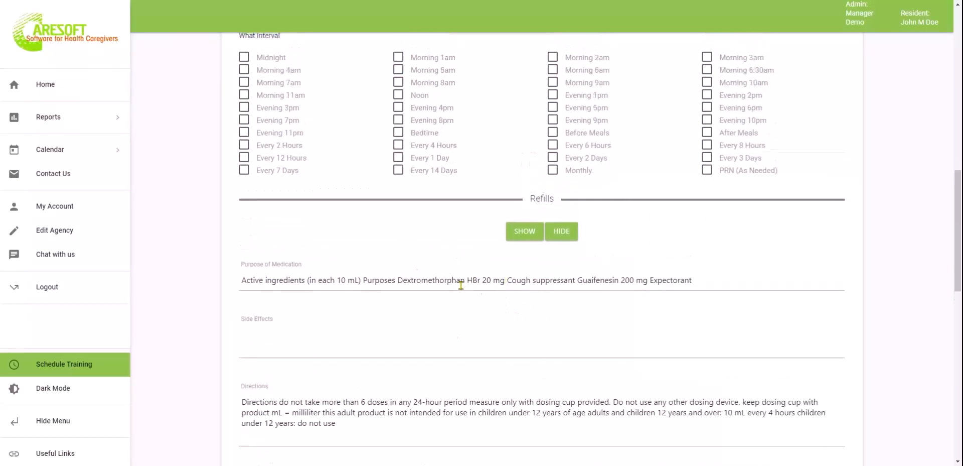
scroll(461, 285, "down", 2)
scroll(461, 281, "up", 6)
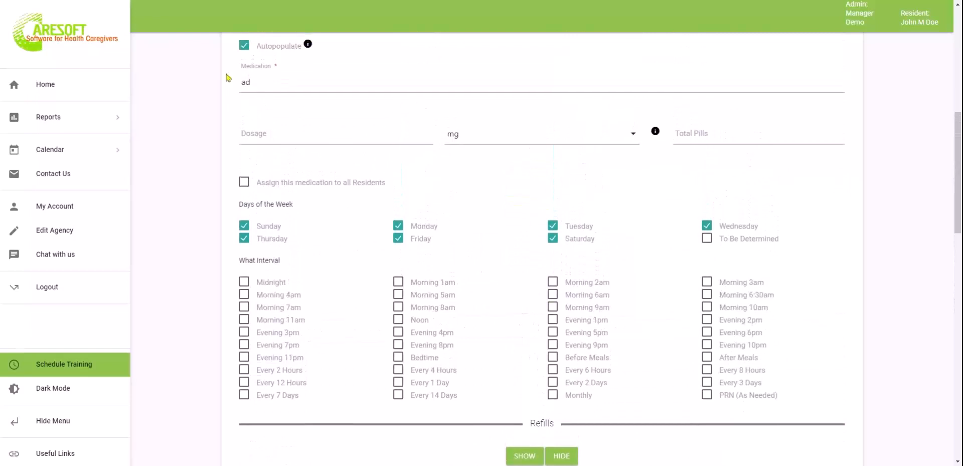
double_click(270, 81)
type("advin")
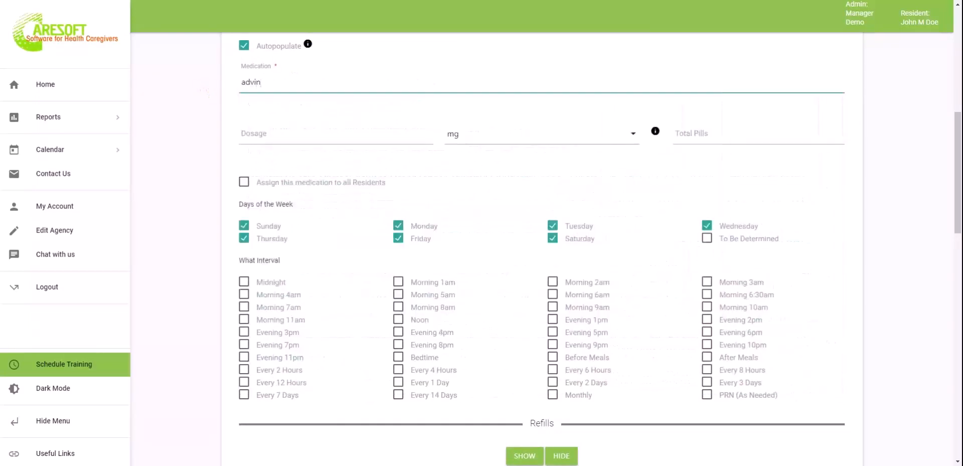
key("BackSpace")
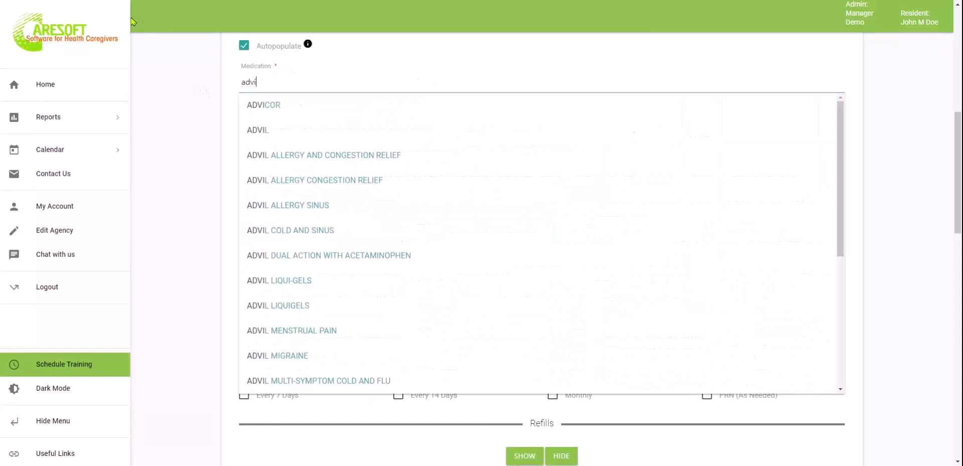
left_click(280, 132)
Review the autofilled purpose, side effects, directions and warnings for ADVIL
scroll(217, 275, "down", 5)
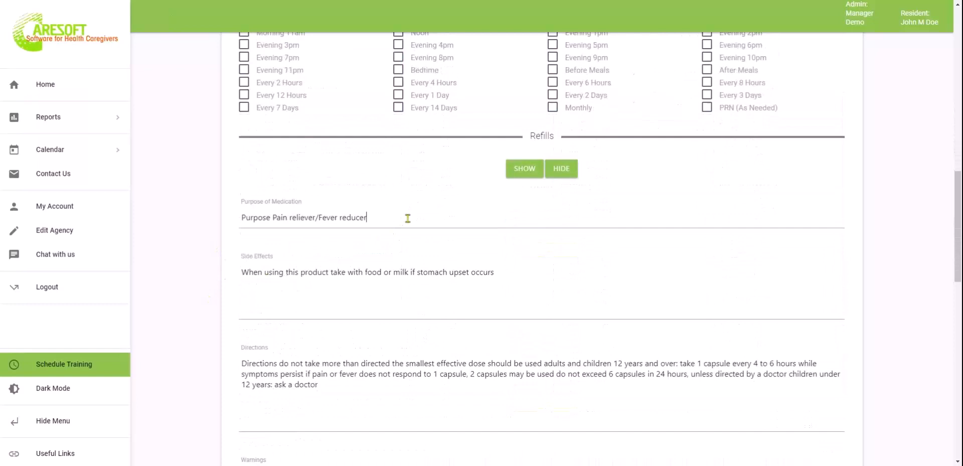
left_click(537, 294)
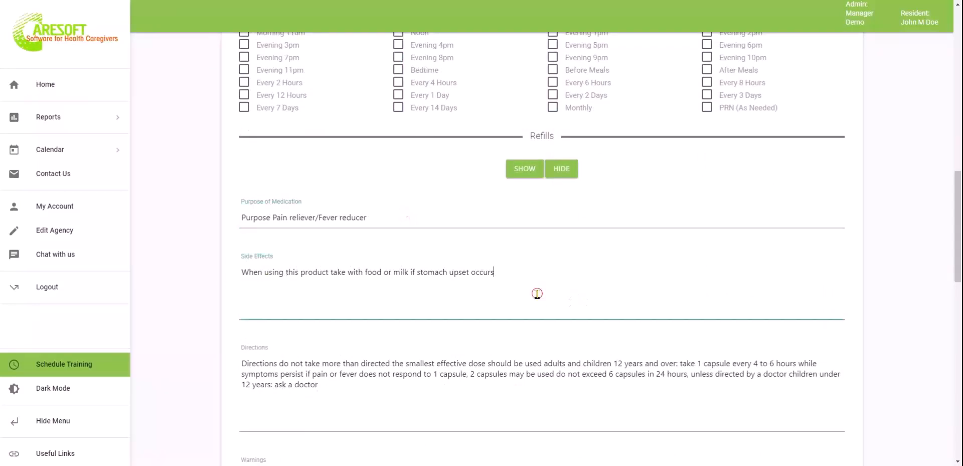
left_click(453, 396)
scroll(453, 395, "down", 3)
scroll(589, 328, "down", 4)
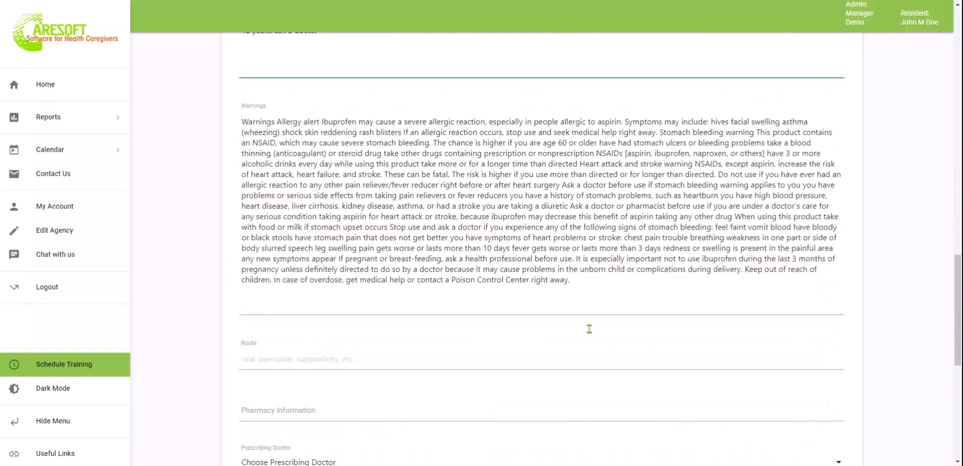
scroll(600, 280, "up", 15)
scroll(601, 280, "up", 3)
scroll(600, 280, "down", 1)
Enter a 10 mg dosage and 30 total pills for ADVIL
left_click(303, 357)
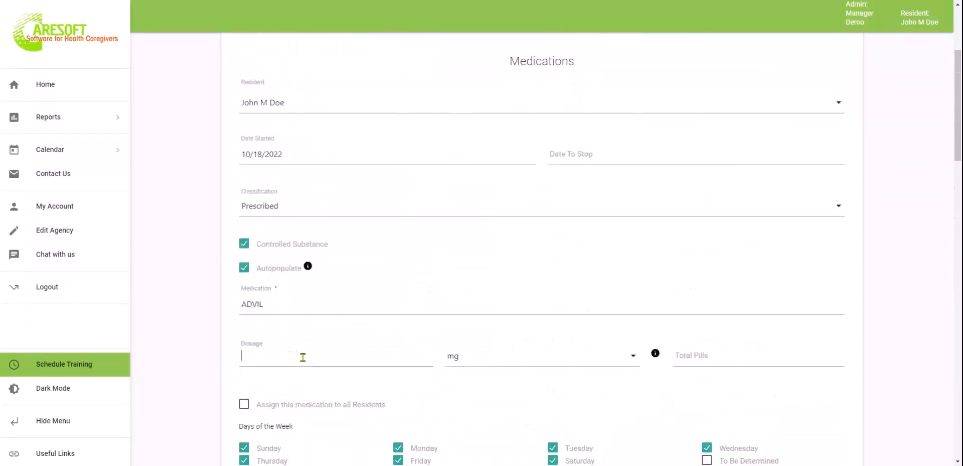
type("10")
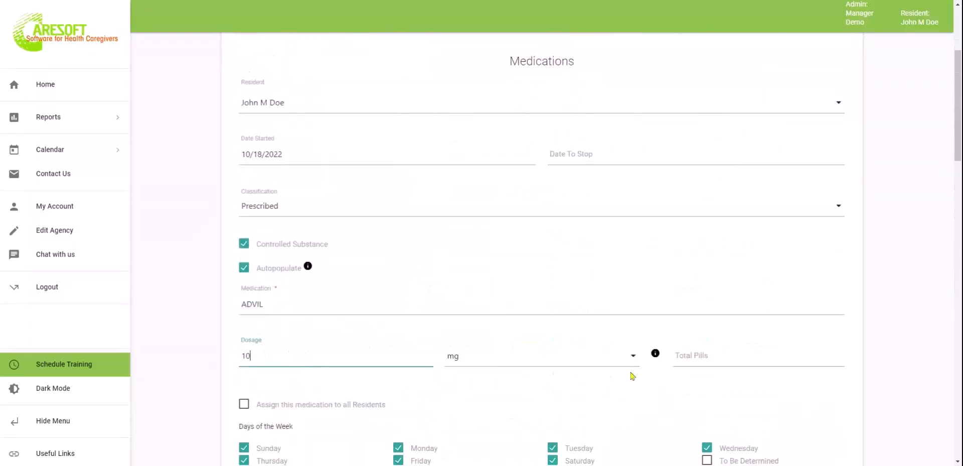
left_click(734, 355)
scroll(734, 355, "down", 2)
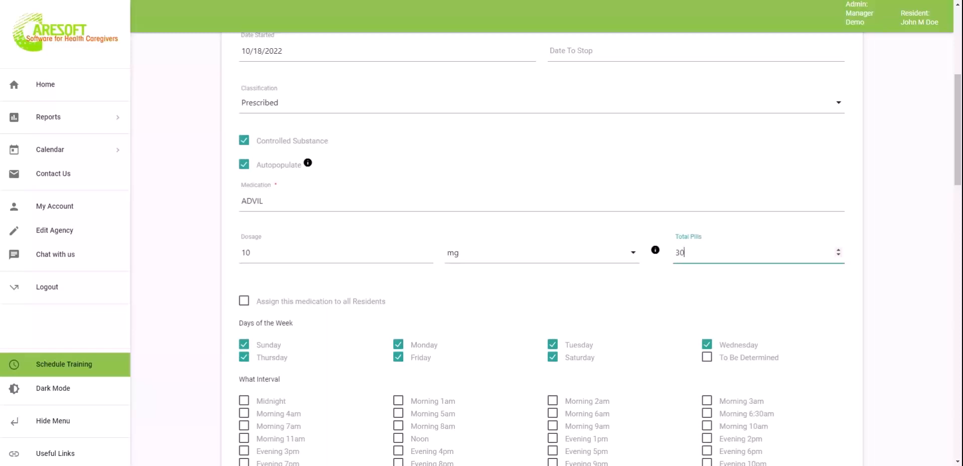
scroll(360, 294, "down", 3)
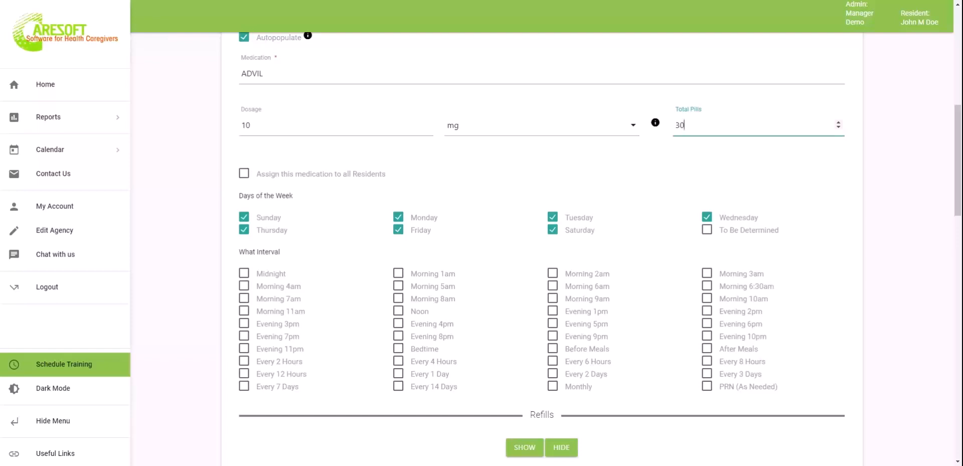
scroll(836, 331, "down", 2)
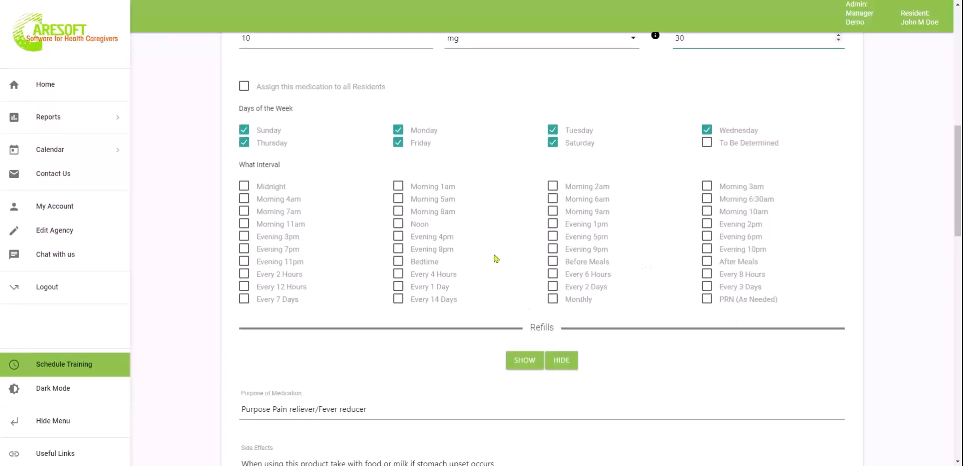
Schedule the dose for Morning 8am and reveal the Refills details
left_click(398, 210)
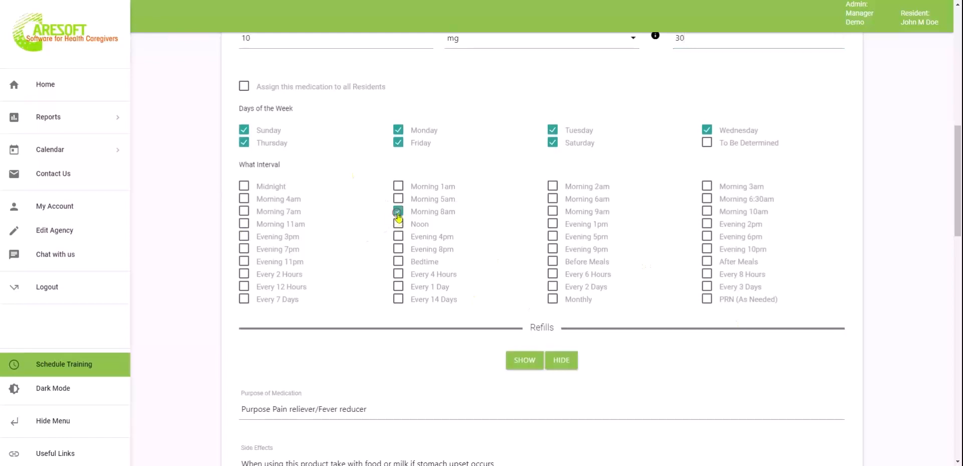
scroll(440, 408, "down", 3)
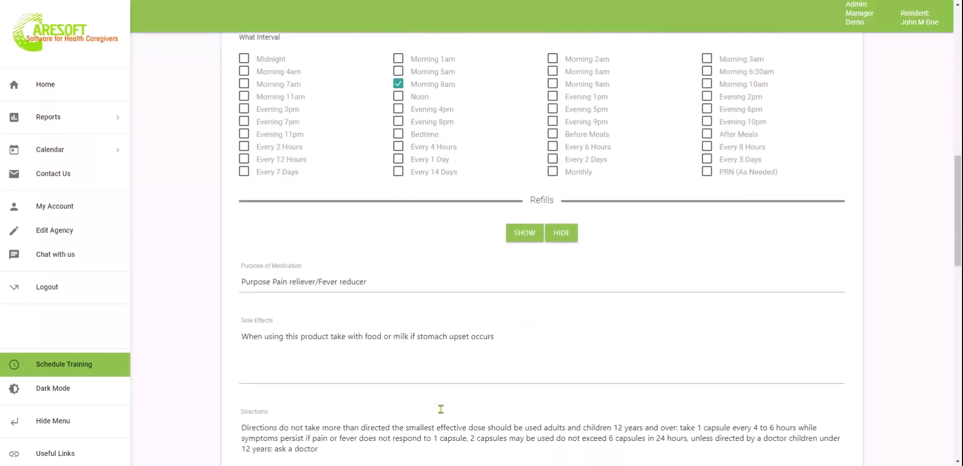
left_click(520, 237)
scroll(459, 169, "down", 2)
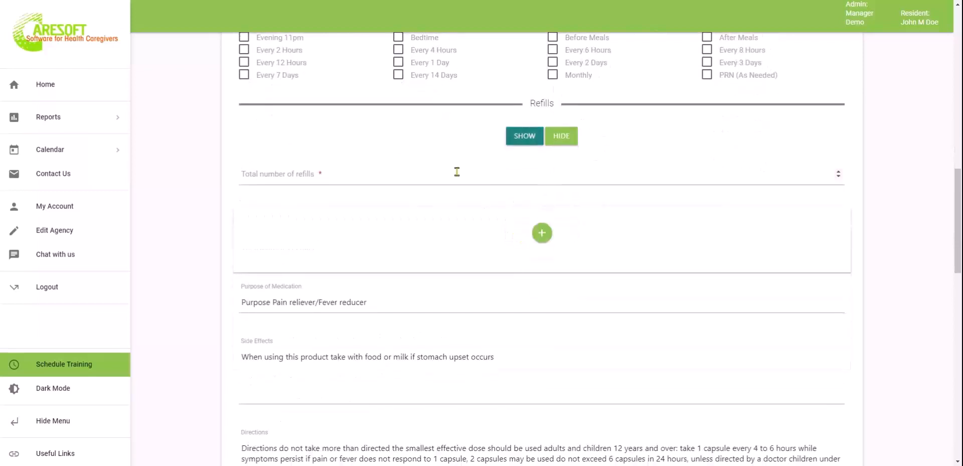
Set 3 total refills and add refill 1 dated 09/01/2022 with 30 pills
left_click(457, 171)
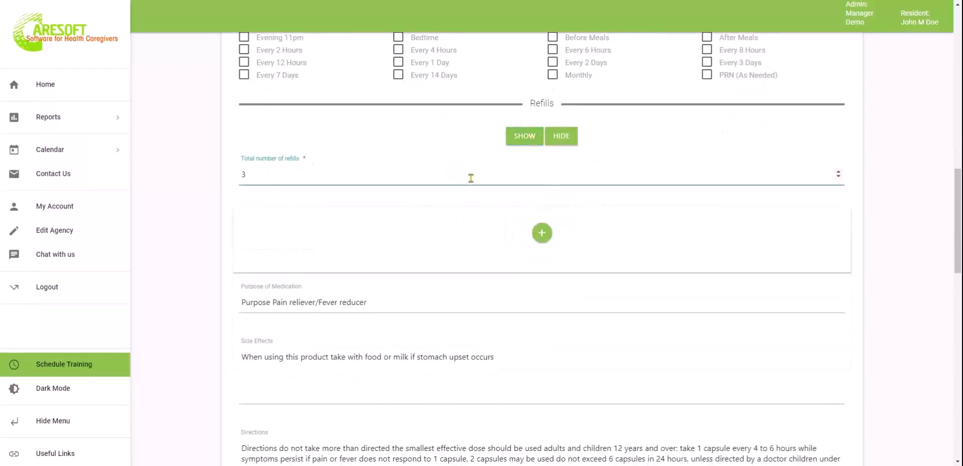
left_click(543, 233)
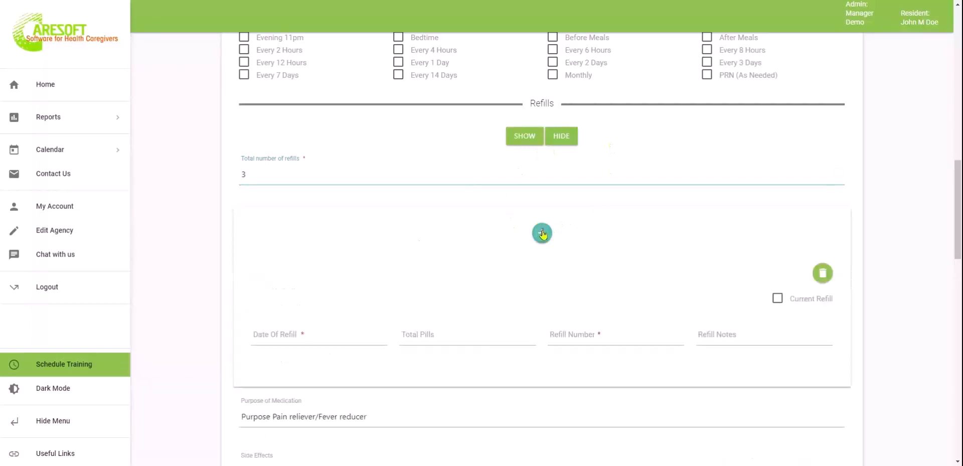
left_click(348, 334)
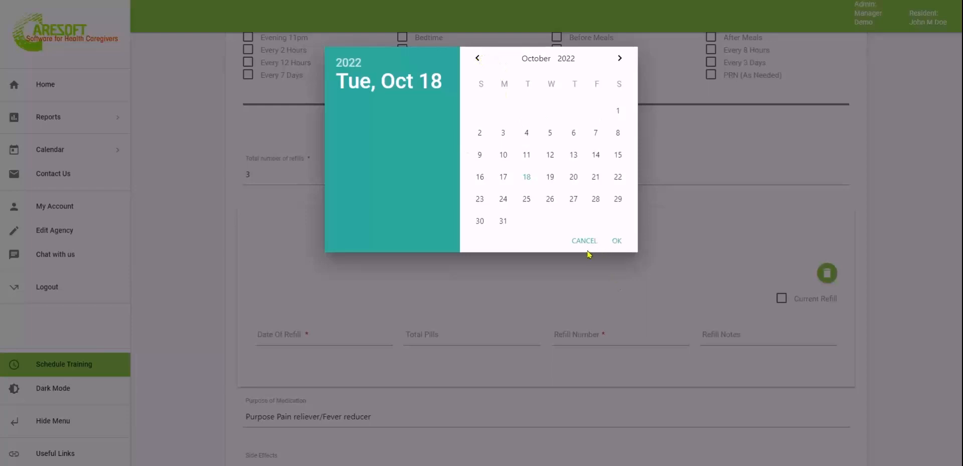
left_click(479, 58)
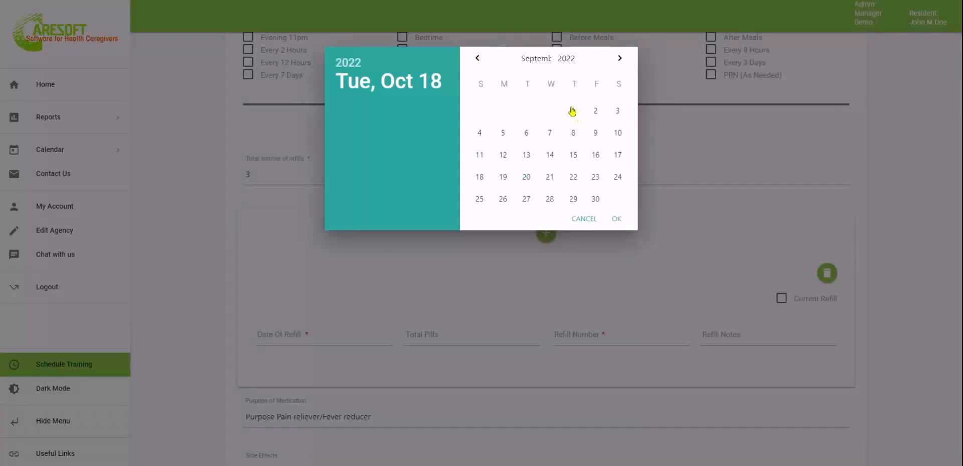
left_click(573, 110)
left_click(616, 218)
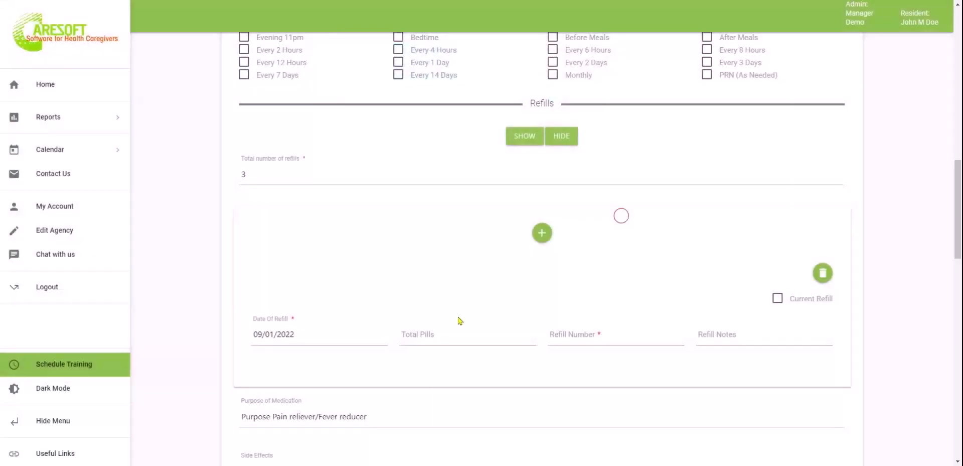
left_click(450, 332)
type("30")
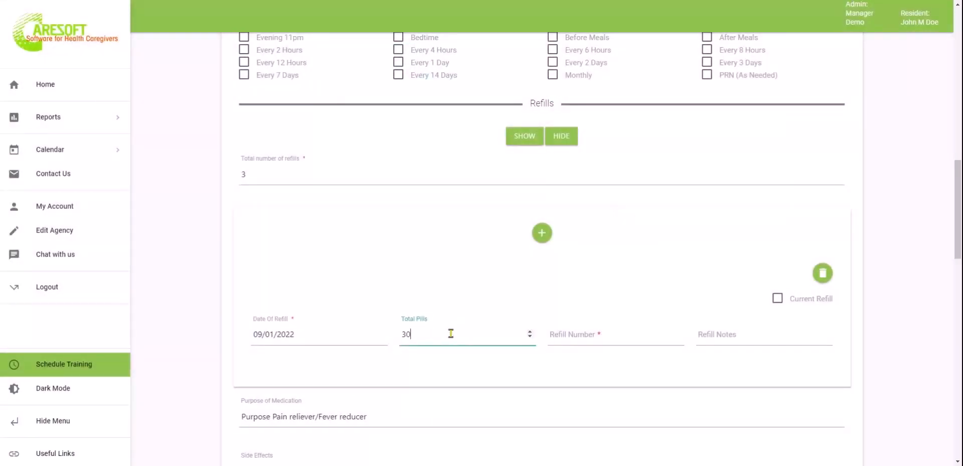
left_click(616, 339)
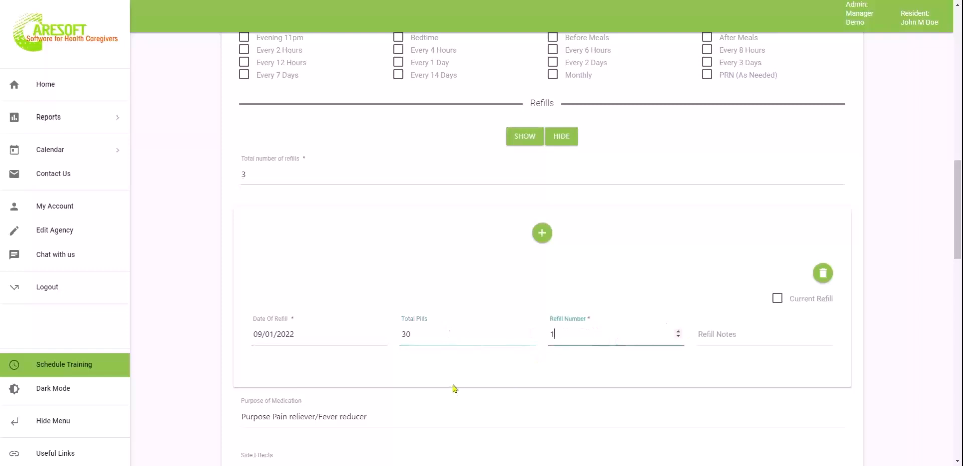
Add refill 2 dated 10/01/2022 with 30 pills
left_click(543, 234)
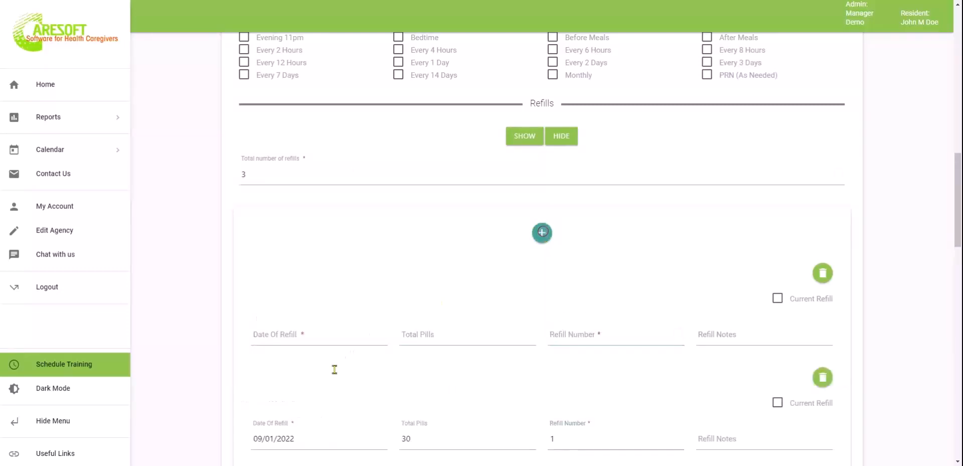
left_click(343, 333)
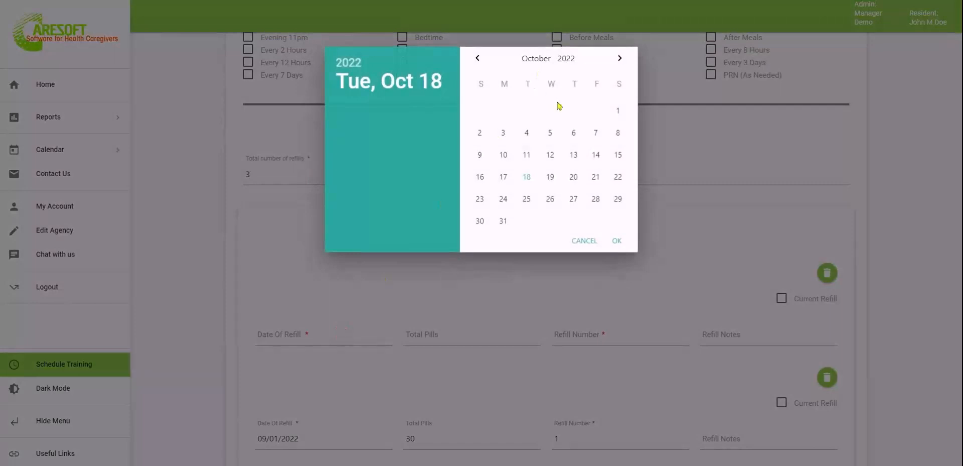
left_click(618, 112)
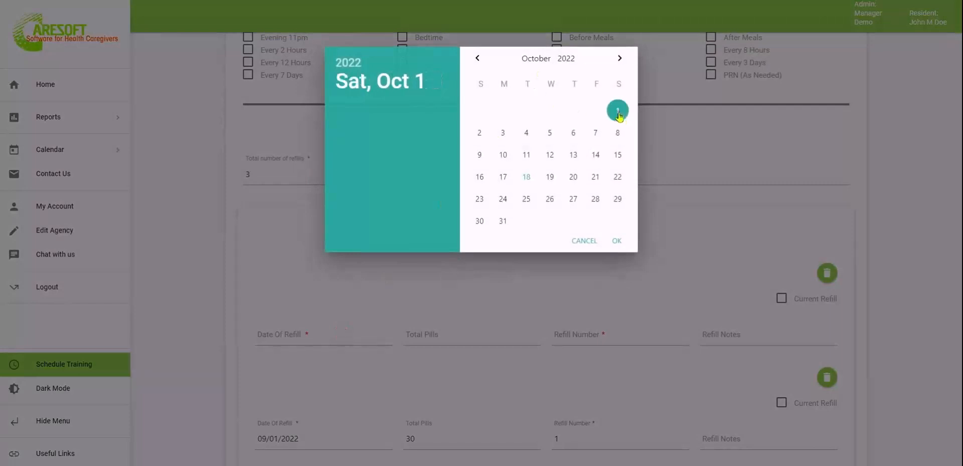
left_click(617, 240)
left_click(471, 334)
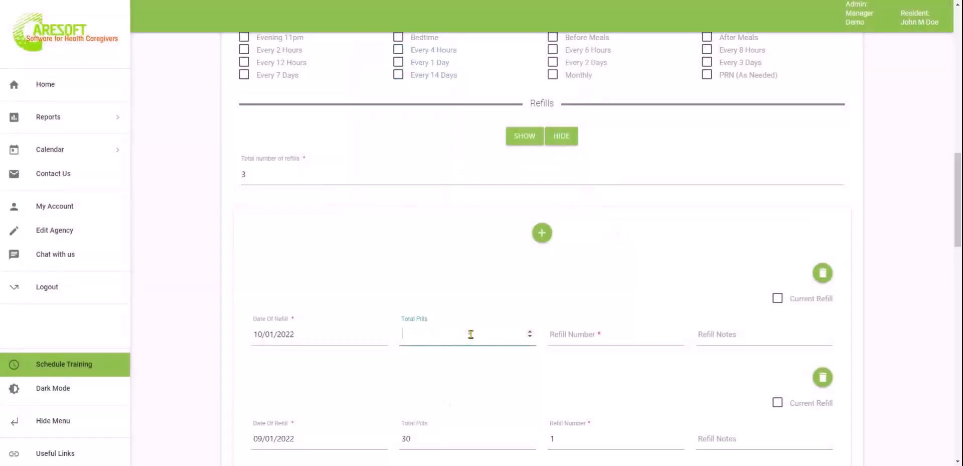
type("30")
key("Tab")
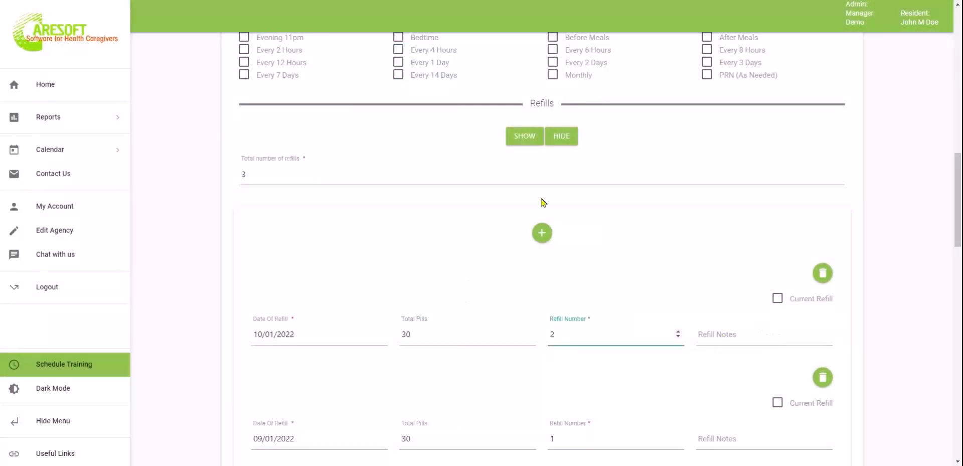
Add refill 3 dated 11/01/2022 with 30 pills and refill number 3
left_click(542, 234)
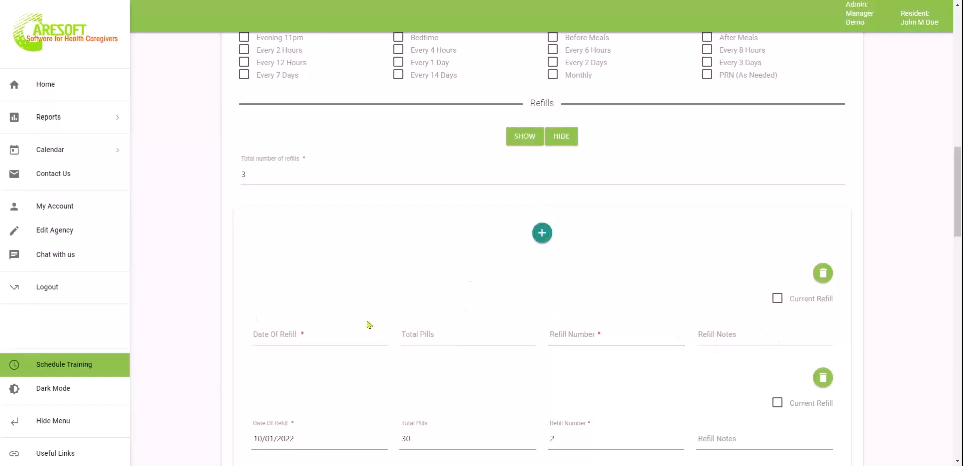
left_click(343, 336)
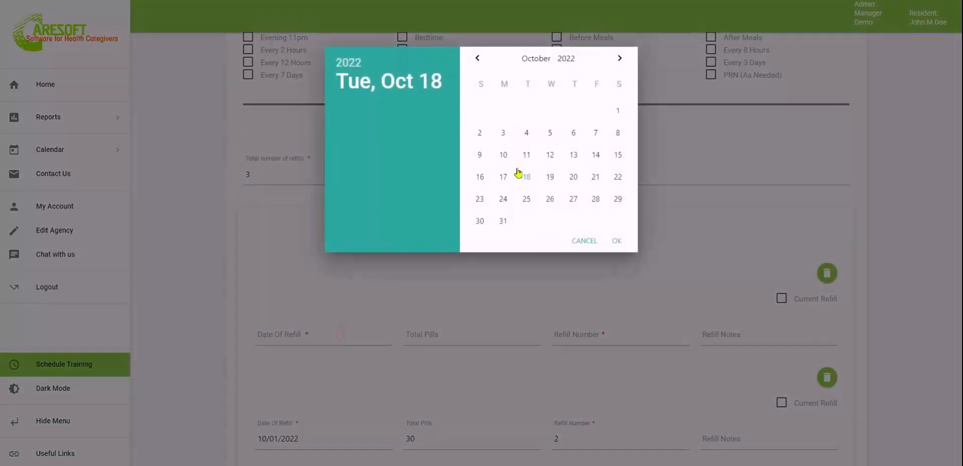
left_click(621, 59)
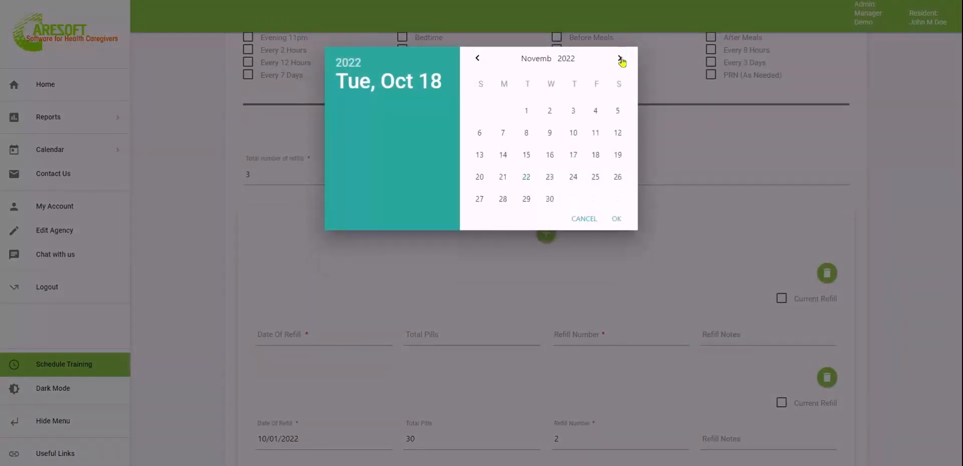
left_click(526, 111)
left_click(618, 220)
left_click(454, 337)
type("30")
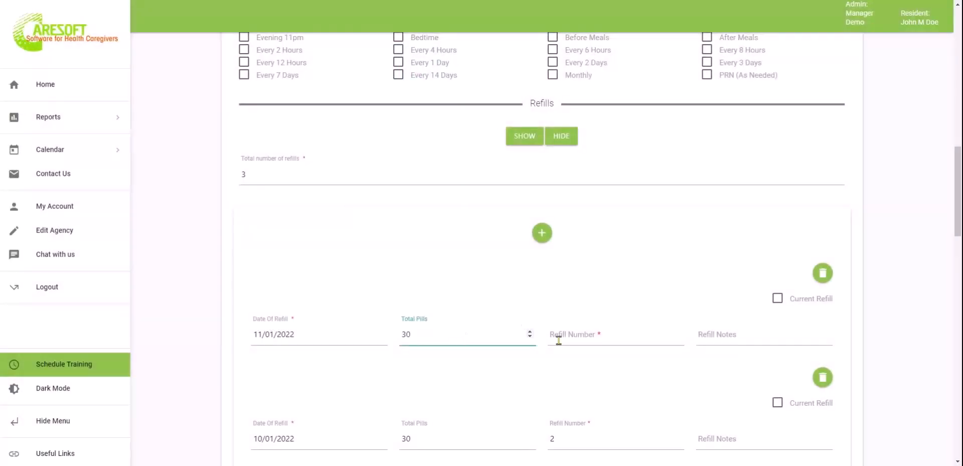
left_click(612, 340)
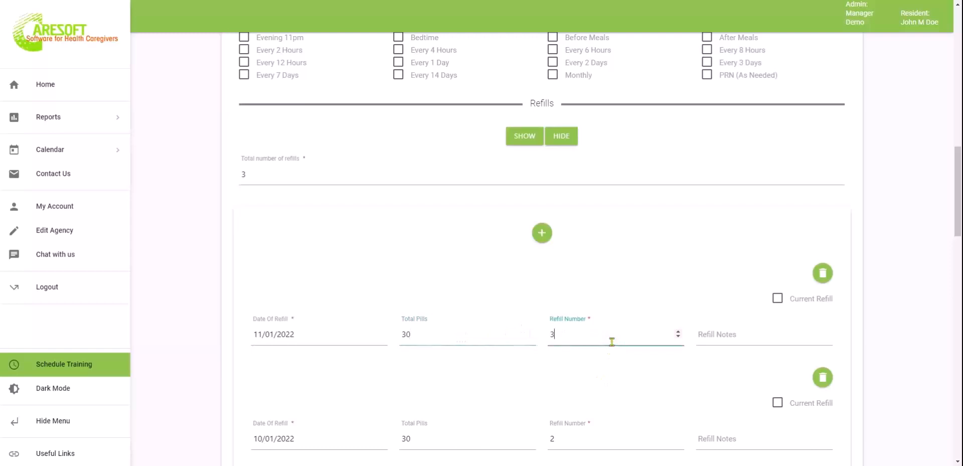
type("3")
scroll(612, 340, "down", 3)
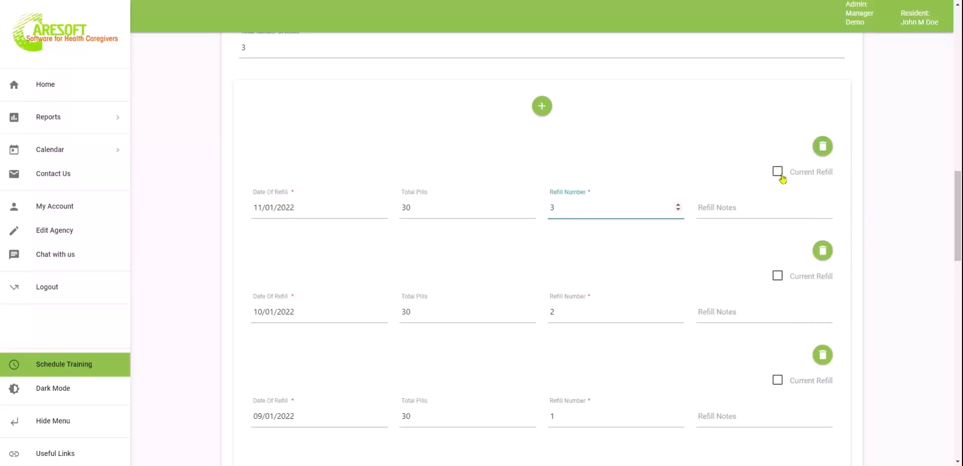
Return to the CareSoft home page that lists the agency's forms
scroll(549, 304, "down", 2)
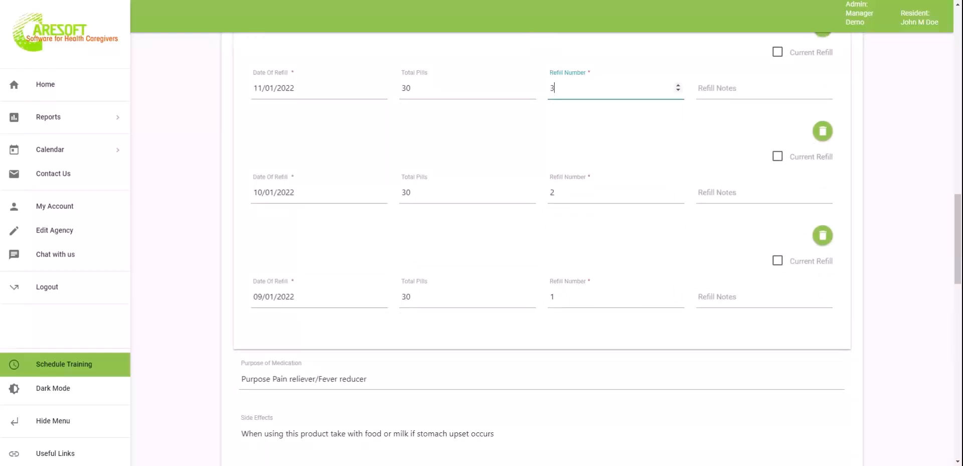
scroll(501, 231, "down", 4)
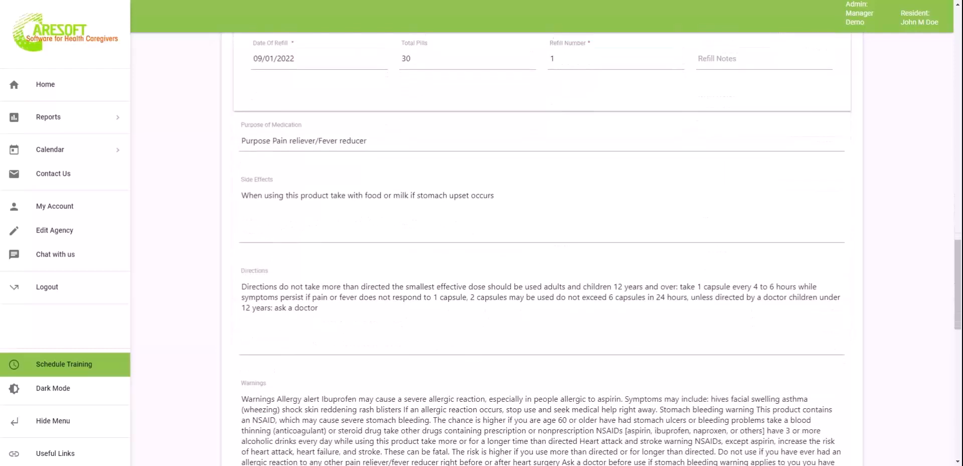
scroll(550, 330, "down", 12)
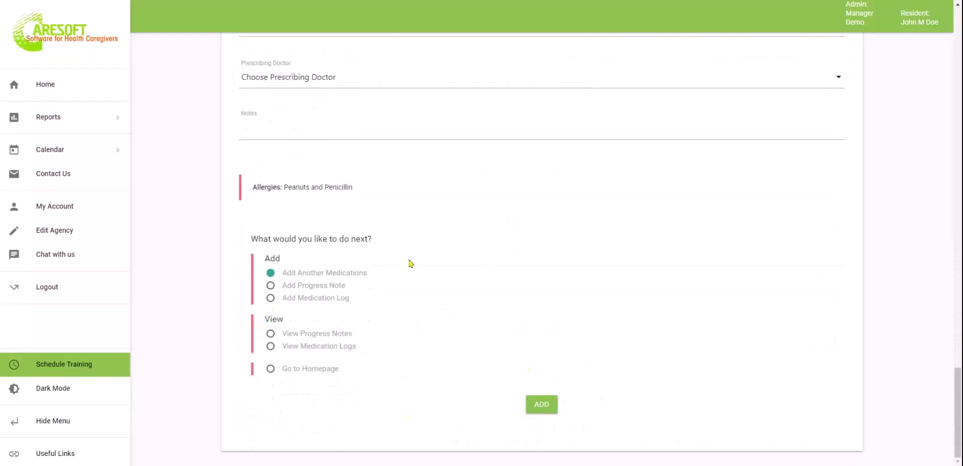
scroll(409, 265, "up", 1)
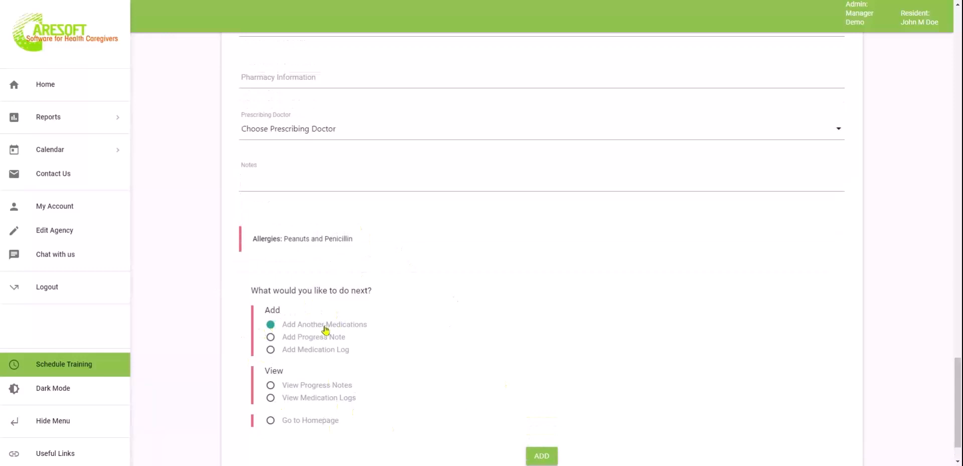
scroll(476, 360, "down", 1)
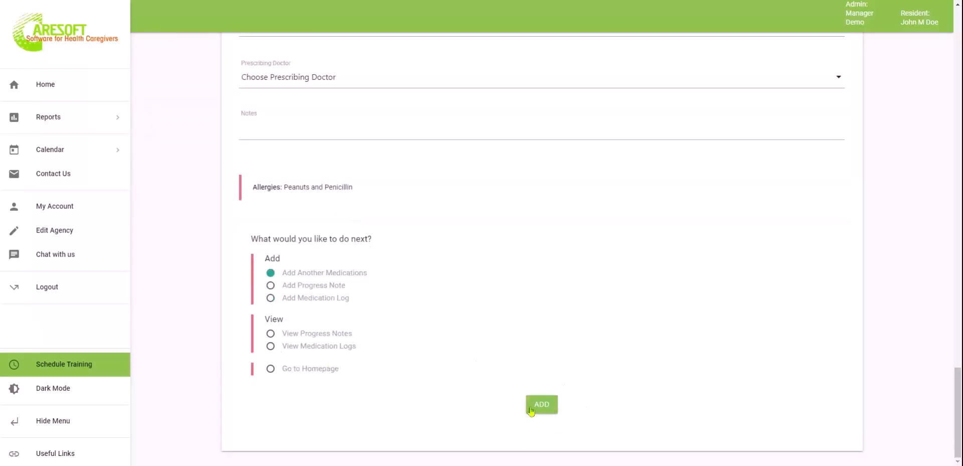
left_click(48, 89)
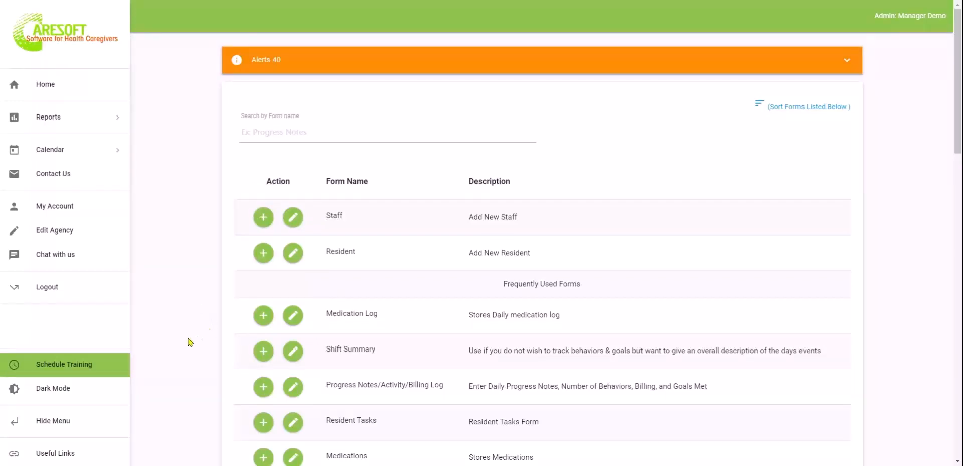
Start a Medication Log for the resident dated 10/18/2022 with the Morning 8:00AM interval
left_click(265, 316)
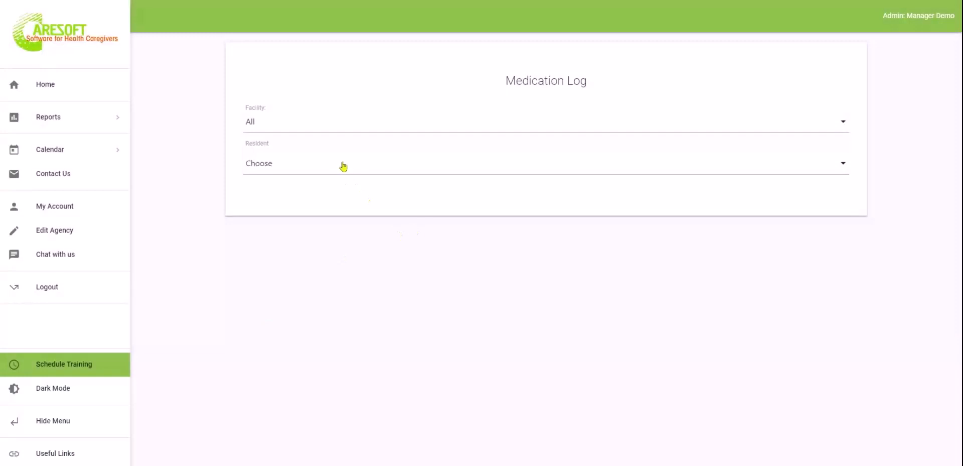
left_click(341, 164)
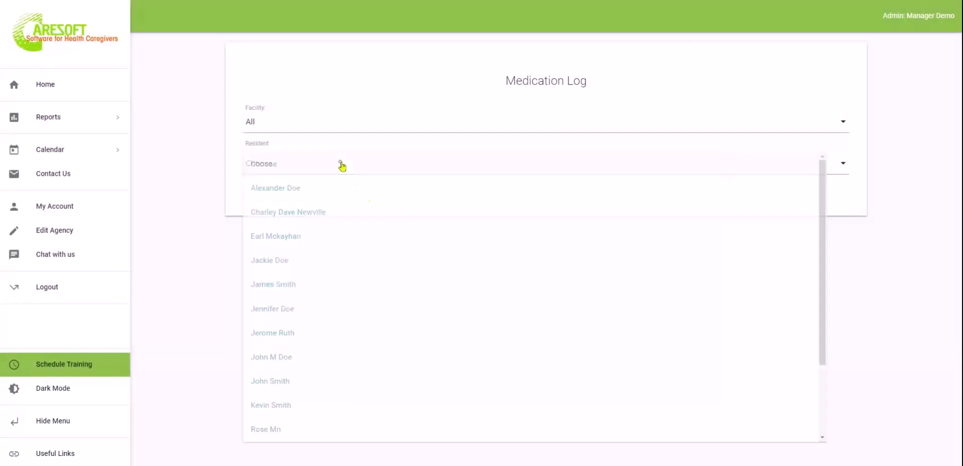
left_click(305, 358)
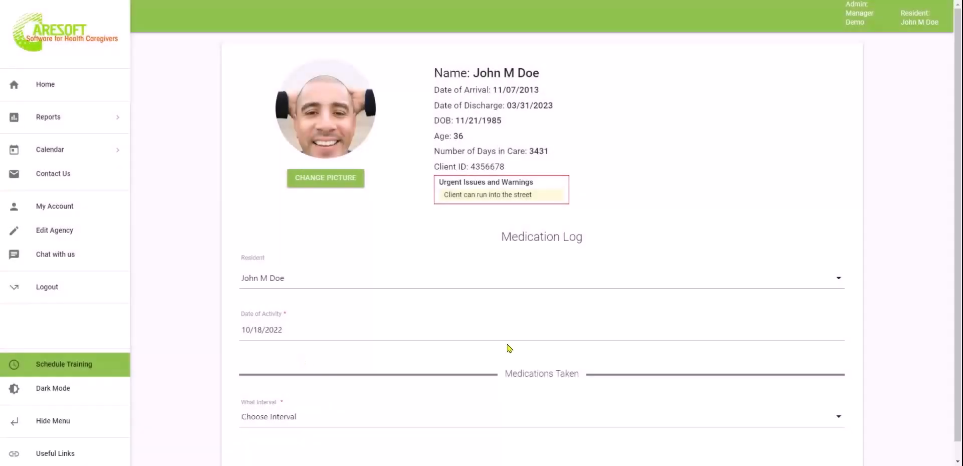
scroll(510, 347, "down", 1)
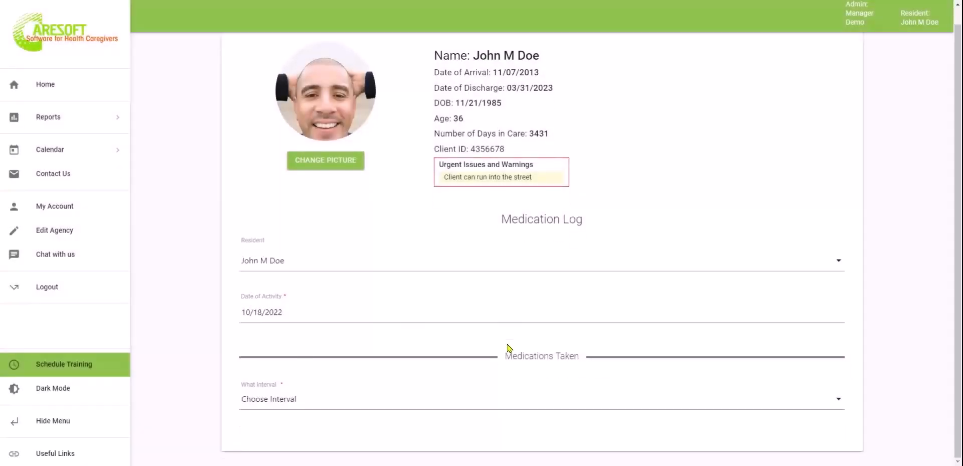
left_click(339, 401)
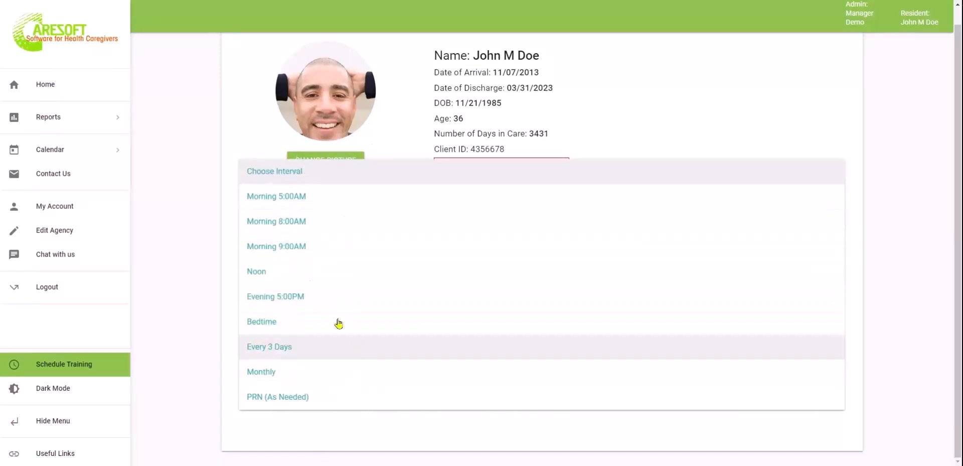
left_click(300, 221)
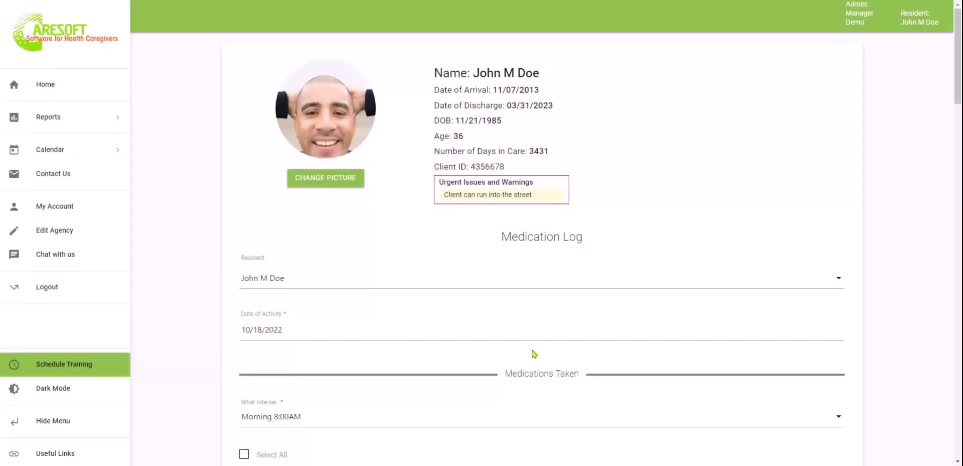
scroll(535, 354, "down", 5)
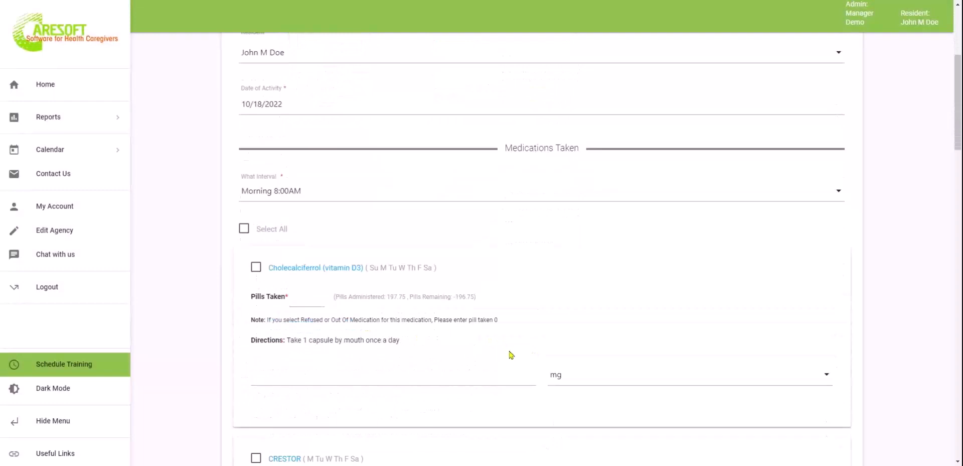
scroll(511, 355, "down", 20)
scroll(542, 248, "up", 20)
scroll(294, 256, "down", 1)
Select all medications and enter 1 pill taken for Cholecalciferol, Lisinopril, metropolol, Seroquel and Simvastatin
left_click(246, 246)
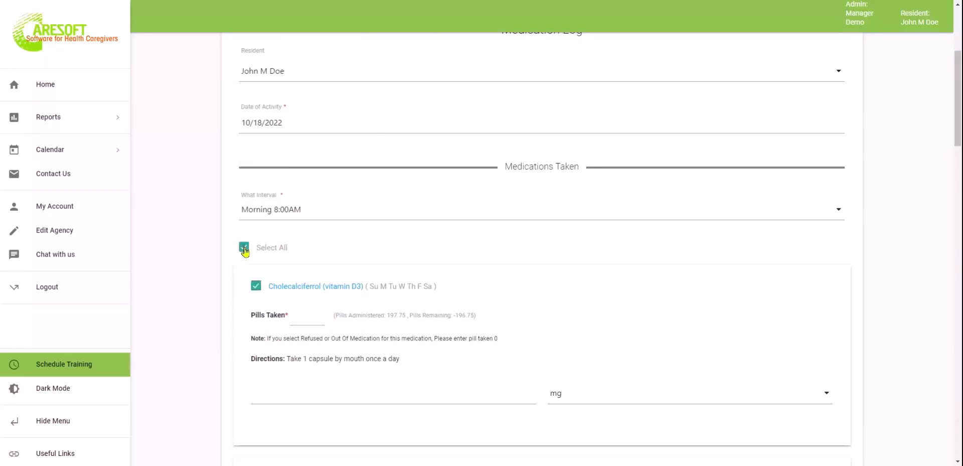
left_click(307, 313)
type("1")
scroll(382, 341, "down", 3)
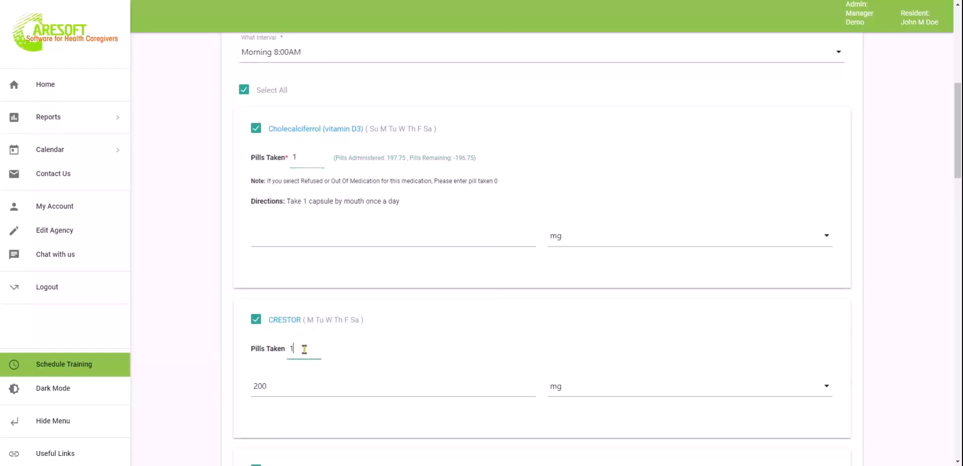
scroll(304, 350, "down", 3)
left_click(303, 367)
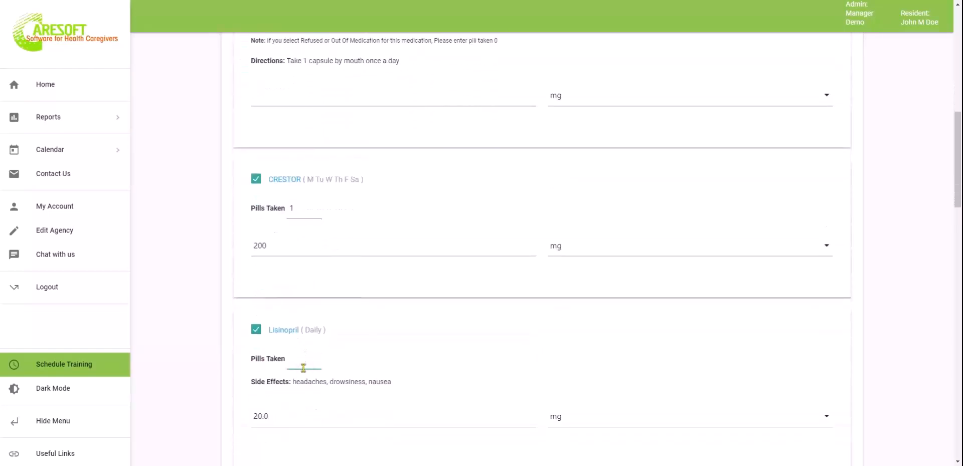
type("1")
scroll(303, 368, "down", 3)
left_click(300, 358)
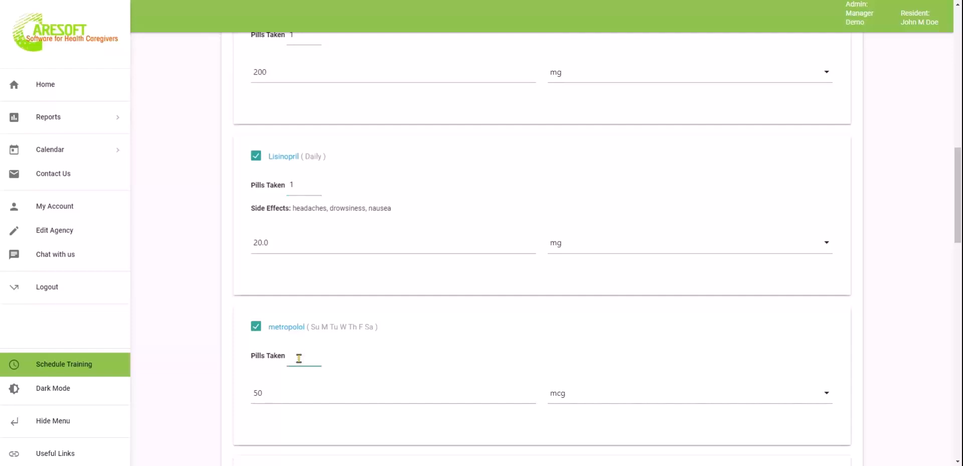
type("1")
scroll(299, 358, "down", 3)
left_click(304, 341)
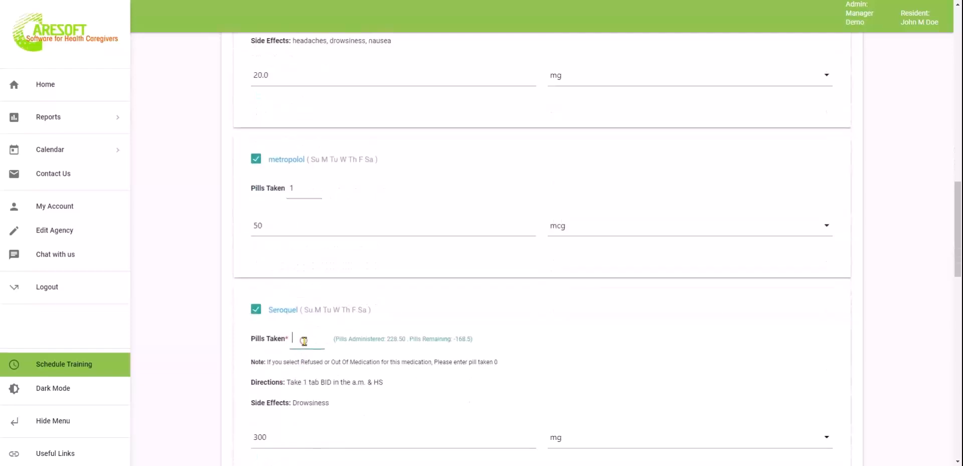
type("1")
scroll(304, 341, "down", 5)
left_click(306, 261)
type("1")
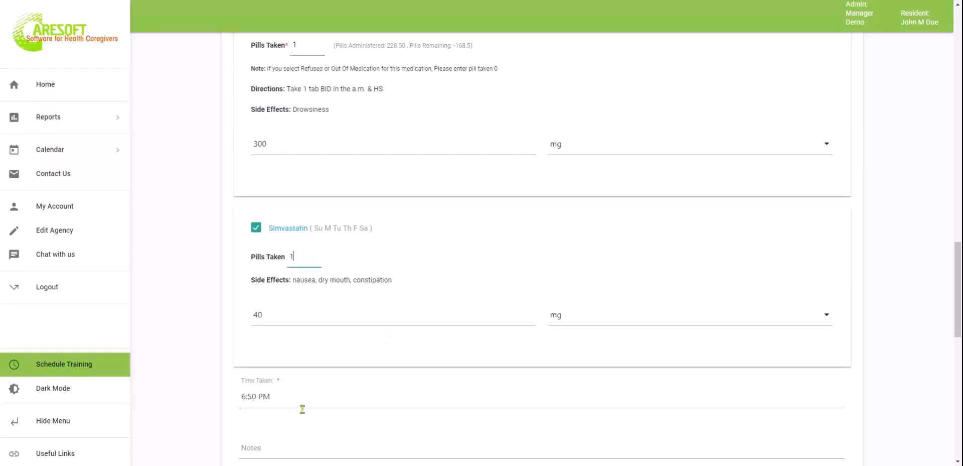
scroll(389, 400, "down", 5)
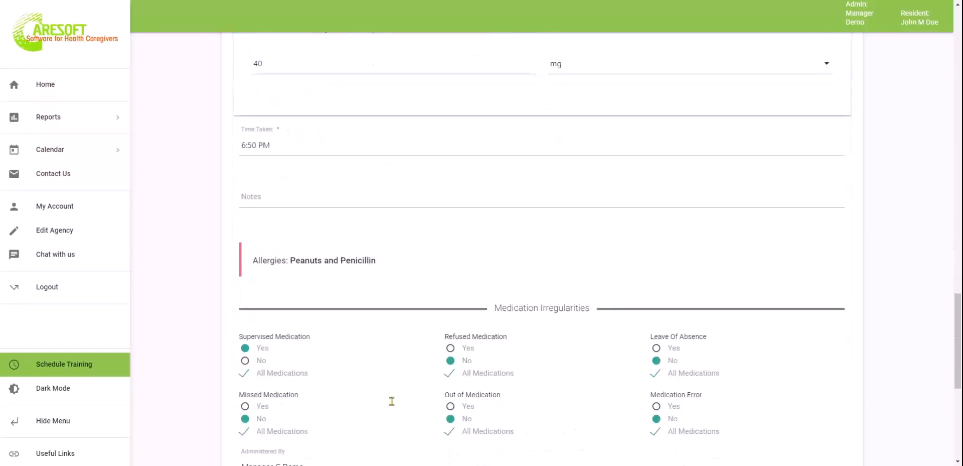
scroll(392, 400, "down", 5)
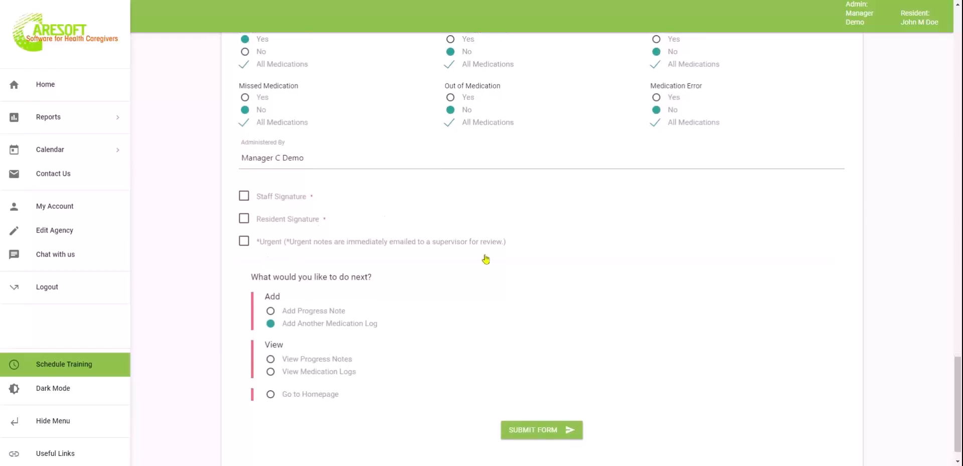
Add the staff signature, draw the resident's signature, and submit the log
left_click(244, 196)
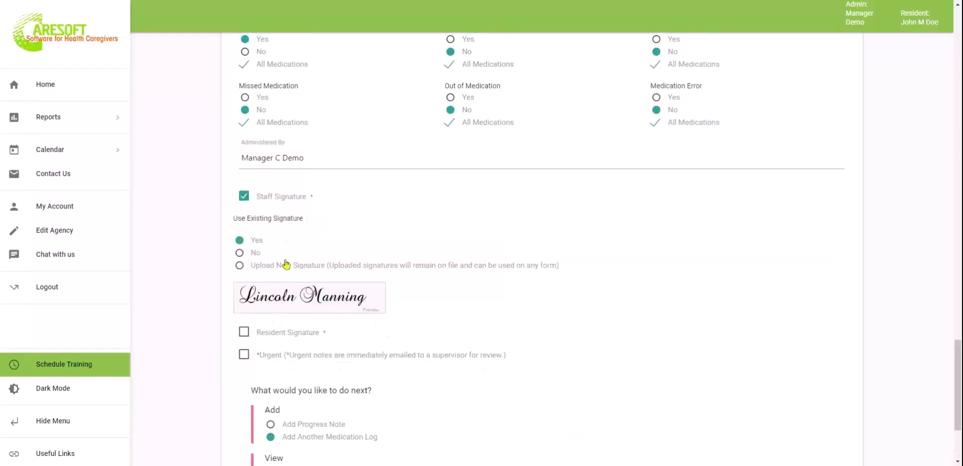
left_click(248, 332)
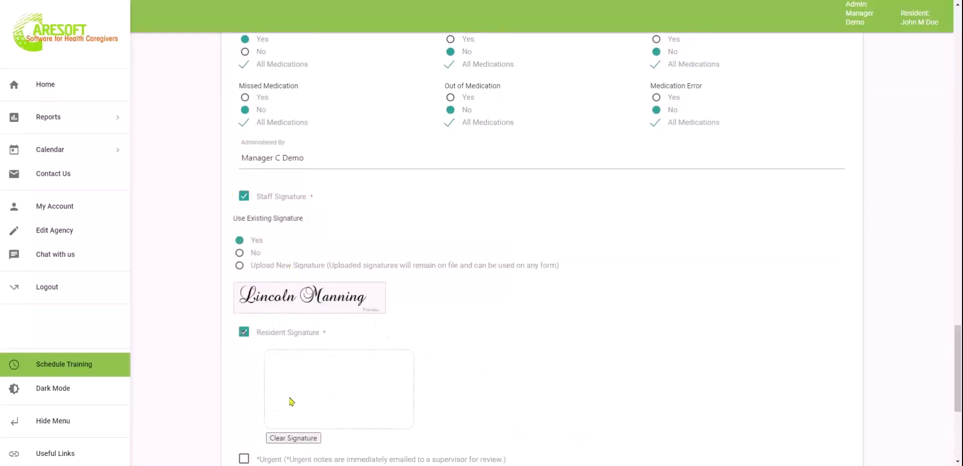
mouse_move(270, 376)
left_mouse_down()
mouse_move(364, 386)
mouse_move(374, 377)
left_mouse_up()
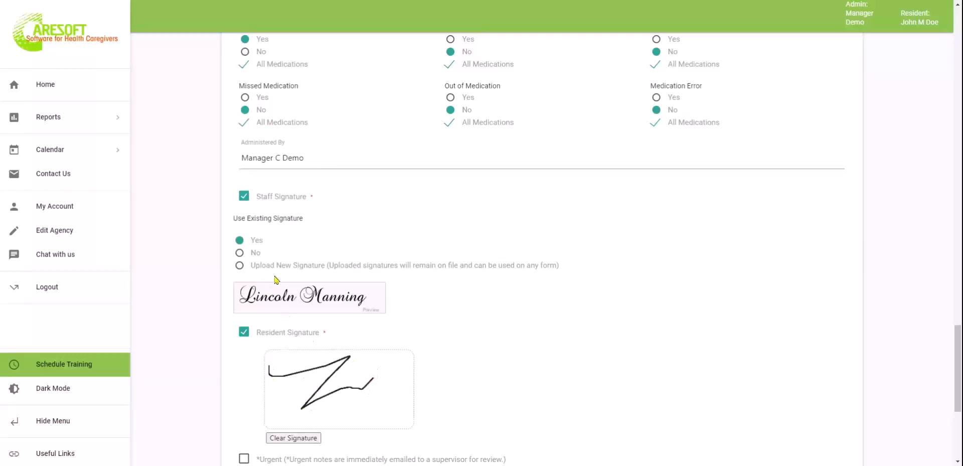
scroll(517, 385, "down", 5)
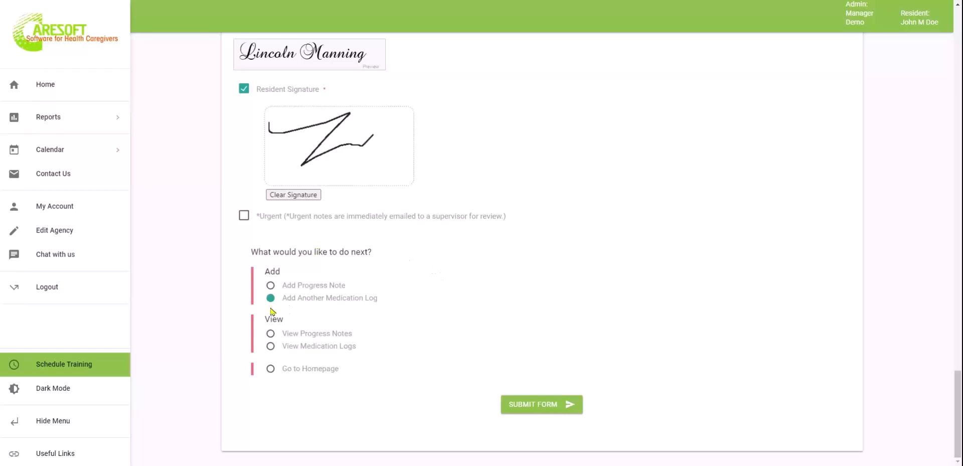
left_click(540, 409)
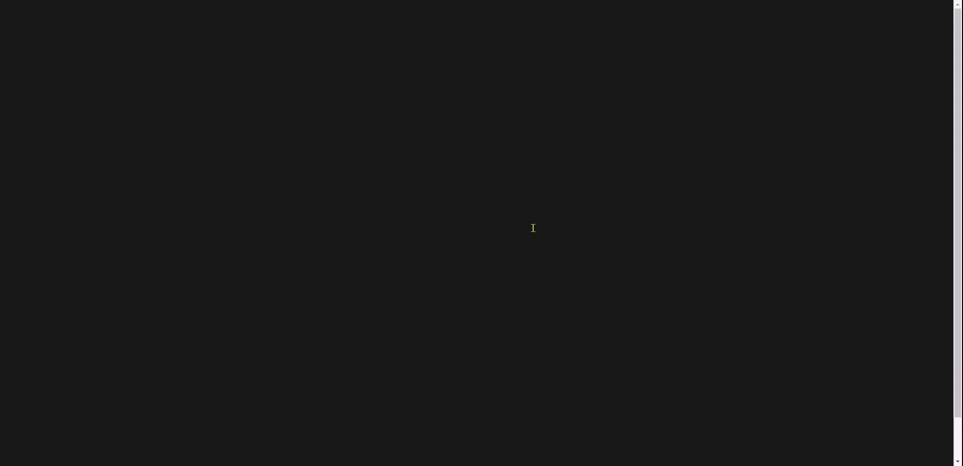
scroll(673, 318, "down", 1)
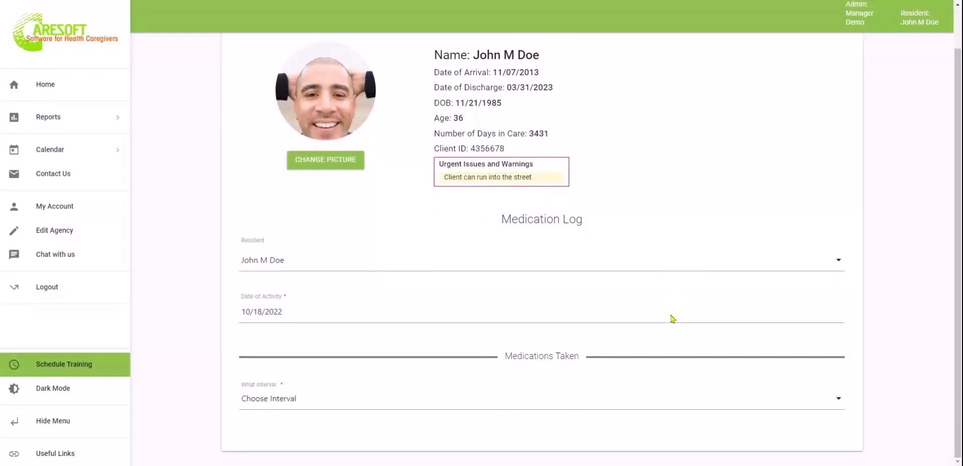
left_click(463, 407)
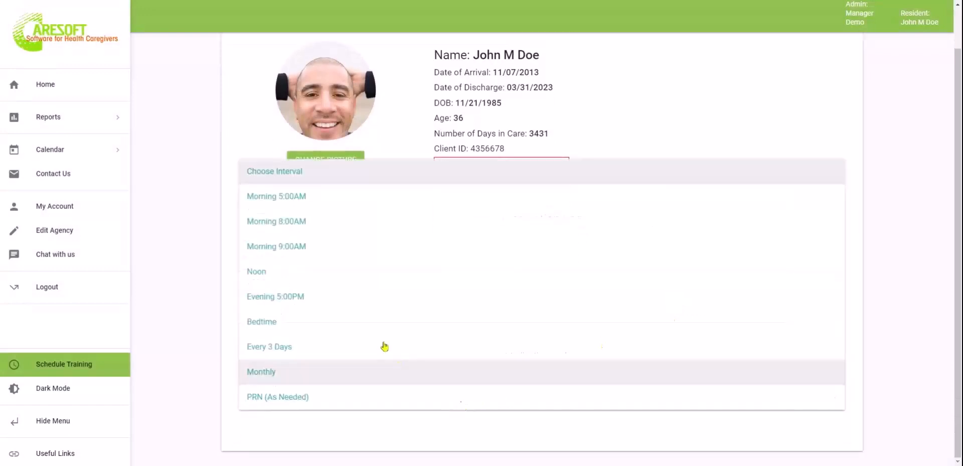
left_click(320, 271)
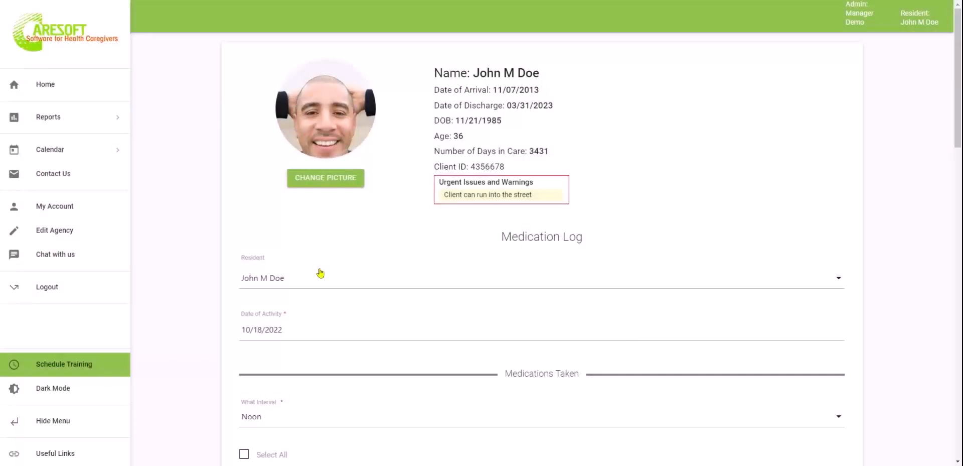
scroll(320, 273, "down", 8)
scroll(325, 243, "up", 2)
left_click(244, 149)
scroll(397, 311, "down", 4)
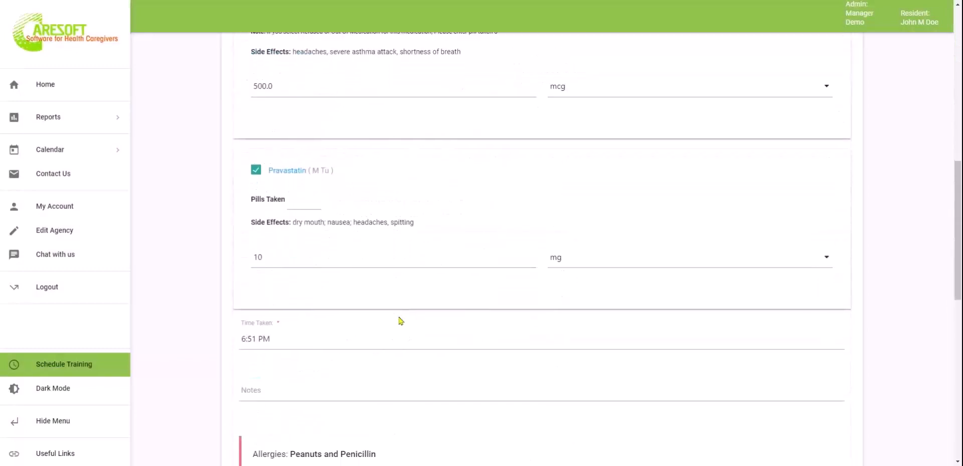
scroll(400, 321, "up", 3)
left_click(312, 170)
type("1")
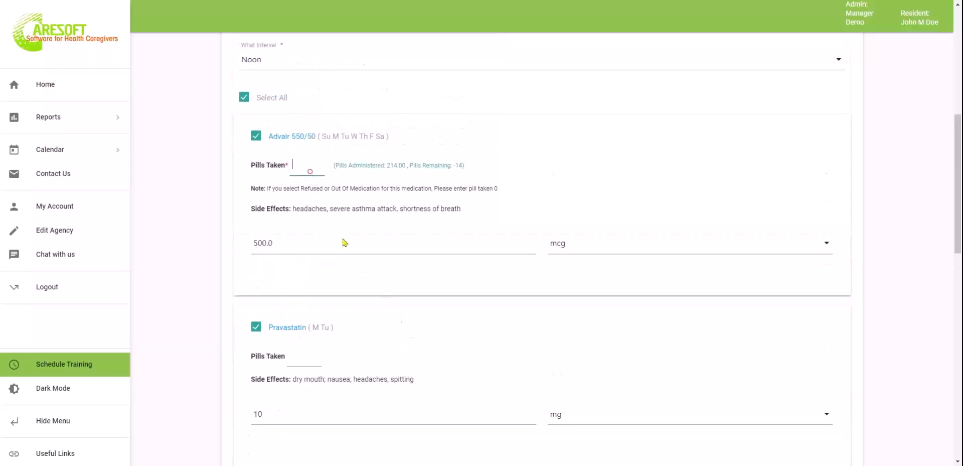
left_click(299, 362)
type("1")
scroll(435, 360, "down", 5)
scroll(435, 360, "down", 2)
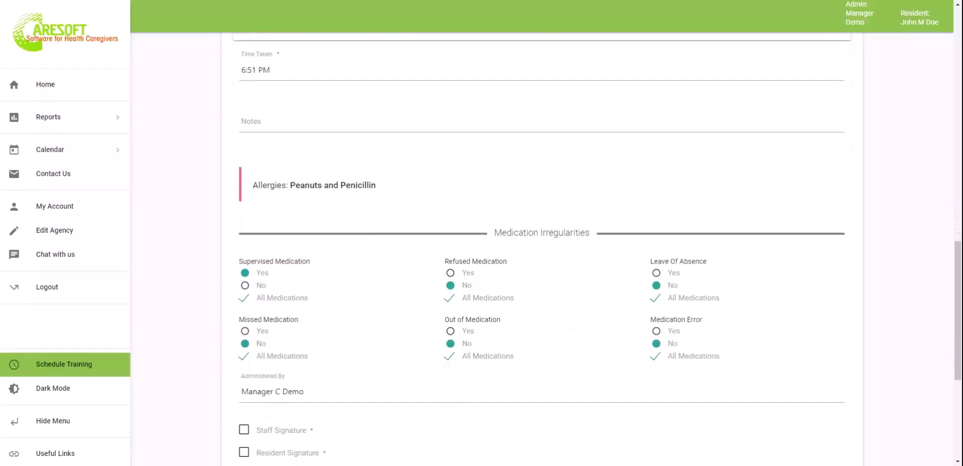
Mark the medication as refused and replace the Administered By name with a new staff name
left_click(451, 274)
left_click_drag(332, 395, 237, 399)
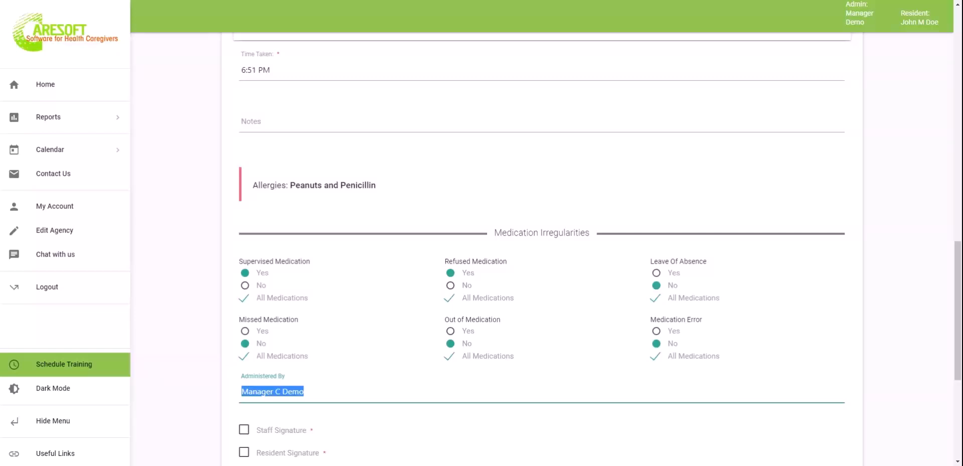
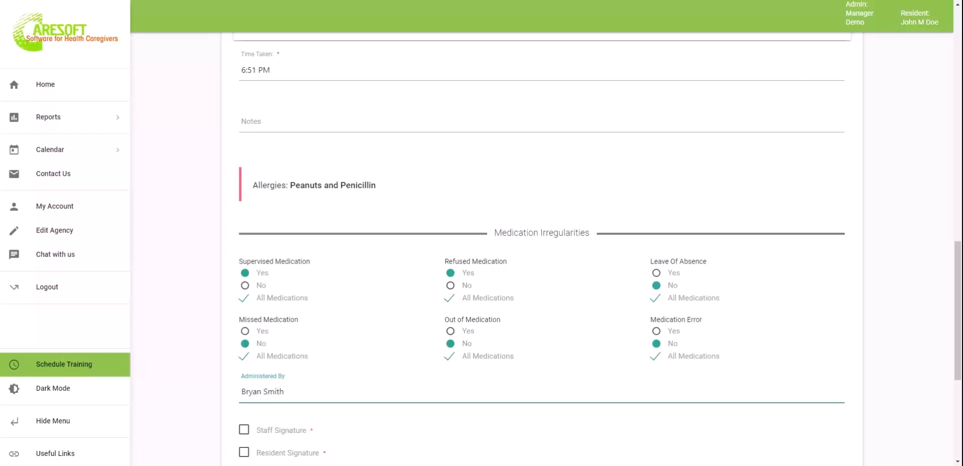
scroll(338, 393, "down", 2)
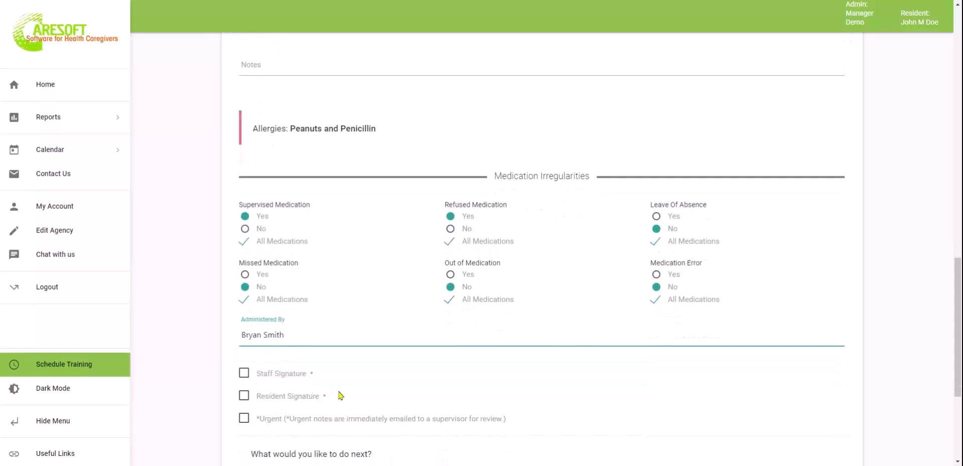
Draw staff and resident signatures, choose Go to Homepage, and submit the log
left_click(244, 322)
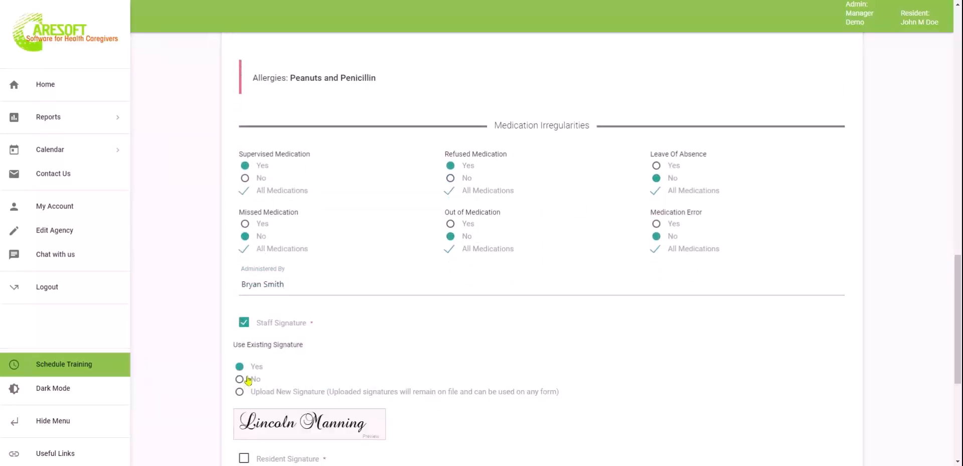
left_click(240, 379)
left_click_drag(287, 437, 402, 434)
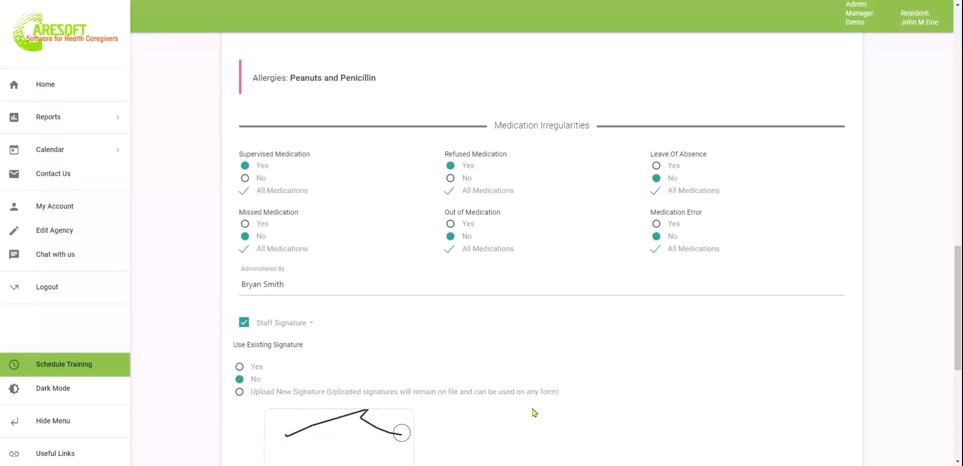
scroll(536, 419, "down", 3)
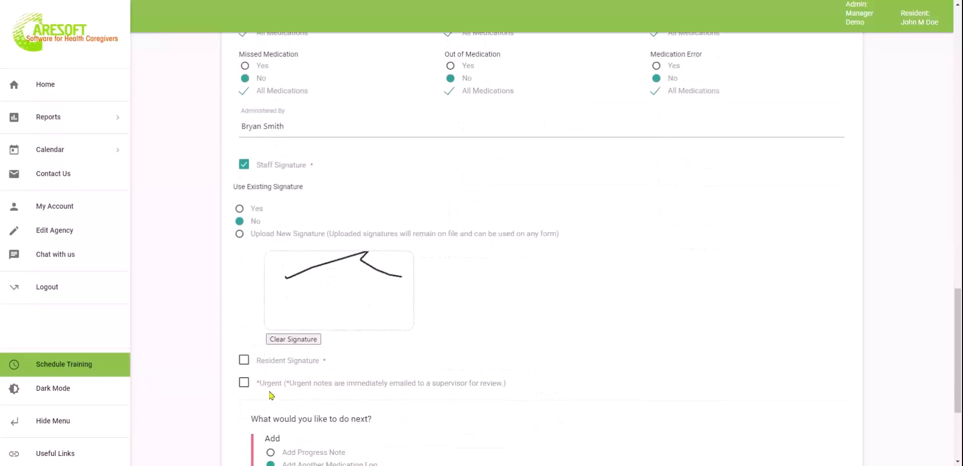
left_click(243, 360)
mouse_move(293, 406)
left_mouse_down()
mouse_move(291, 420)
mouse_move(404, 429)
left_mouse_up()
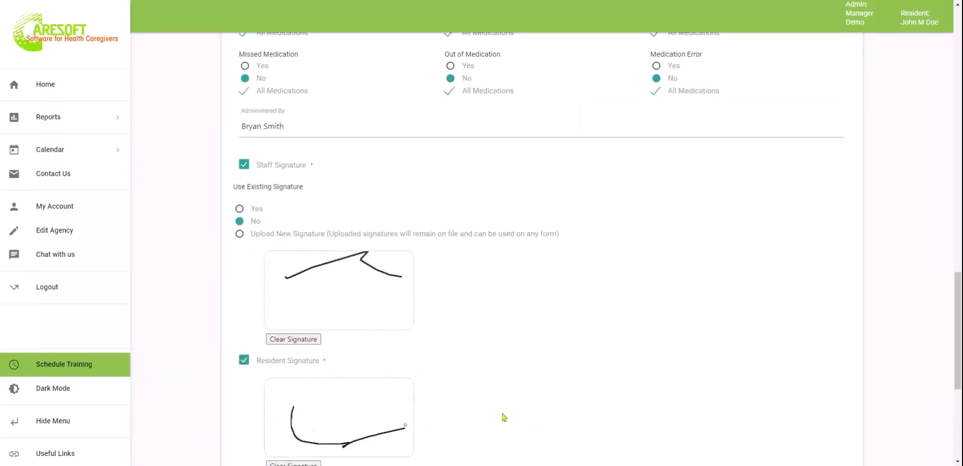
scroll(501, 417, "down", 4)
scroll(496, 405, "down", 1)
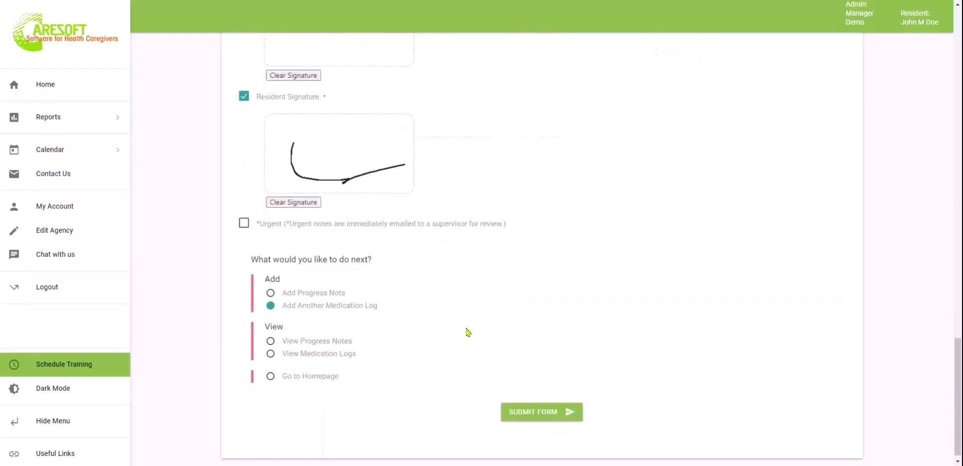
left_click(319, 371)
left_click(551, 407)
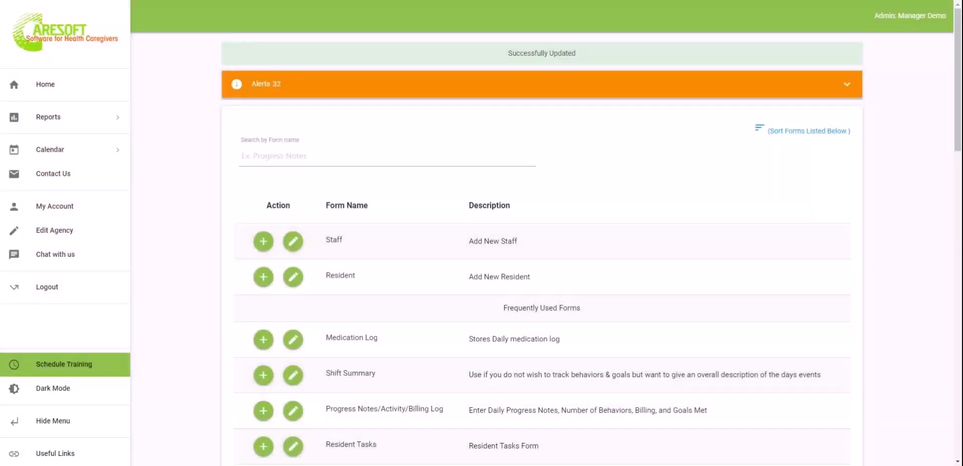
Open the M.A.R. Create Report filters and select the resident
left_click(80, 124)
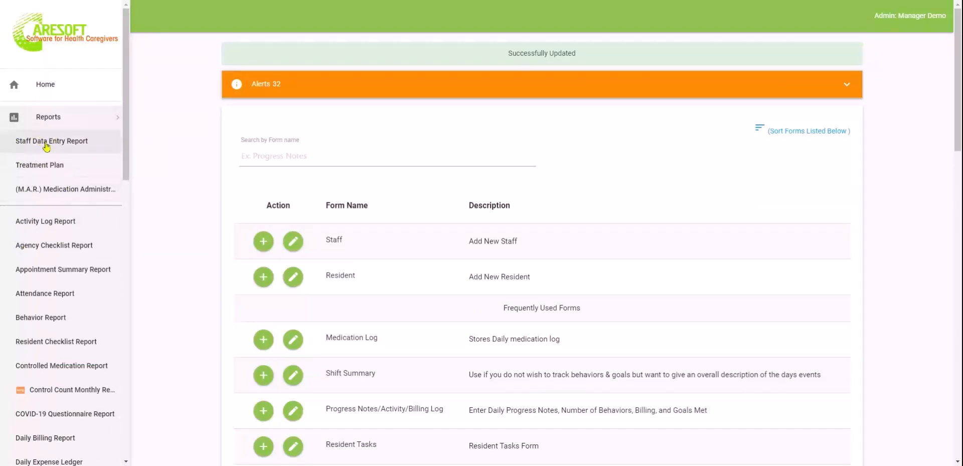
left_click(73, 196)
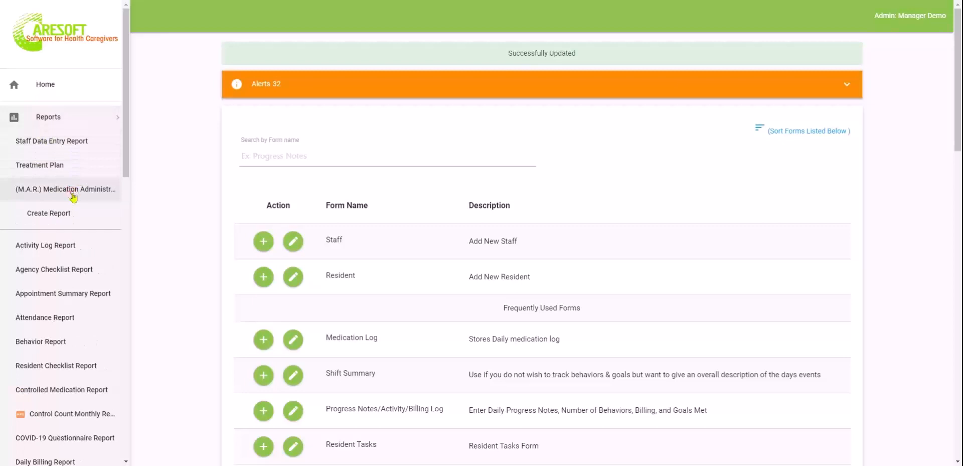
left_click(58, 213)
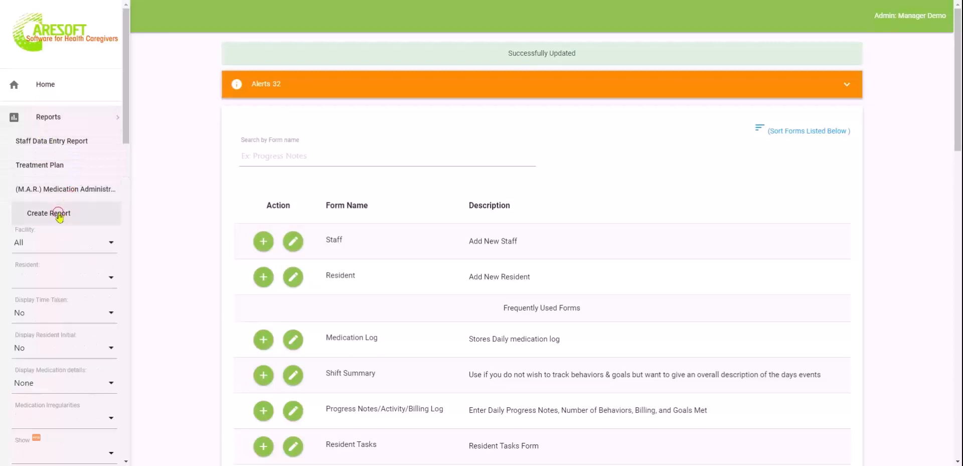
left_click(75, 279)
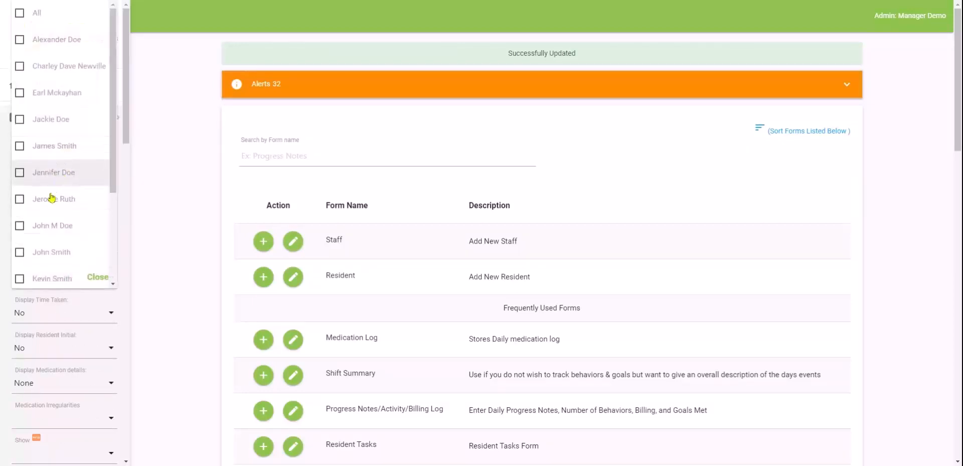
left_click(47, 220)
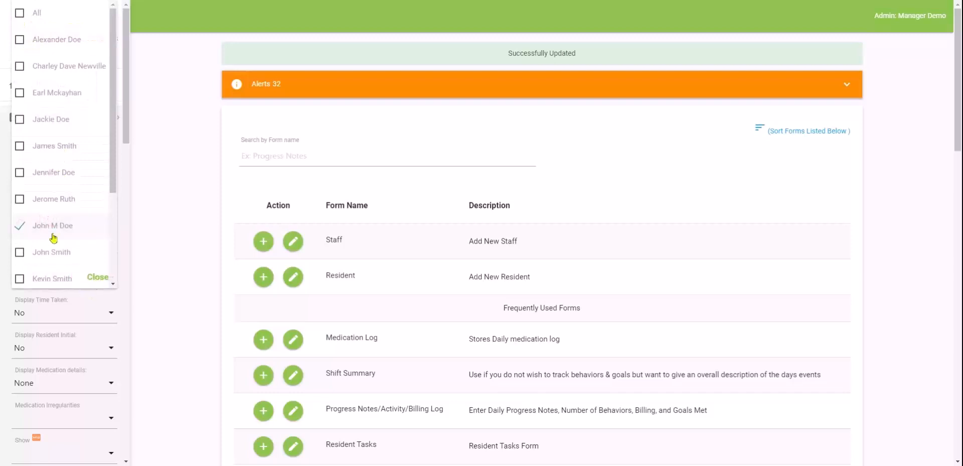
left_click(98, 277)
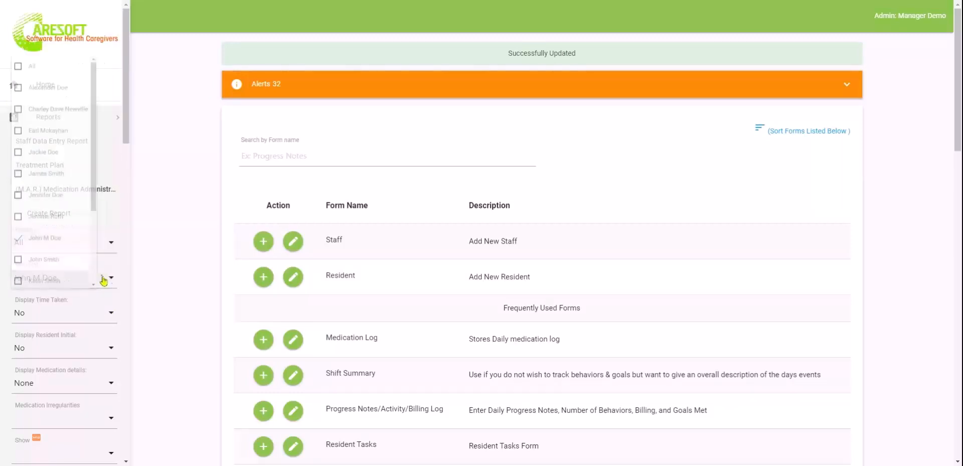
scroll(62, 400, "down", 1)
scroll(63, 400, "down", 1)
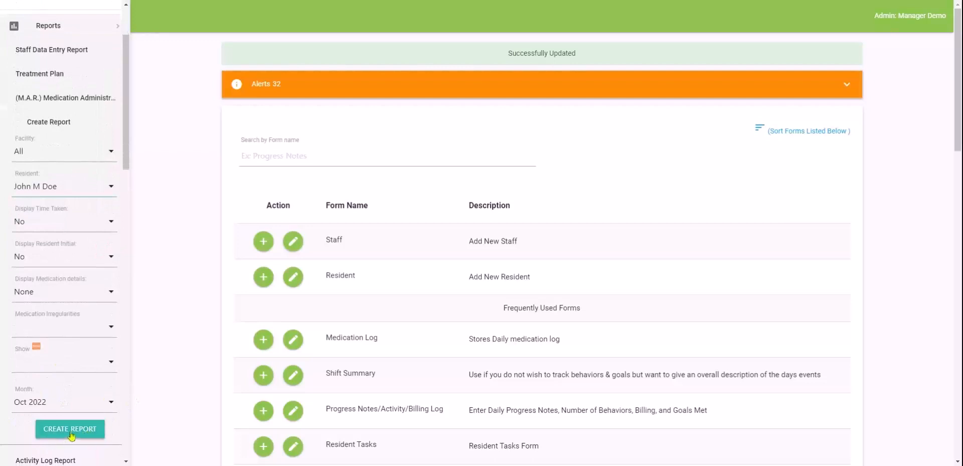
Set time taken and resident initials to No, medication details to None, and create the report
left_click(70, 223)
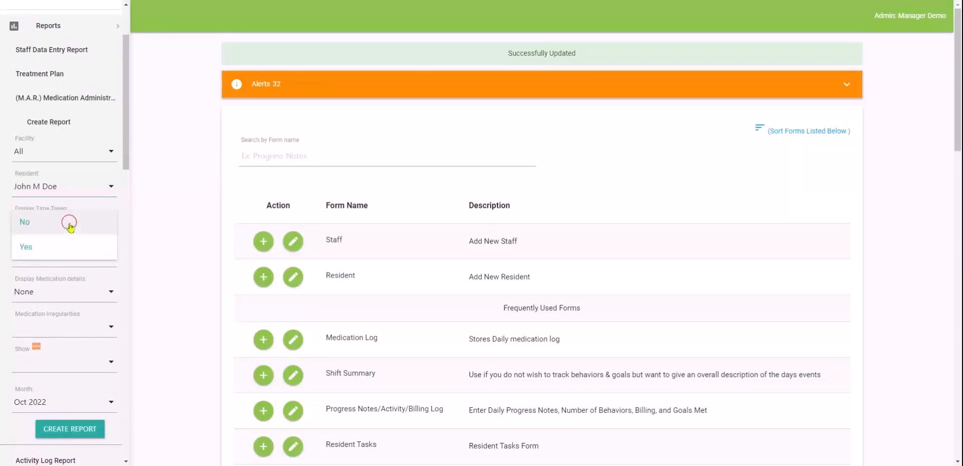
left_click(70, 227)
left_click(54, 259)
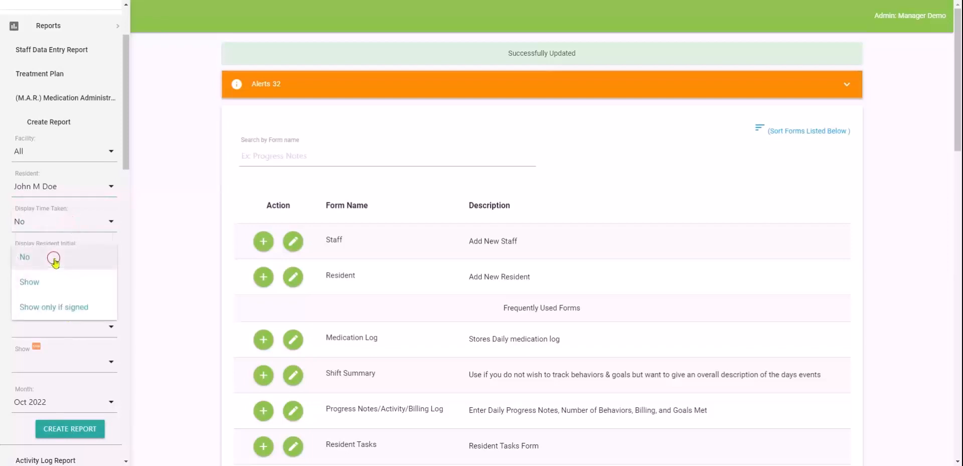
left_click(55, 262)
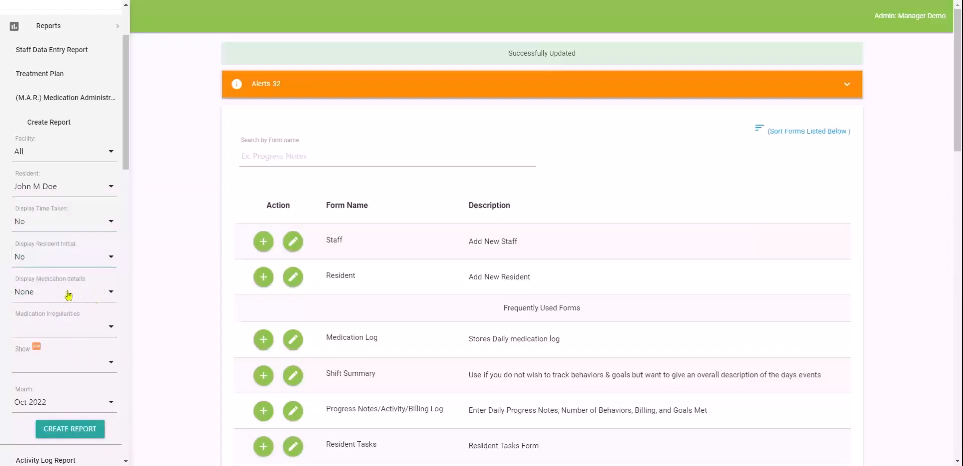
left_click(84, 295)
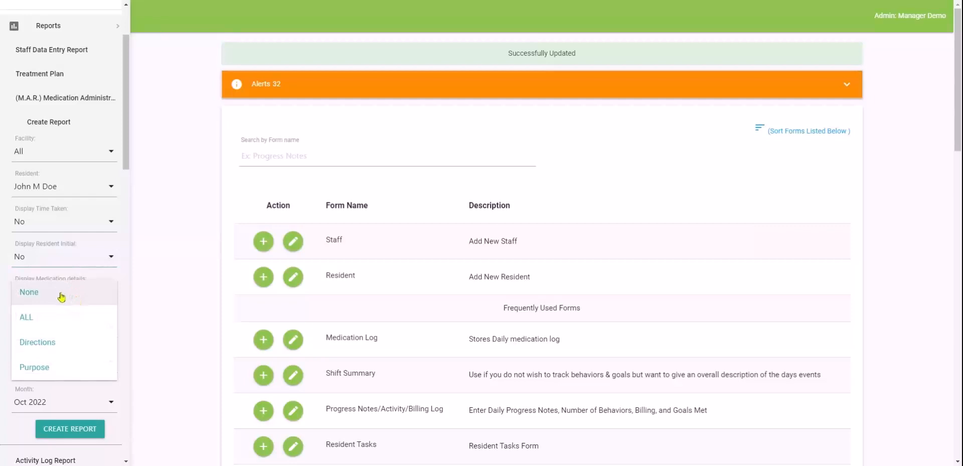
left_click(58, 299)
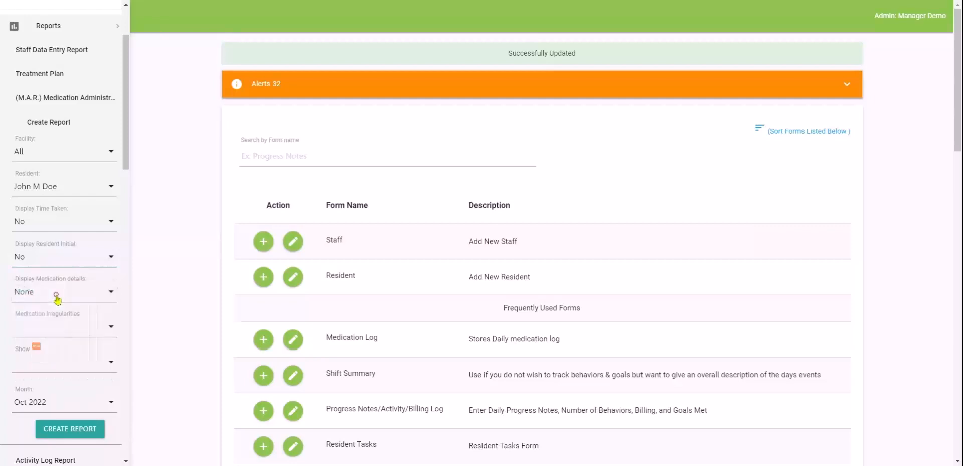
left_click(70, 333)
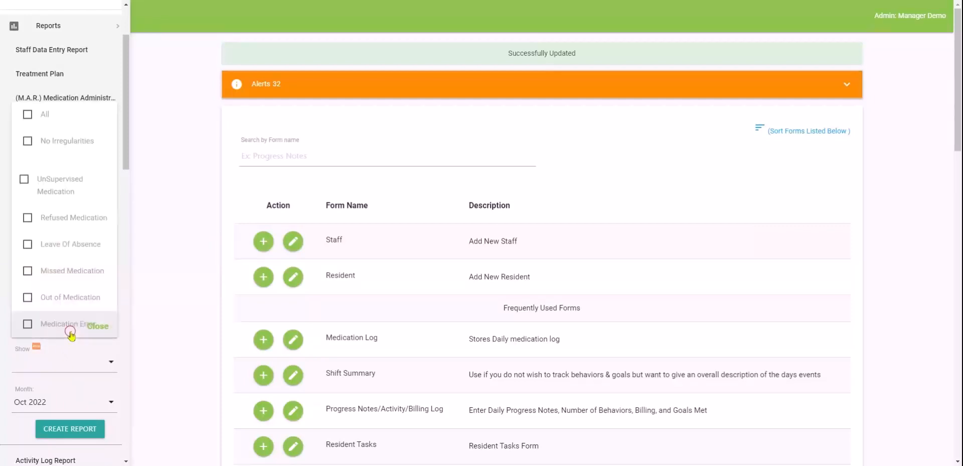
left_click(102, 329)
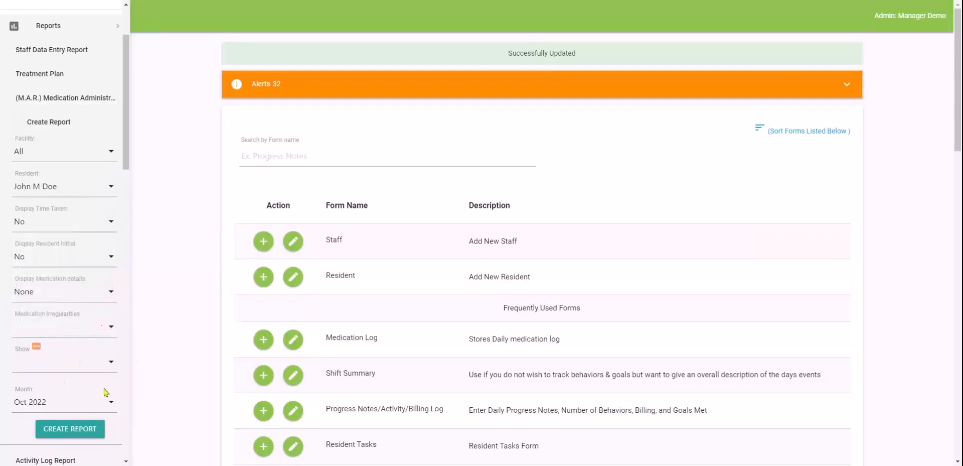
left_click(62, 430)
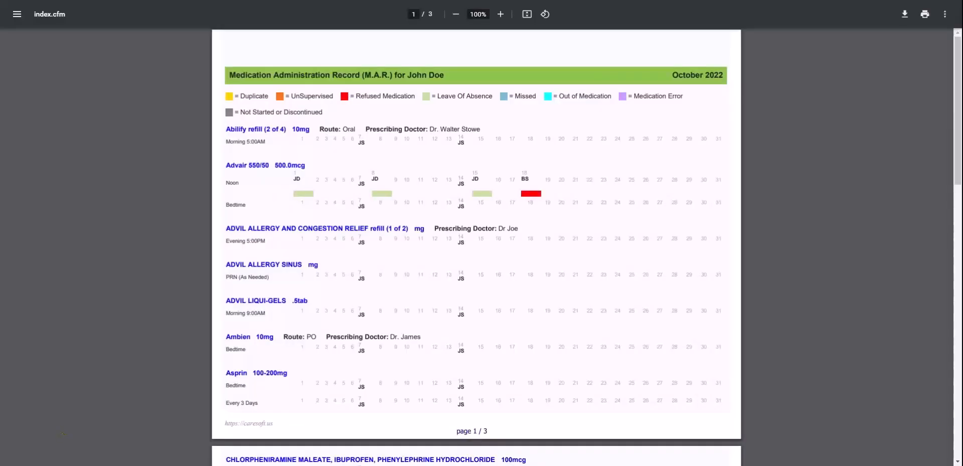
Zoom into the M.A.R. and highlight the Refused Medication legend and the day-18 red mark
key("ctrl+equal")
key("ctrl+equal")
key("ctrl+equal")
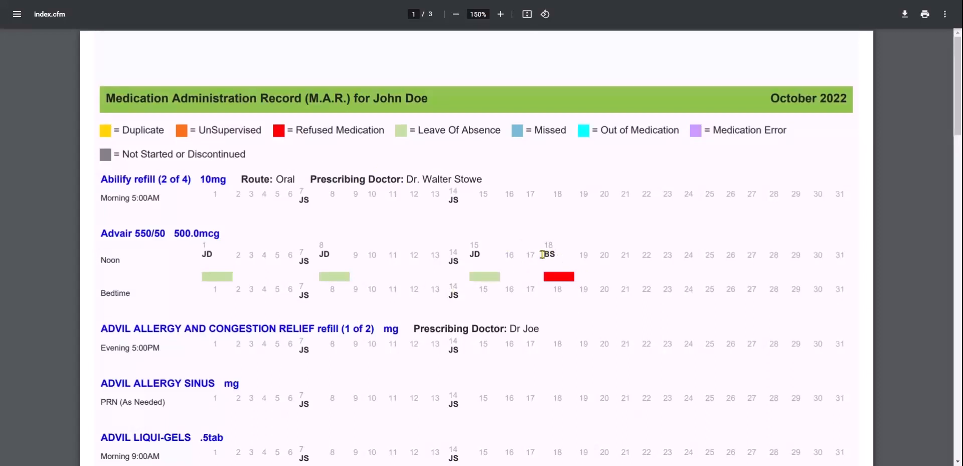
left_click_drag(306, 130, 378, 132)
left_click(378, 132)
left_click_drag(557, 276, 558, 277)
left_click(521, 229)
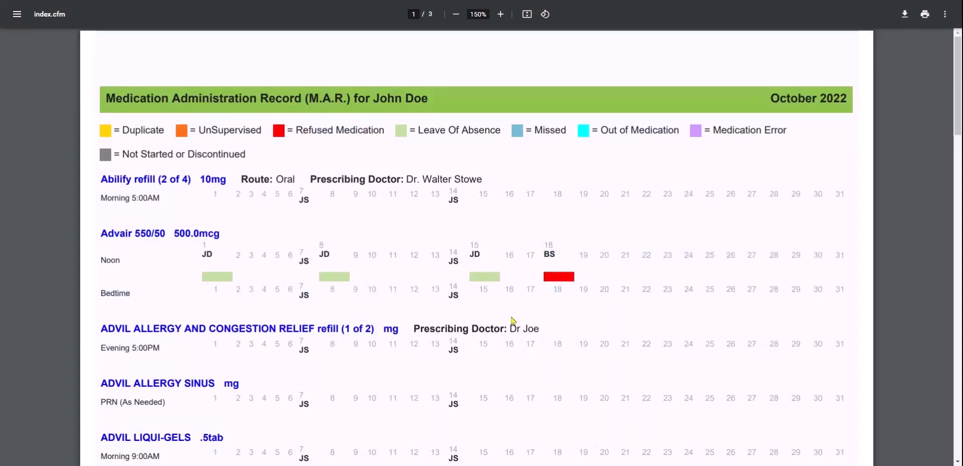
Highlight the day-18 MCD initials for Cholecalciferol and CRESTOR, then read through all three pages
scroll(512, 319, "down", 10)
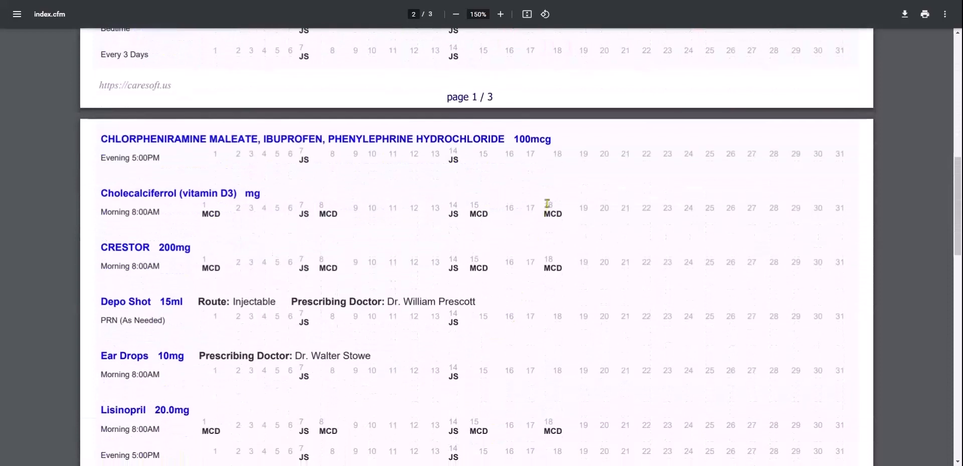
double_click(551, 213)
left_click_drag(544, 267, 567, 269)
left_click(544, 432)
scroll(554, 432, "down", 15)
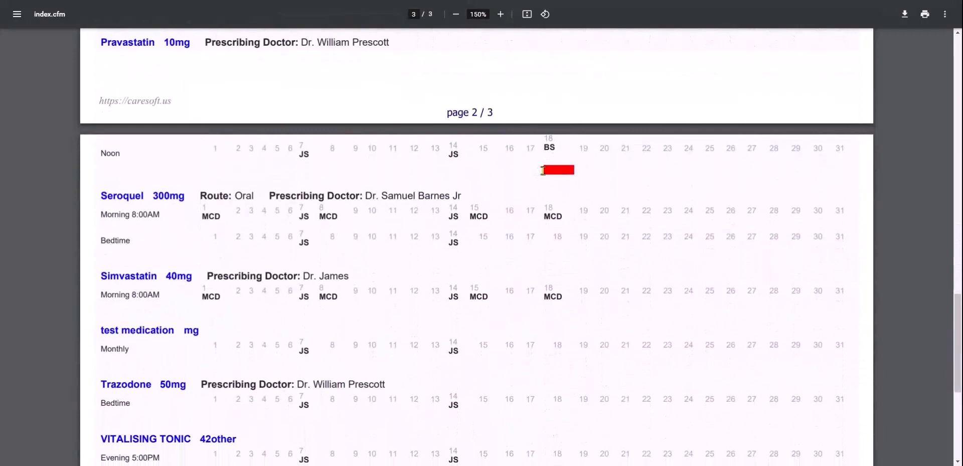
scroll(575, 178, "down", 3)
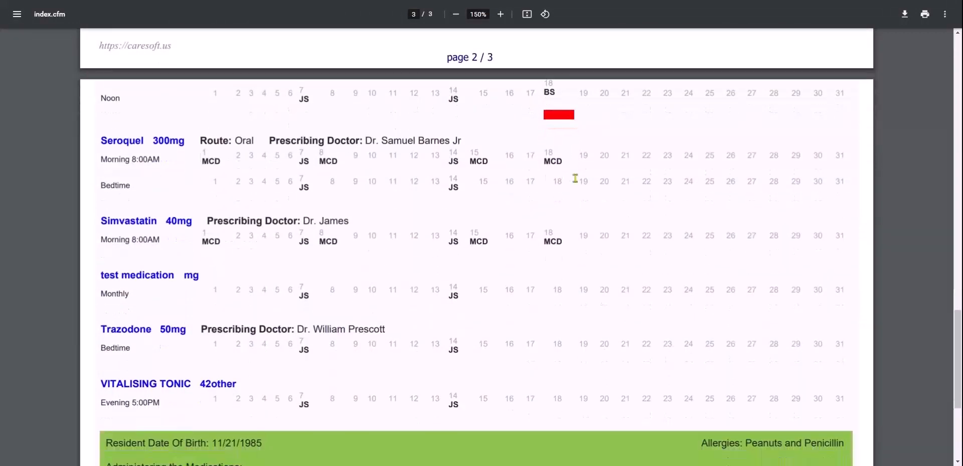
scroll(557, 202, "up", 20)
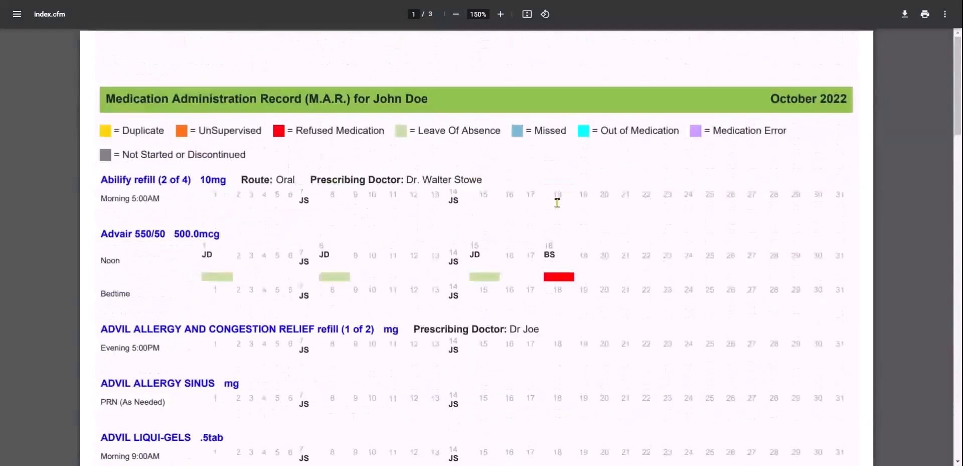
scroll(557, 202, "down", 20)
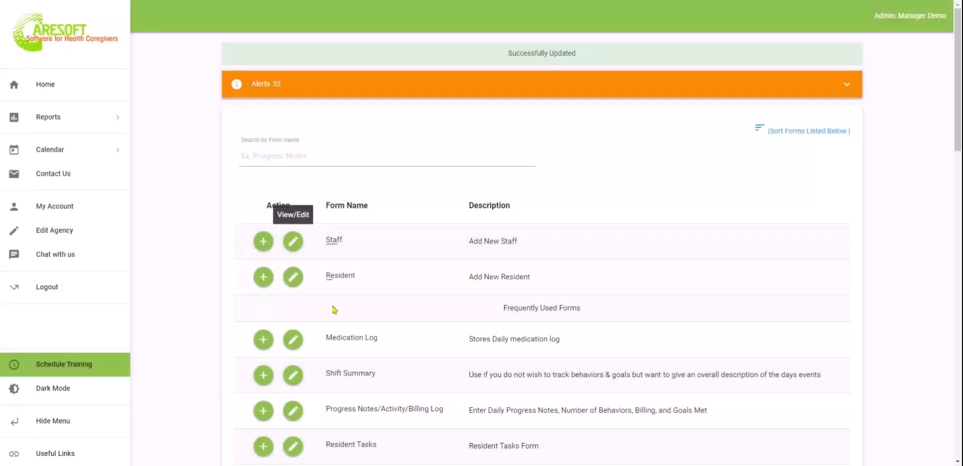
Add a Resident Files entry for the resident and open its file manager
scroll(152, 261, "down", 4)
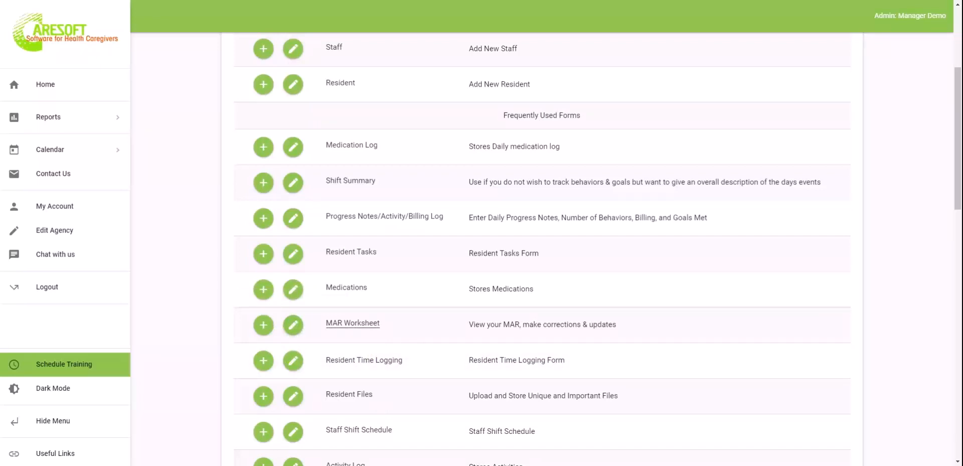
scroll(204, 305, "down", 3)
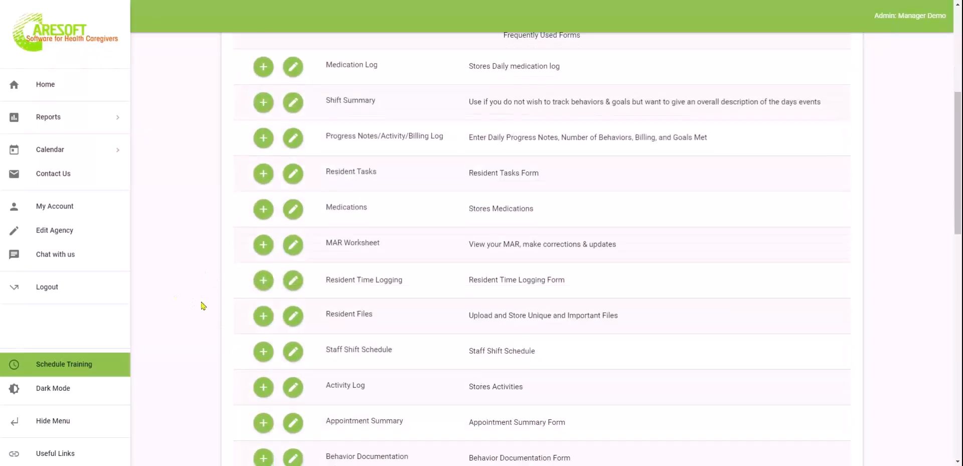
scroll(202, 305, "down", 1)
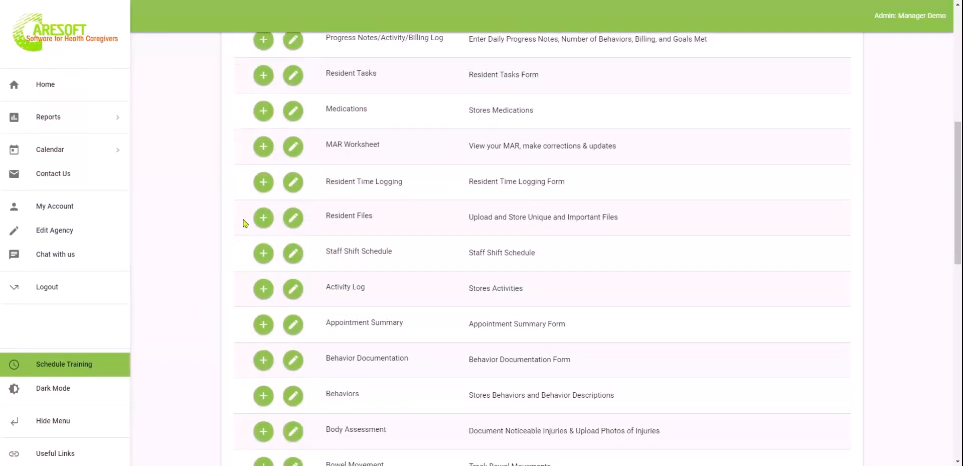
scroll(211, 193, "up", 4)
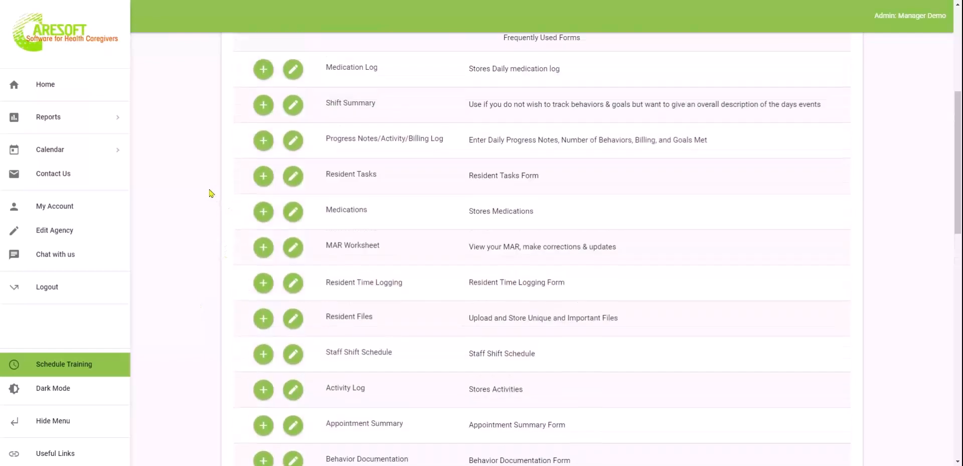
scroll(211, 193, "down", 2)
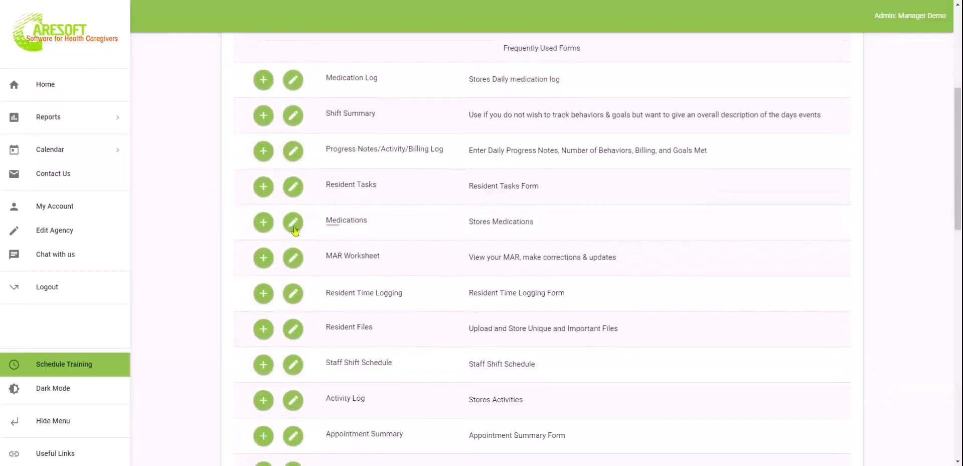
scroll(498, 284, "down", 3)
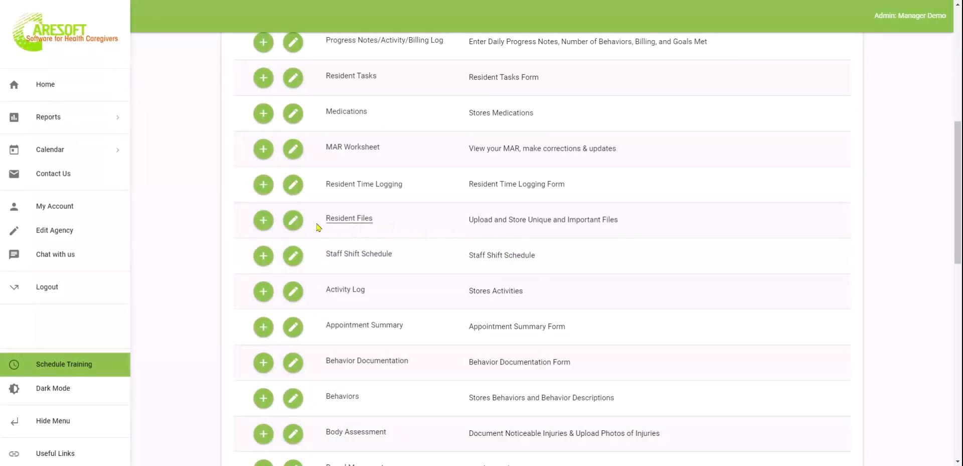
left_click(264, 220)
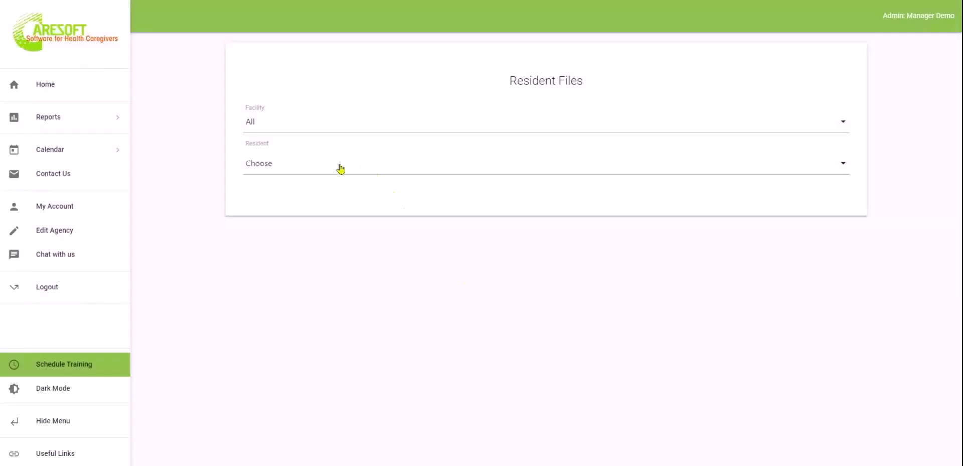
left_click(340, 168)
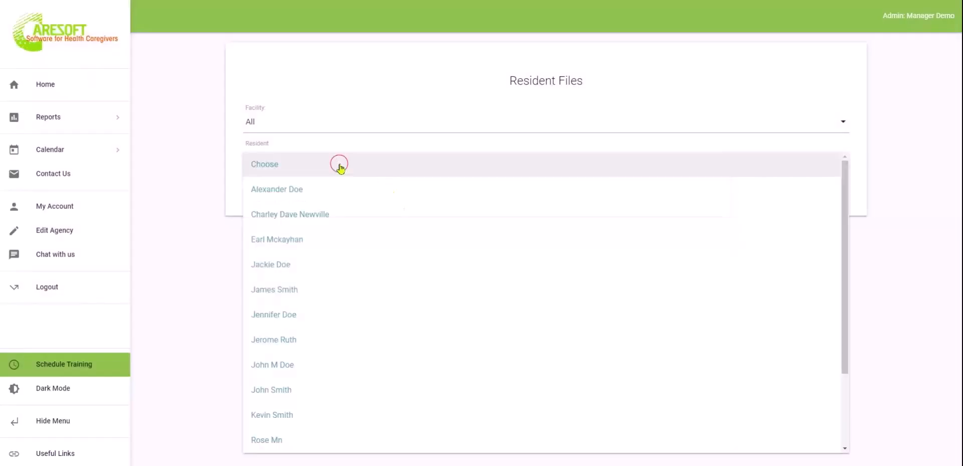
left_click(311, 362)
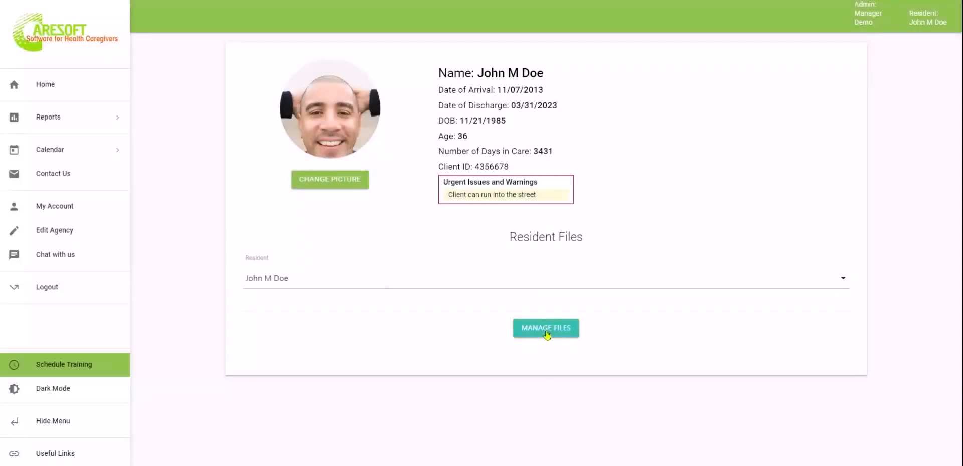
left_click(546, 331)
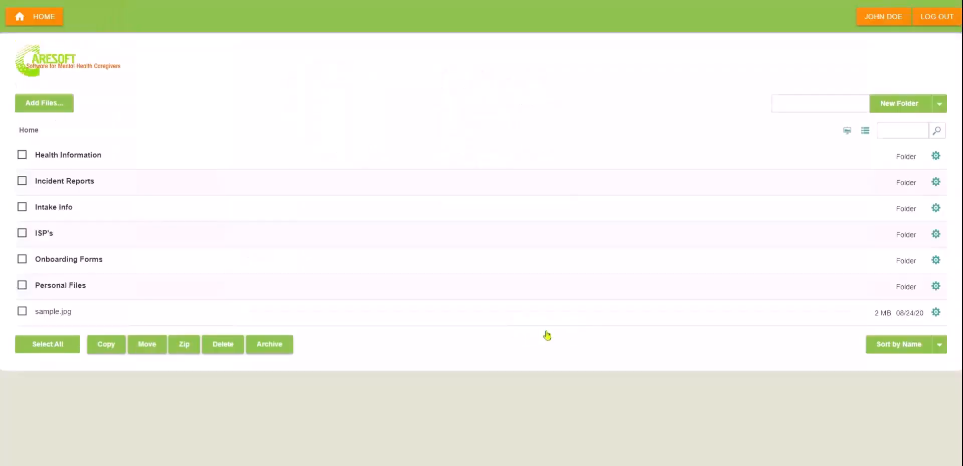
Create a 2018 folder inside Health Information > Doctor Visits > Immunization Records
left_click(59, 154)
left_click(56, 176)
left_click(93, 172)
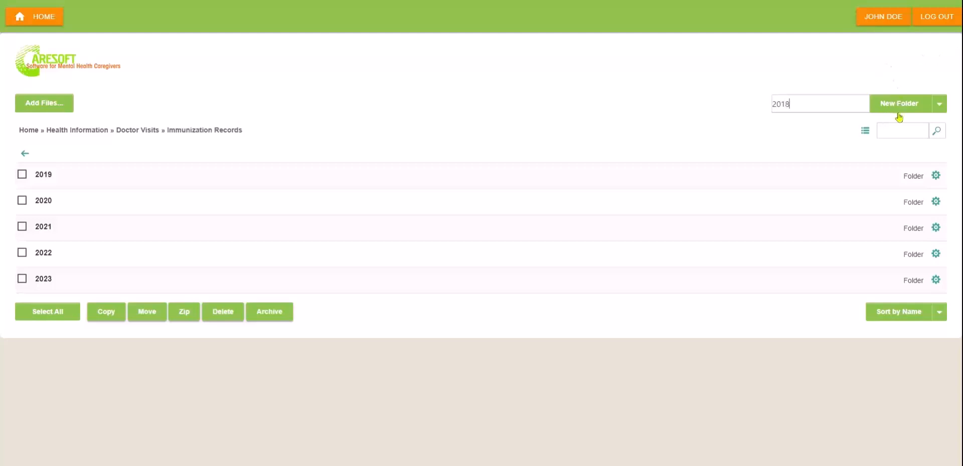
left_click(810, 105)
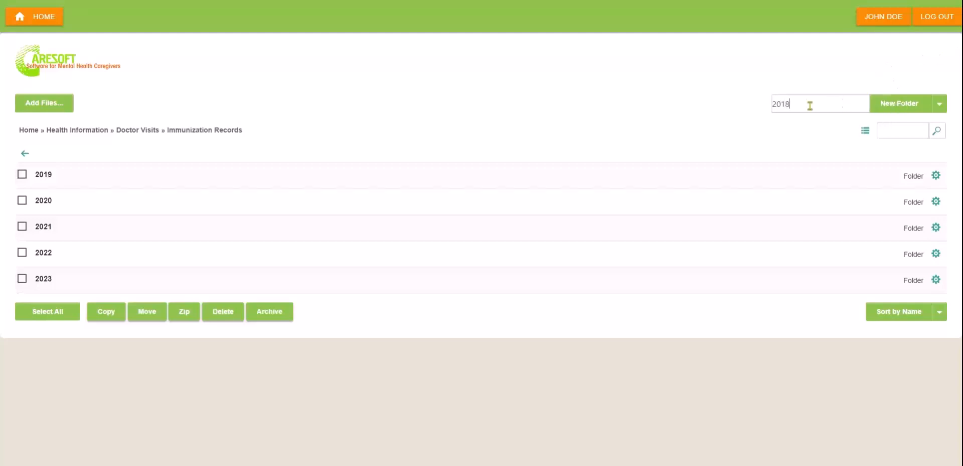
left_click(899, 103)
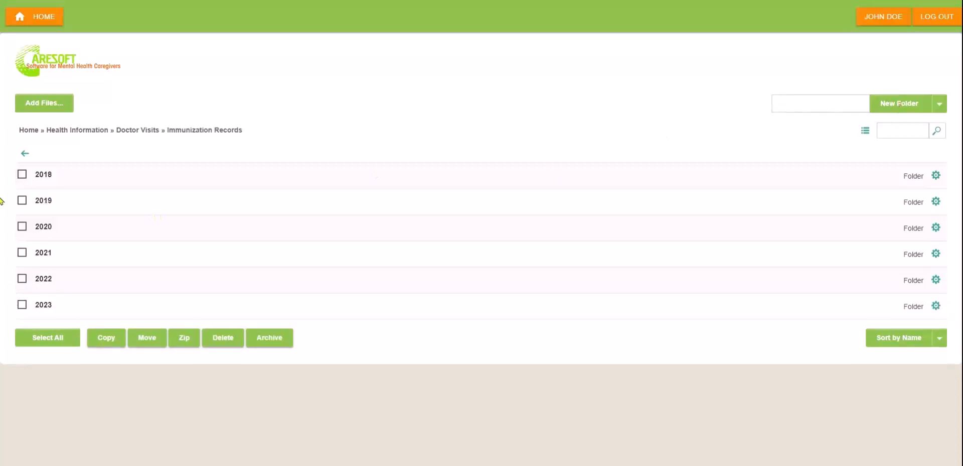
left_click(44, 175)
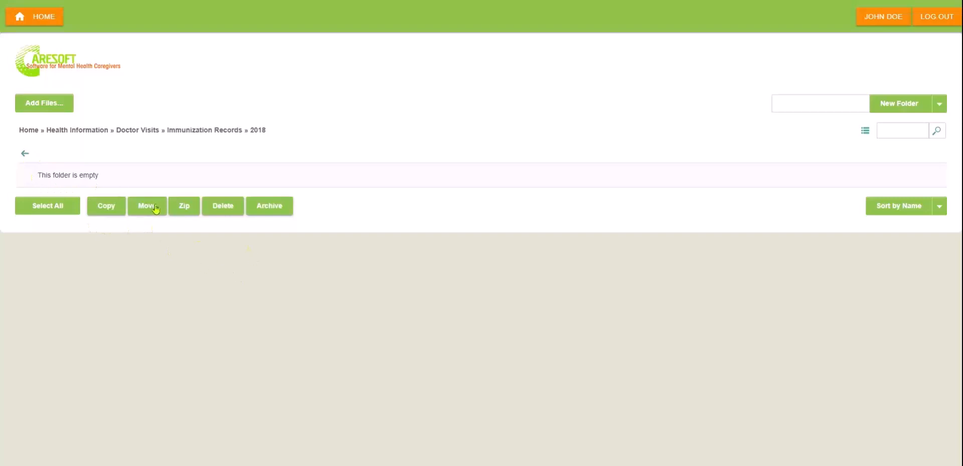
Delete the 2018 folder, confirm the deletion, and return to the forms home page
left_click(23, 153)
left_click(21, 175)
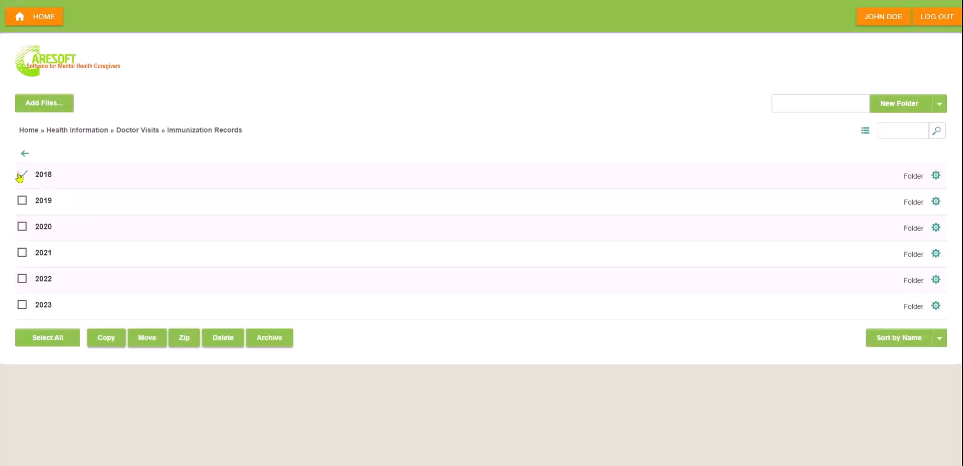
left_click(937, 176)
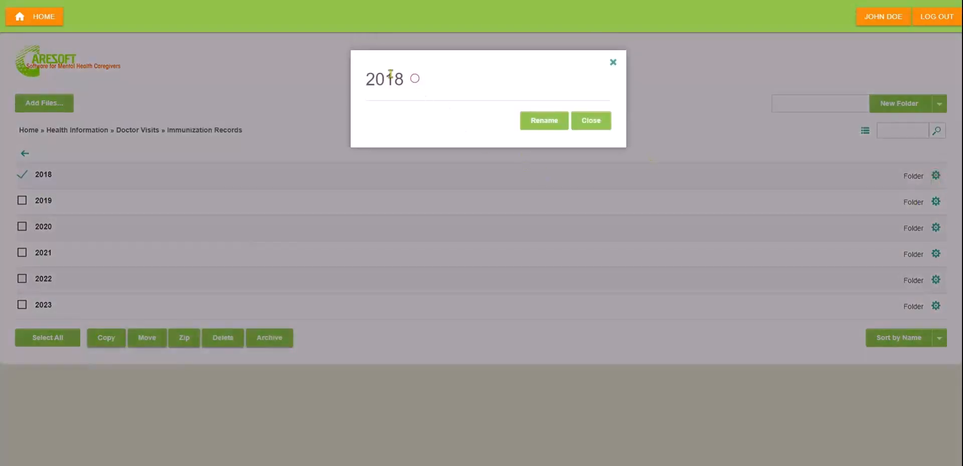
left_click(587, 122)
left_click(220, 342)
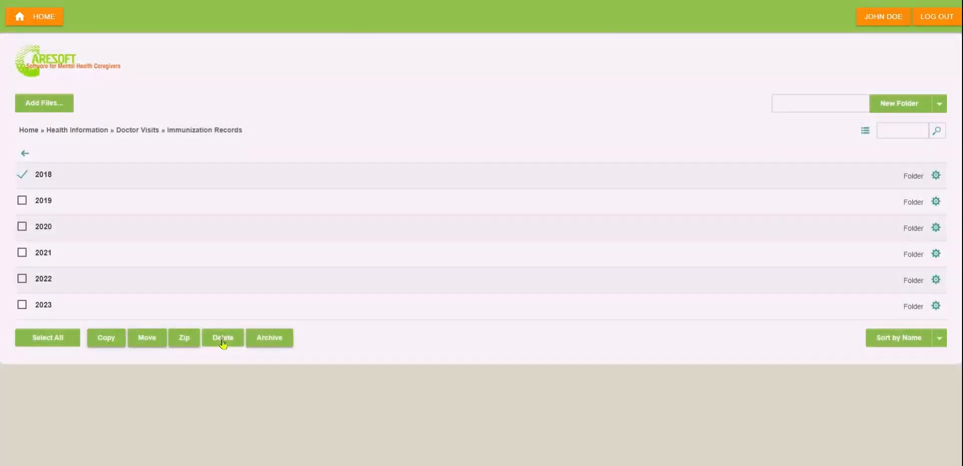
left_click(542, 115)
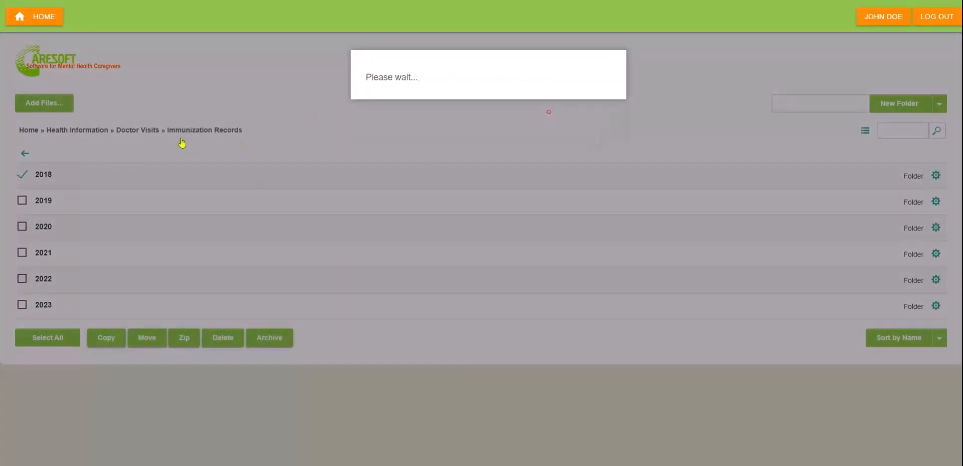
left_click(45, 21)
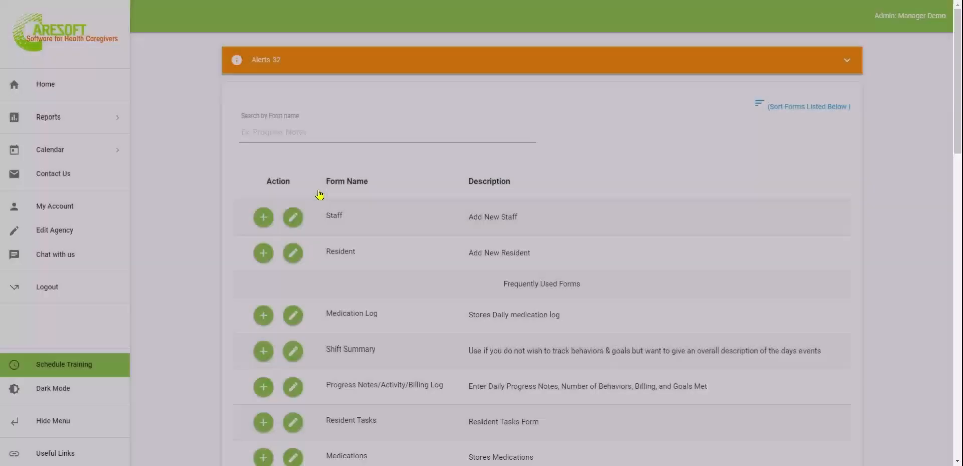
Expand Other Forms below Safety Drills and browse the additional forms listed
scroll(519, 366, "down", 4)
scroll(518, 366, "down", 1)
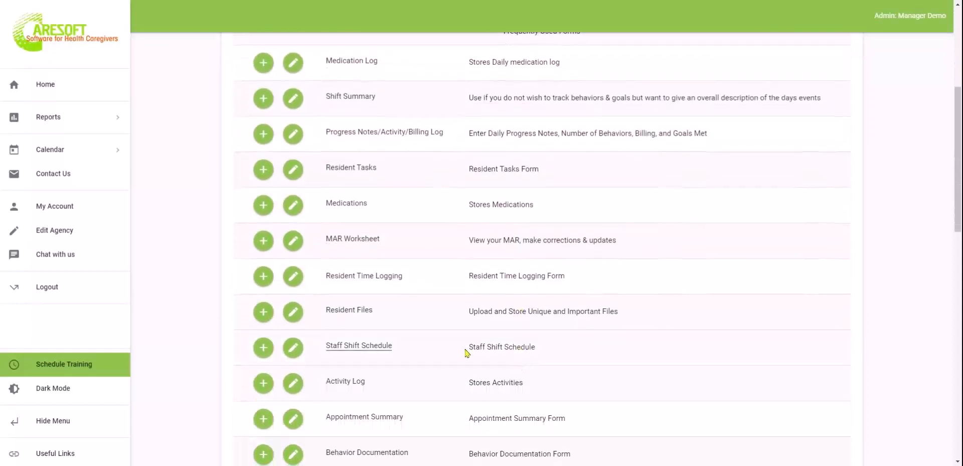
scroll(467, 353, "down", 2)
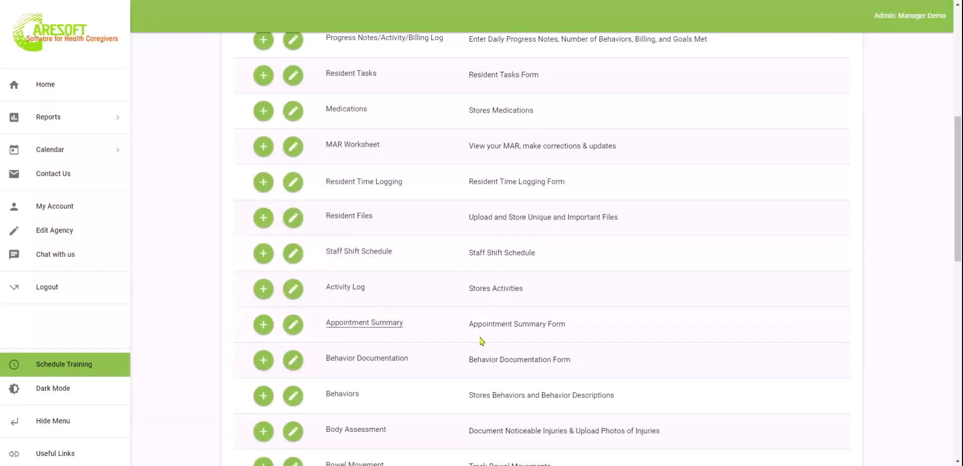
scroll(482, 341, "down", 1)
scroll(482, 341, "up", 1)
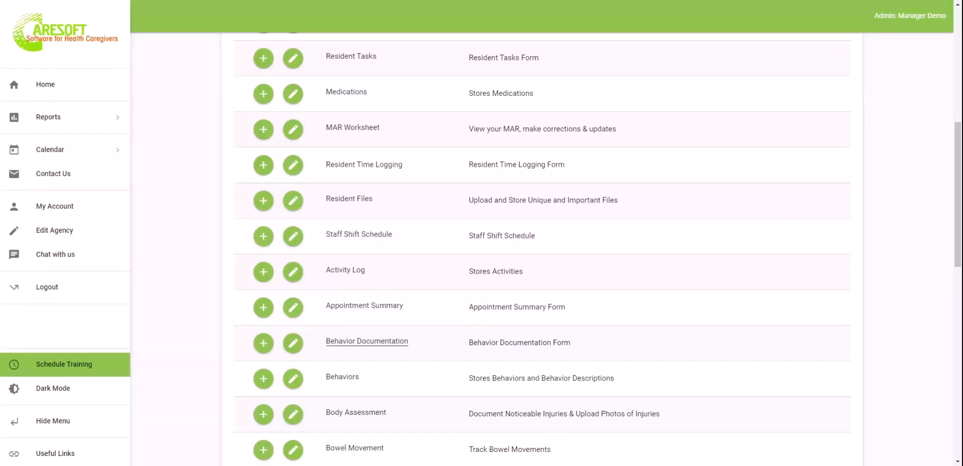
scroll(356, 336, "down", 2)
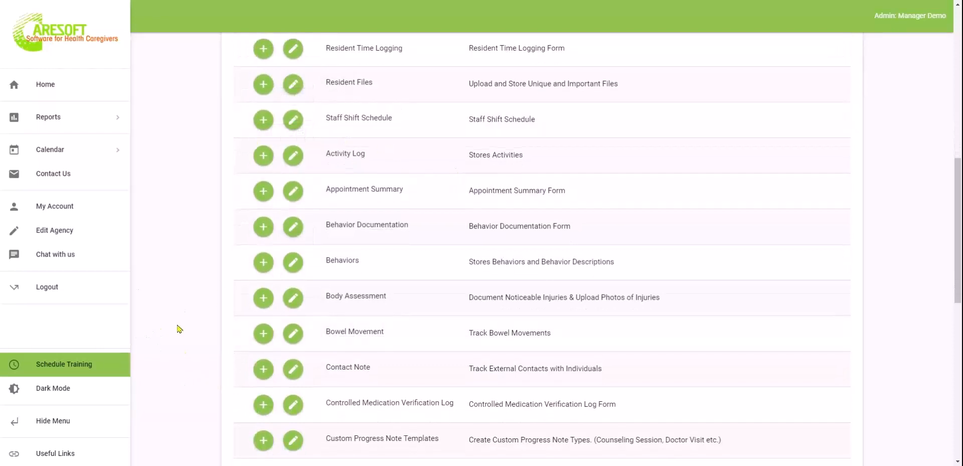
scroll(178, 328, "down", 2)
scroll(502, 308, "down", 1)
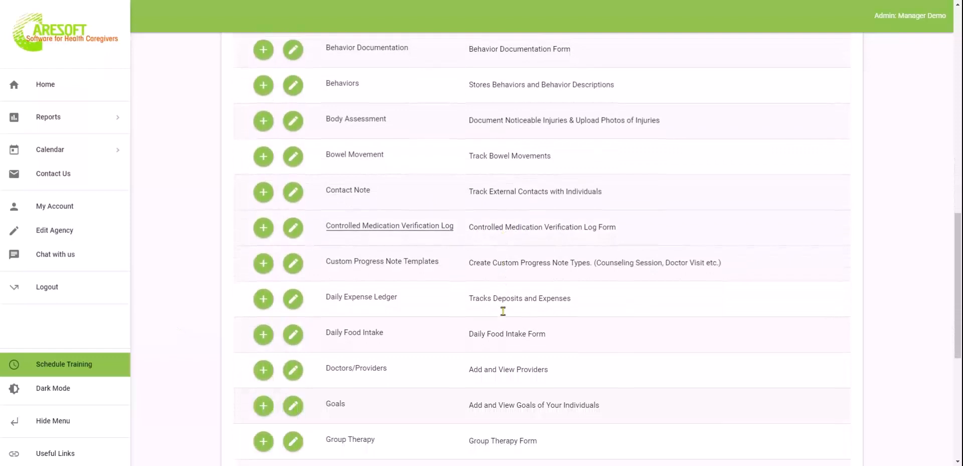
scroll(504, 311, "down", 4)
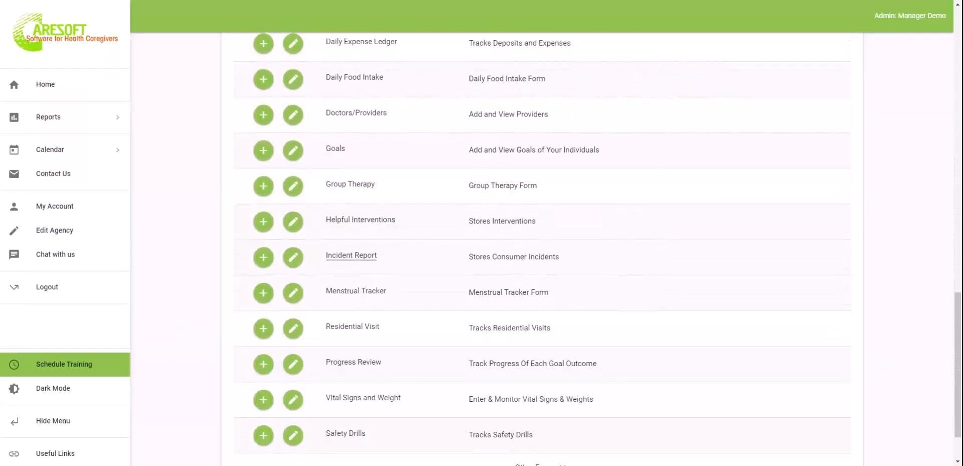
scroll(354, 299, "down", 1)
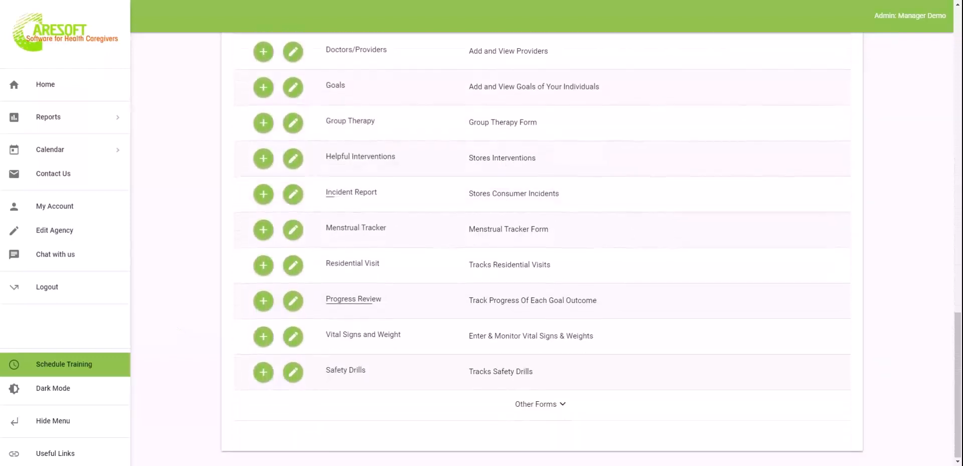
left_click(537, 409)
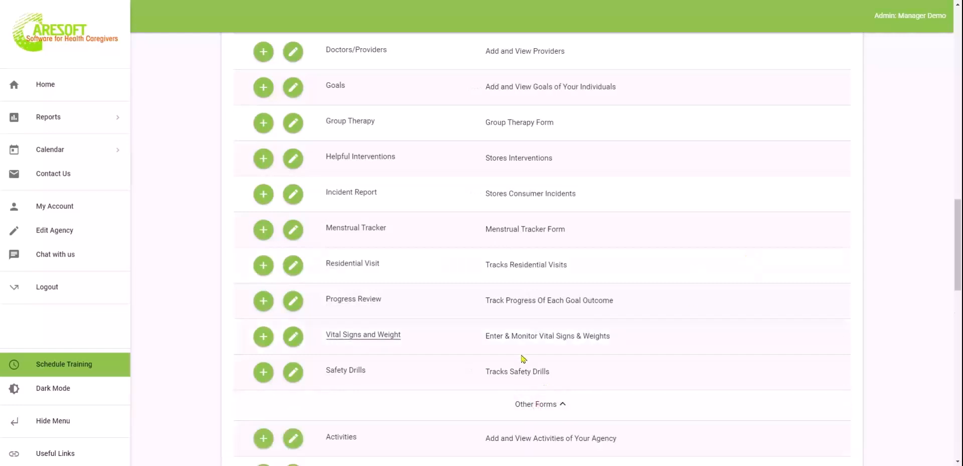
scroll(522, 359, "down", 4)
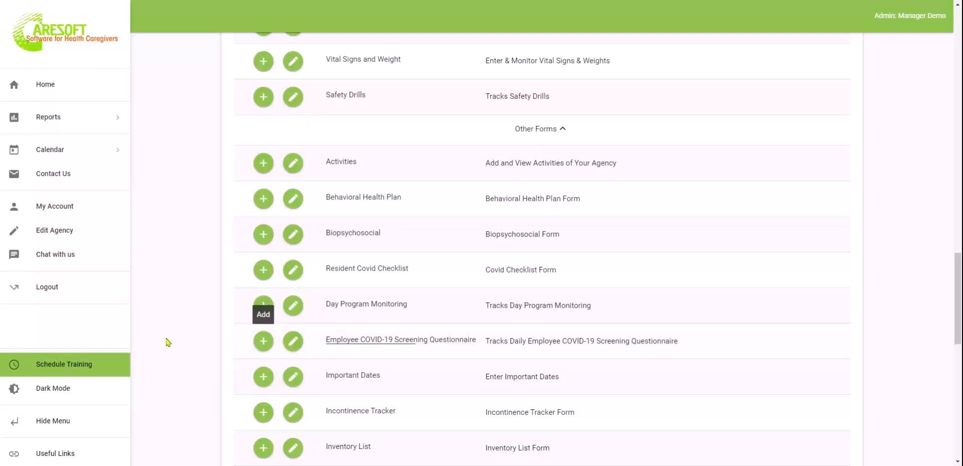
scroll(187, 335, "down", 3)
scroll(187, 335, "down", 5)
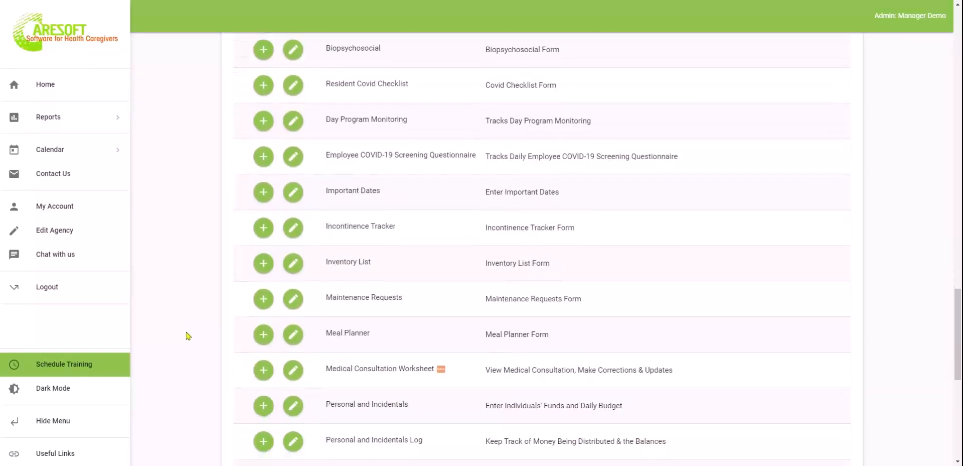
scroll(187, 337, "down", 4)
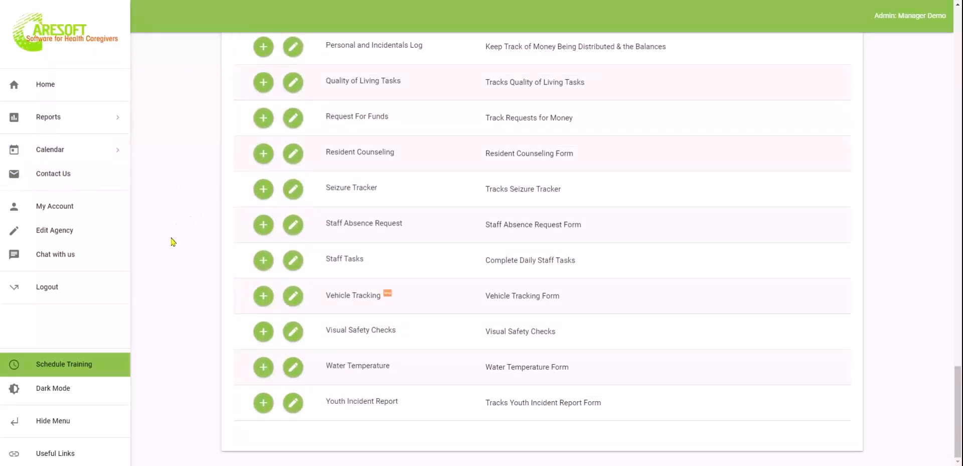
scroll(173, 242, "up", 20)
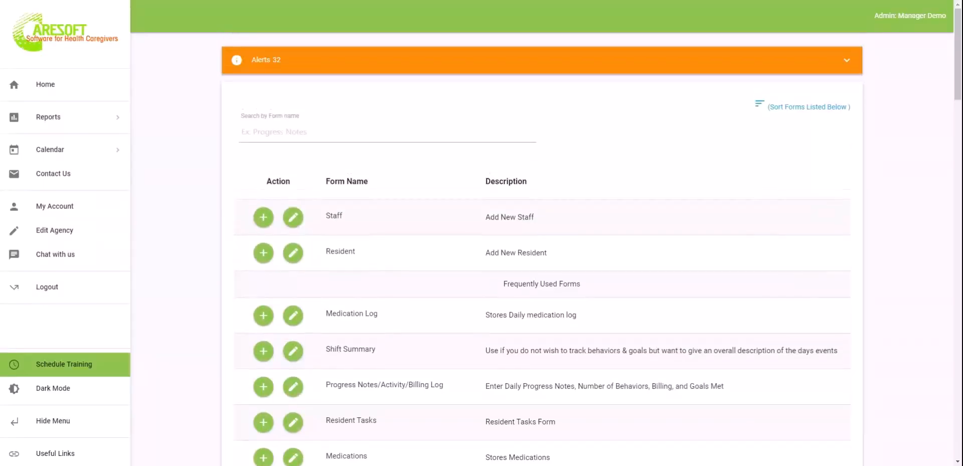
Create the Staff Data Entry Report for last year, 10/18/2021 to 10/18/2022
scroll(542, 251, "down", 2)
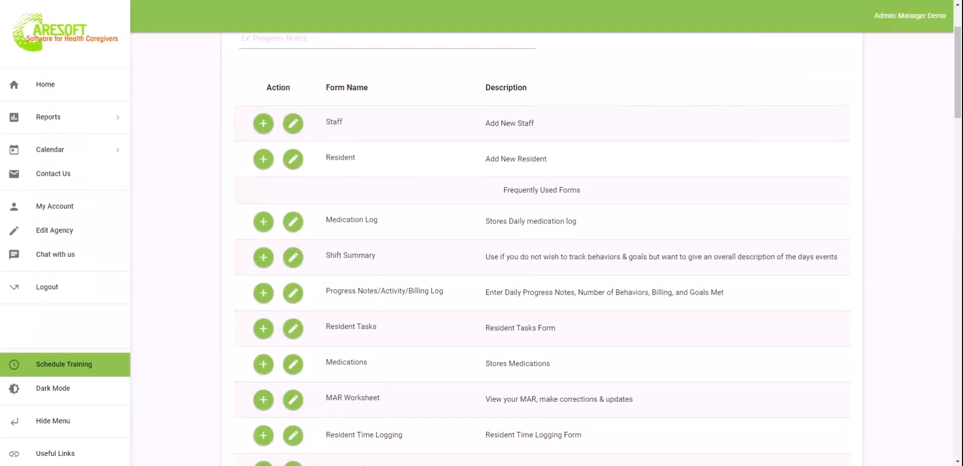
left_click(73, 116)
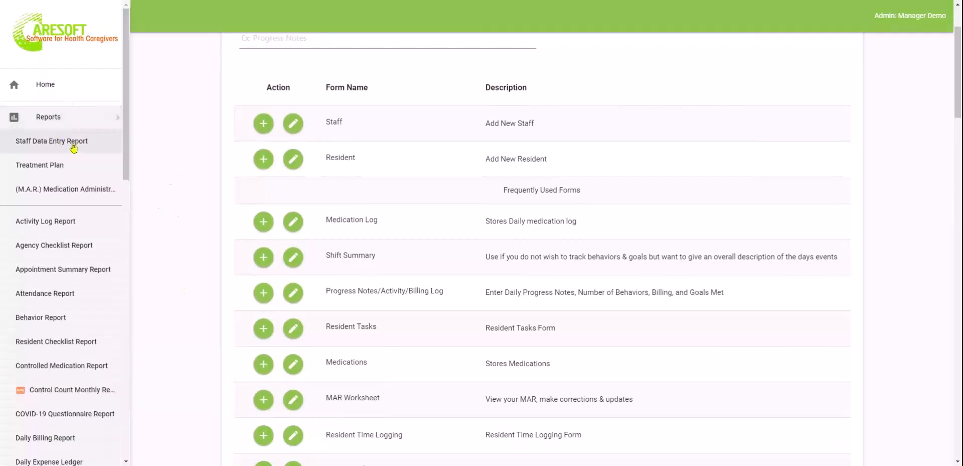
left_click(65, 145)
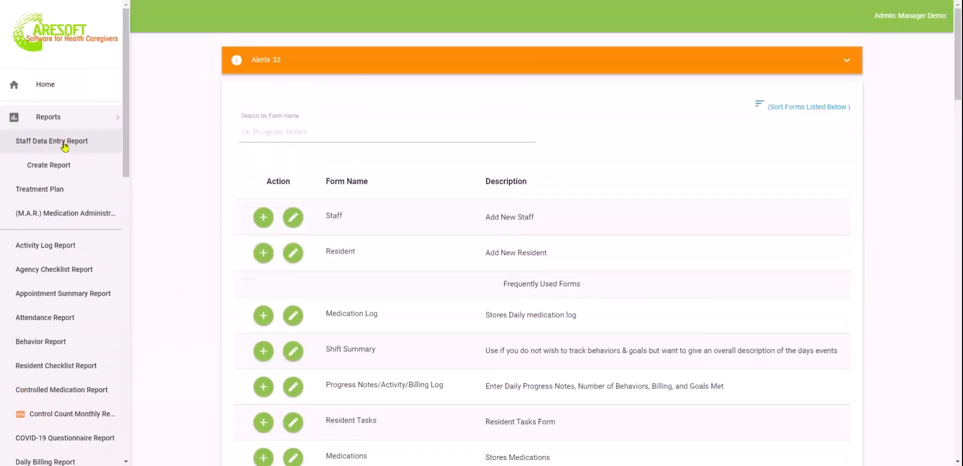
left_click(53, 167)
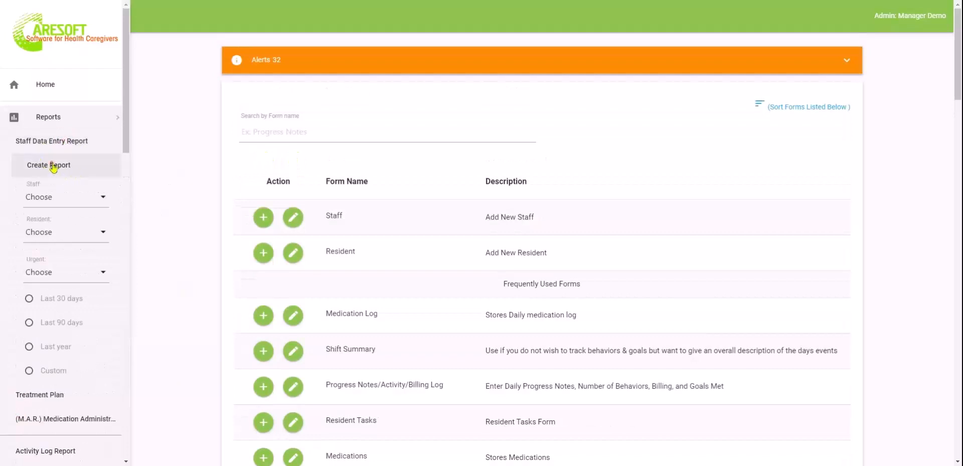
scroll(85, 344, "down", 2)
scroll(83, 340, "up", 1)
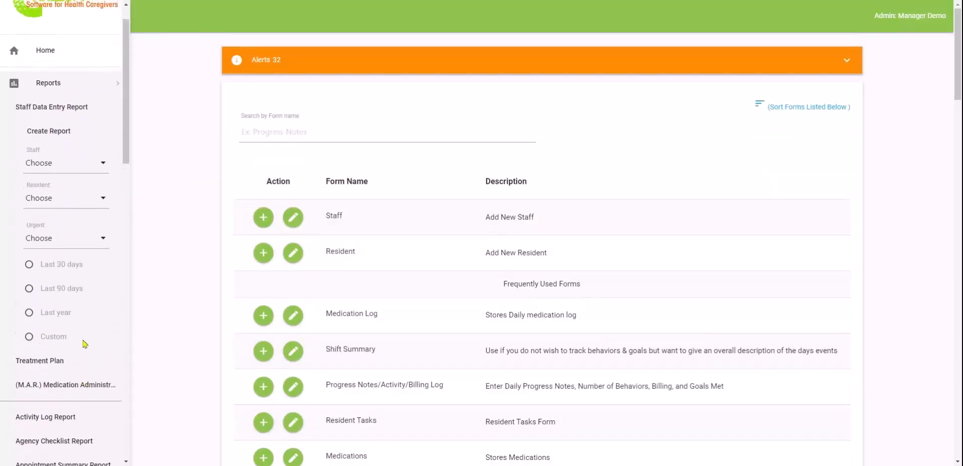
left_click(53, 316)
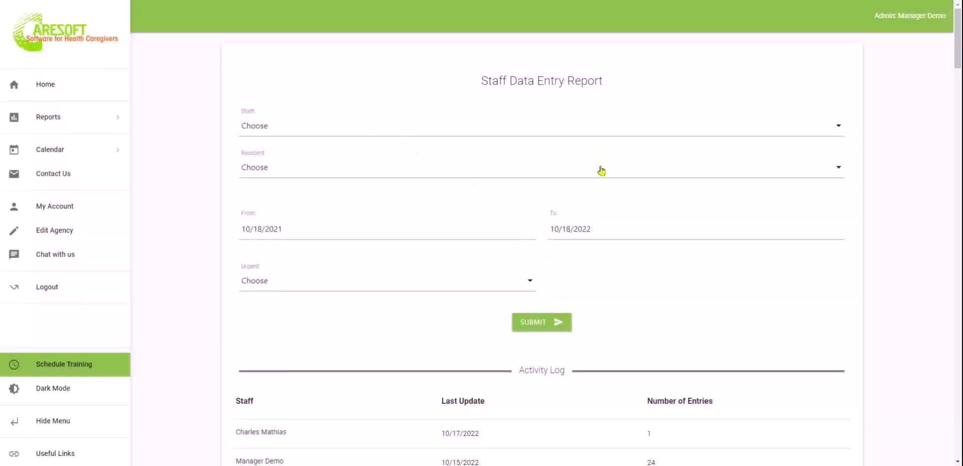
Check the per-staff entry counts for each log table without a staff filter, then expand Reports
left_click(450, 132)
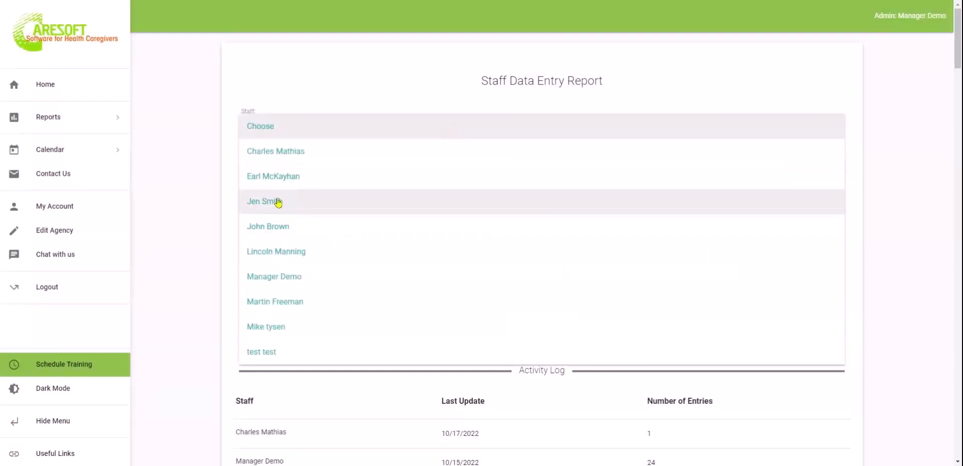
left_click(163, 235)
scroll(694, 322, "down", 1)
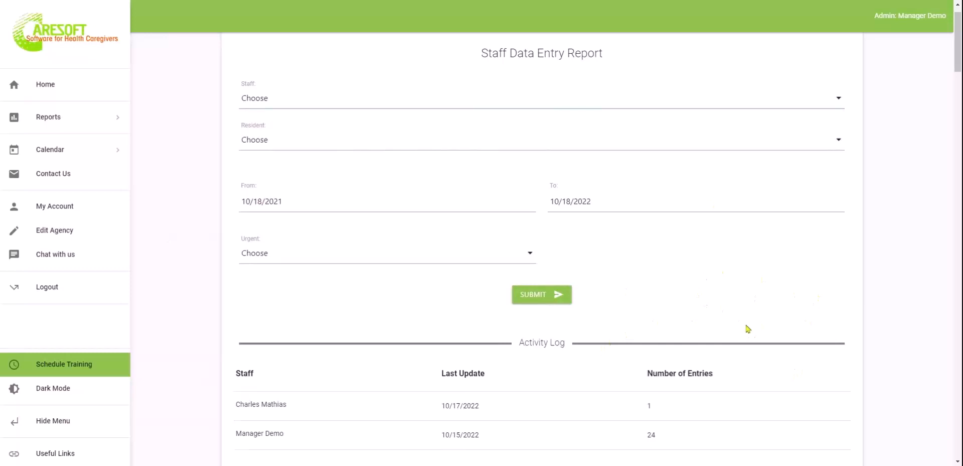
scroll(748, 329, "down", 20)
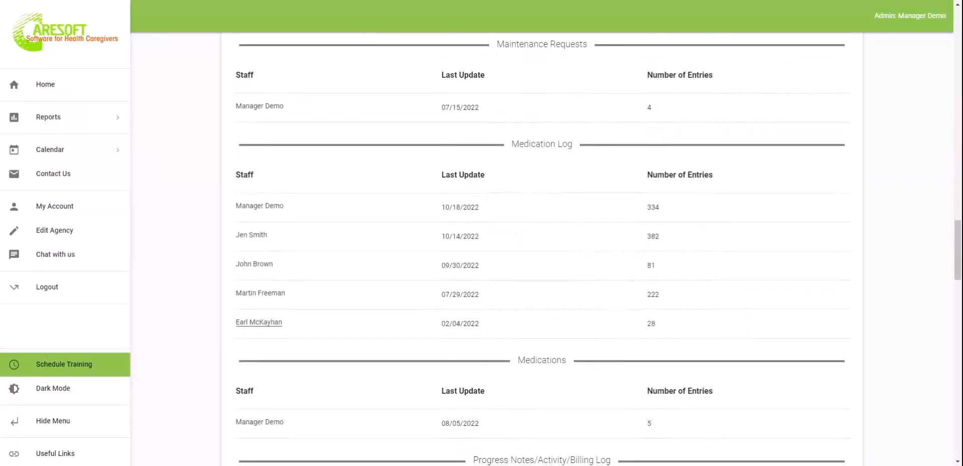
scroll(542, 251, "up", 2)
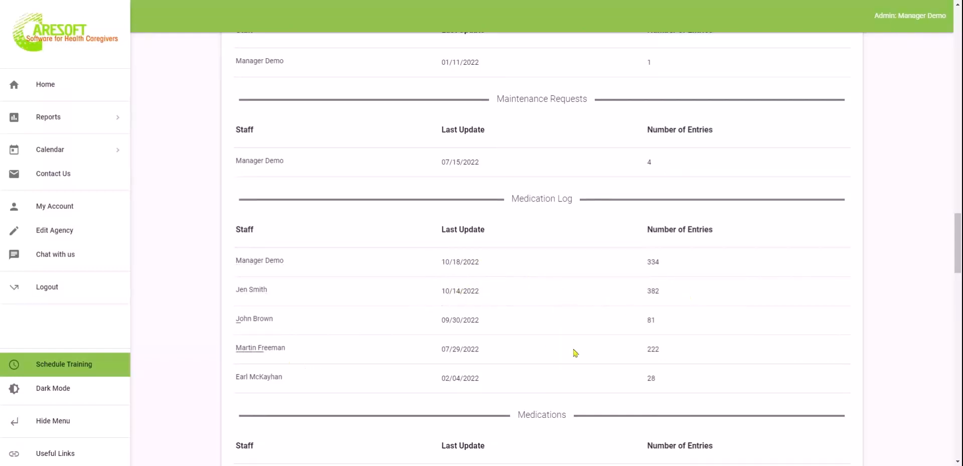
scroll(797, 392, "down", 4)
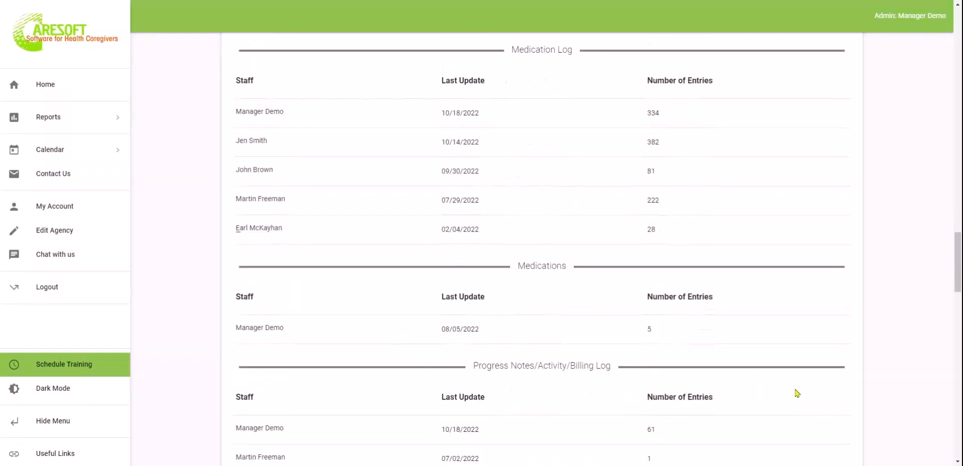
scroll(260, 413, "up", 2)
scroll(255, 349, "down", 4)
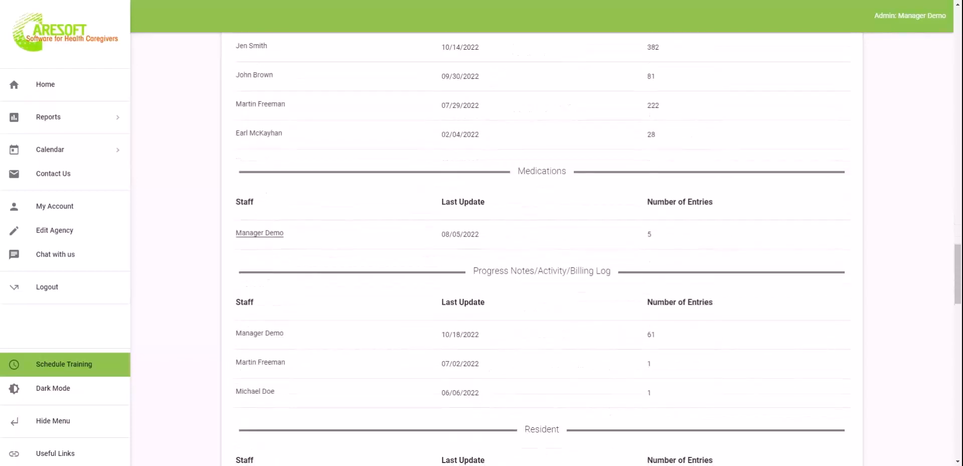
scroll(255, 349, "up", 4)
scroll(255, 349, "down", 6)
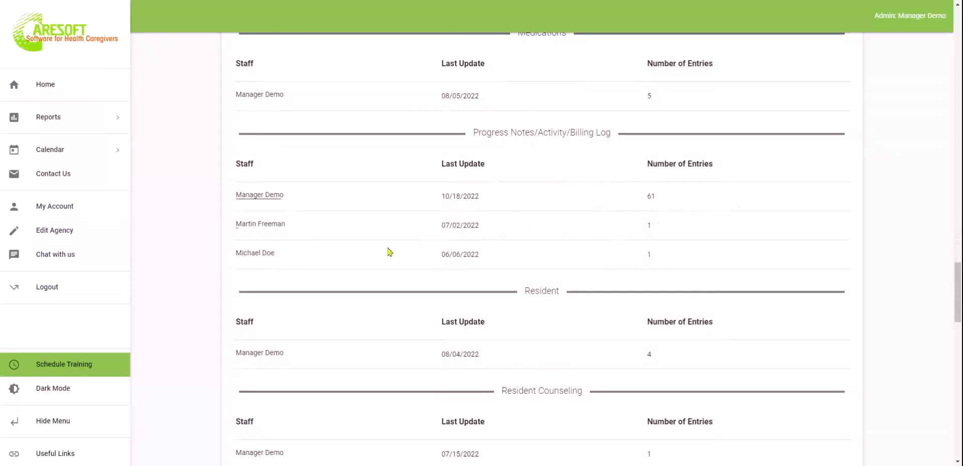
left_click(89, 121)
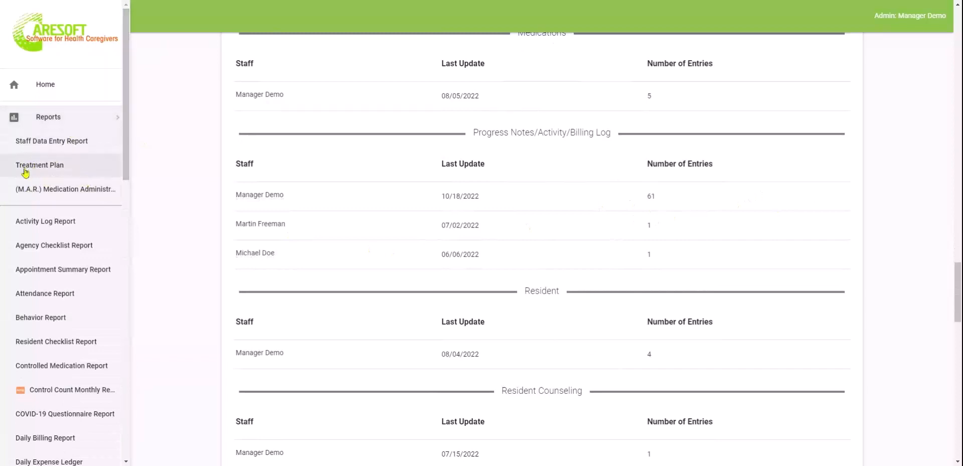
Start a new Treatment Plan report and choose the resident from the Resident list
left_click(54, 166)
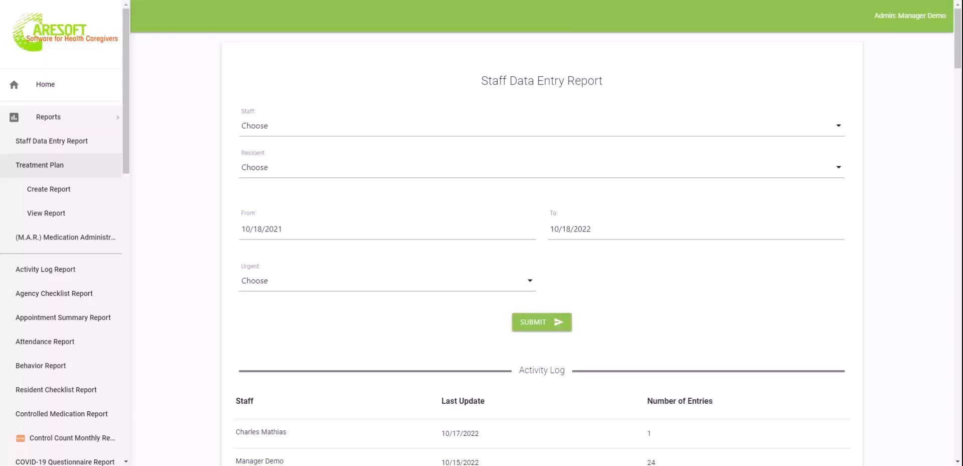
left_click(61, 198)
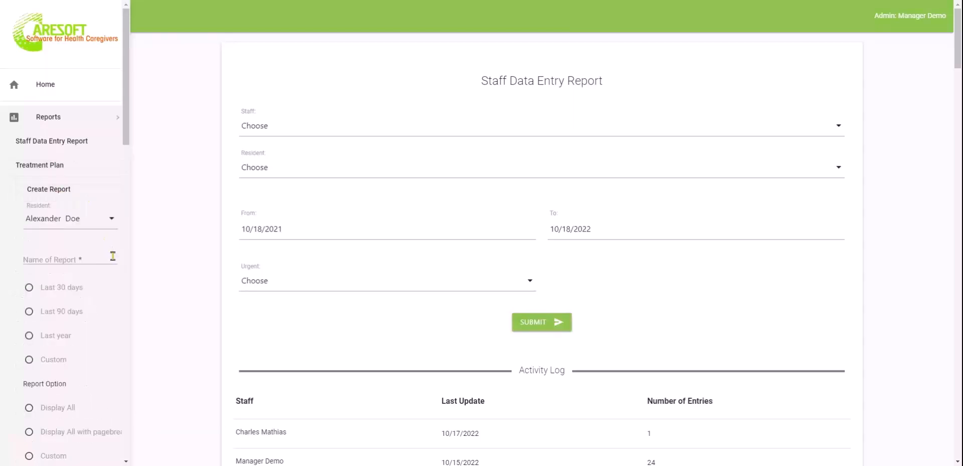
left_click(75, 220)
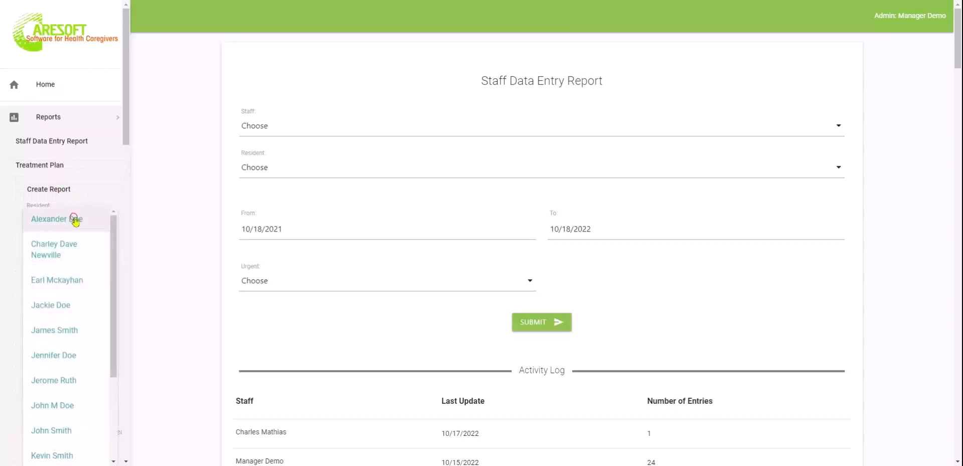
left_click(70, 406)
scroll(73, 353, "down", 1)
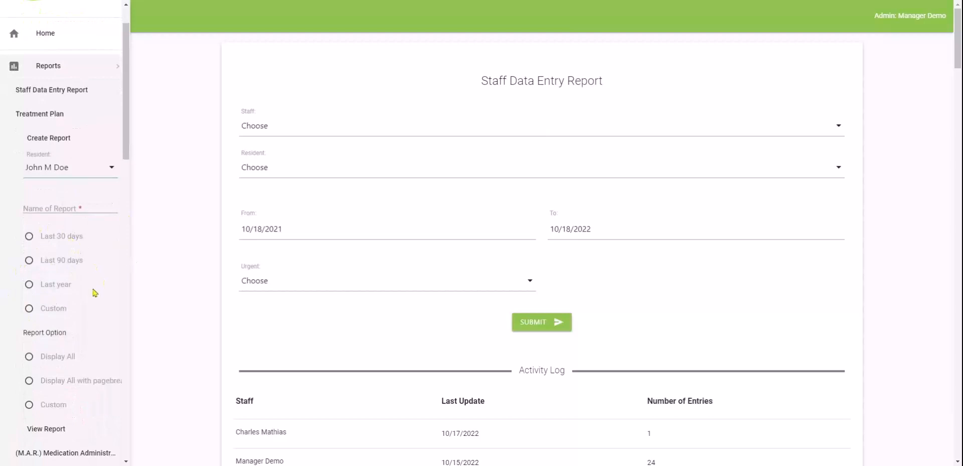
scroll(97, 336, "down", 1)
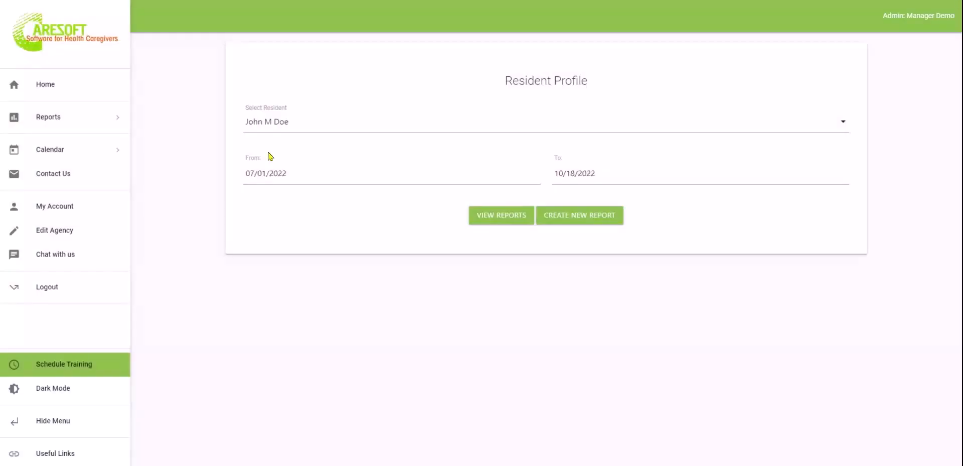
Set the report start date to 10/01/2021 and create a new report through 10/18/2022
left_click(350, 175)
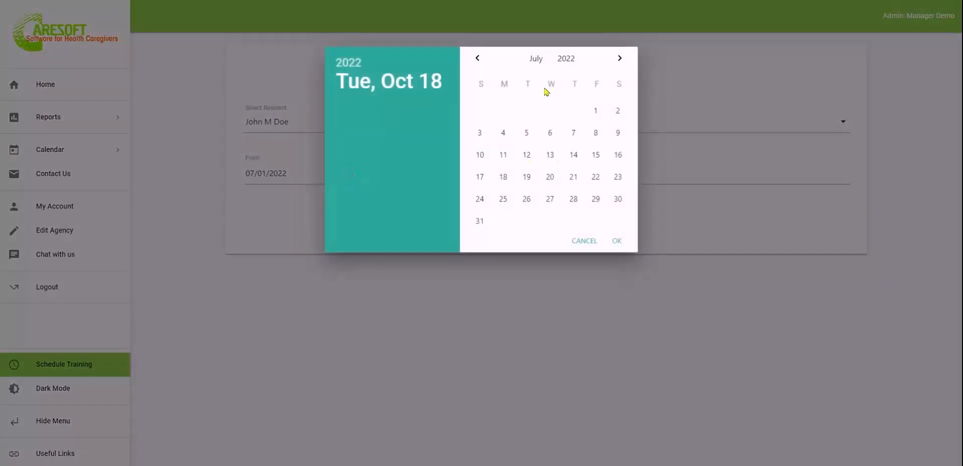
left_click(566, 58)
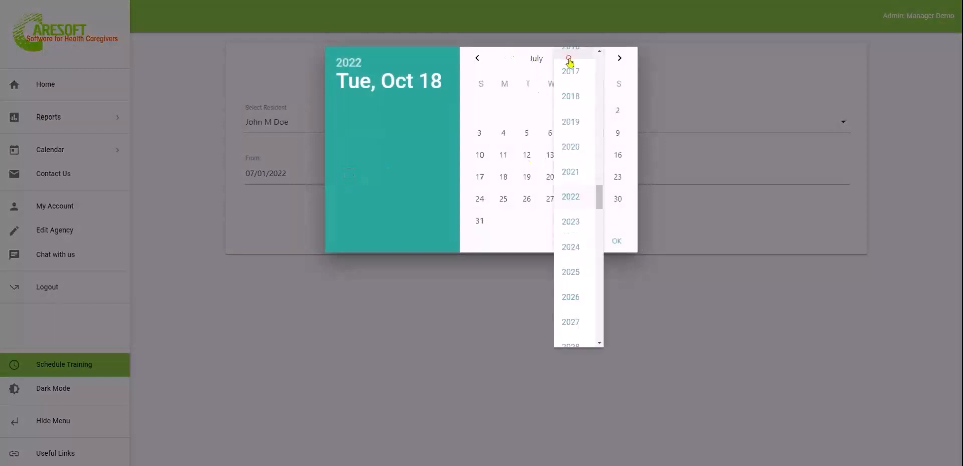
left_click(569, 172)
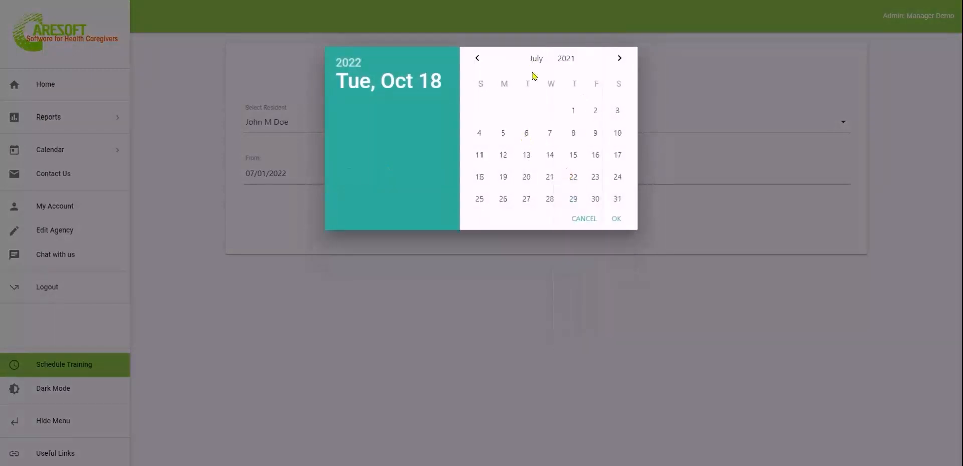
left_click(621, 57)
left_click(620, 56)
left_click(620, 56)
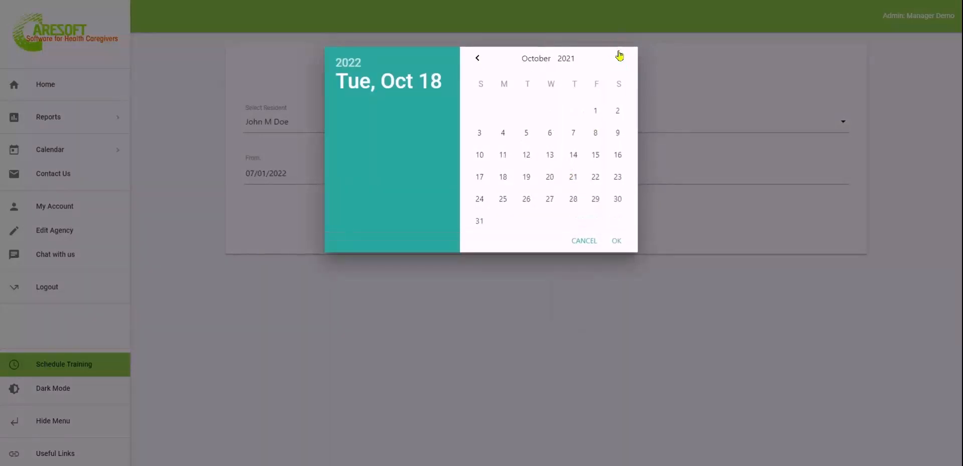
left_click(597, 113)
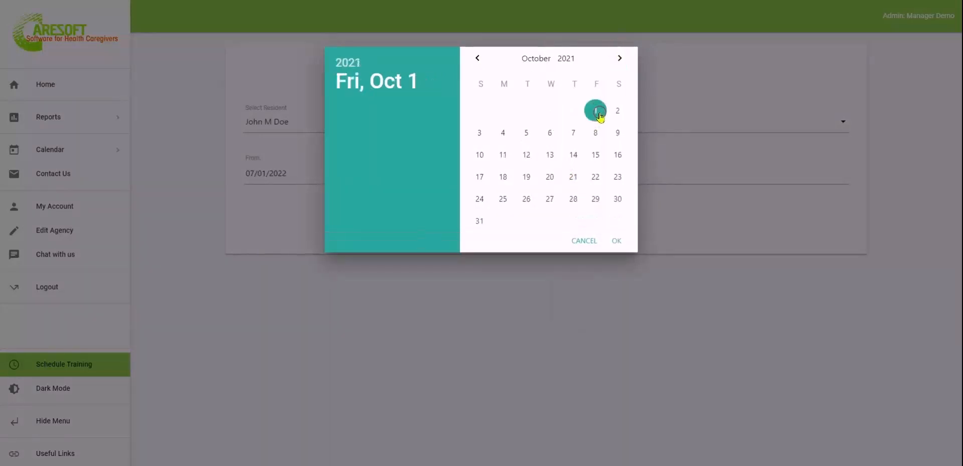
left_click(617, 241)
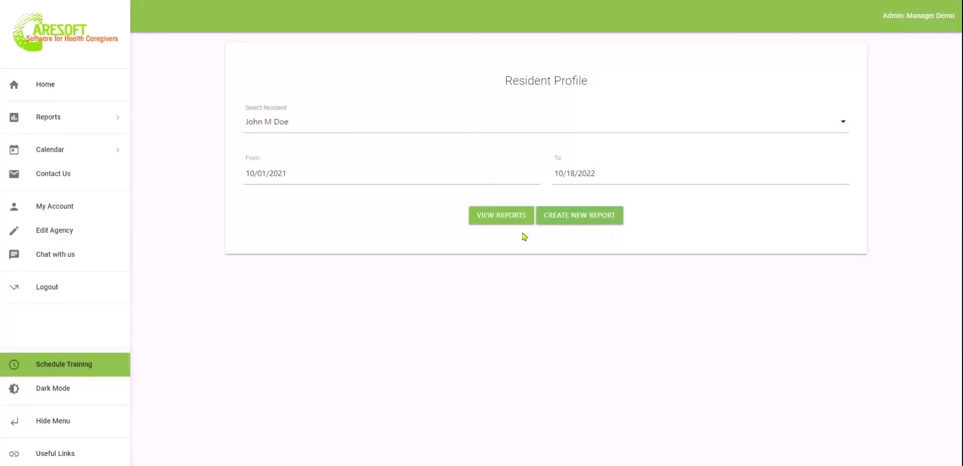
left_click(600, 221)
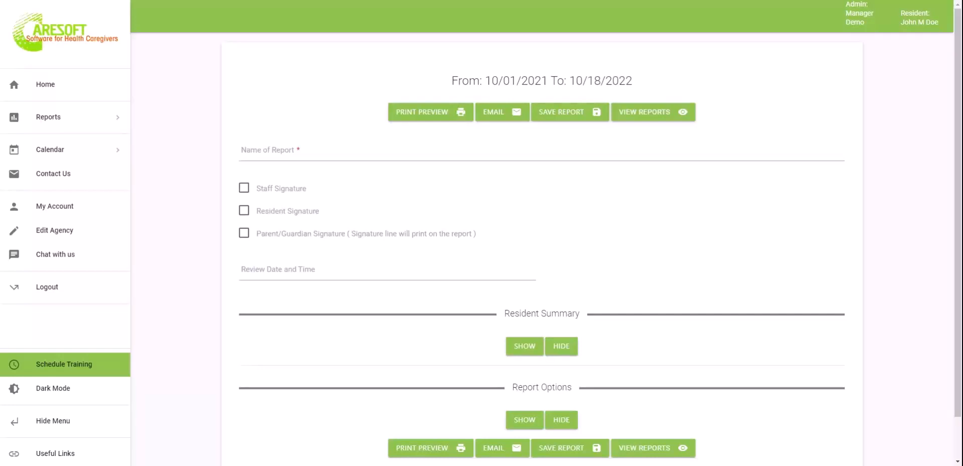
Name the report 'John 2021-2022 Report' and show the Resident Summary section
left_click(569, 150)
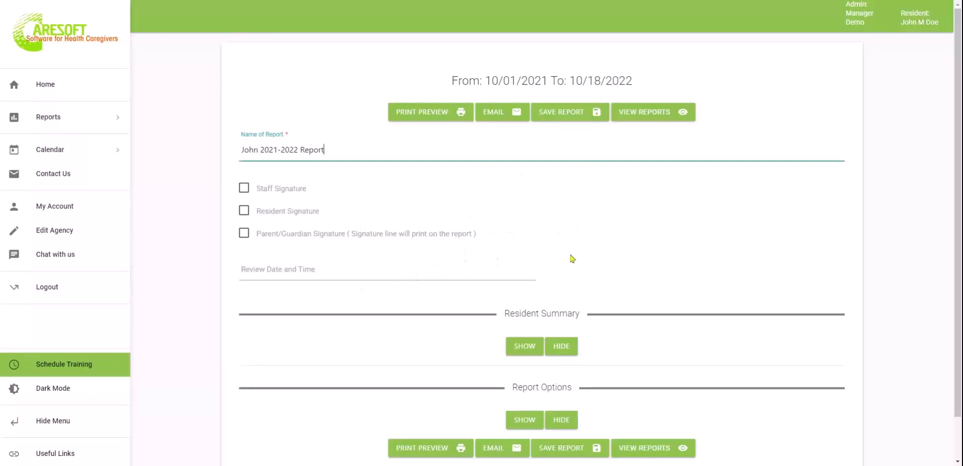
scroll(655, 222, "down", 1)
left_click(522, 306)
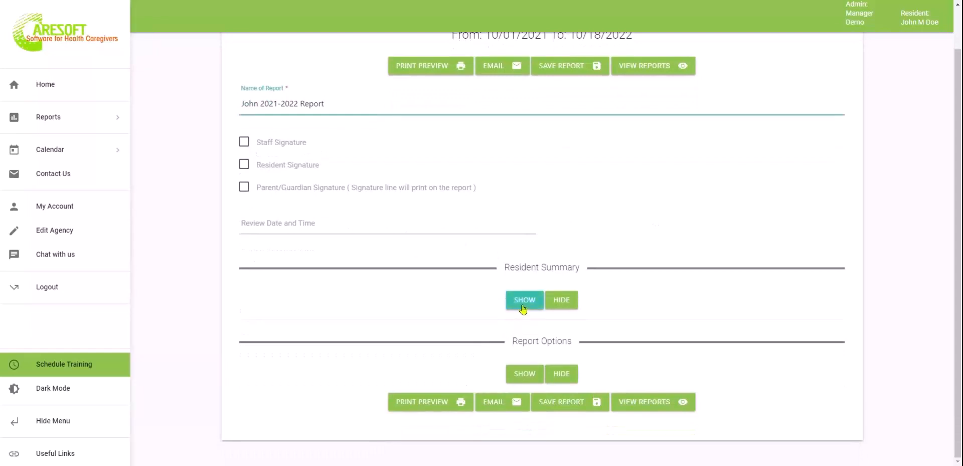
Review the resident summary narrative down to its Summary Of Treatment For Given Period section
left_click(597, 381)
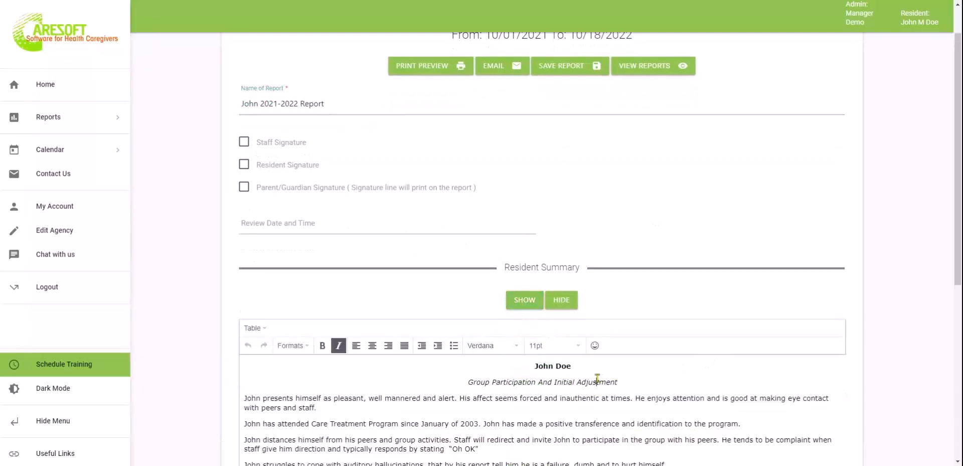
scroll(597, 379, "down", 2)
scroll(598, 377, "down", 2)
left_click(488, 267)
left_click_drag(784, 376, 458, 233)
left_click(367, 217)
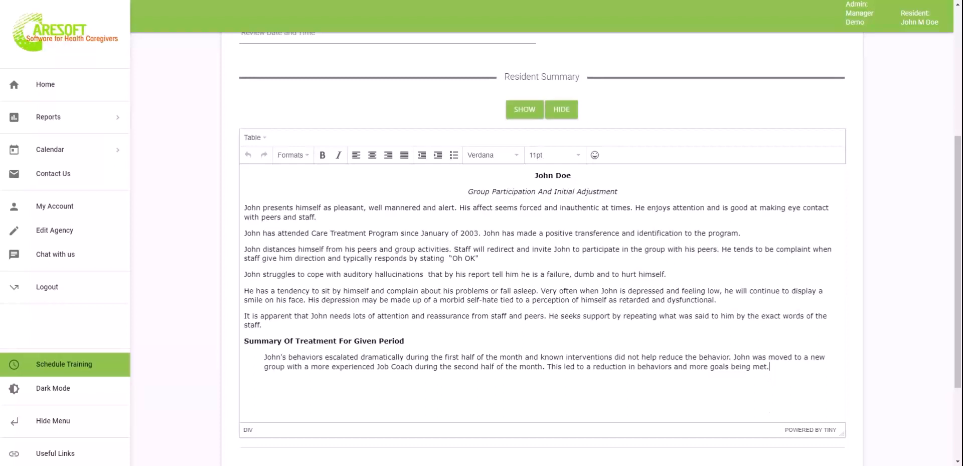
scroll(541, 276, "down", 3)
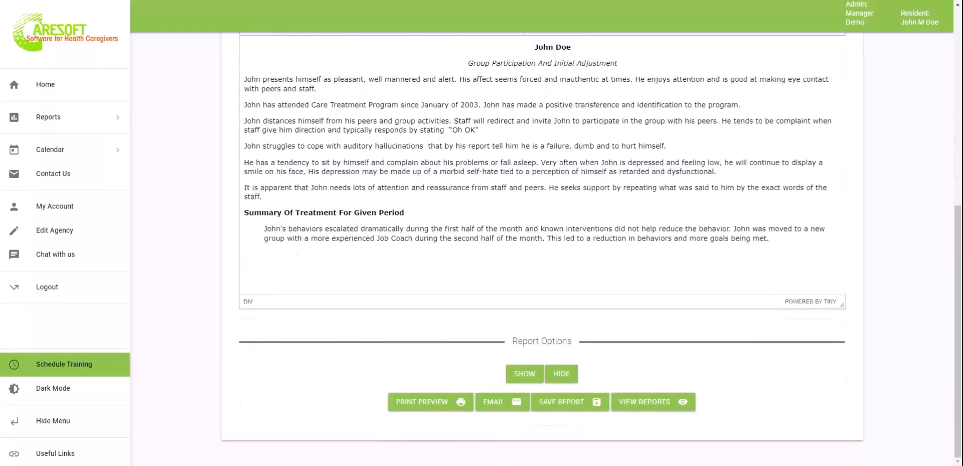
left_click(525, 373)
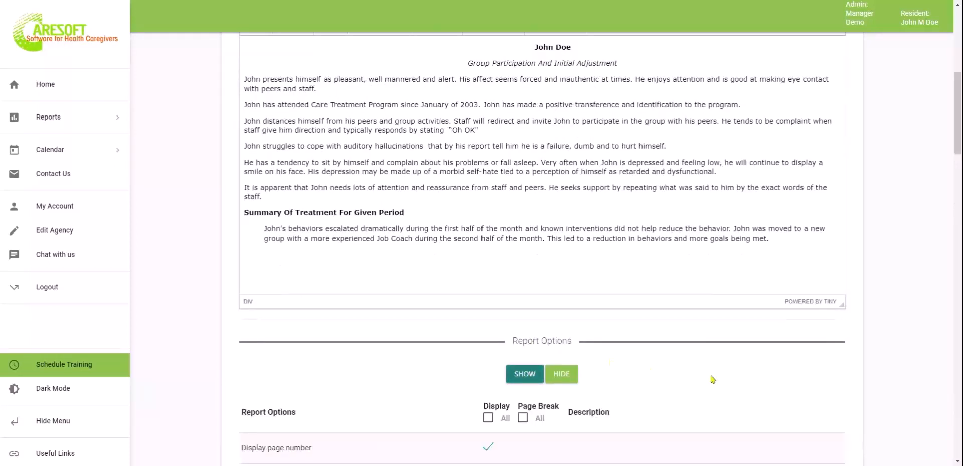
scroll(713, 378, "down", 3)
scroll(713, 379, "down", 5)
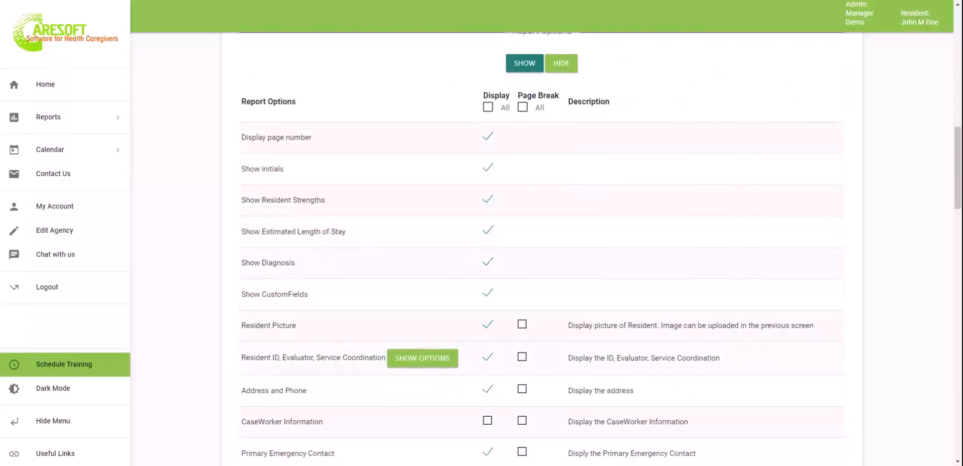
scroll(542, 251, "down", 15)
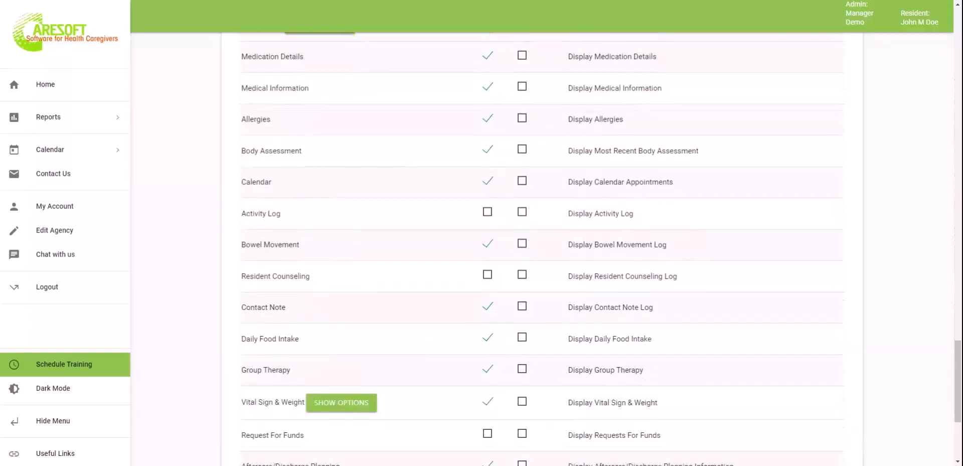
scroll(542, 250, "up", 1)
scroll(519, 225, "up", 18)
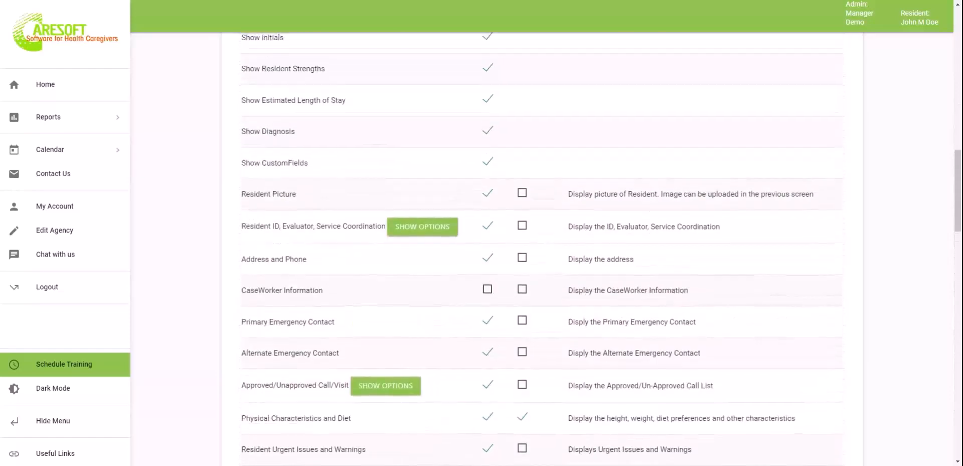
left_click(488, 192)
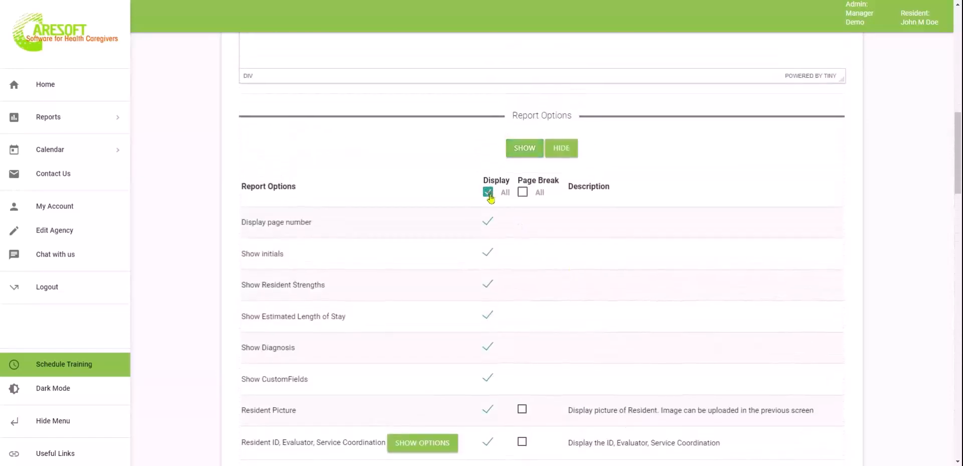
scroll(644, 387, "down", 10)
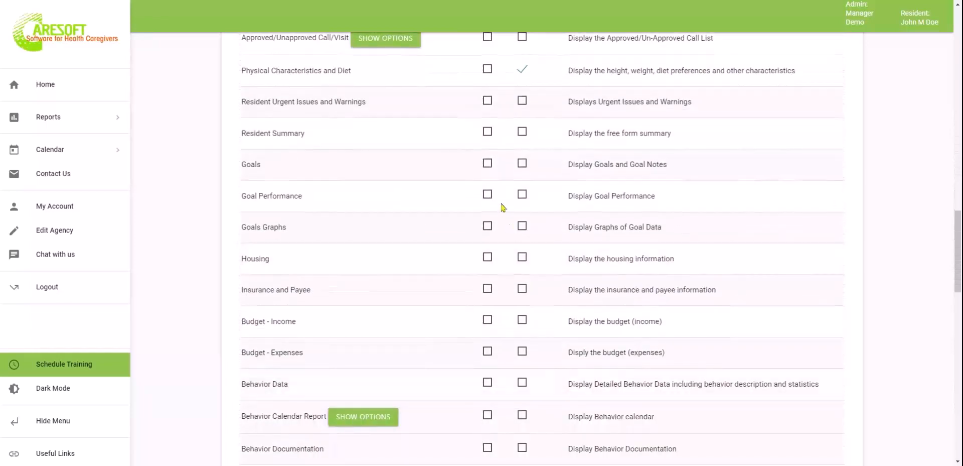
left_click(487, 166)
scroll(558, 236, "up", 1)
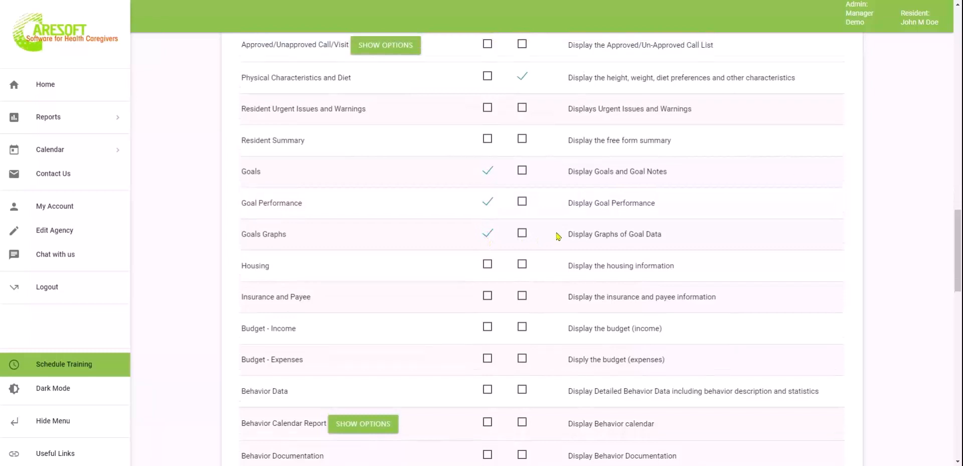
scroll(558, 236, "up", 10)
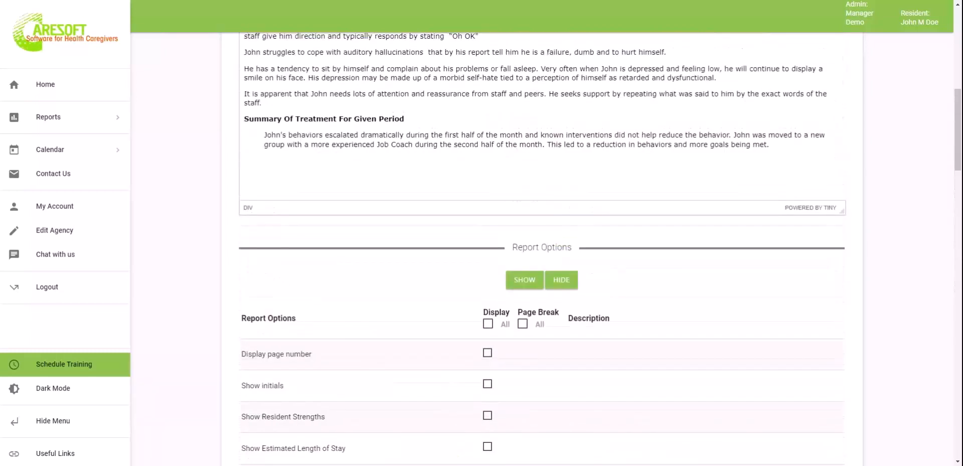
left_click(490, 324)
scroll(640, 317, "down", 7)
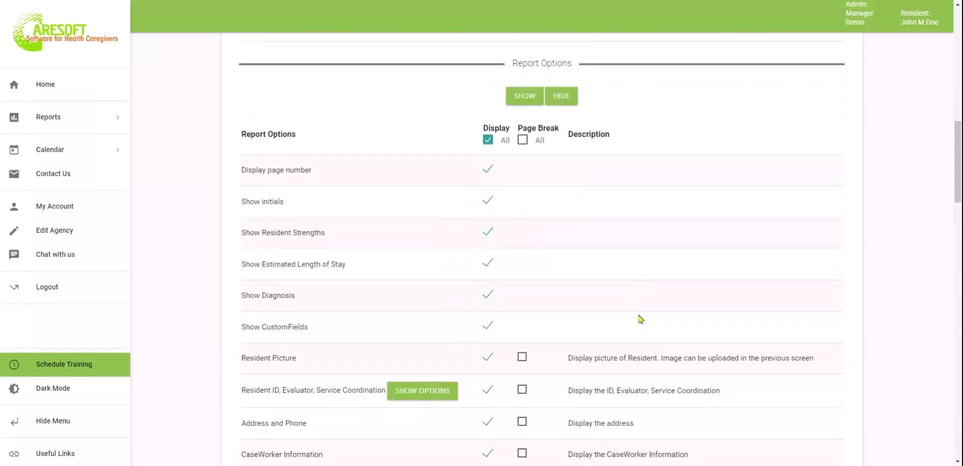
scroll(641, 319, "down", 3)
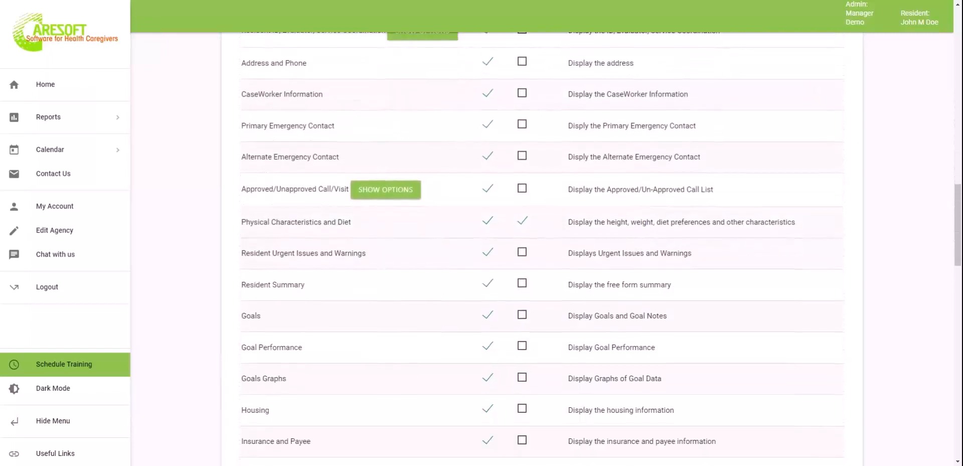
scroll(632, 254, "down", 1)
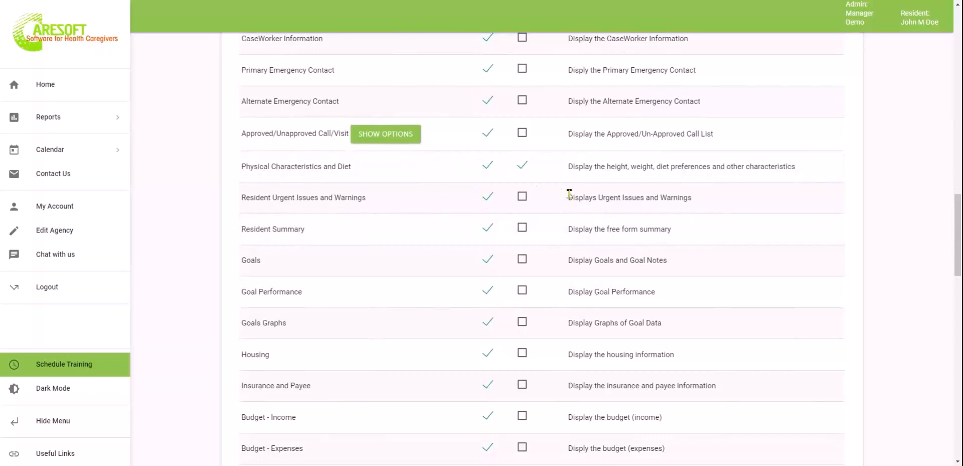
scroll(570, 193, "up", 3)
scroll(569, 193, "up", 7)
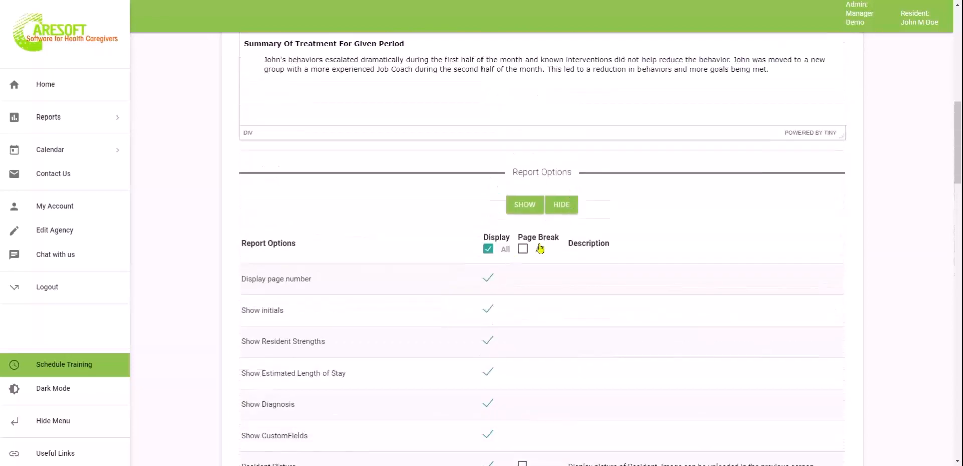
scroll(572, 336, "down", 7)
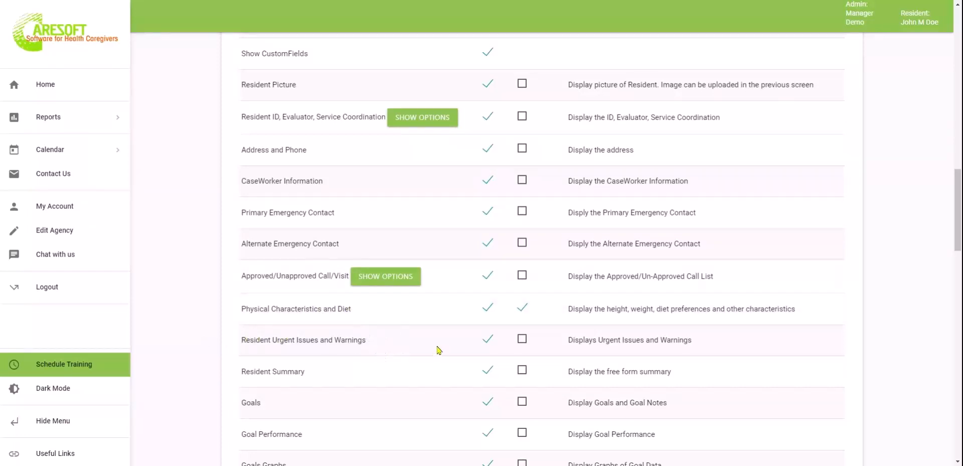
scroll(438, 350, "down", 3)
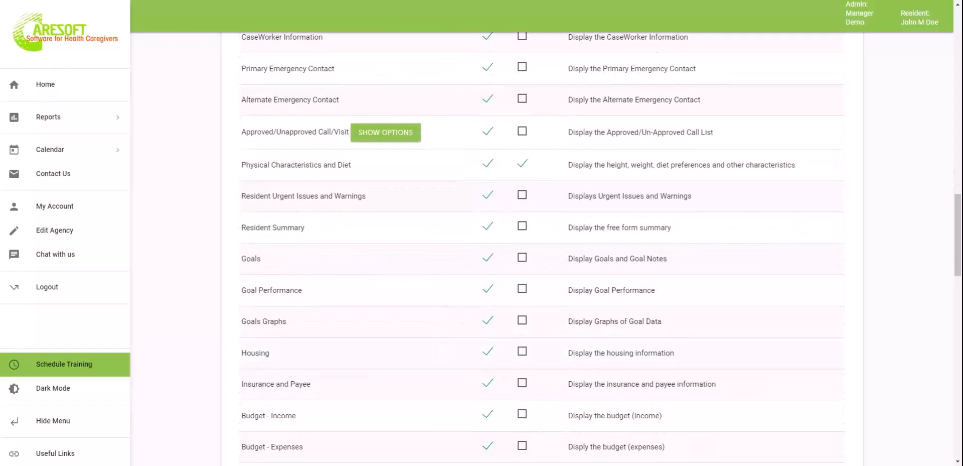
scroll(542, 249, "down", 8)
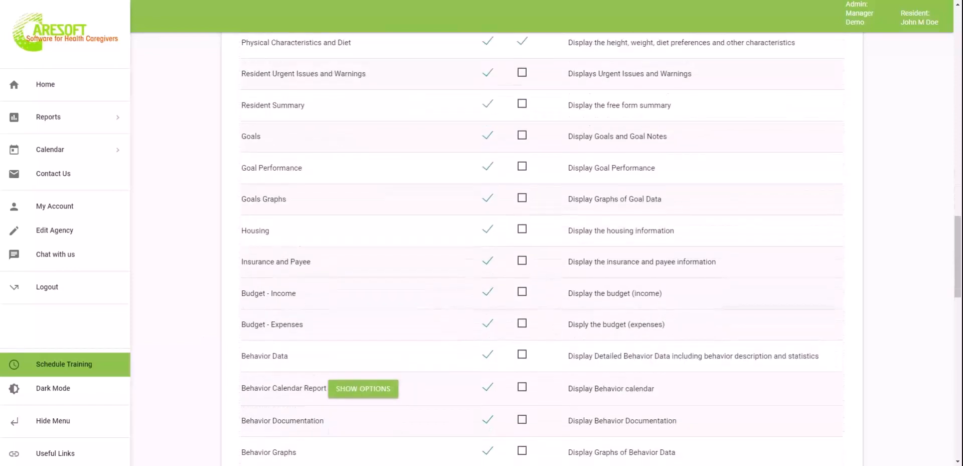
scroll(440, 371, "down", 13)
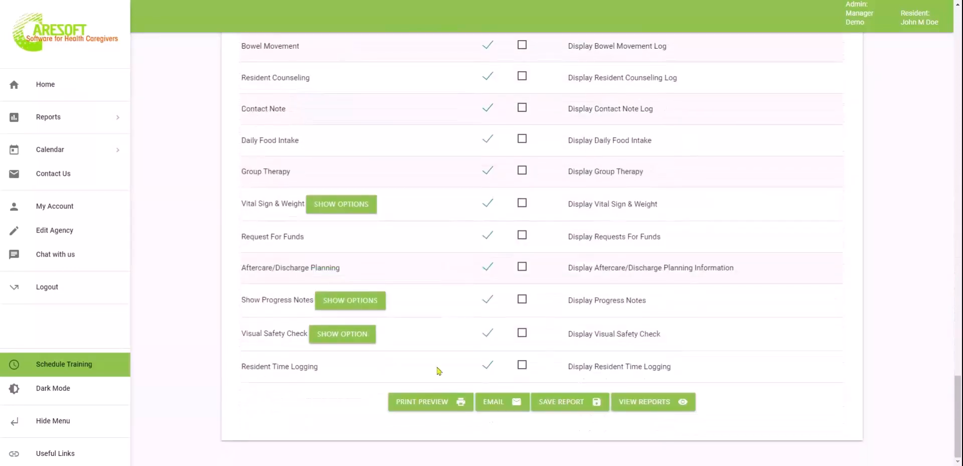
Generate a PDF print preview of the John 2021-2022 Report
left_click(436, 408)
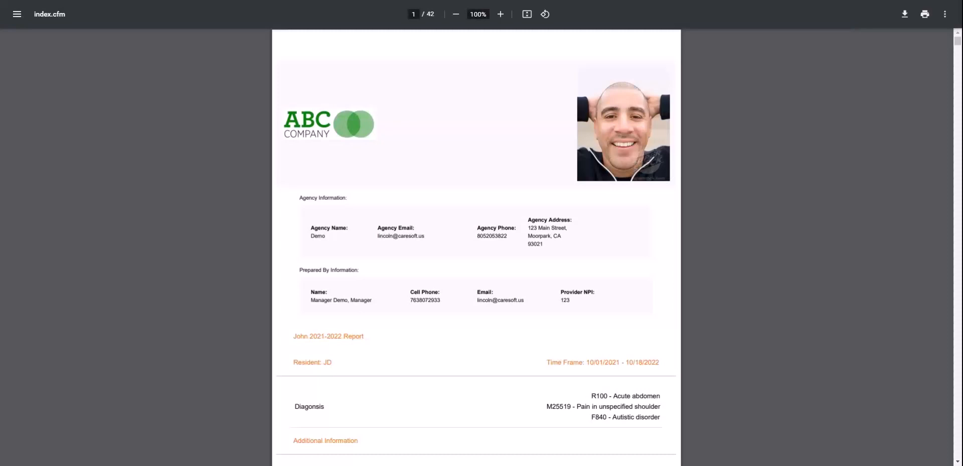
Zoom the report in and read pages 1–5 down to the Goal Performance table
key("ctrl+plus")
key("ctrl+plus")
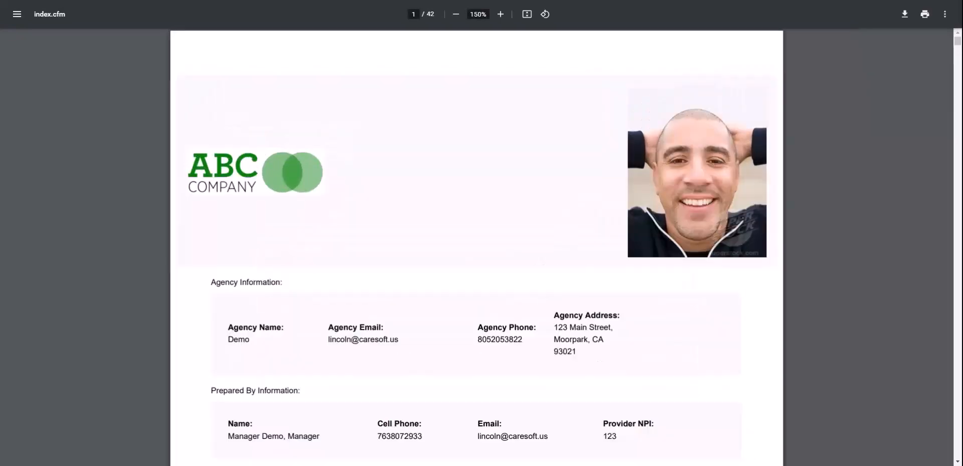
scroll(492, 327, "down", 6)
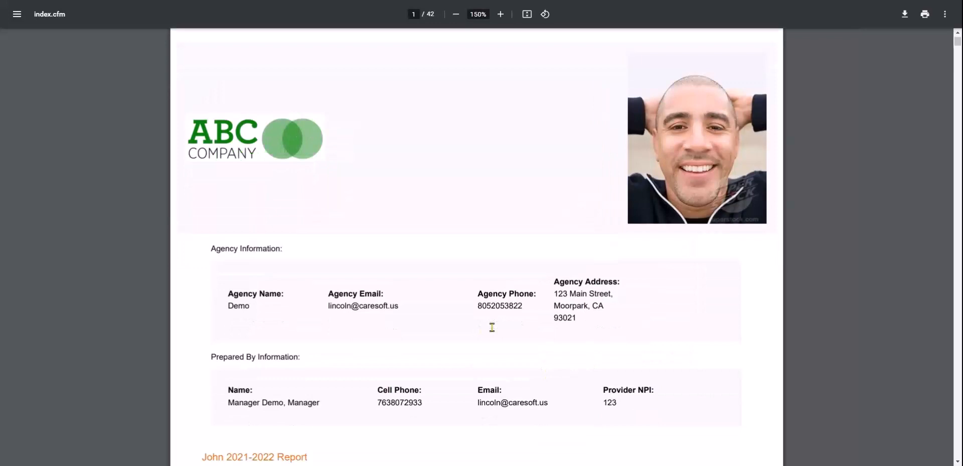
scroll(491, 327, "down", 3)
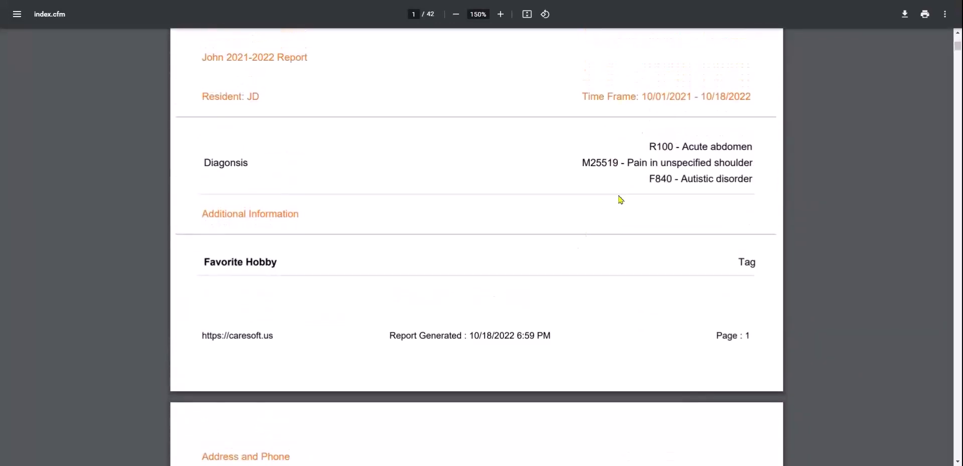
scroll(620, 200, "down", 7)
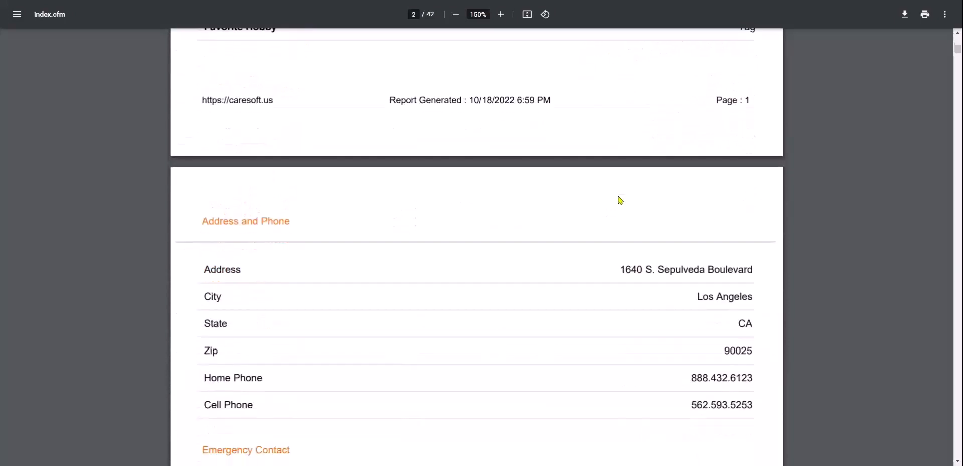
scroll(475, 246, "down", 11)
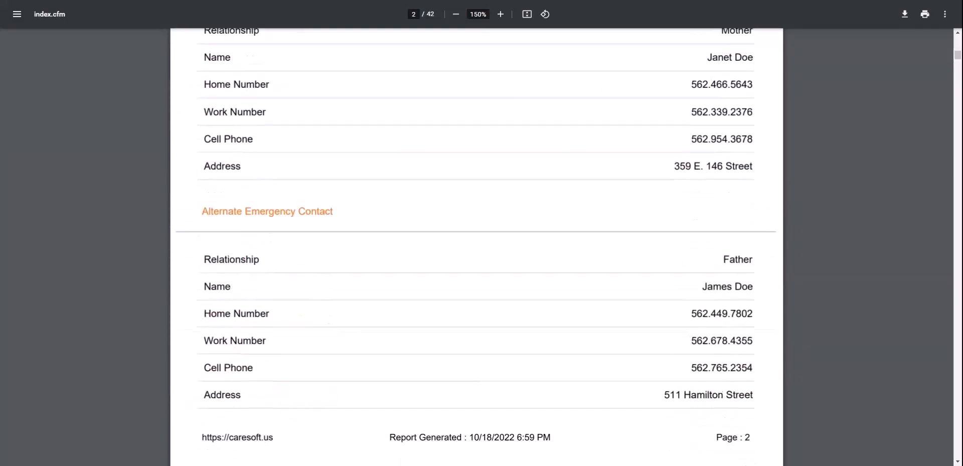
scroll(476, 246, "down", 9)
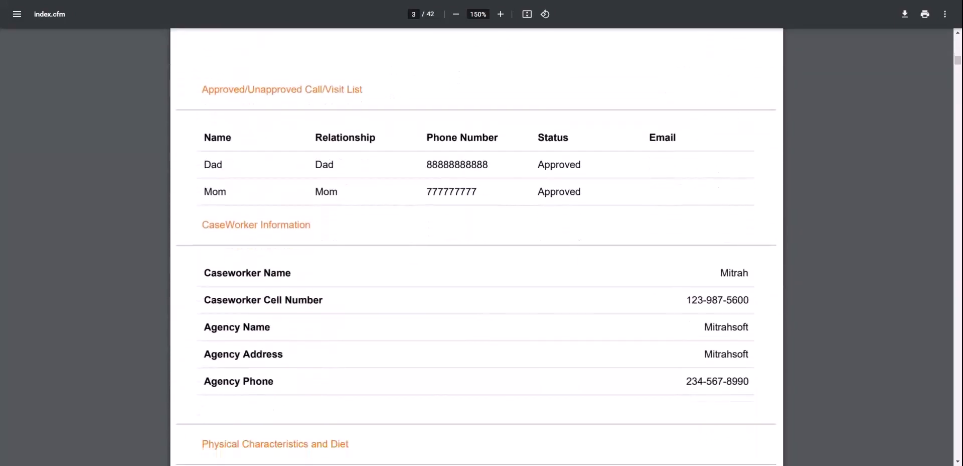
scroll(476, 246, "down", 5)
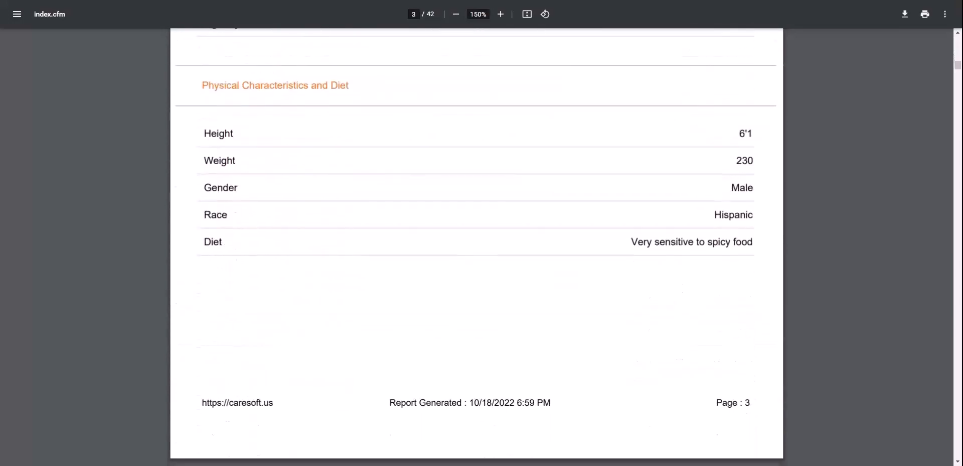
scroll(477, 246, "down", 8)
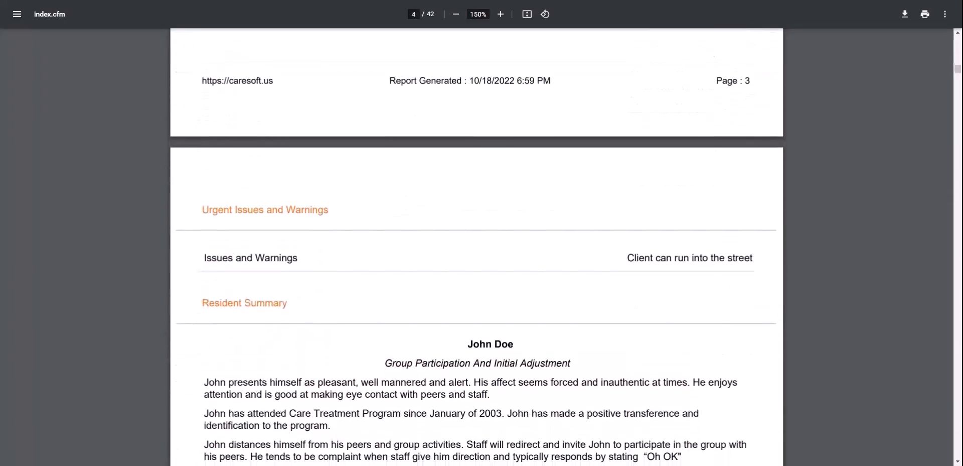
scroll(433, 103, "down", 2)
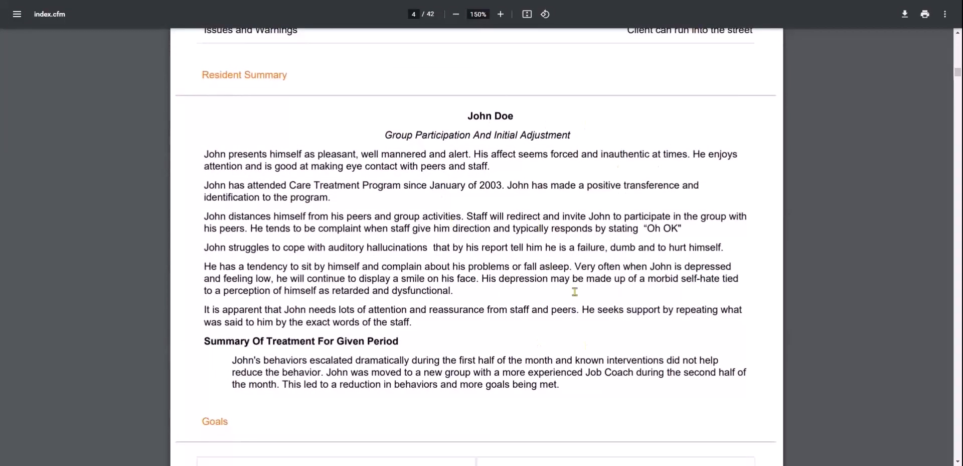
scroll(512, 223, "down", 6)
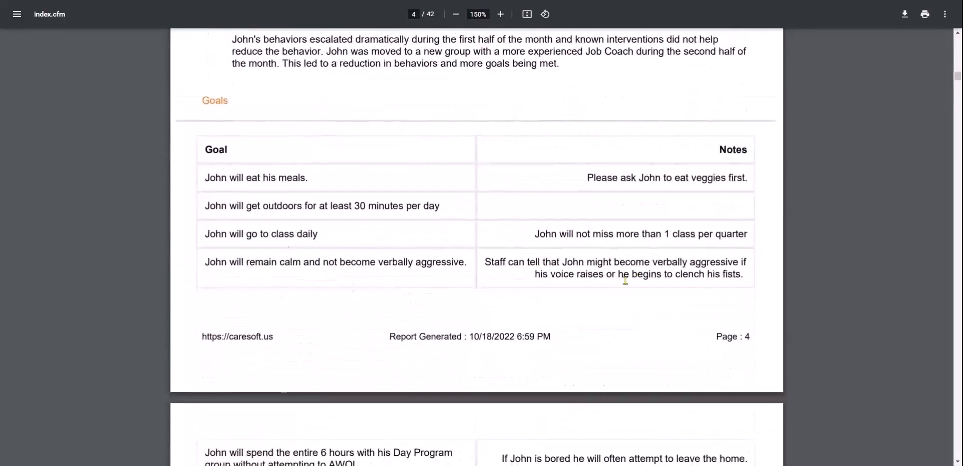
scroll(547, 251, "down", 9)
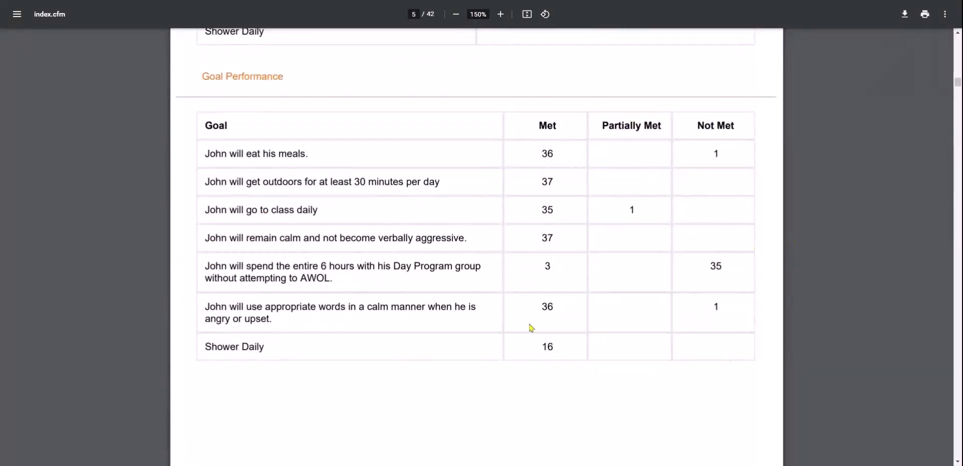
Scroll to page 9's Behavior Totals pie chart, led by AWOL/Elopement with 36 incidents
scroll(665, 356, "down", 10)
scroll(665, 358, "down", 2)
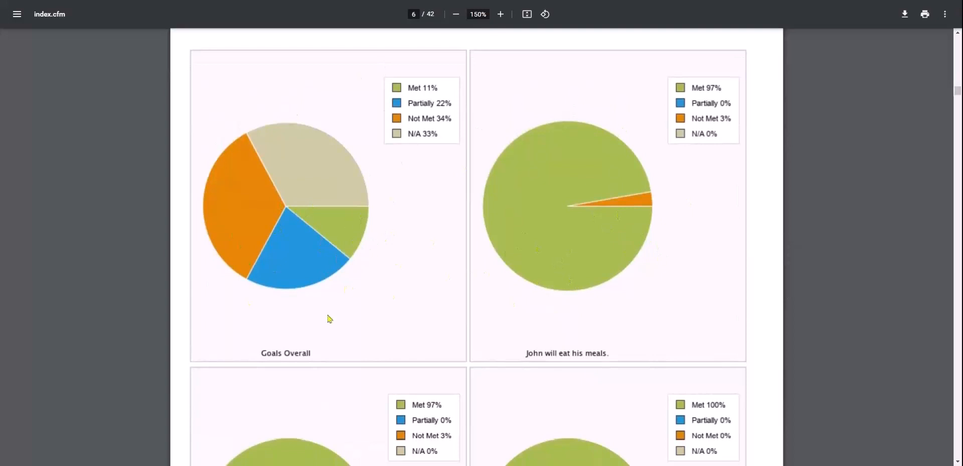
scroll(417, 284, "down", 1)
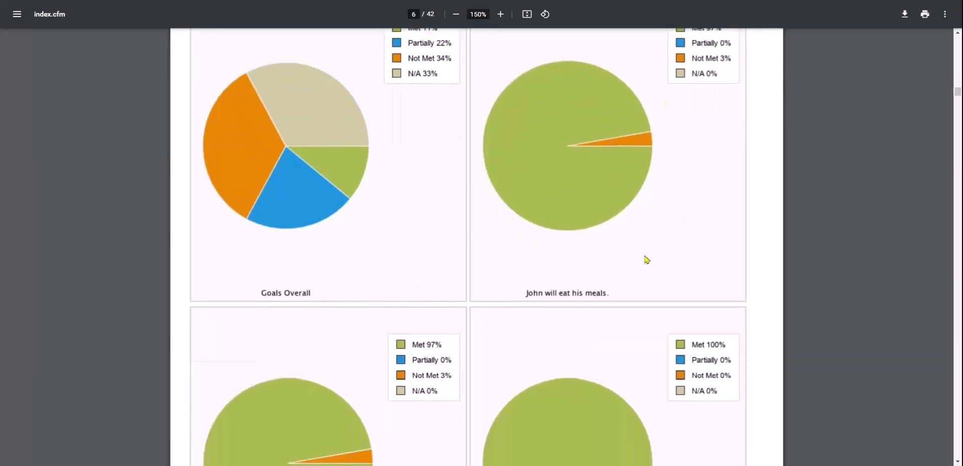
scroll(647, 259, "down", 12)
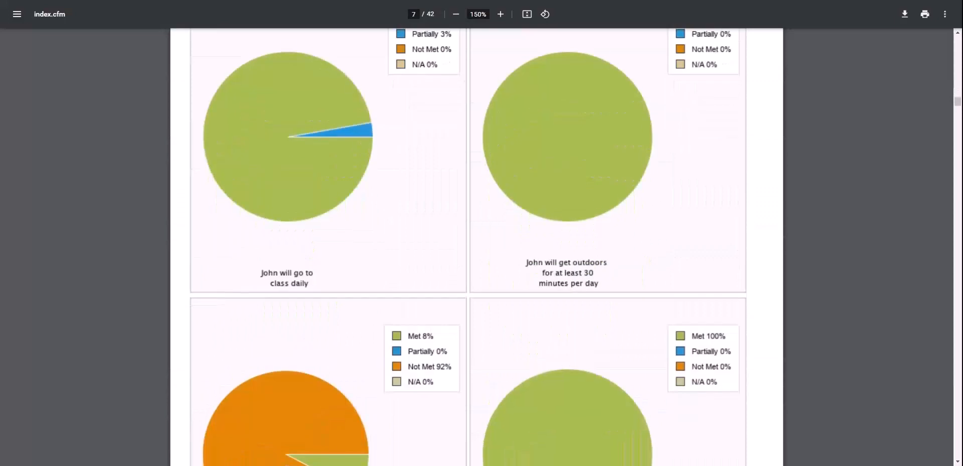
scroll(479, 162, "down", 4)
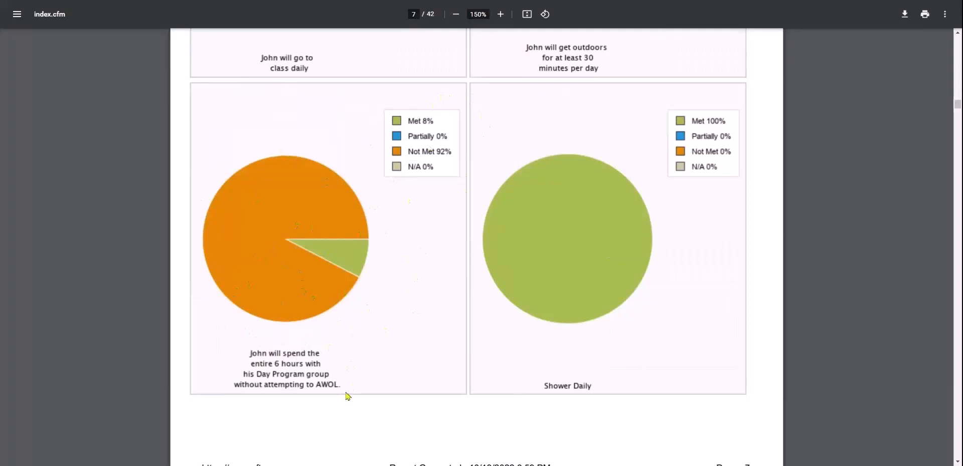
scroll(348, 396, "down", 7)
scroll(477, 251, "down", 8)
scroll(476, 251, "down", 12)
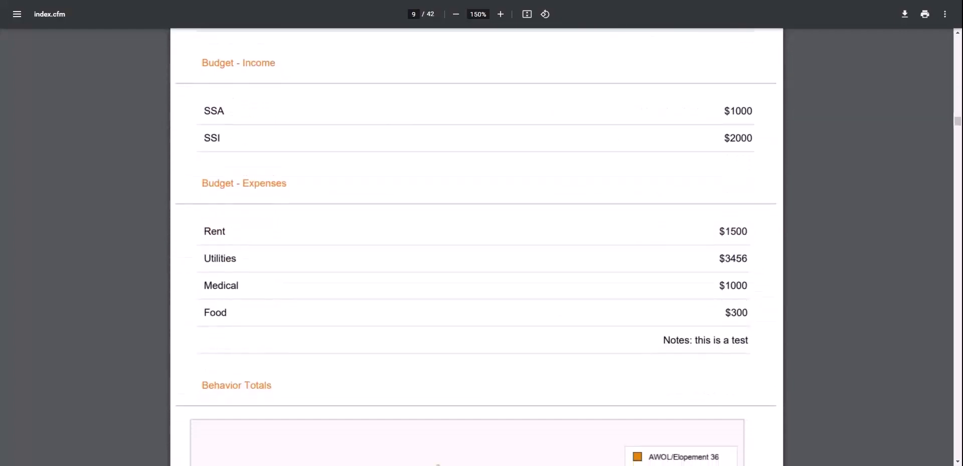
scroll(438, 464, "down", 7)
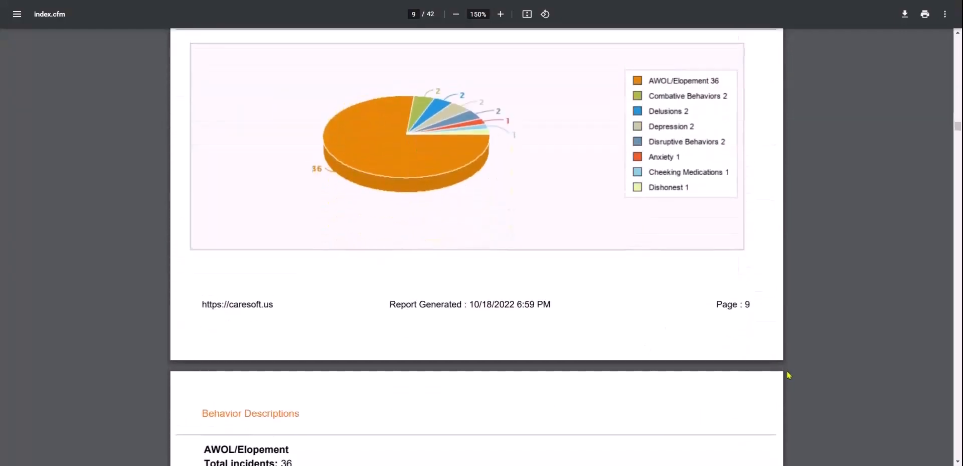
scroll(595, 231, "up", 2)
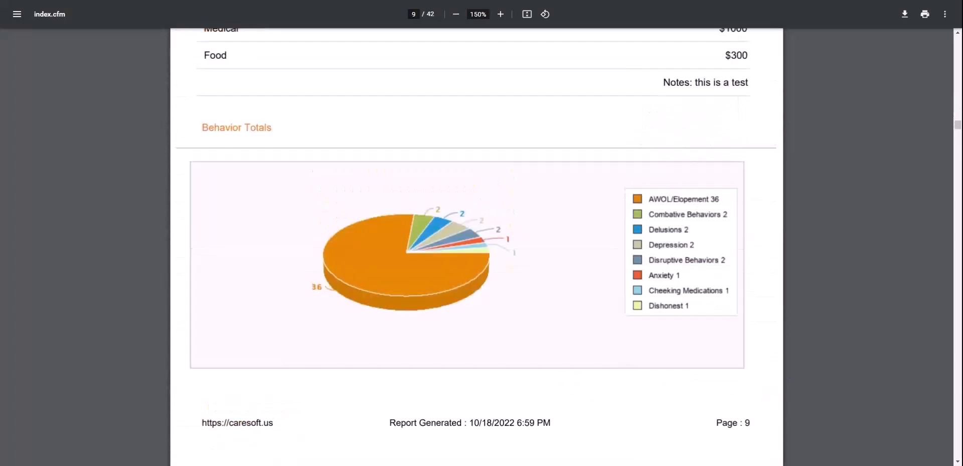
scroll(660, 302, "down", 1)
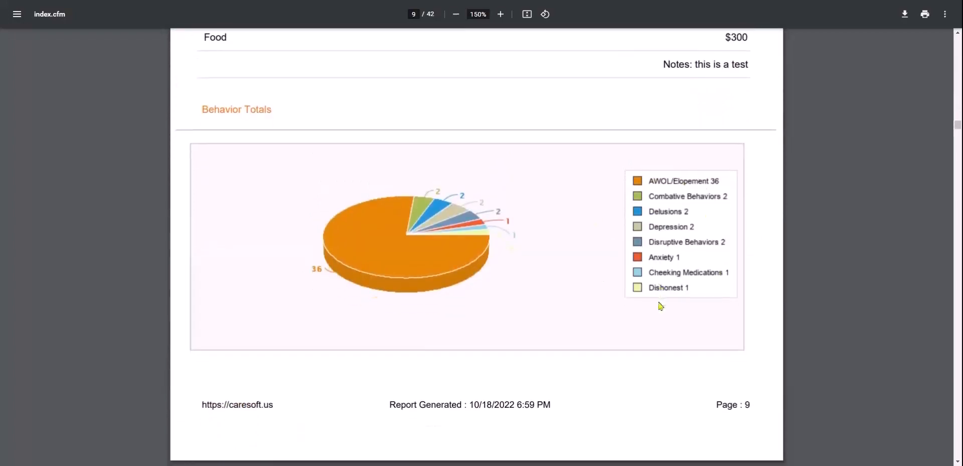
scroll(660, 305, "down", 1)
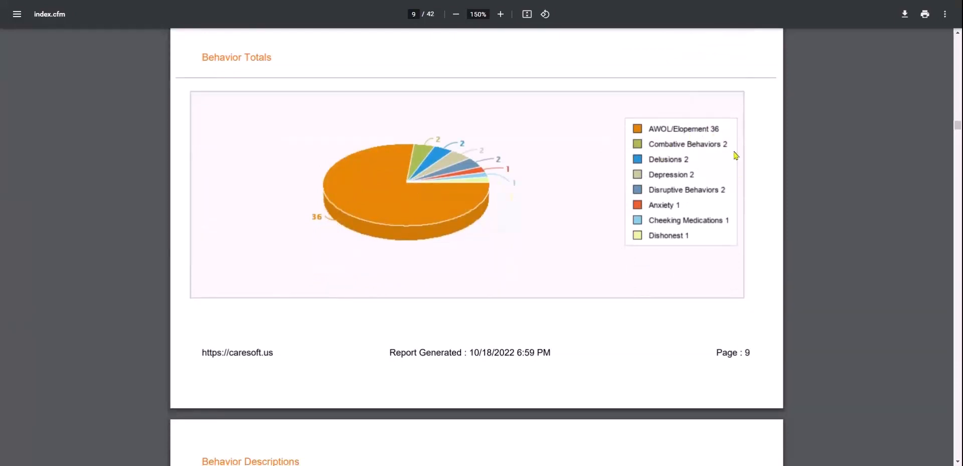
Read through the behavior descriptions, monthly behavior tables and graphs
scroll(628, 274, "down", 5)
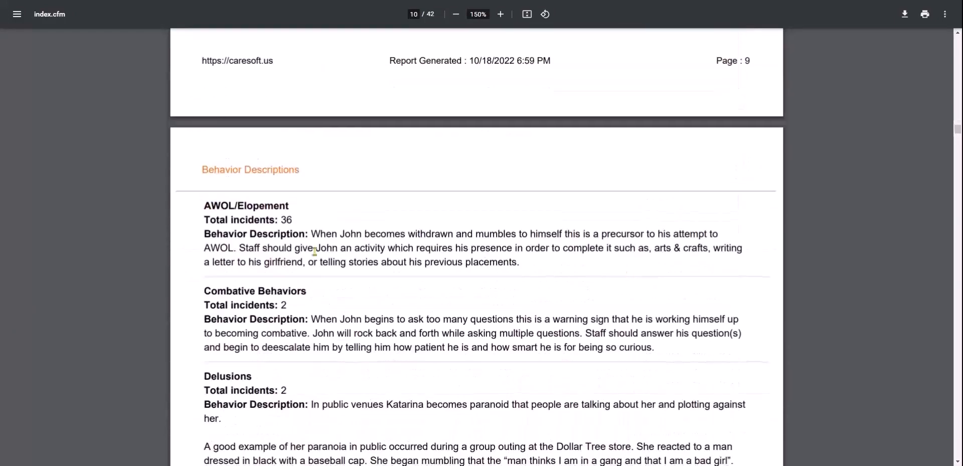
scroll(407, 278, "down", 18)
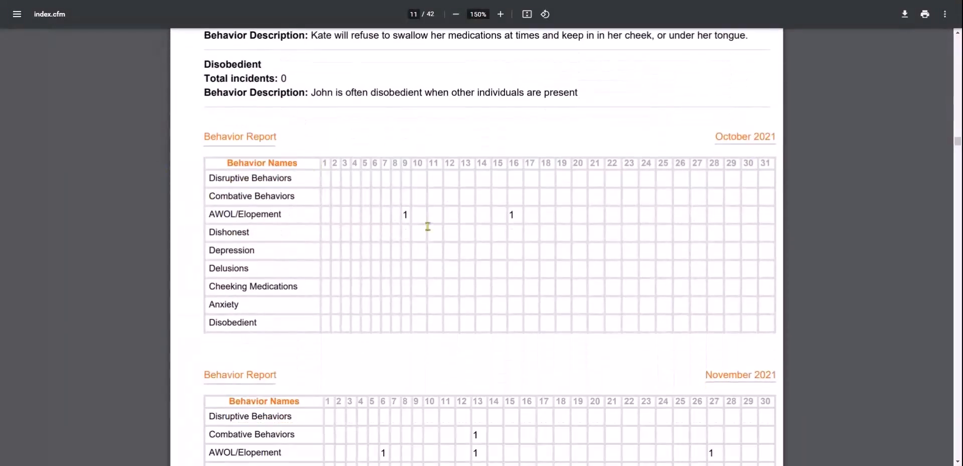
scroll(371, 292, "down", 1)
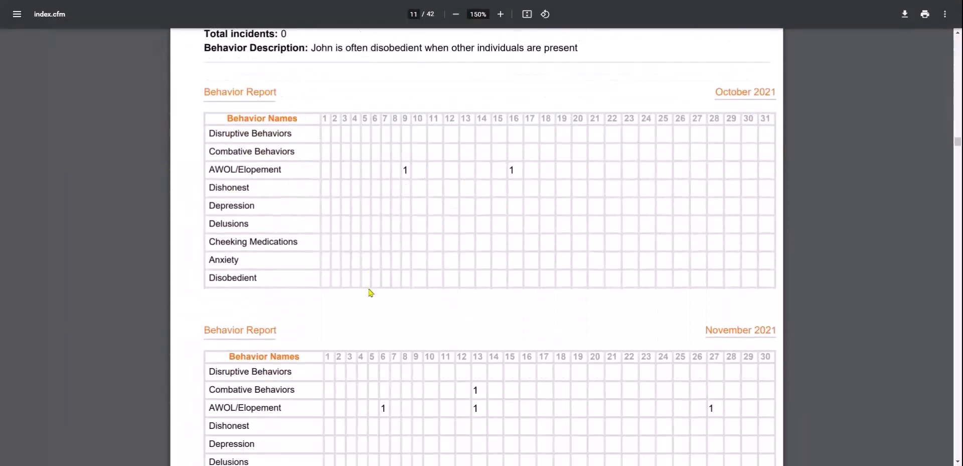
scroll(483, 339, "down", 15)
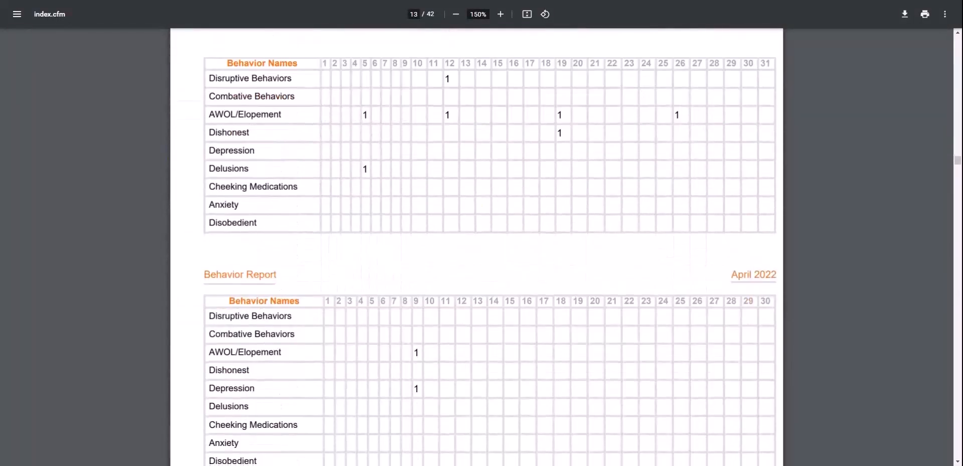
scroll(483, 246, "down", 3)
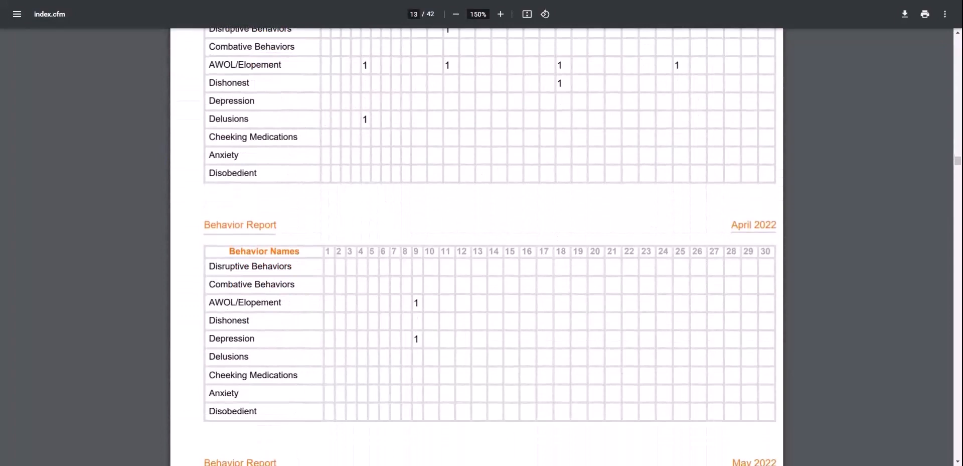
scroll(483, 245, "down", 9)
scroll(483, 246, "down", 15)
scroll(348, 234, "down", 20)
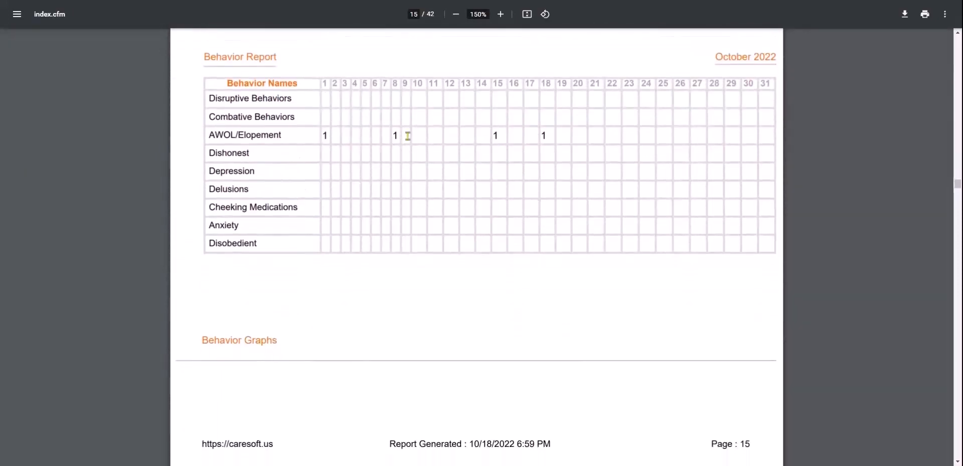
scroll(507, 269, "down", 6)
scroll(506, 269, "up", 11)
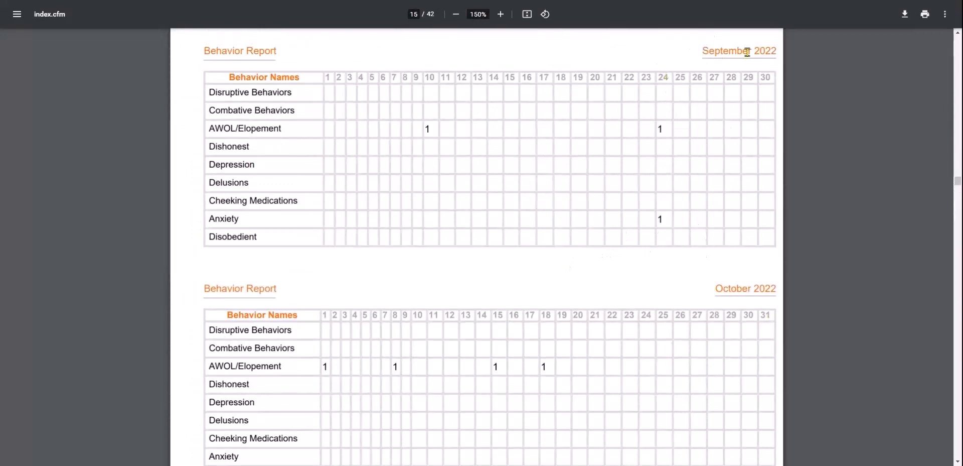
scroll(584, 374, "down", 10)
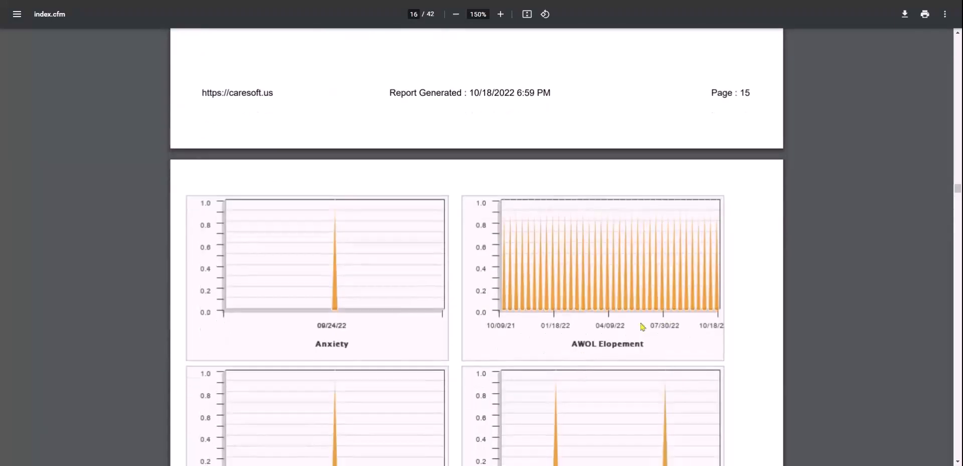
scroll(623, 372, "down", 15)
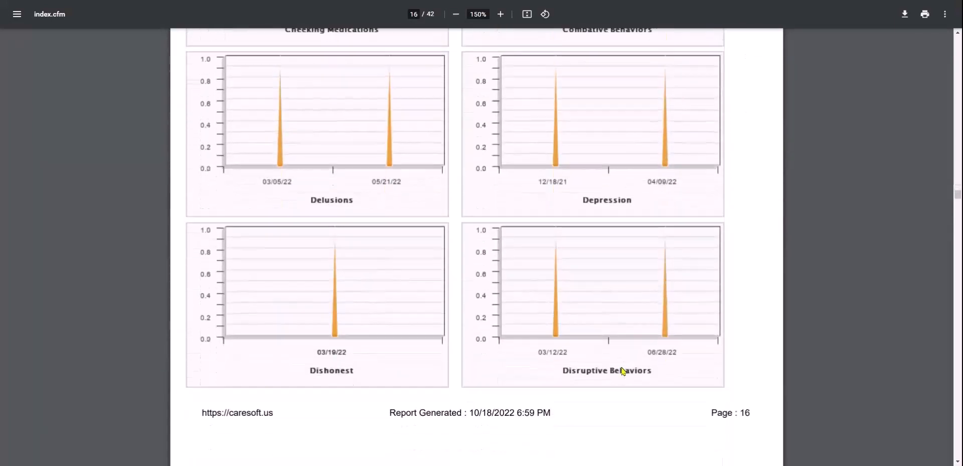
scroll(624, 372, "up", 2)
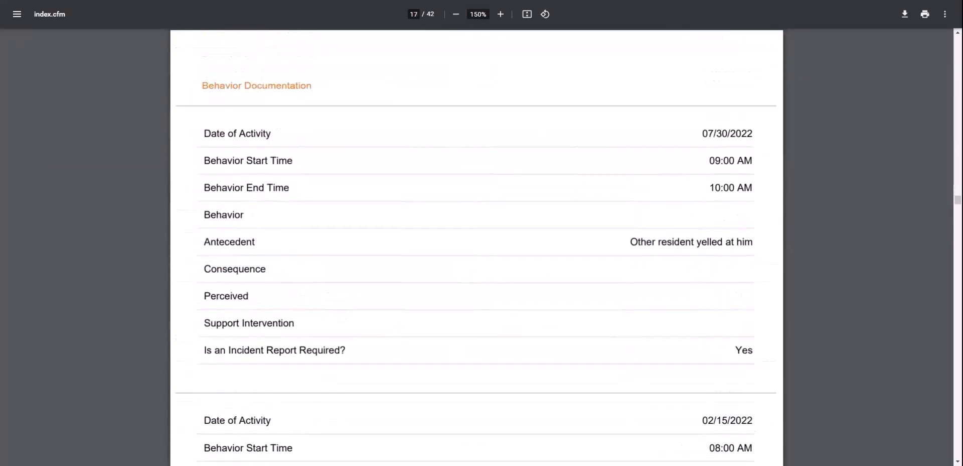
scroll(632, 373, "down", 1)
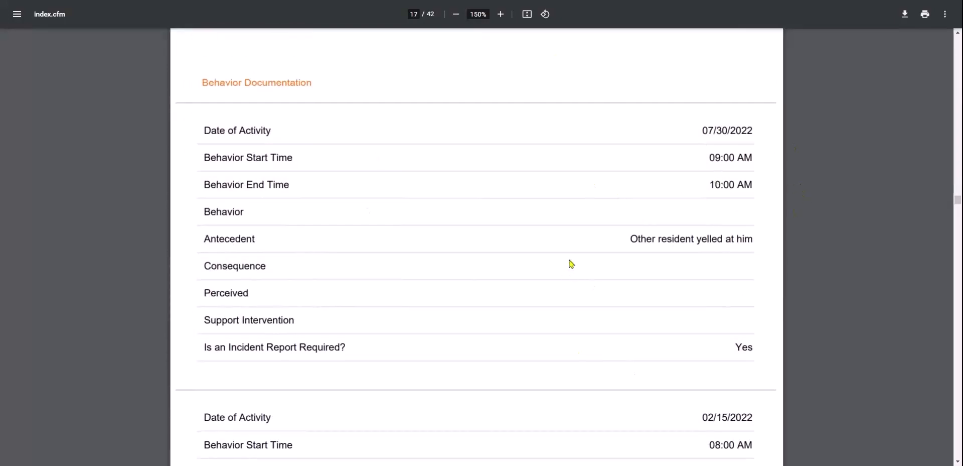
scroll(571, 263, "down", 10)
scroll(477, 247, "down", 10)
scroll(492, 121, "down", 1)
scroll(609, 280, "down", 3)
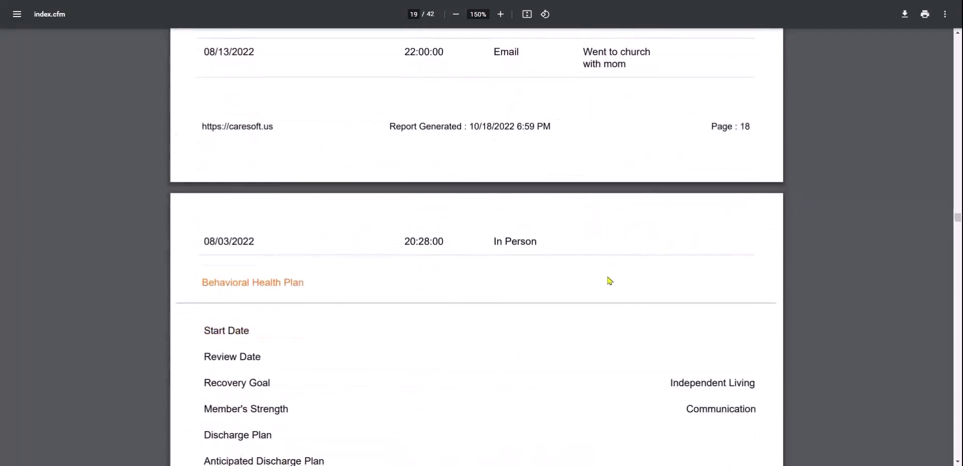
scroll(610, 280, "down", 10)
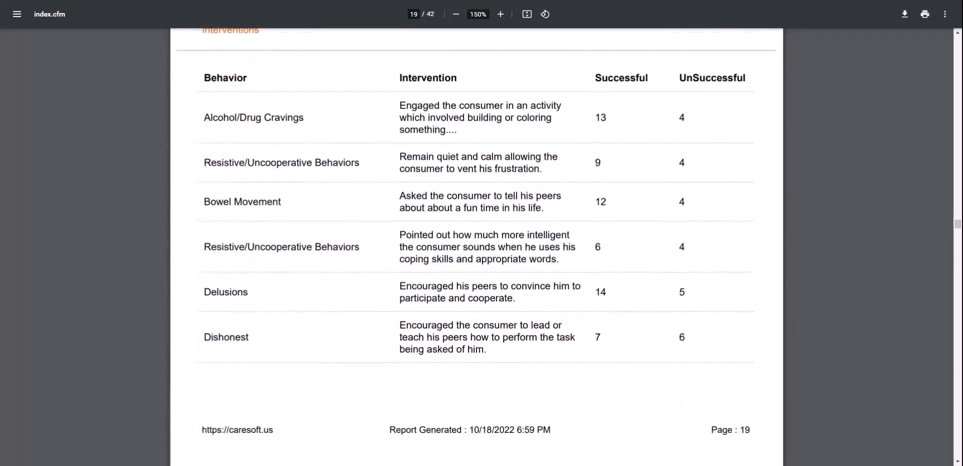
scroll(610, 280, "up", 1)
scroll(517, 295, "down", 3)
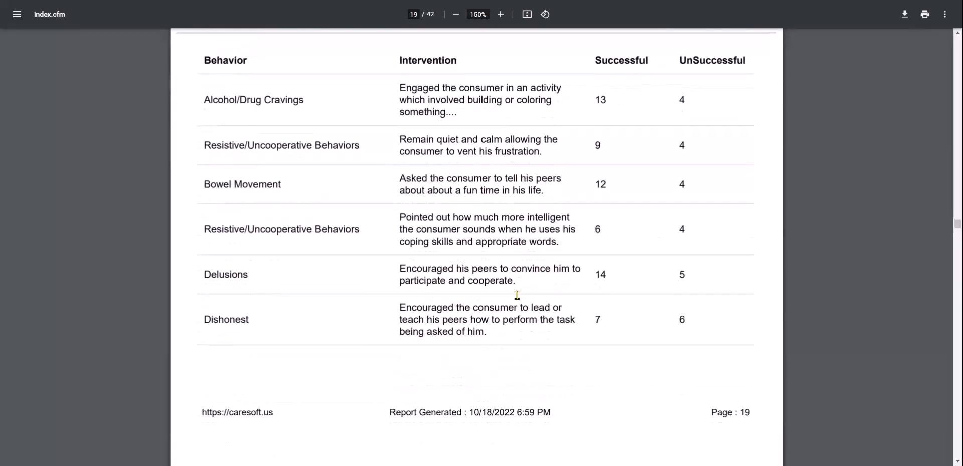
scroll(517, 295, "down", 7)
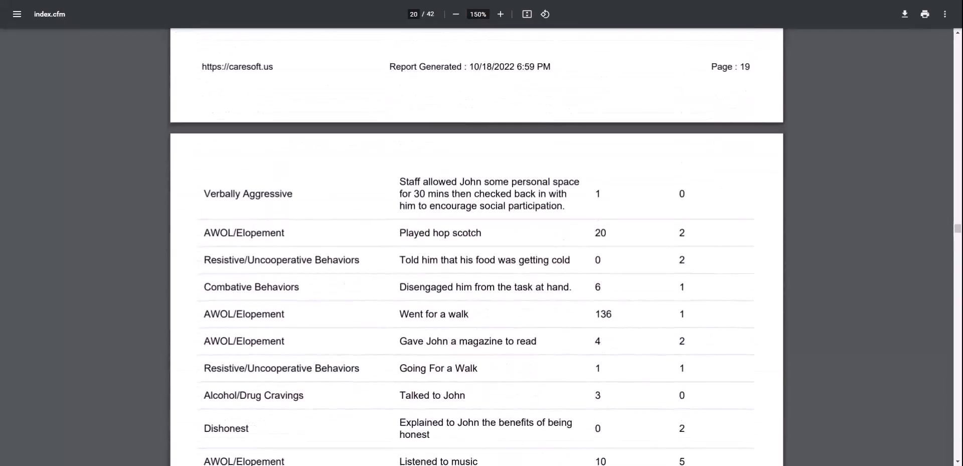
Highlight the AWOL/Elopement 'Went for a walk' intervention row and its 136 successful count
left_click_drag(210, 313, 280, 315)
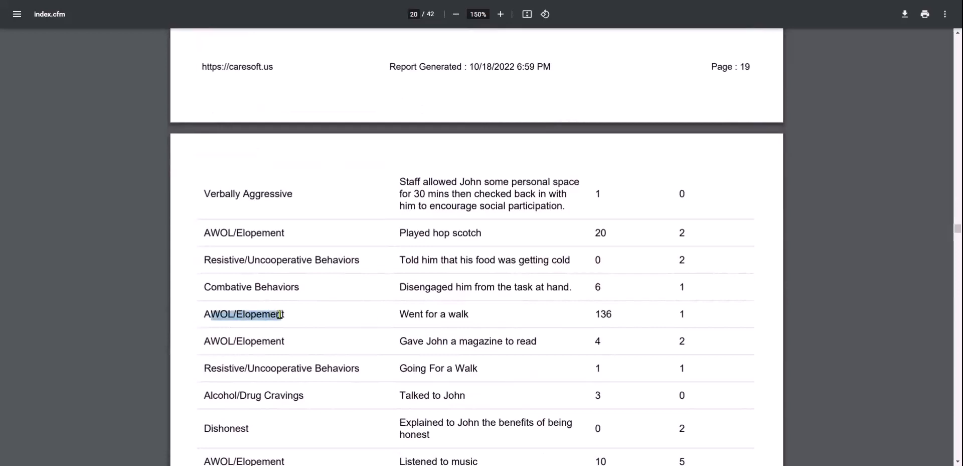
left_click_drag(410, 313, 491, 312)
left_click_drag(596, 314, 607, 315)
left_click_drag(677, 314, 681, 313)
scroll(688, 314, "down", 13)
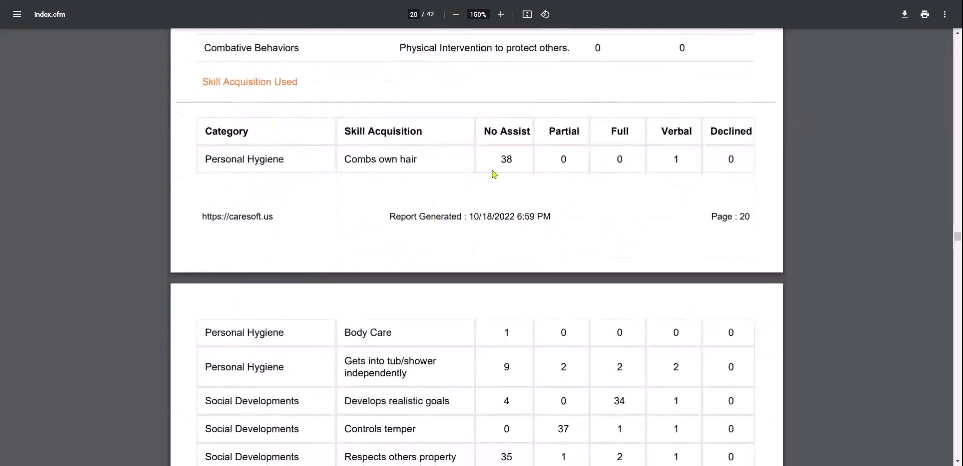
scroll(504, 199, "down", 1)
Inspect the Skill Acquisition table, marking Combs own hair and its Verbal count of 1
left_click_drag(205, 124, 270, 131)
left_click_drag(343, 128, 405, 127)
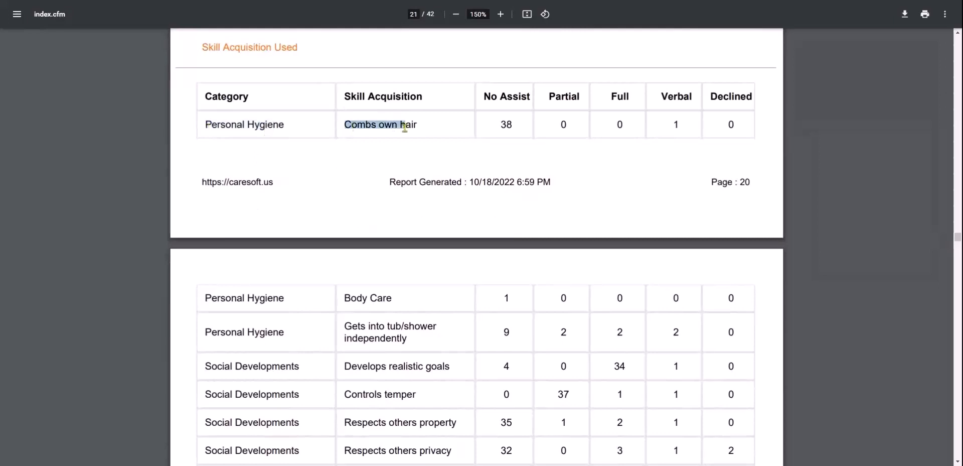
left_click(502, 123)
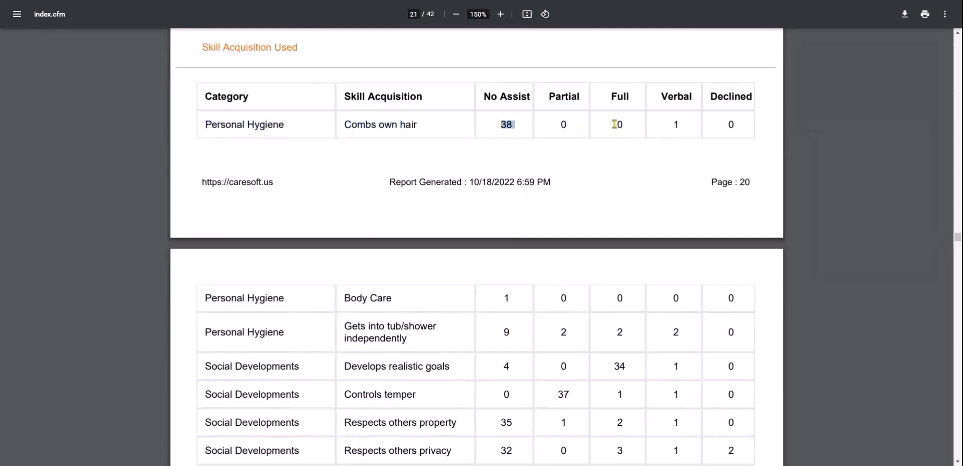
left_click_drag(671, 123, 686, 126)
scroll(675, 280, "down", 1)
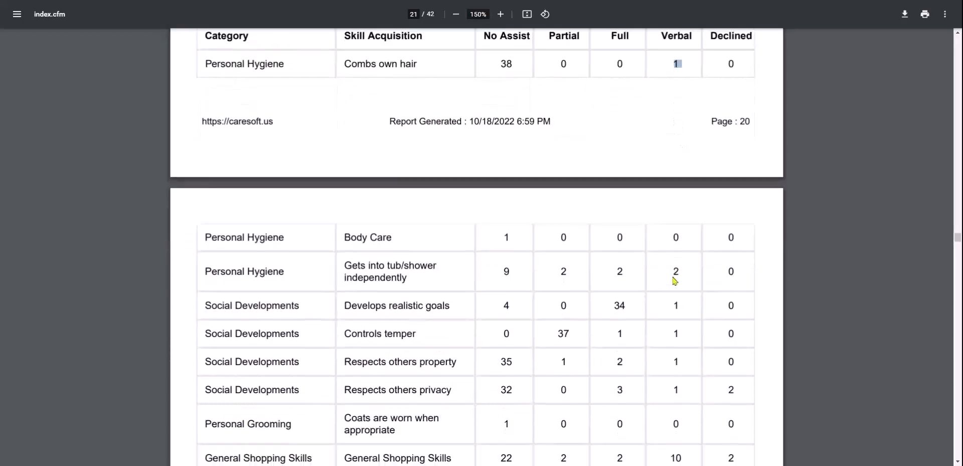
left_click(614, 307)
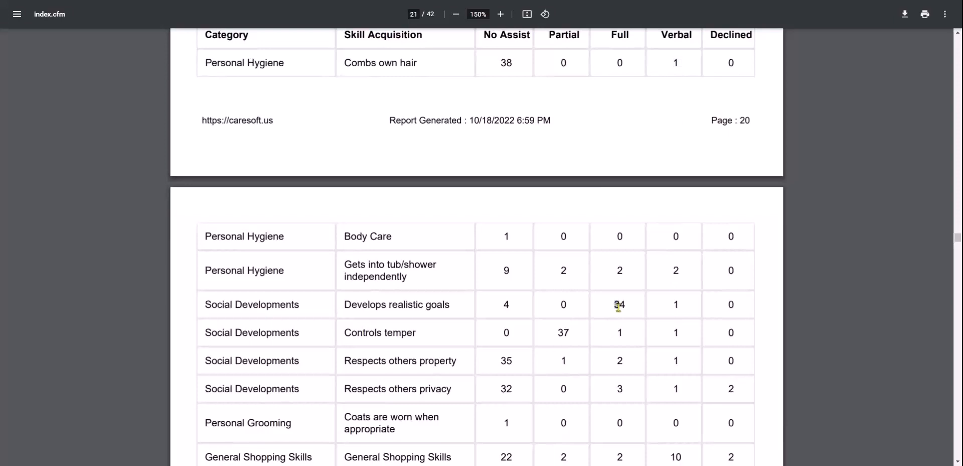
left_click(503, 304)
scroll(511, 306, "down", 7)
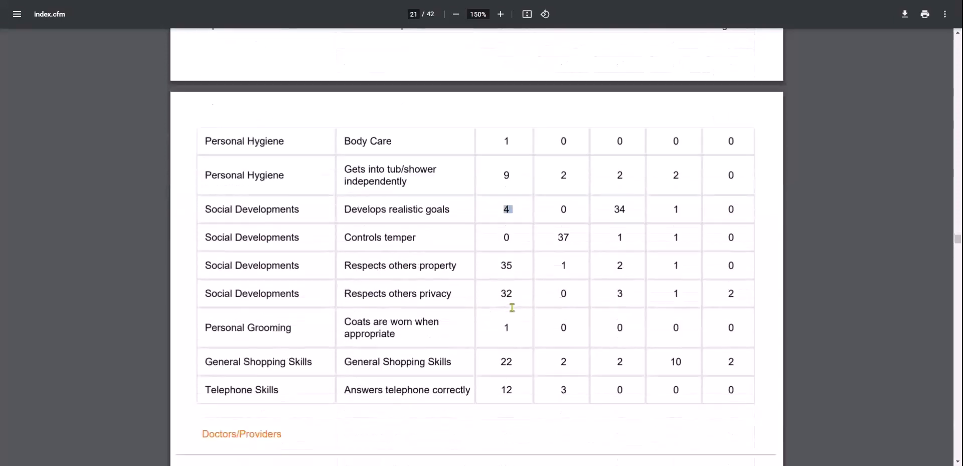
Review the Activity Log and Resident Counseling pages of the report
scroll(511, 306, "down", 12)
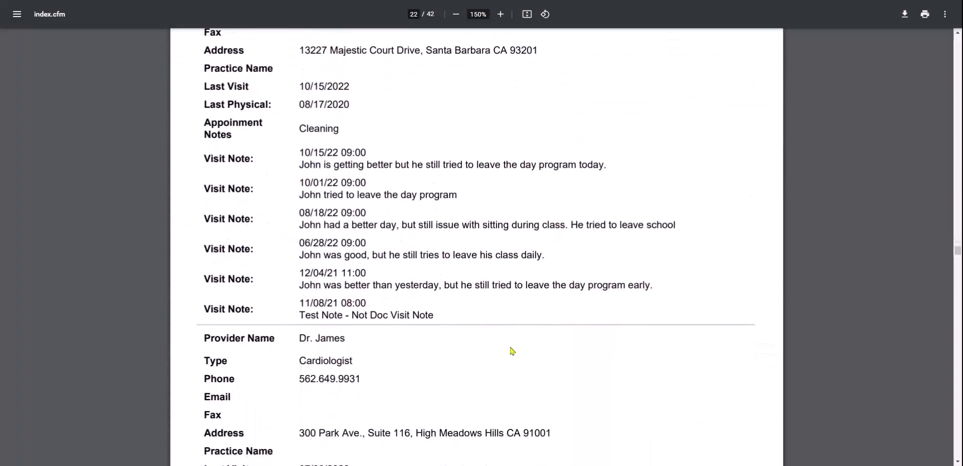
scroll(512, 350, "down", 20)
scroll(512, 351, "down", 9)
scroll(511, 350, "up", 5)
scroll(477, 246, "up", 3)
scroll(477, 246, "down", 9)
scroll(477, 246, "down", 20)
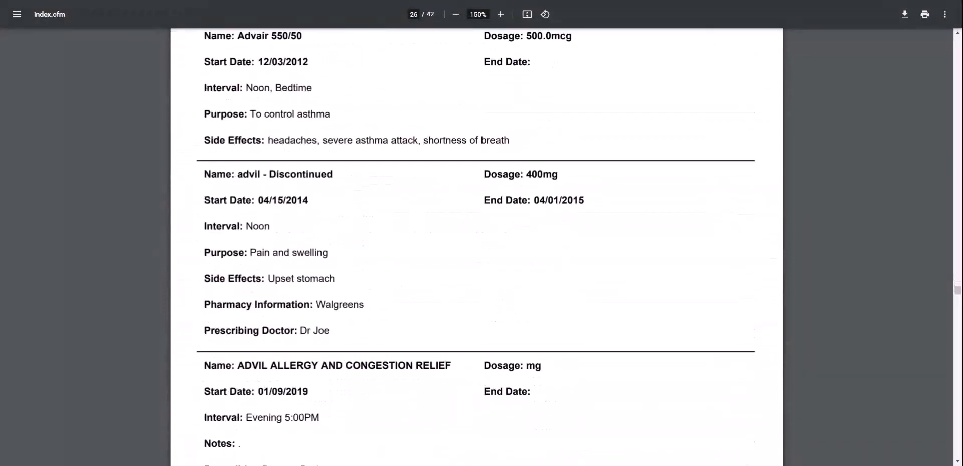
scroll(476, 246, "down", 20)
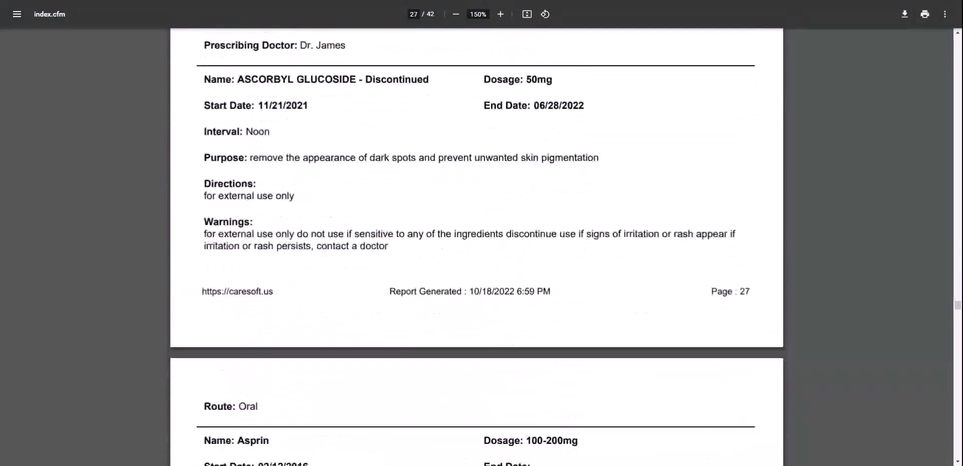
scroll(477, 246, "down", 20)
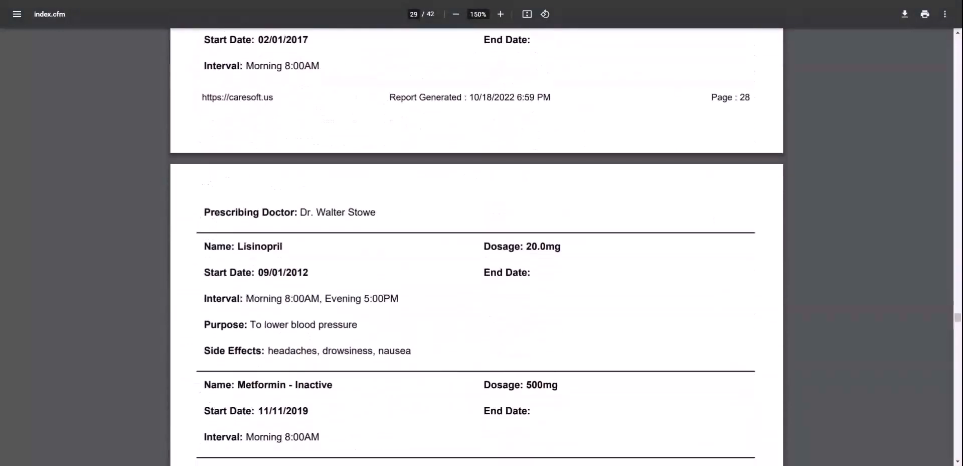
scroll(477, 246, "down", 20)
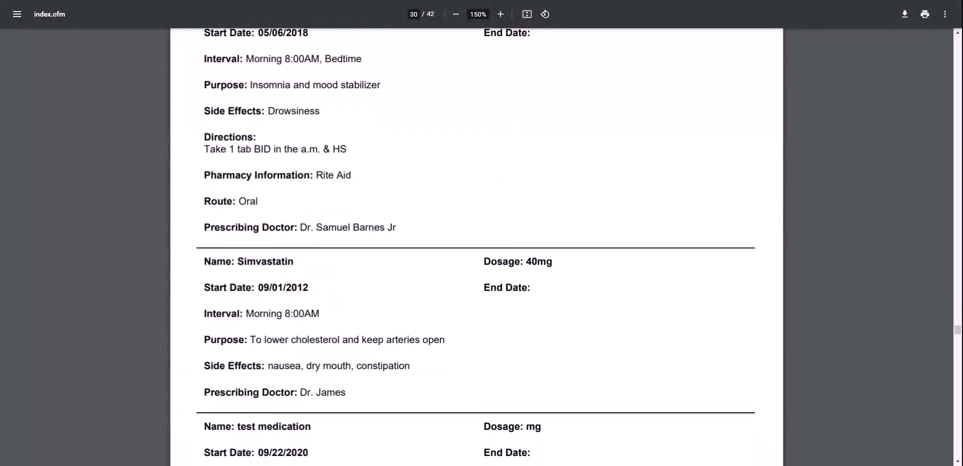
scroll(477, 246, "up", 1)
scroll(477, 246, "down", 9)
scroll(476, 245, "down", 4)
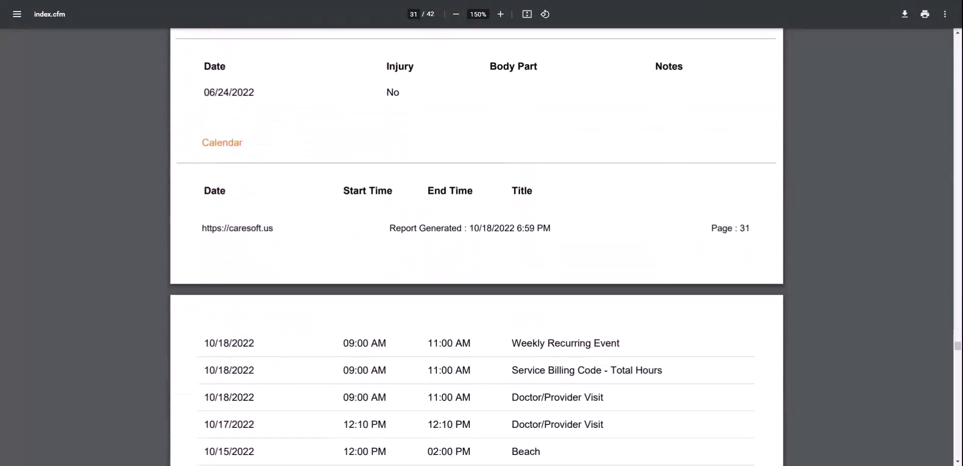
scroll(477, 246, "down", 12)
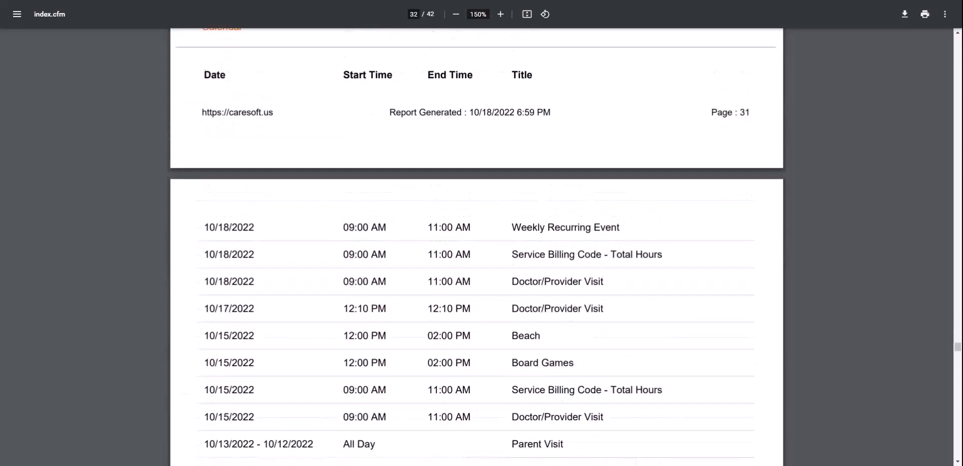
scroll(477, 246, "down", 20)
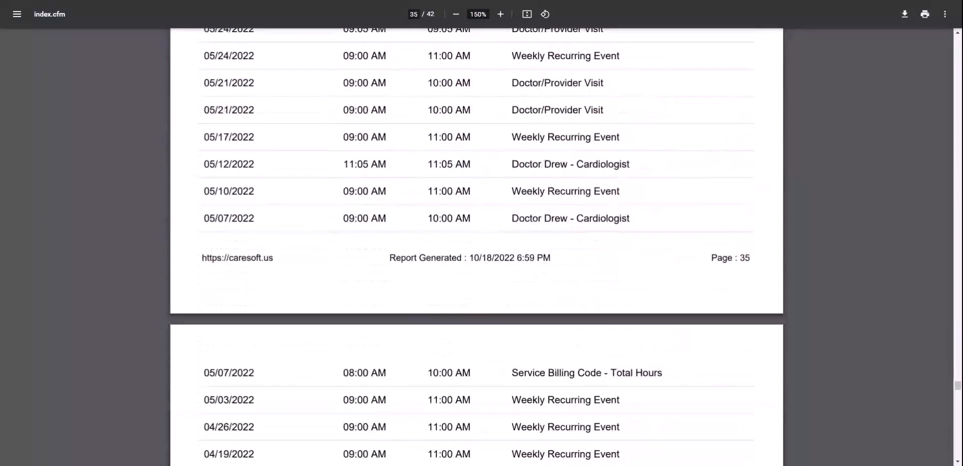
scroll(477, 246, "down", 20)
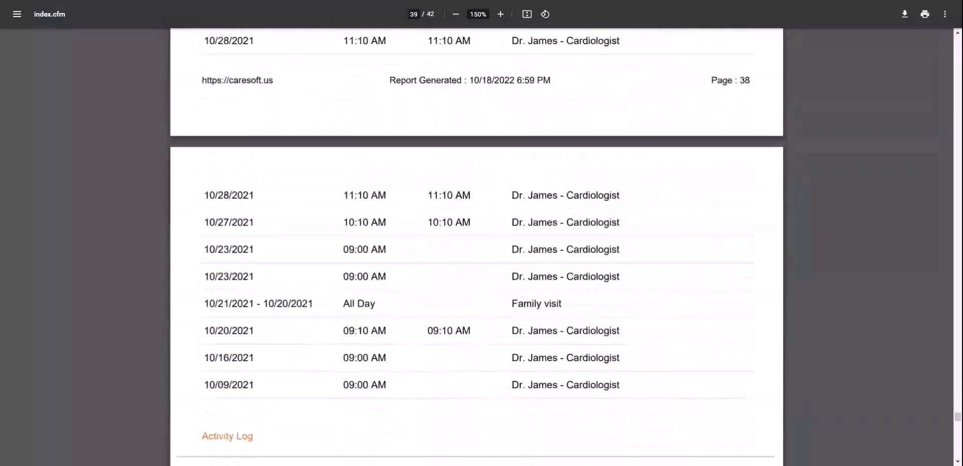
Continue through the Vitals, Contact Note and Food Intake pages to the final Active Codes page
scroll(476, 246, "up", 12)
scroll(476, 246, "down", 4)
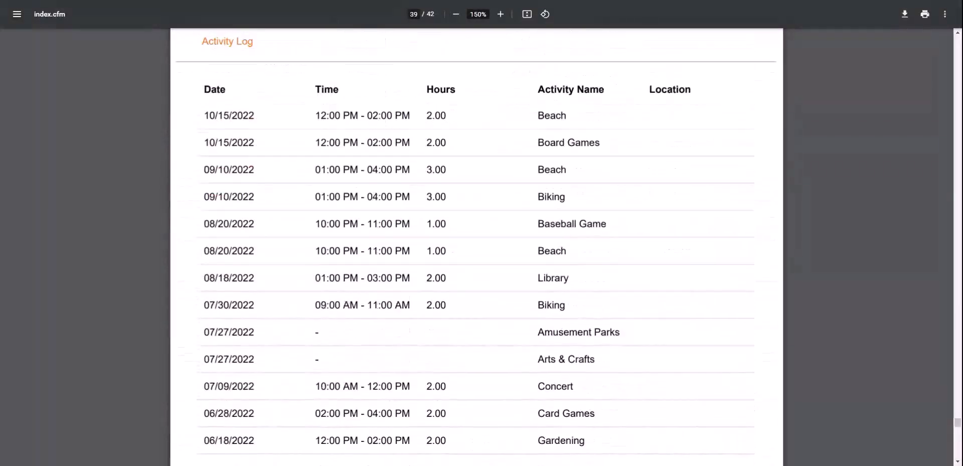
scroll(477, 246, "up", 8)
scroll(598, 320, "down", 3)
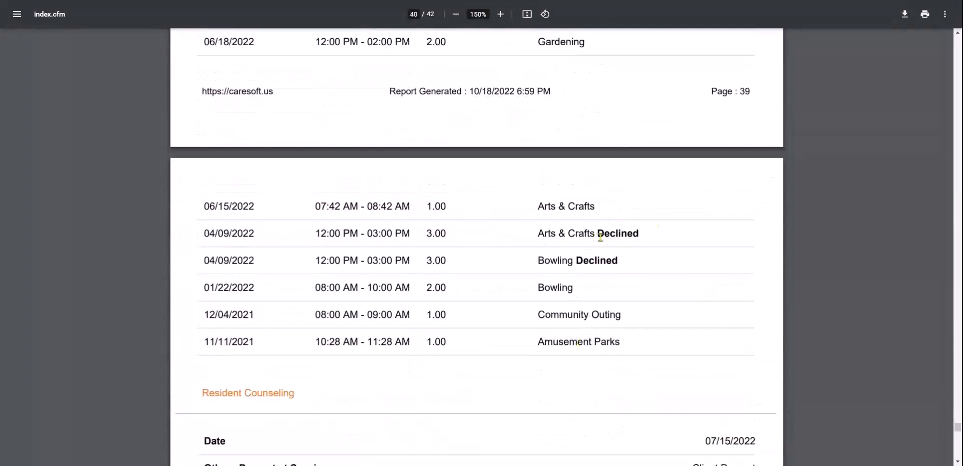
scroll(542, 373, "down", 5)
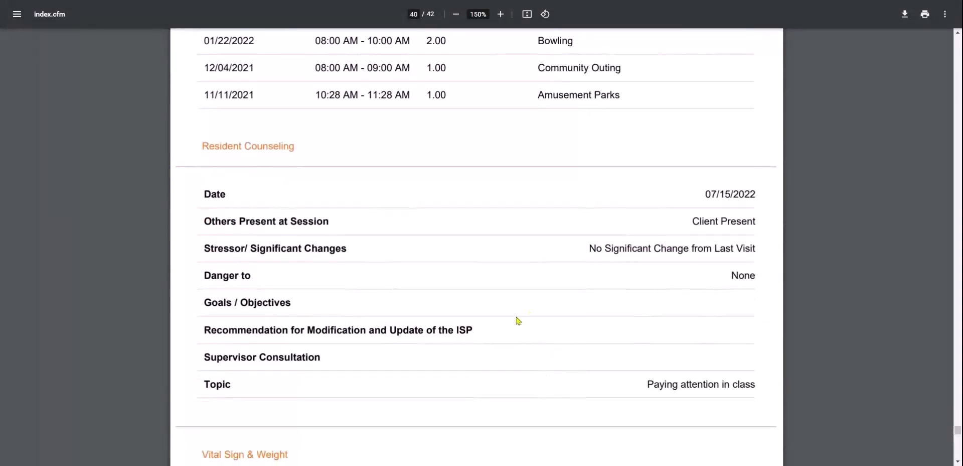
scroll(514, 323, "down", 8)
scroll(510, 324, "down", 5)
scroll(509, 322, "up", 9)
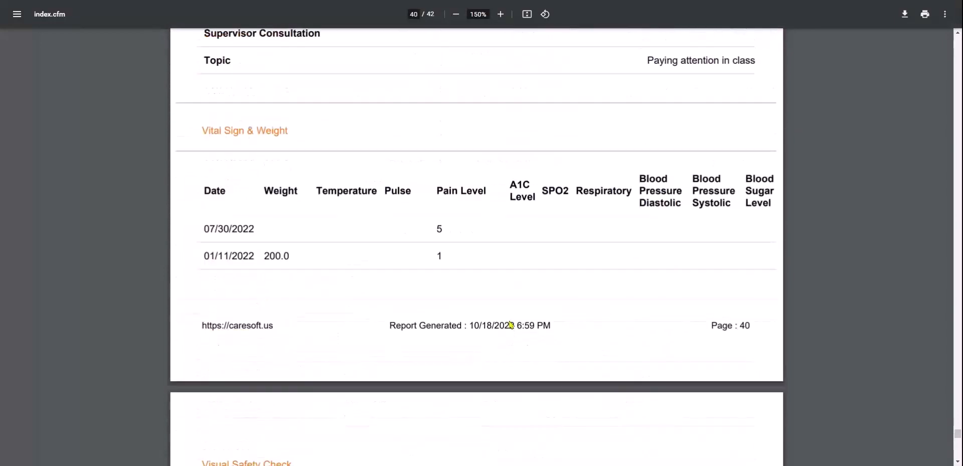
scroll(590, 338, "down", 12)
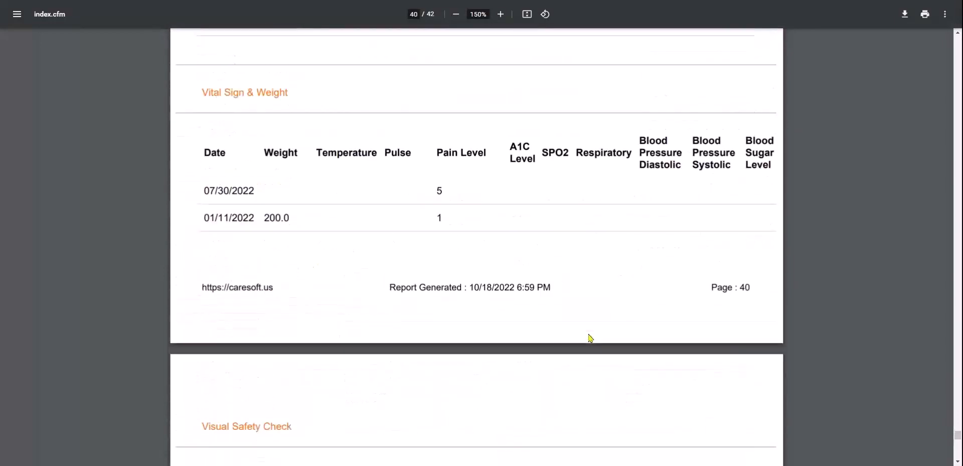
scroll(477, 246, "down", 9)
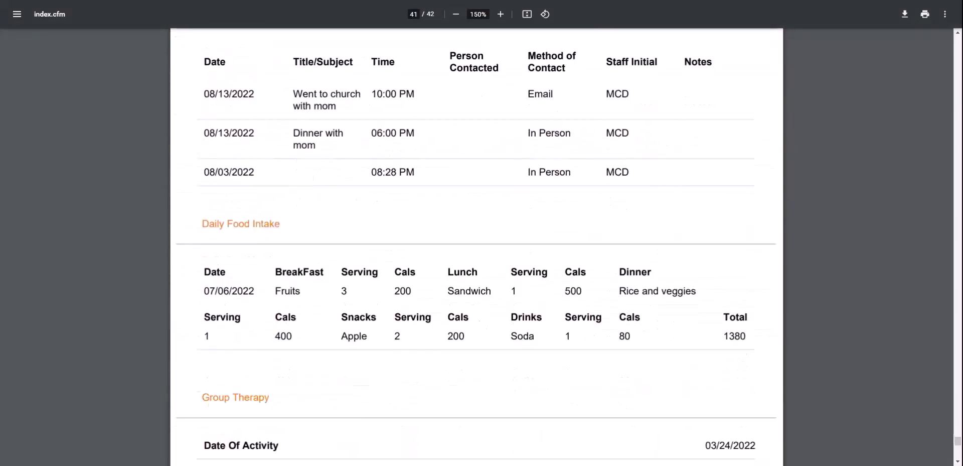
scroll(477, 241, "down", 4)
scroll(477, 240, "up", 5)
scroll(477, 241, "down", 2)
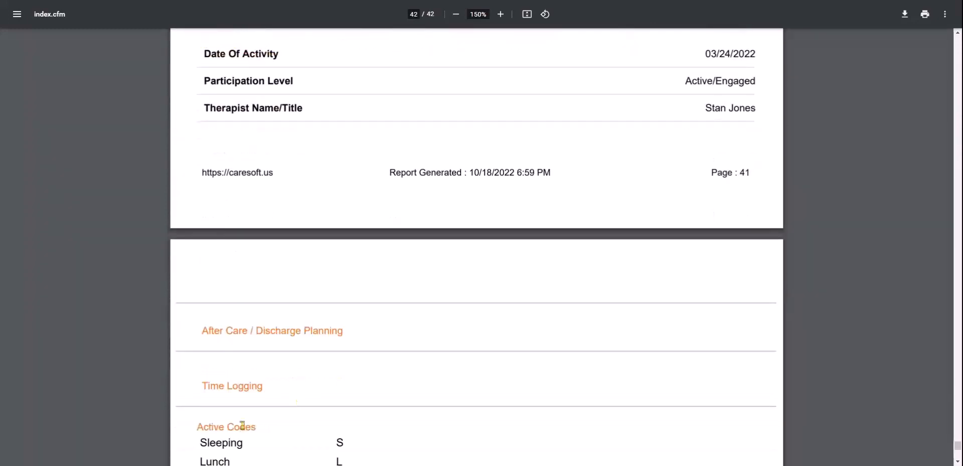
scroll(379, 411, "down", 1)
scroll(379, 410, "up", 4)
scroll(379, 410, "up", 10)
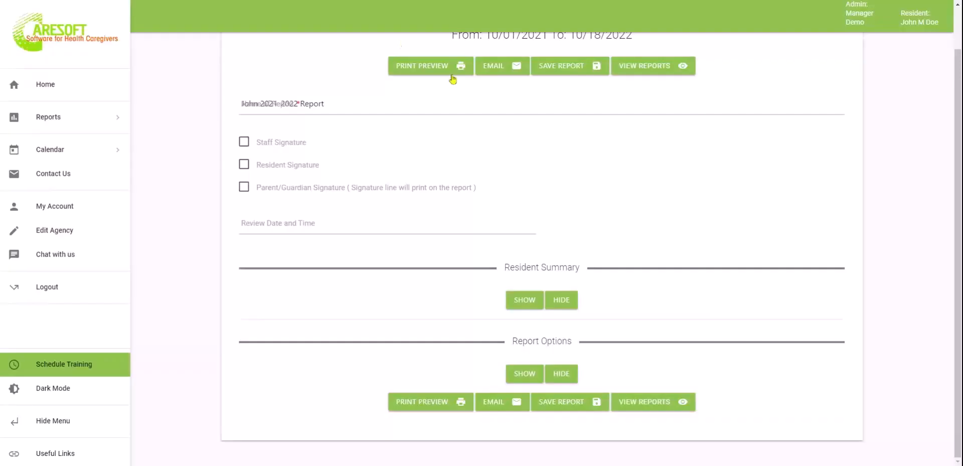
Confirm the name 'John 2021-2022 Report' and save the 10/01/2021–10/18/2022 report
scroll(697, 167, "up", 1)
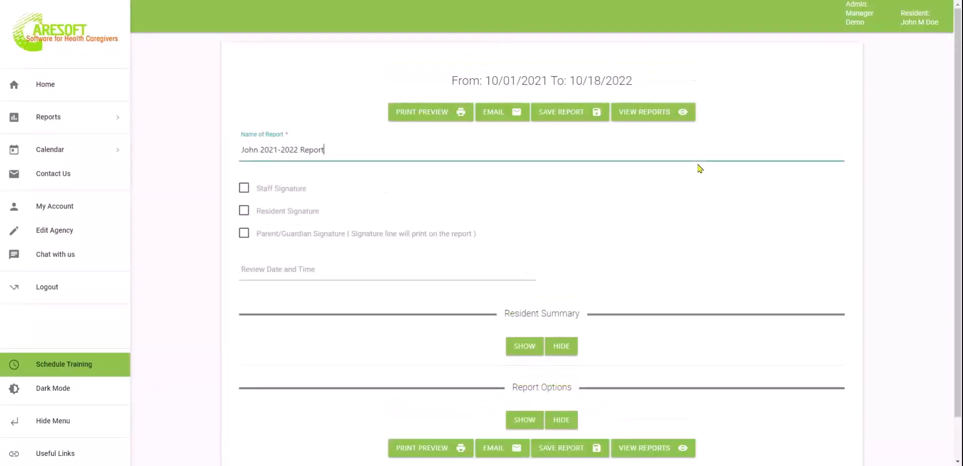
left_click(573, 115)
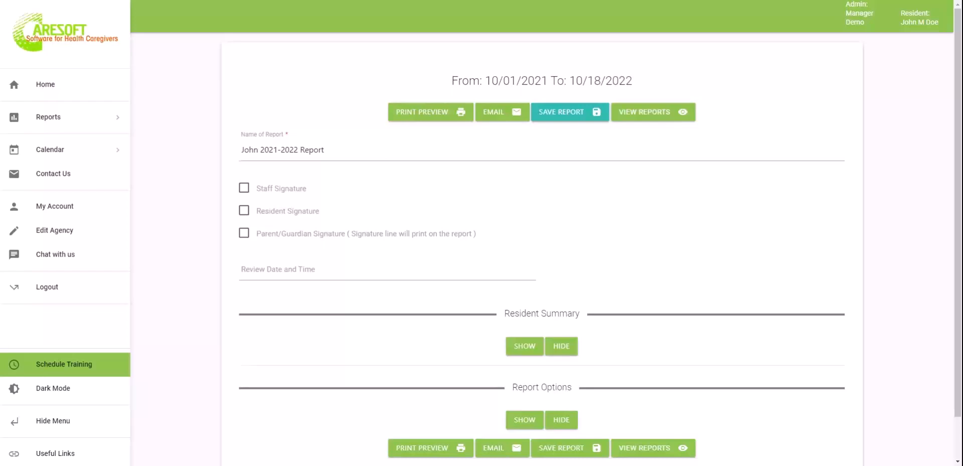
left_click(570, 112)
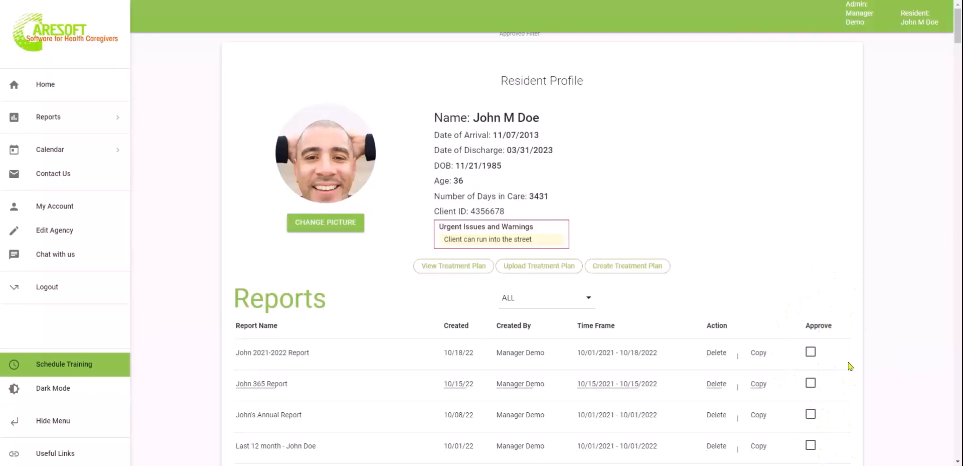
Set the report filter to ALL and pick John M Doe in the Treatment Plan viewer
left_click(588, 305)
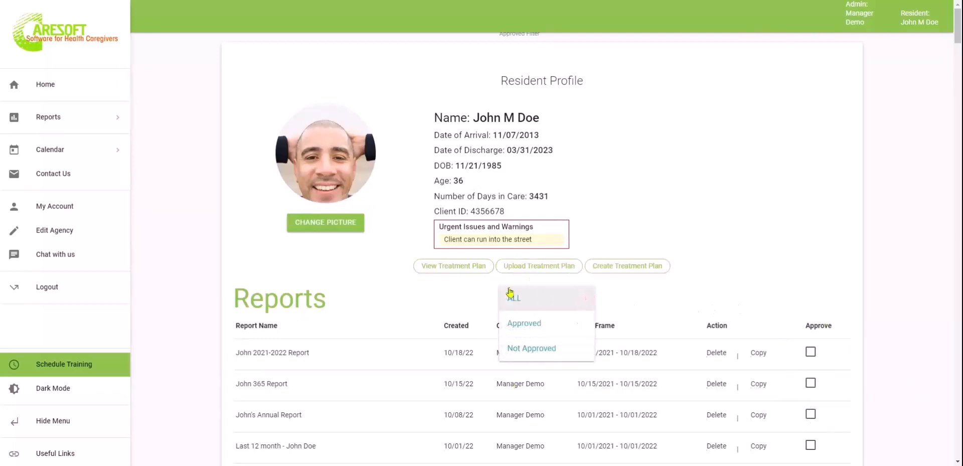
left_click(406, 303)
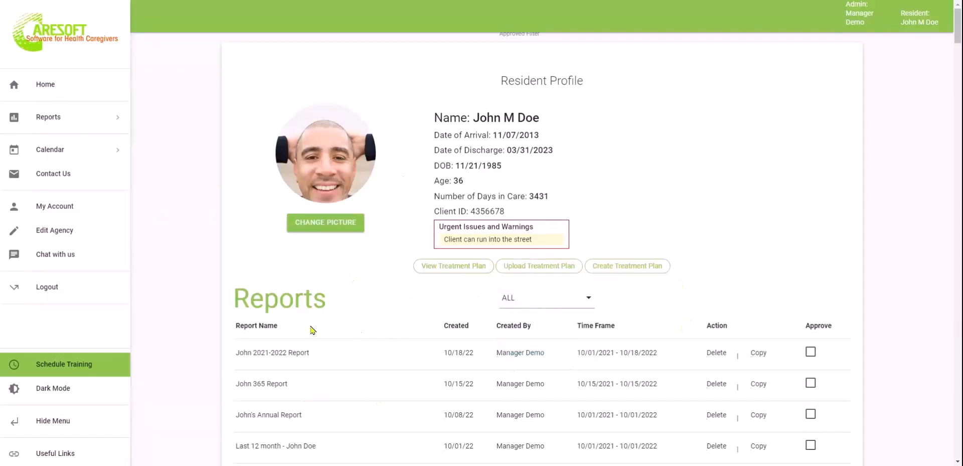
left_click(71, 123)
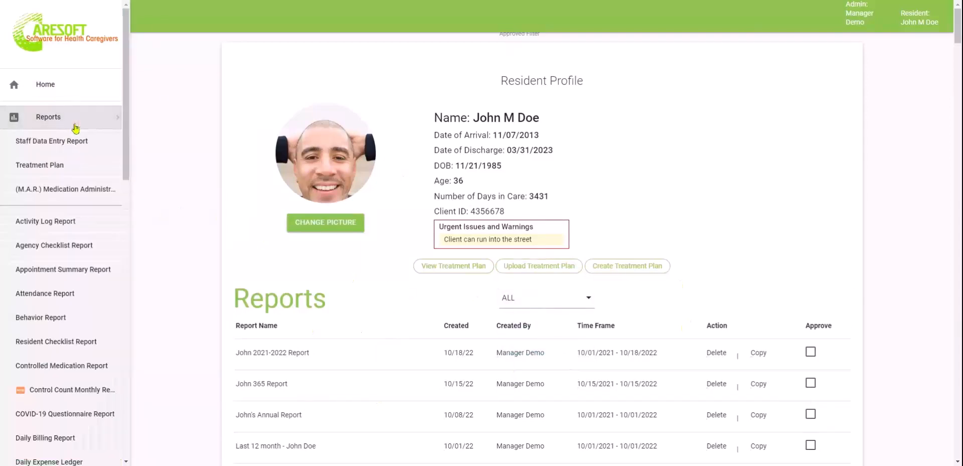
left_click(56, 166)
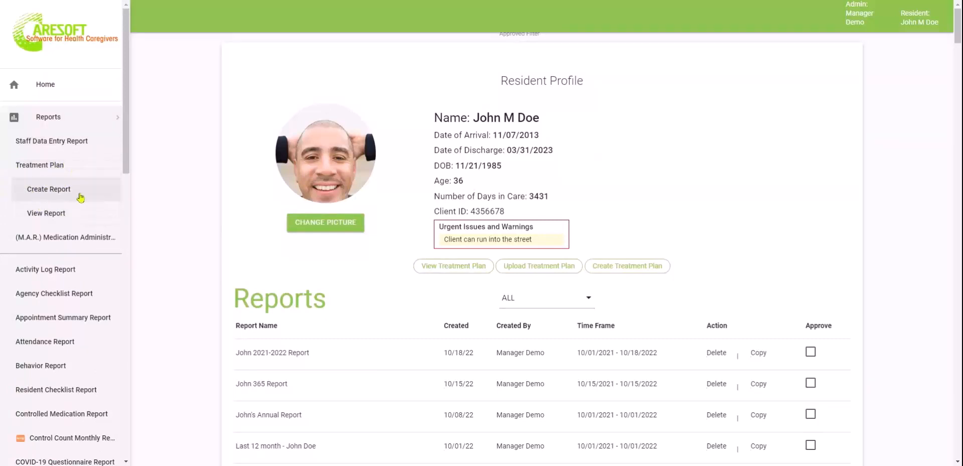
left_click(43, 214)
left_click(64, 241)
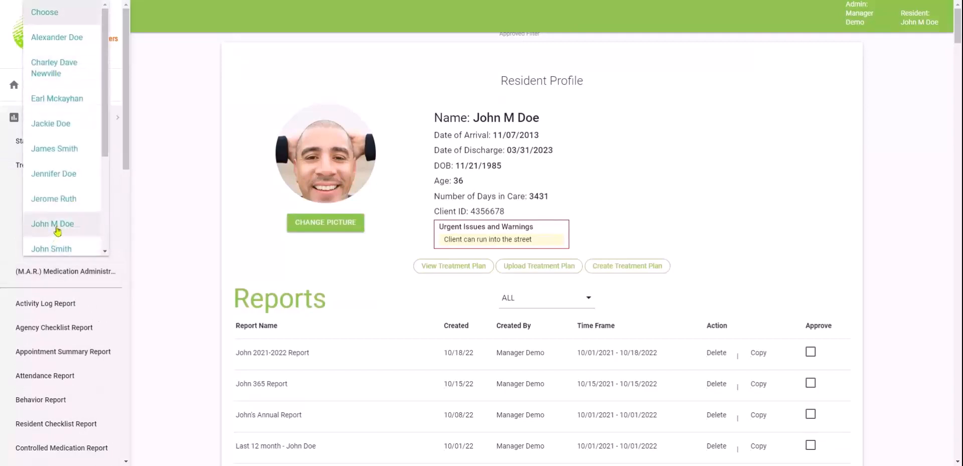
left_click(57, 229)
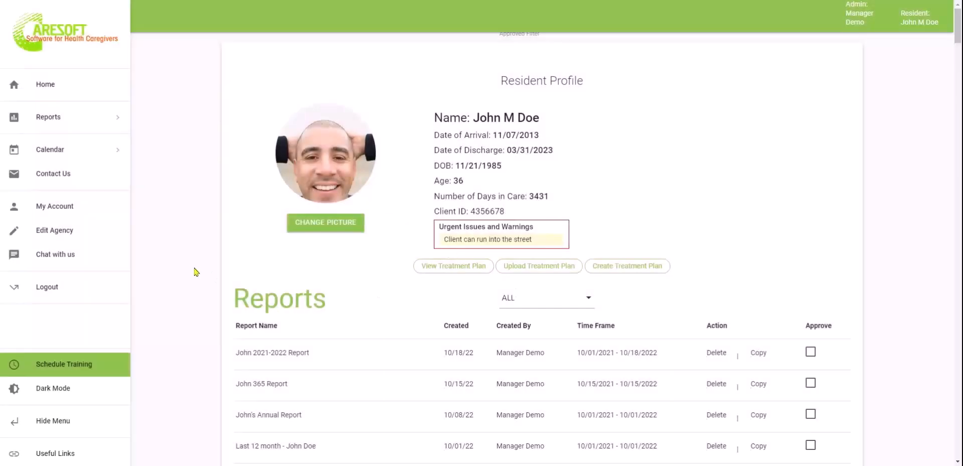
Expand Reports again and open the Resident Reference Sheet report
left_click(95, 118)
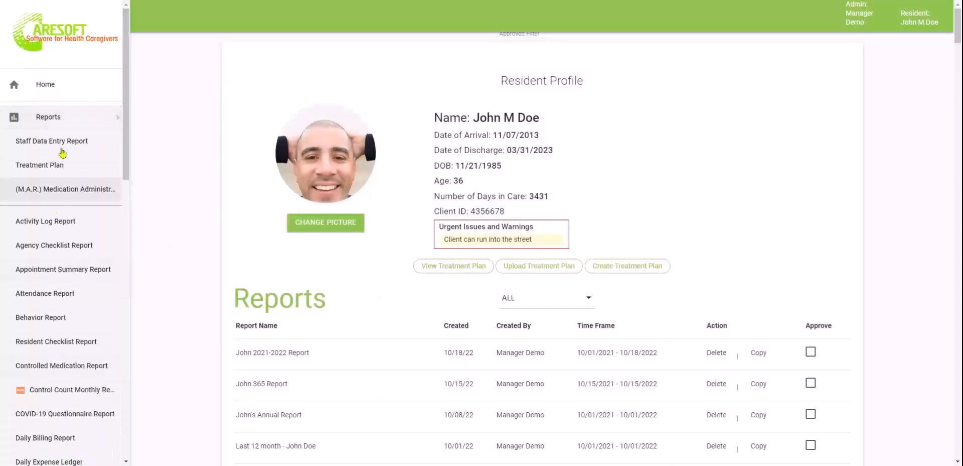
scroll(74, 326, "down", 2)
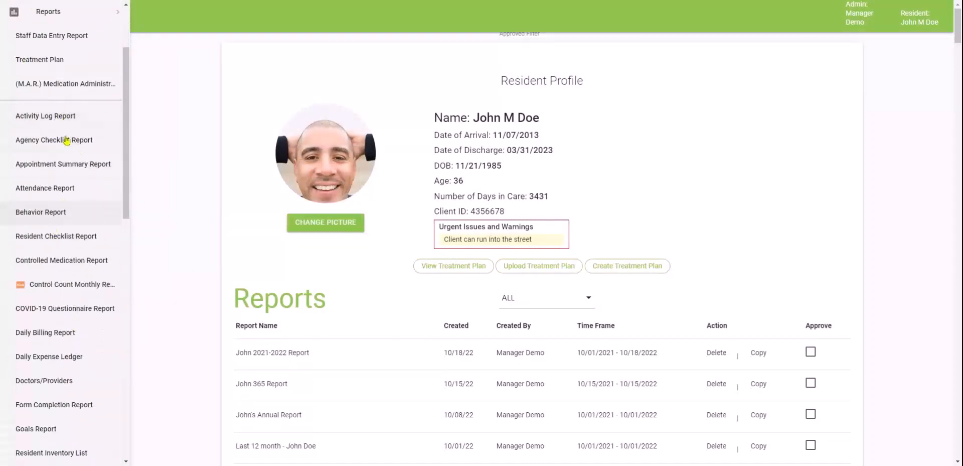
scroll(79, 346, "down", 2)
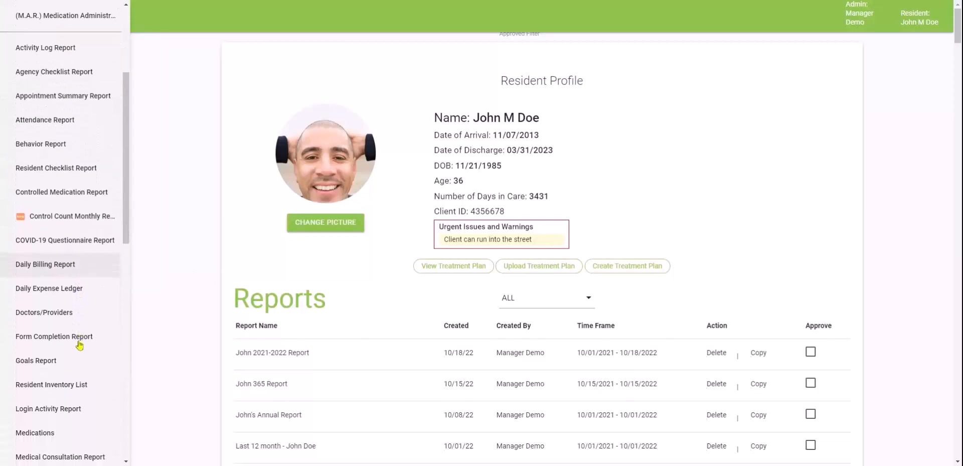
scroll(79, 346, "down", 1)
scroll(76, 344, "up", 4)
scroll(61, 308, "down", 4)
scroll(60, 304, "down", 4)
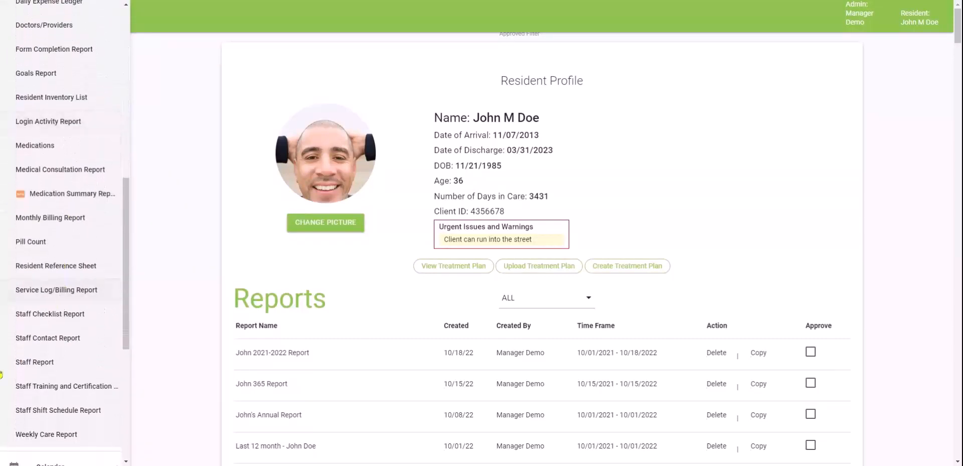
left_click(55, 271)
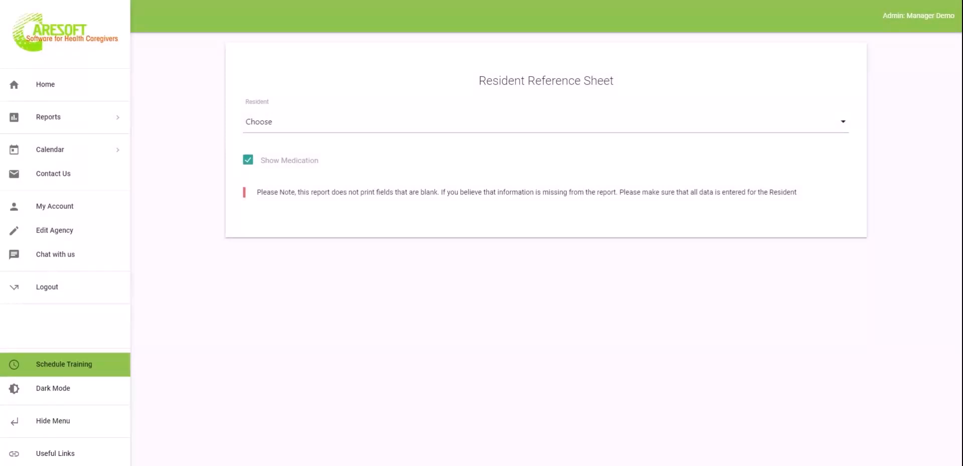
Untick Show Medication so the reference sheet leaves out medications
left_click(346, 127)
left_click(200, 146)
left_click(248, 162)
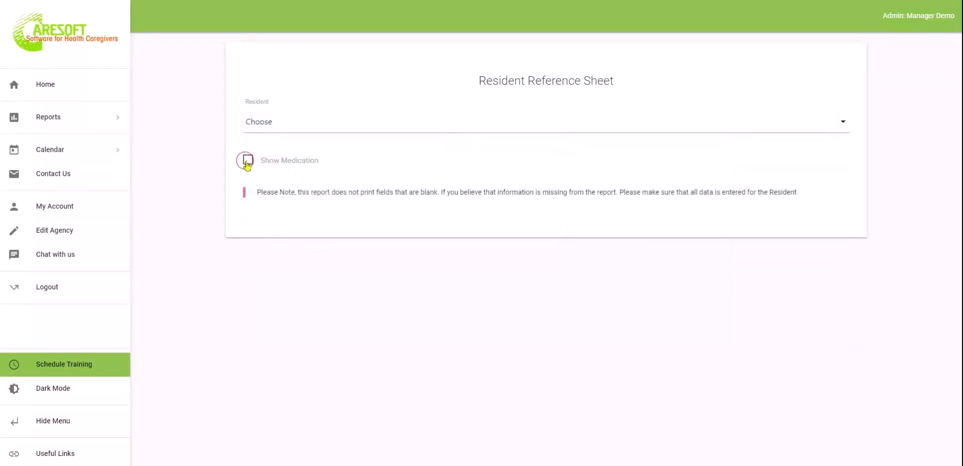
left_click(347, 130)
Generate John M Doe's Resident Reference Sheet PDF and scroll through its 5 pages
left_click(310, 325)
scroll(469, 317, "down", 15)
scroll(476, 247, "down", 20)
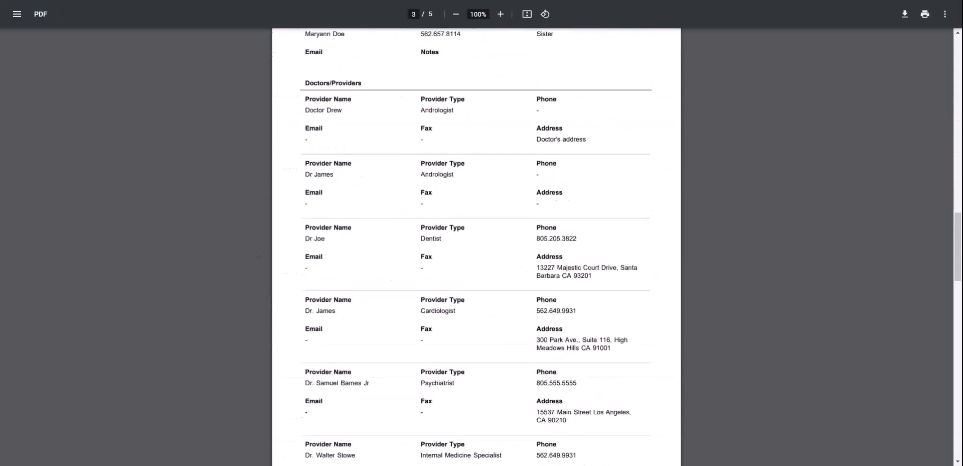
scroll(476, 247, "up", 20)
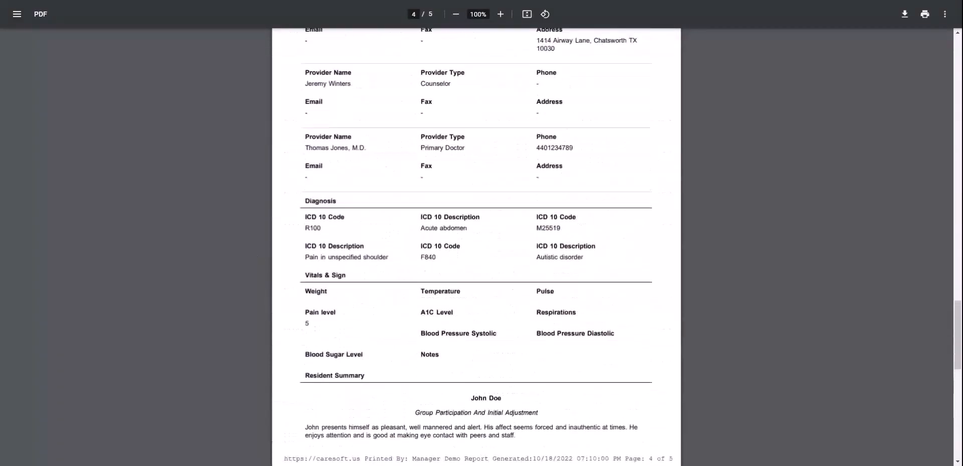
scroll(196, 308, "up", 7)
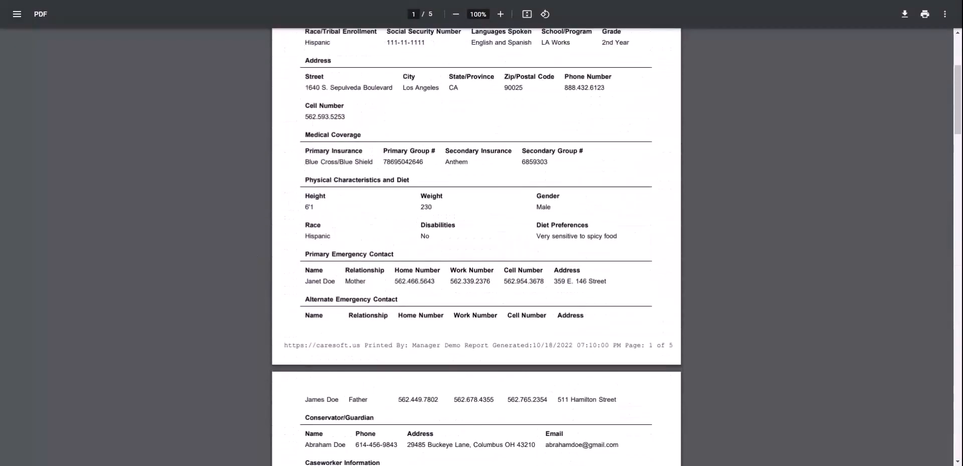
scroll(366, 273, "up", 4)
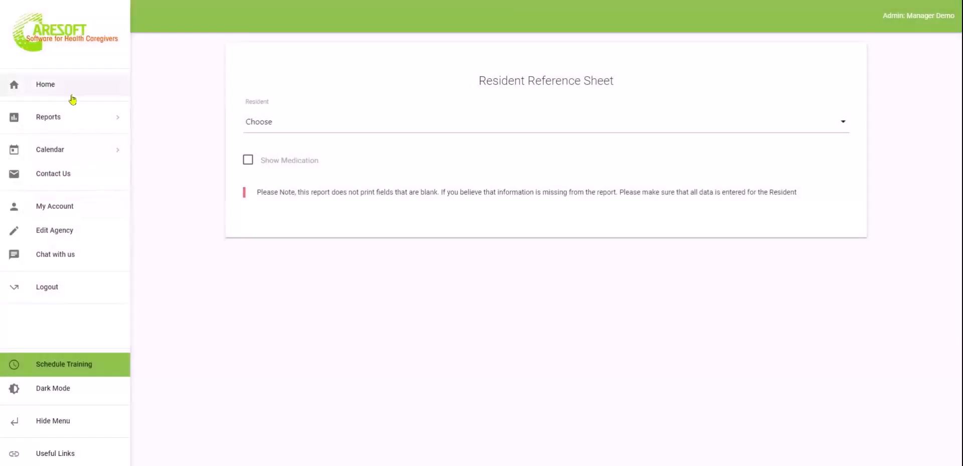
Expand Reports and scroll down to the Progress Notes/Activity/Billing Log entry
left_click(66, 120)
scroll(68, 401, "down", 4)
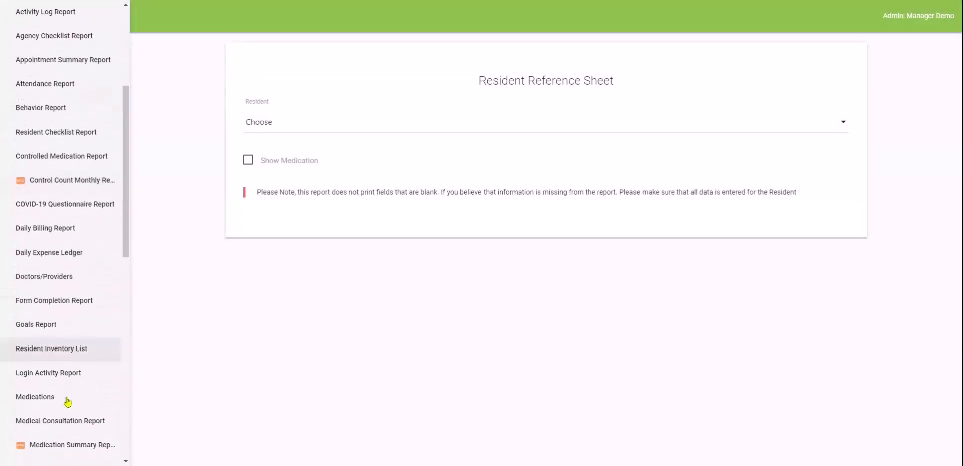
scroll(12, 337, "down", 3)
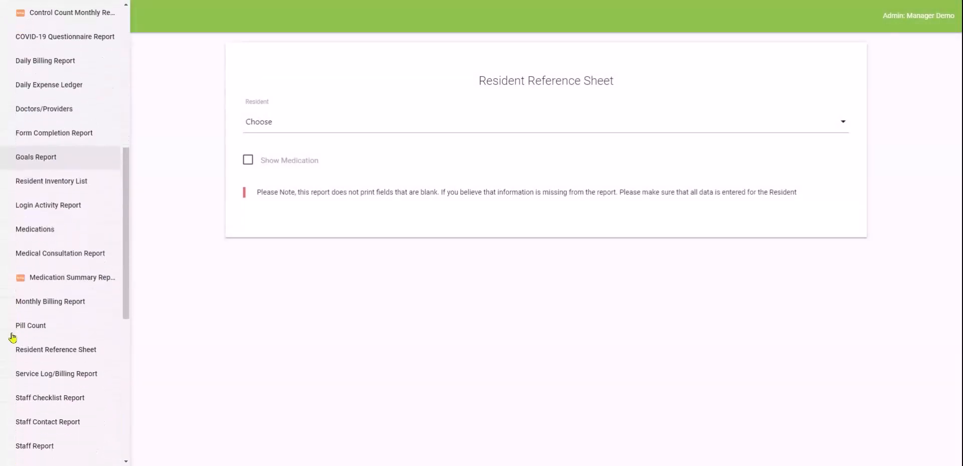
scroll(69, 239, "down", 2)
scroll(69, 238, "down", 1)
scroll(69, 238, "up", 8)
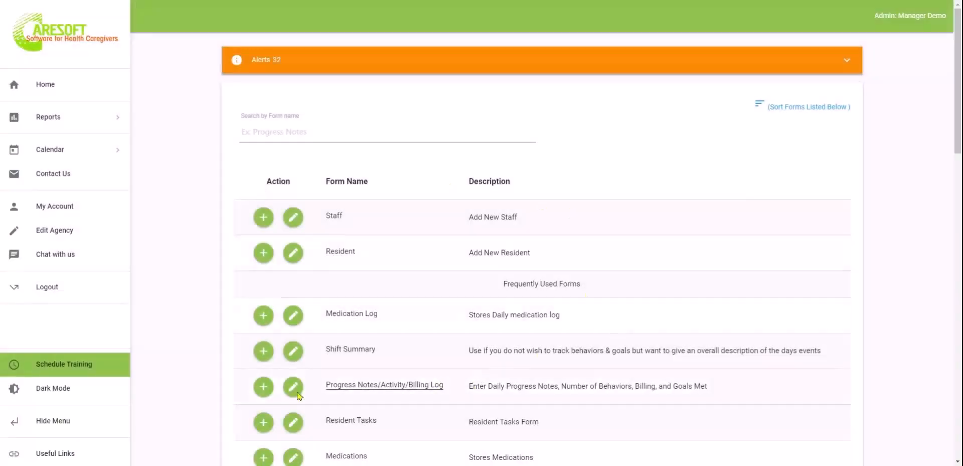
scroll(497, 382, "down", 3)
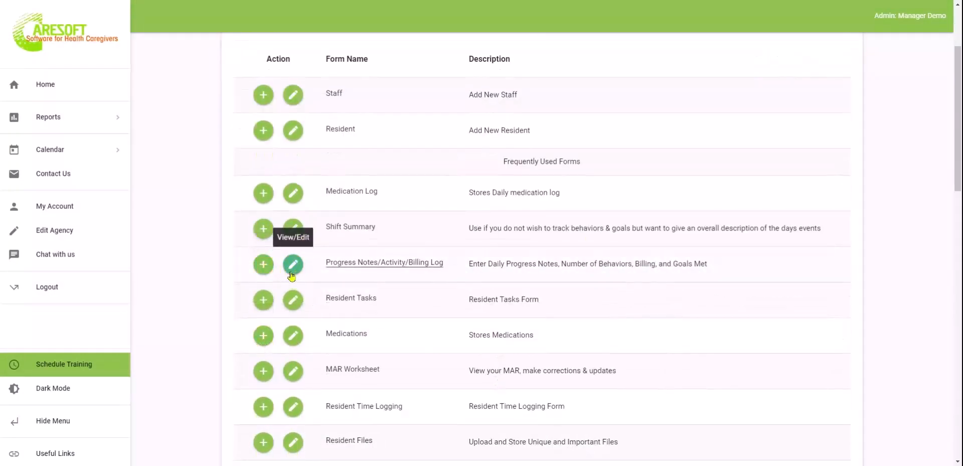
left_click(293, 273)
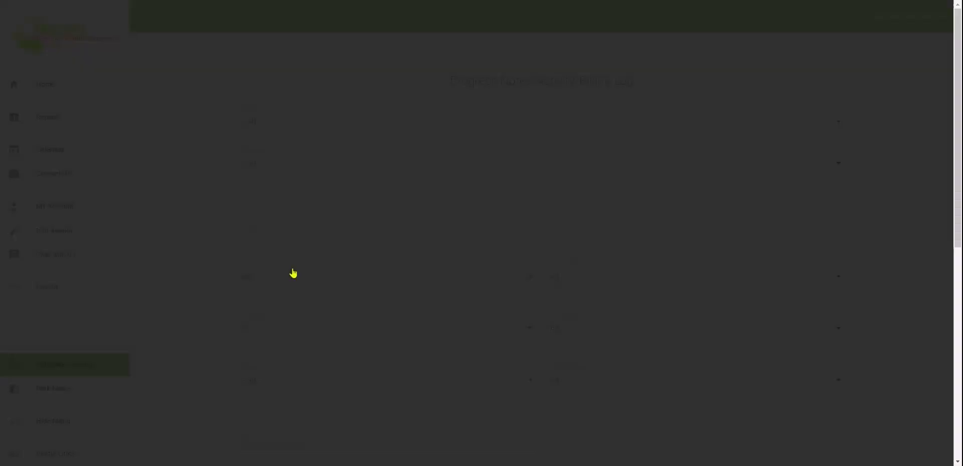
scroll(294, 272, "down", 1)
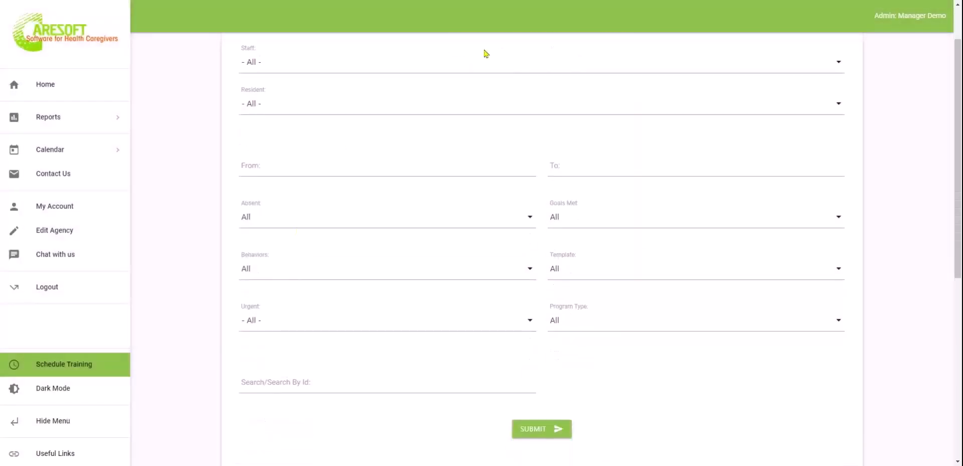
scroll(609, 293, "down", 4)
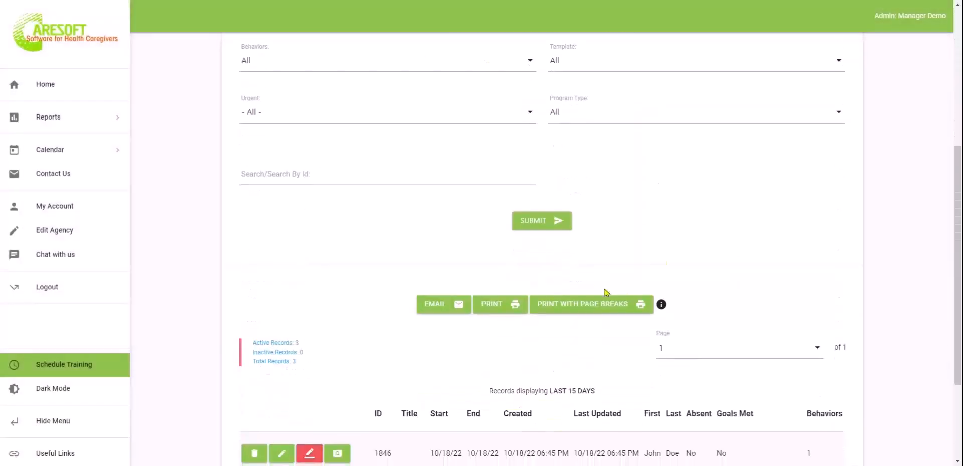
left_click_drag(548, 391, 602, 395)
scroll(601, 396, "down", 1)
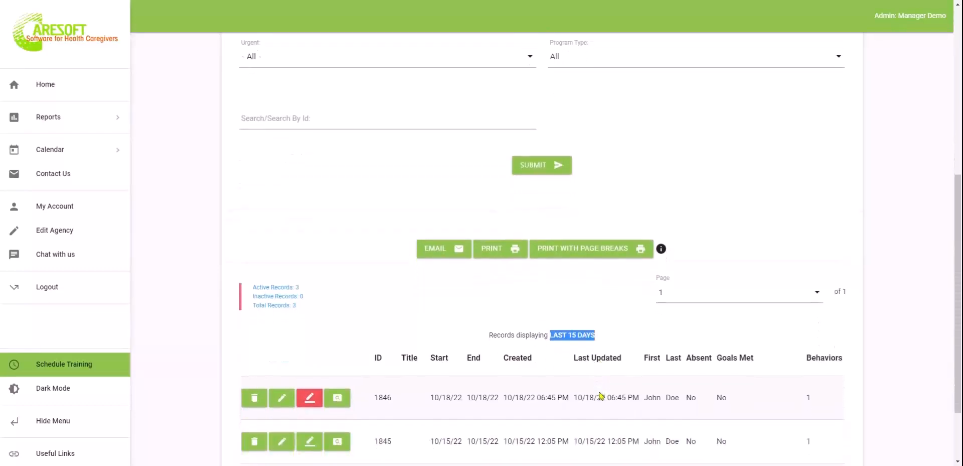
left_click(532, 336)
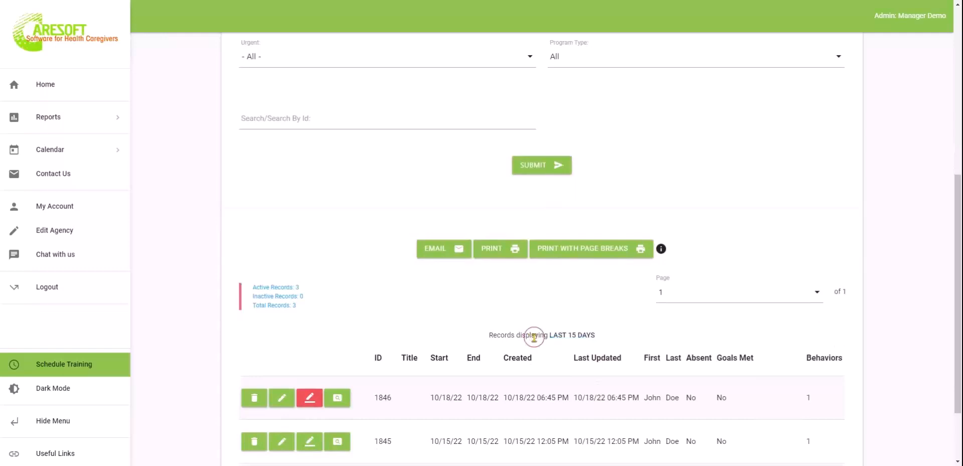
scroll(281, 251, "up", 6)
left_click(314, 223)
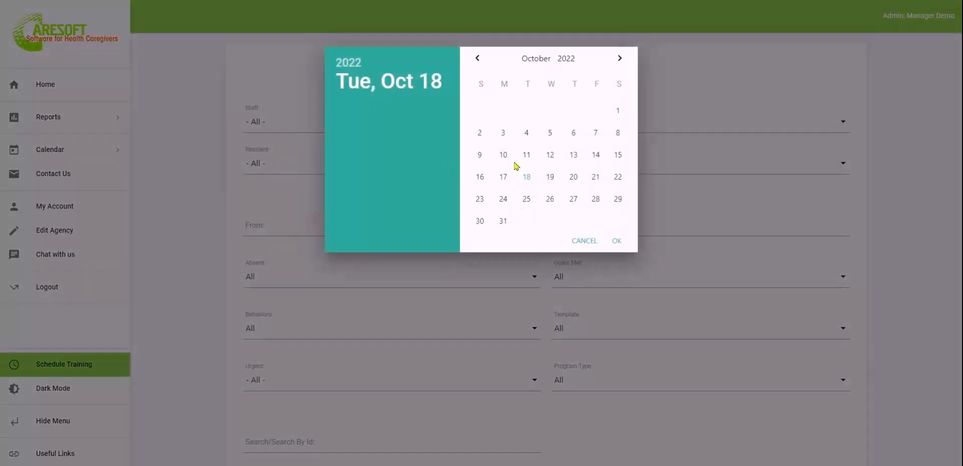
left_click(478, 58)
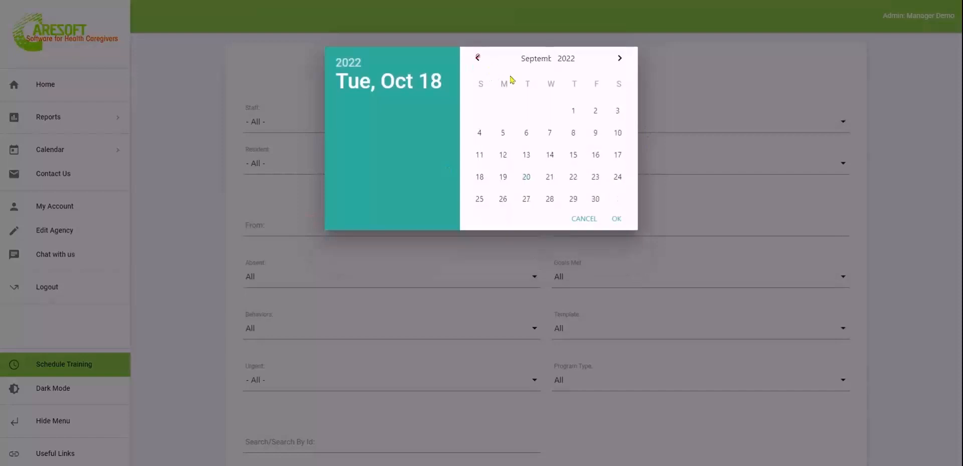
left_click(571, 108)
left_click(617, 218)
scroll(619, 219, "down", 5)
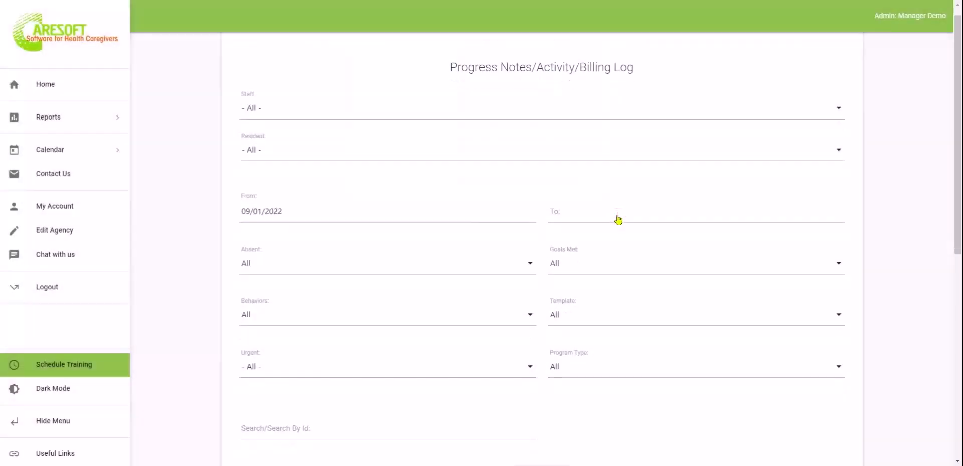
left_click(535, 241)
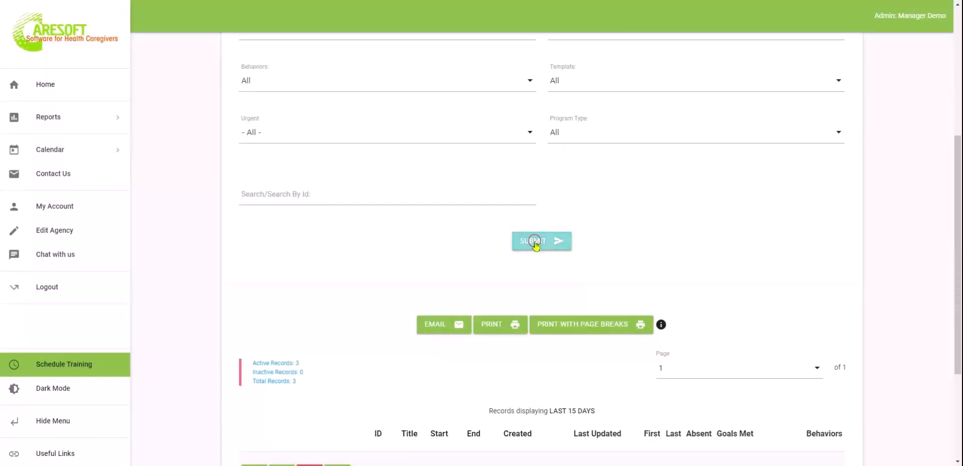
scroll(628, 321, "down", 10)
scroll(627, 322, "up", 4)
scroll(627, 323, "up", 8)
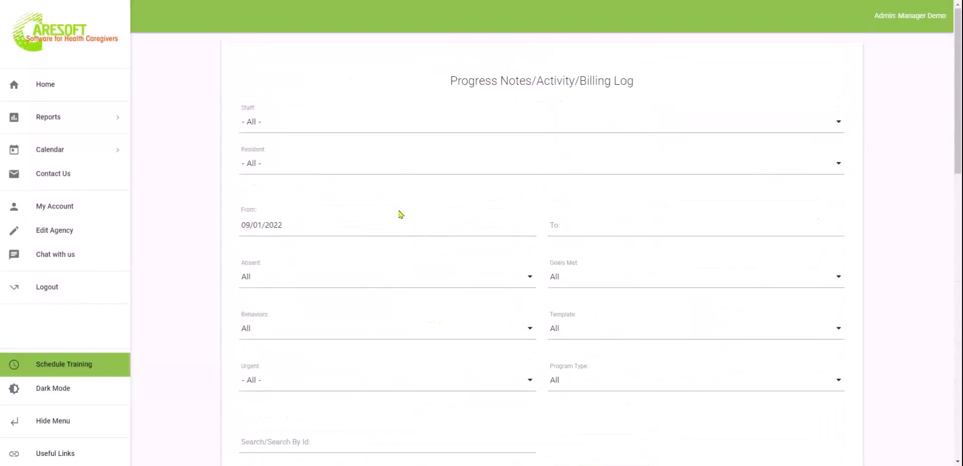
left_click(388, 225)
key("BackSpace")
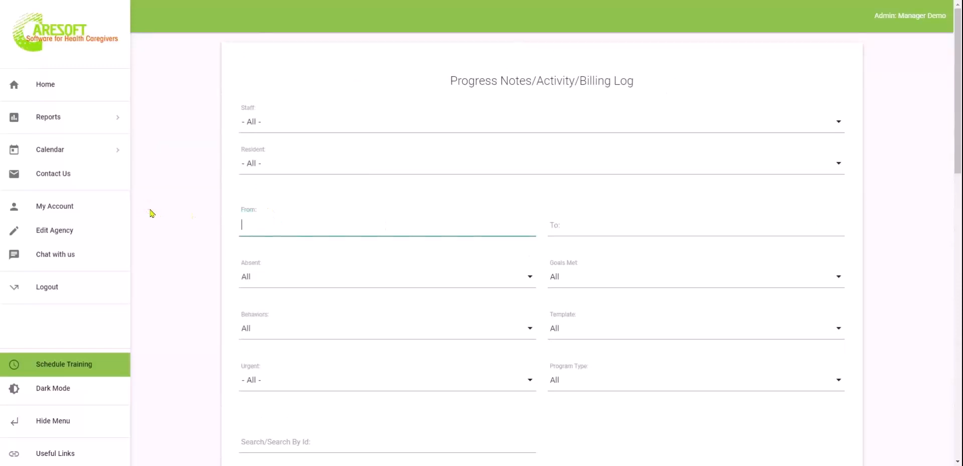
left_click(334, 123)
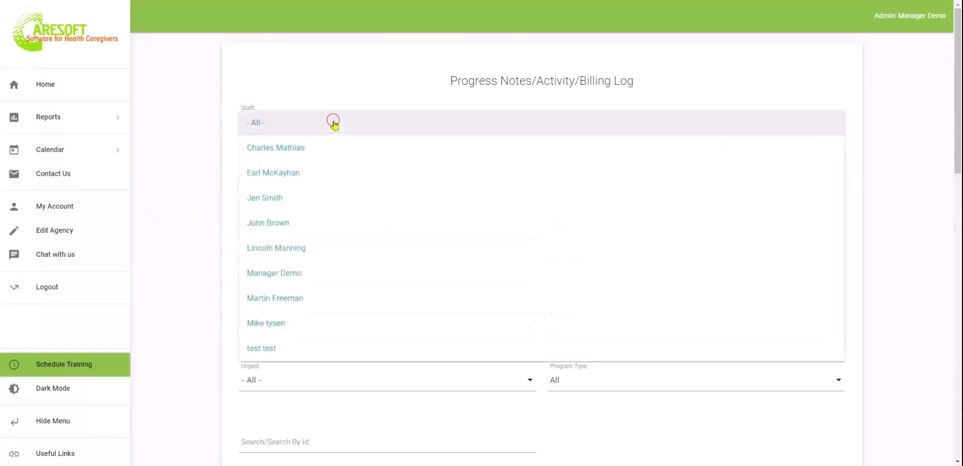
left_click(206, 154)
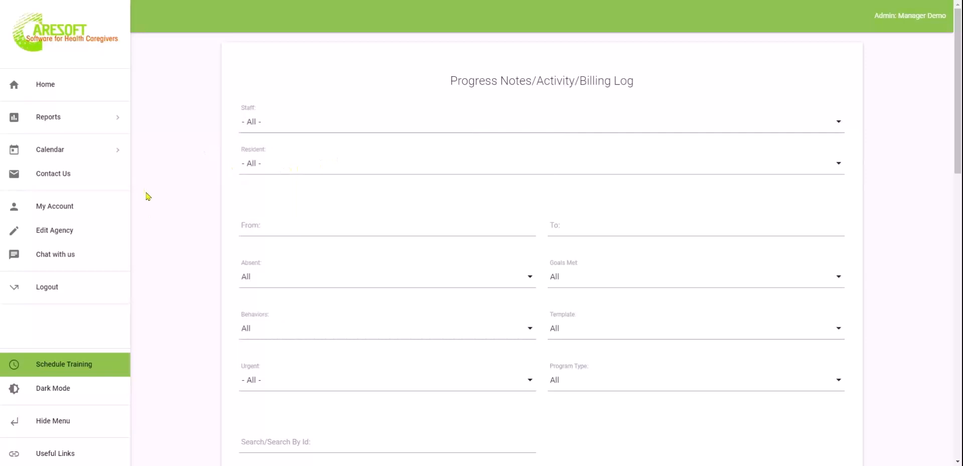
scroll(162, 227, "down", 1)
left_click(290, 241)
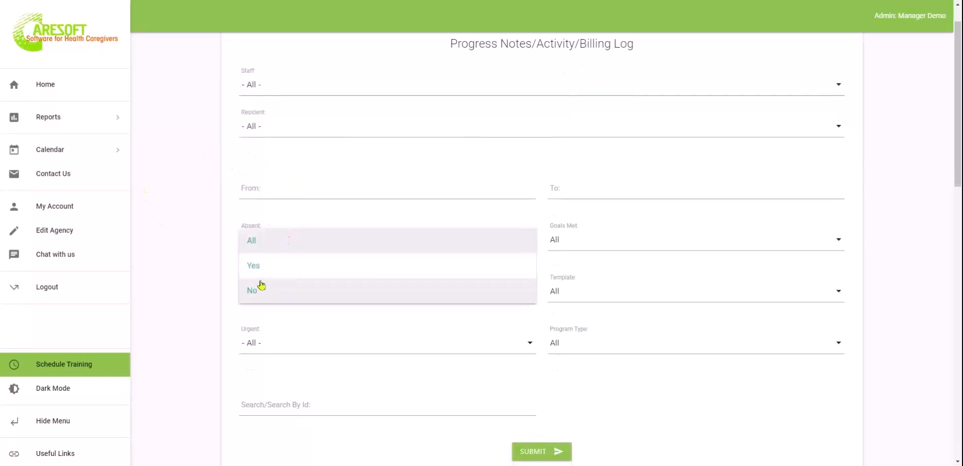
left_click(196, 235)
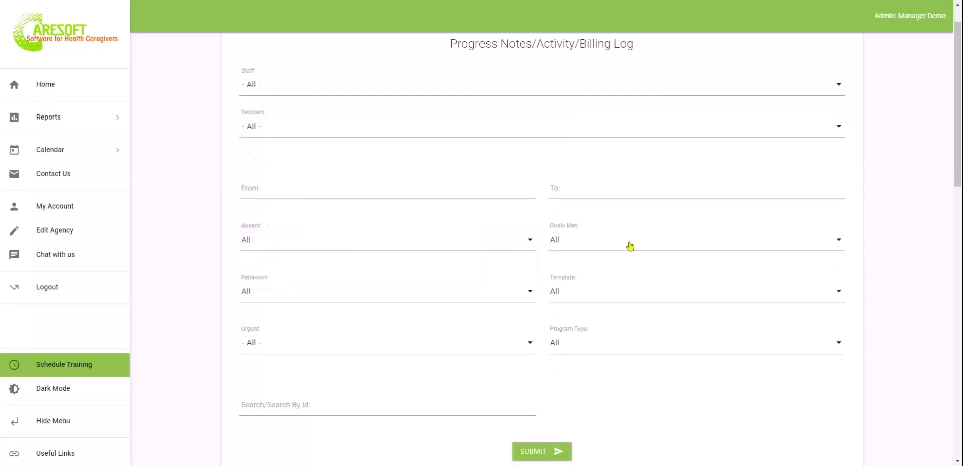
left_click(630, 246)
left_click(152, 234)
left_click(473, 400)
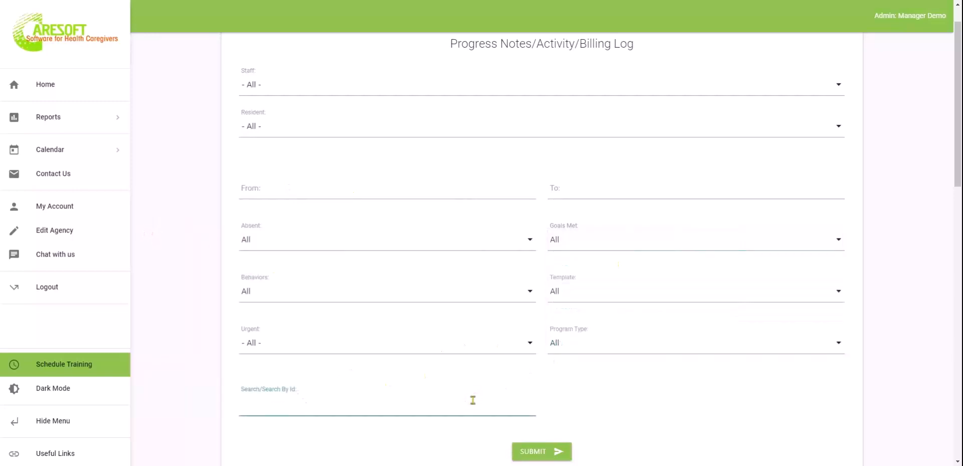
scroll(473, 400, "down", 7)
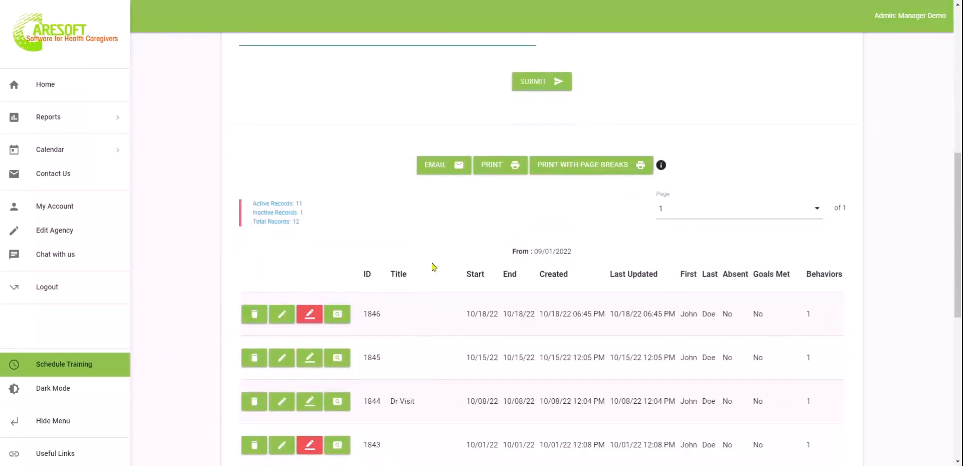
scroll(700, 185, "up", 5)
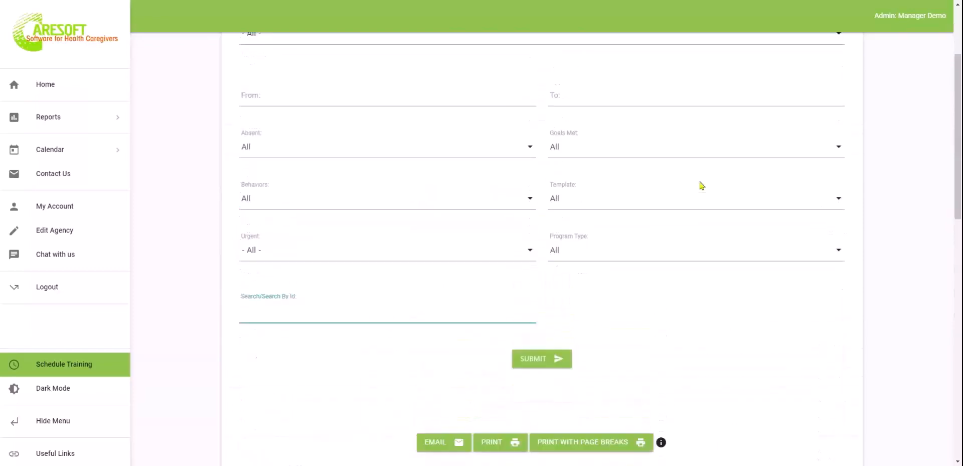
left_click(547, 310)
left_click(547, 310)
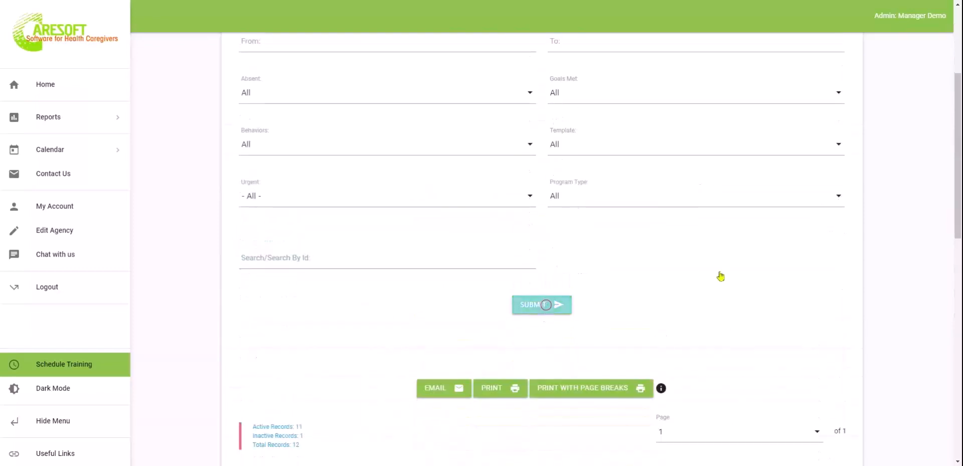
scroll(688, 299, "down", 7)
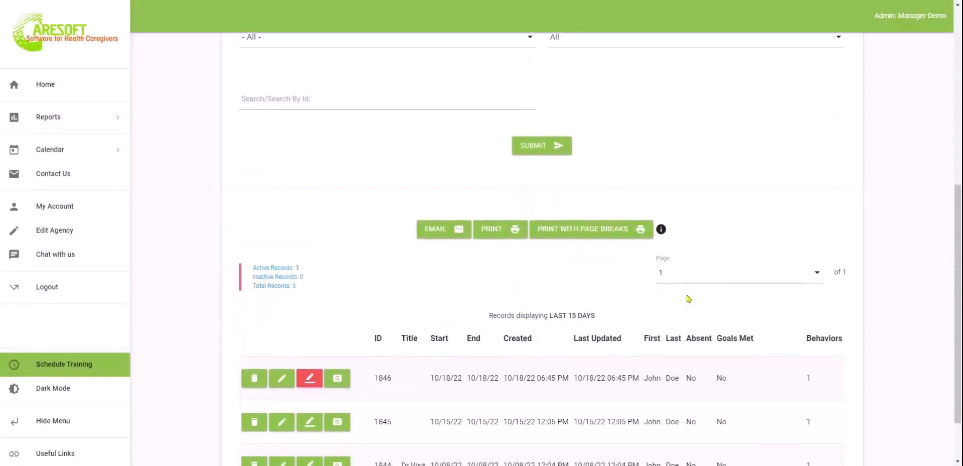
scroll(669, 315, "down", 2)
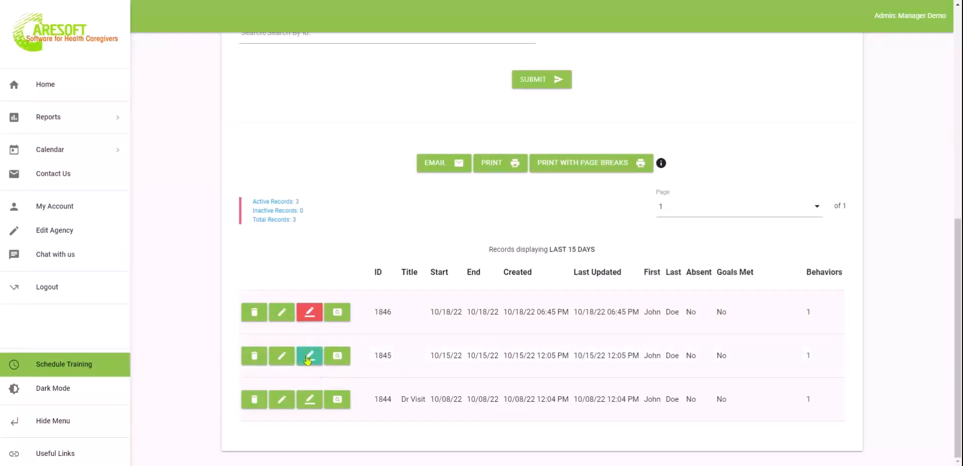
left_click(344, 311)
left_click(214, 273)
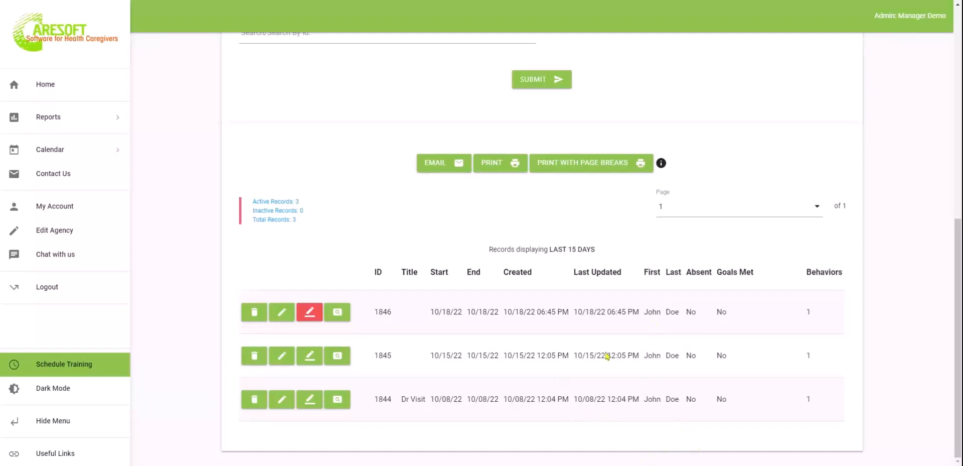
Print the three progress-note records with page breaks and scroll through the 11-page PDF
left_click(560, 168)
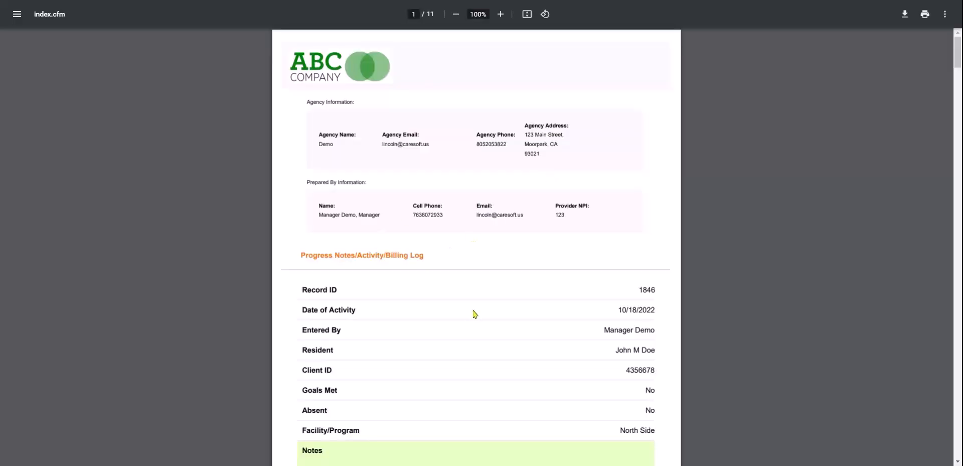
scroll(475, 314, "up", 2)
scroll(476, 313, "down", 4)
scroll(475, 314, "down", 2)
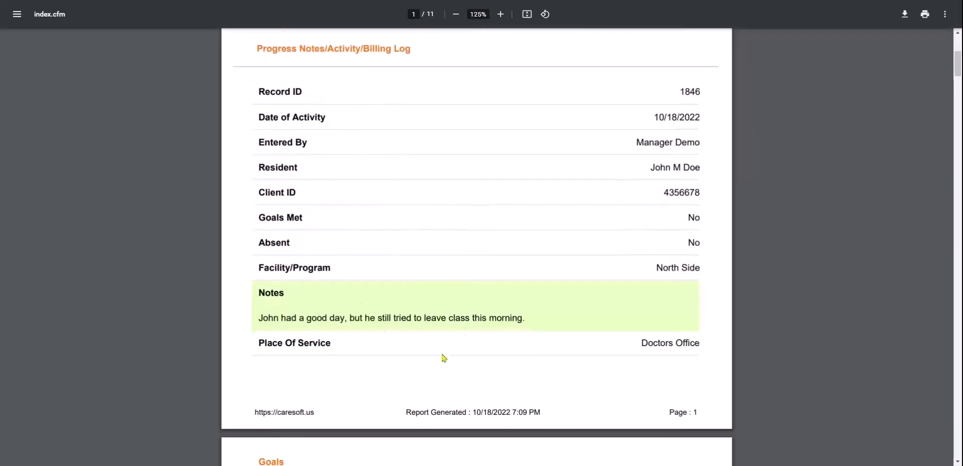
scroll(444, 357, "down", 2)
scroll(443, 357, "down", 4)
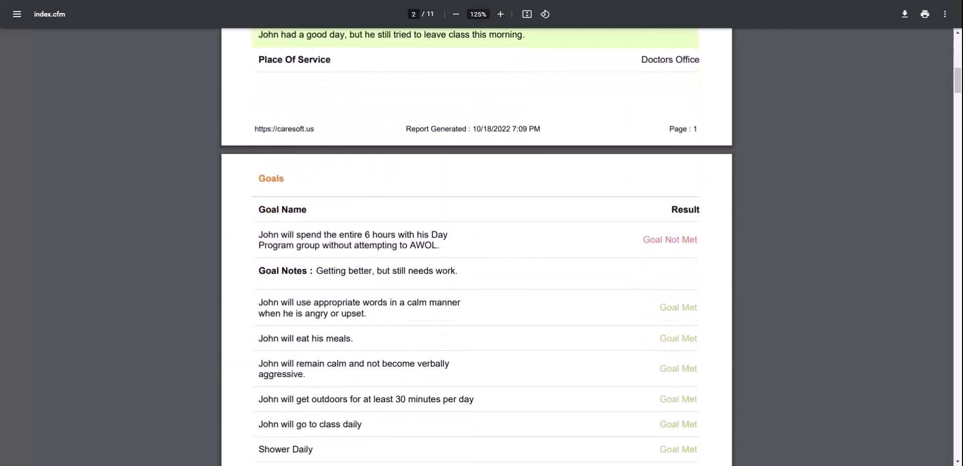
scroll(490, 380, "down", 4)
scroll(491, 380, "down", 5)
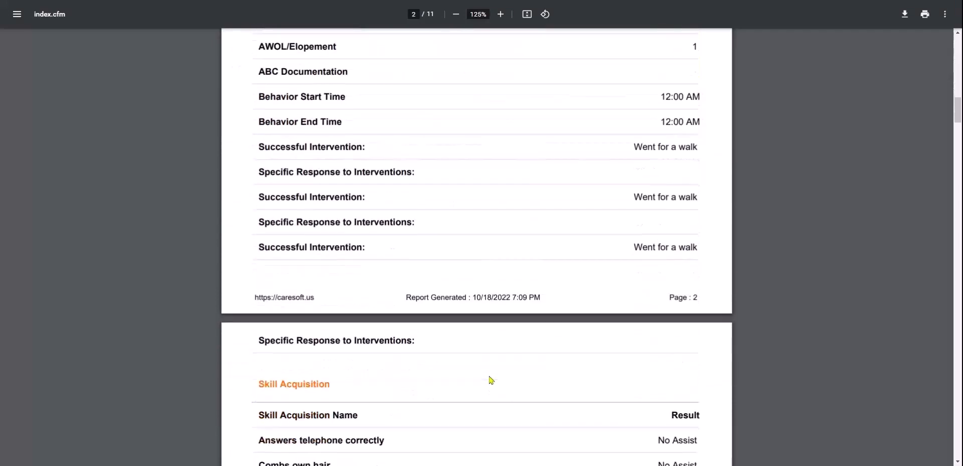
scroll(553, 362, "down", 6)
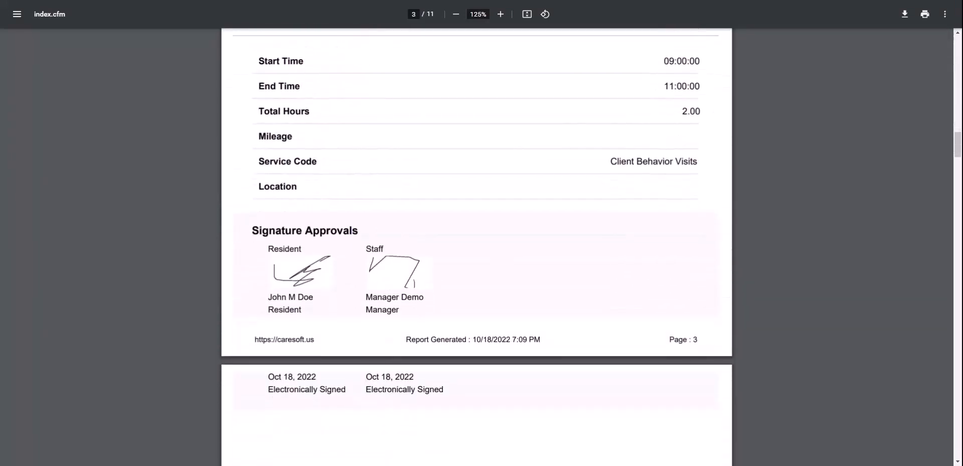
scroll(553, 359, "down", 3)
scroll(553, 359, "down", 15)
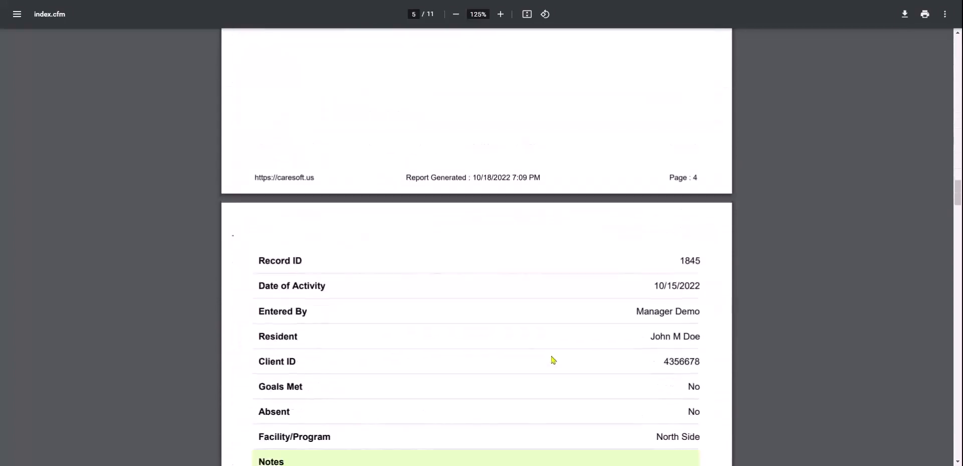
scroll(485, 262, "up", 1)
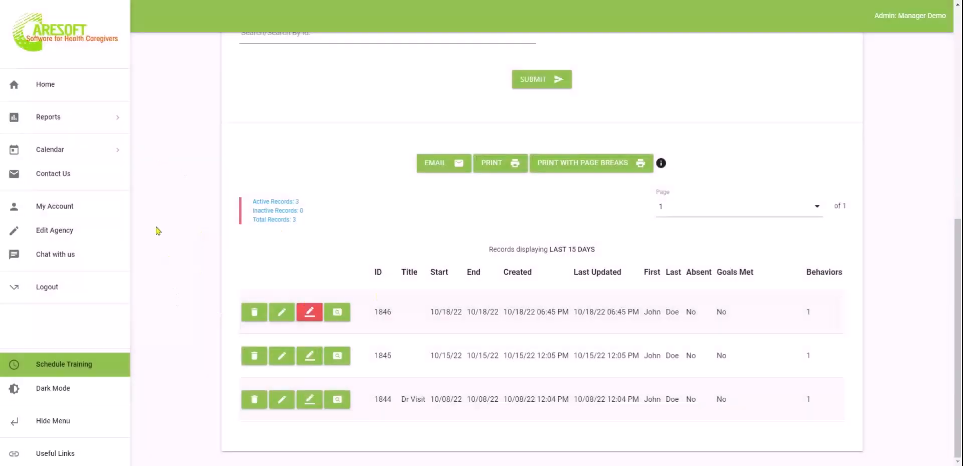
Go back to the CareSoft home page from the left sidebar
scroll(160, 173, "up", 8)
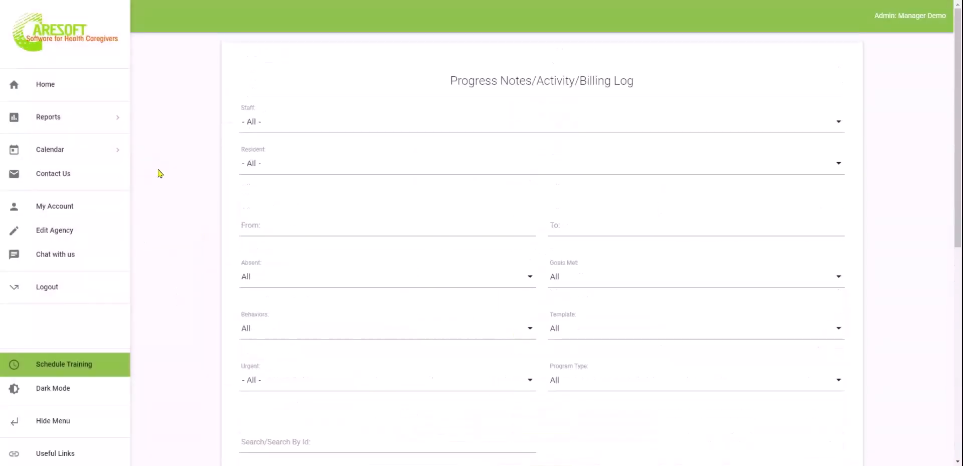
left_click(41, 82)
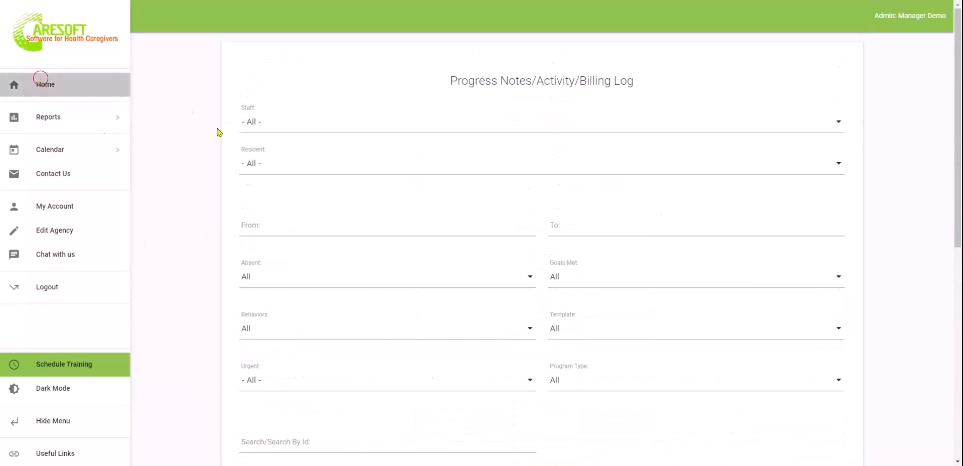